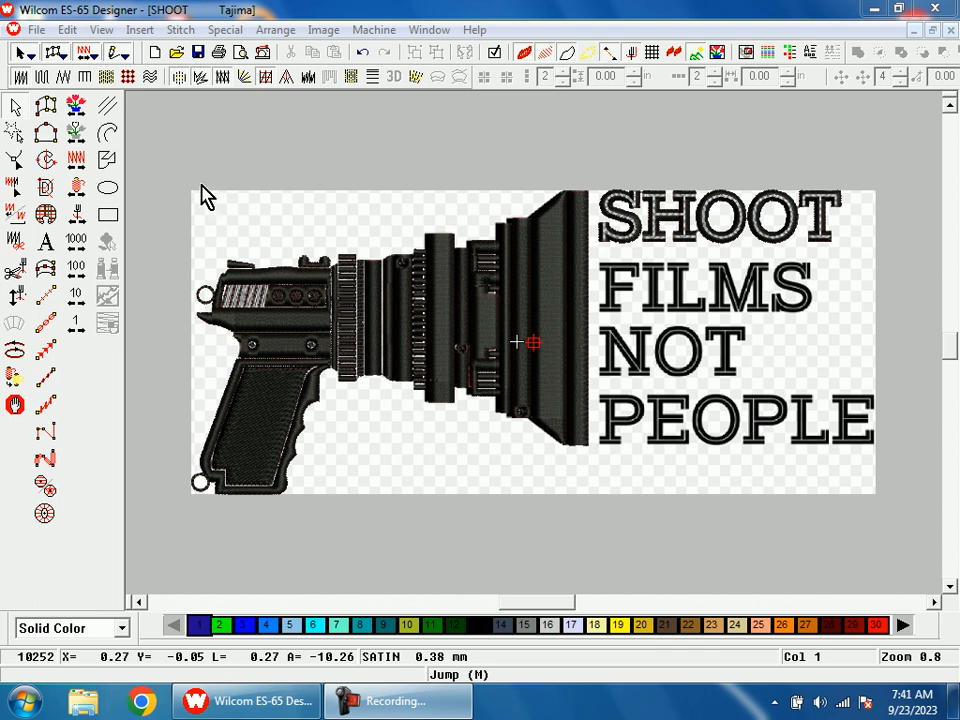
# Delete the existing stitched gun and lens objects so only the background artwork remains there, keeping the stitched SHOOT lettering
pyautogui.moveTo(208, 277); pyautogui.dragTo(528, 477)
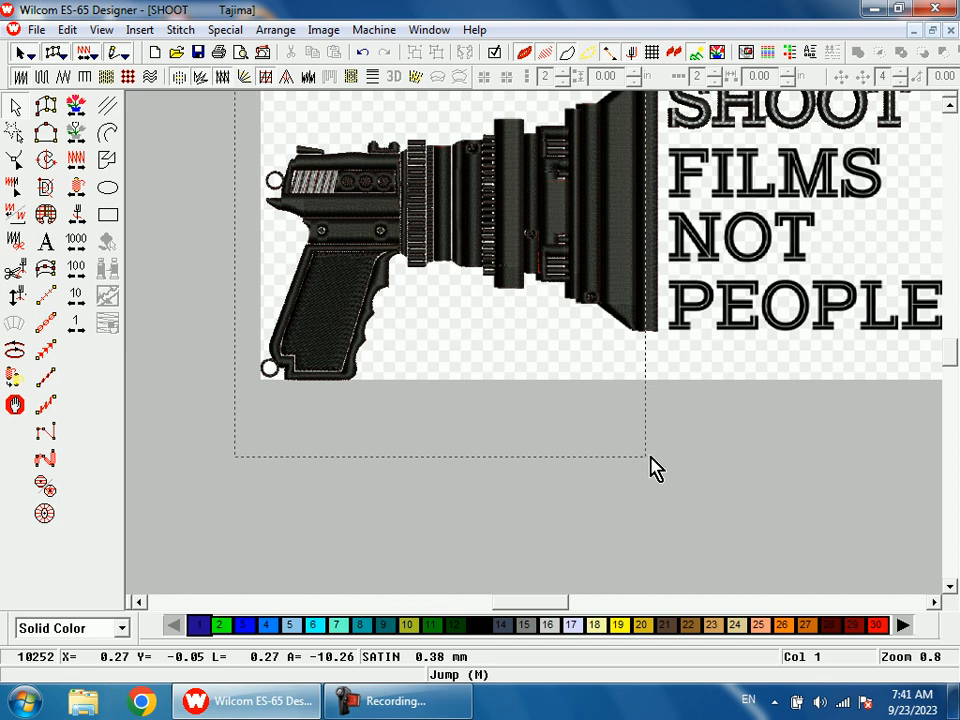
pyautogui.moveTo(664, 464); pyautogui.dragTo(668, 463)
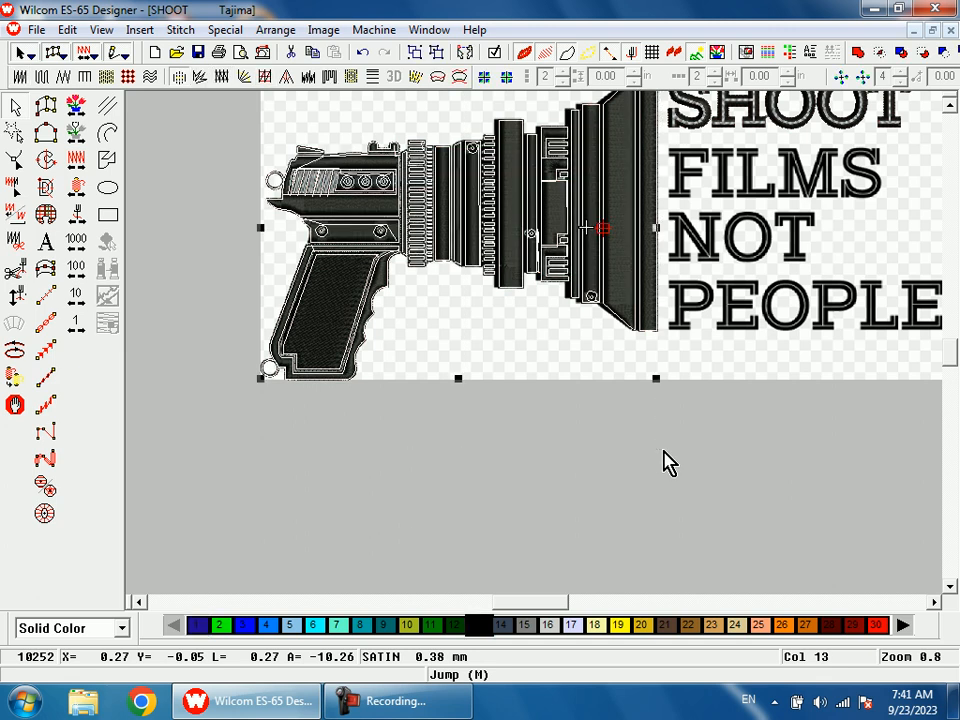
pyautogui.click(668, 463)
pyautogui.scroll(3, 668, 463)
pyautogui.scroll(-2, 607, 424)
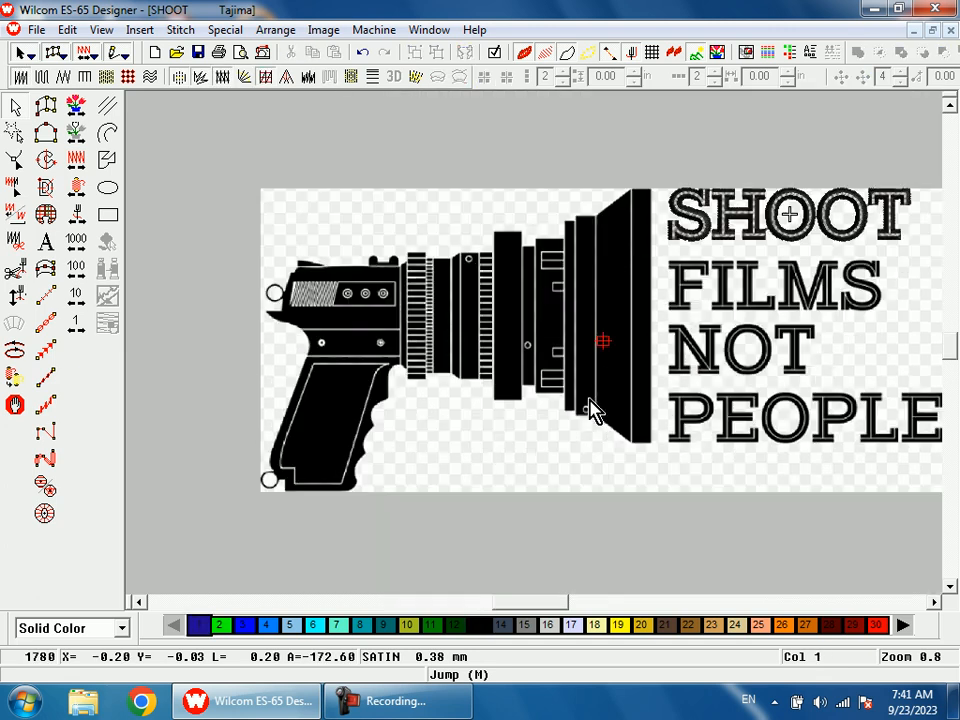
# Begin a run stitch line on the lens hood's outer edge, going up to its top corner and across to the rim divider
pyautogui.click(45, 298)
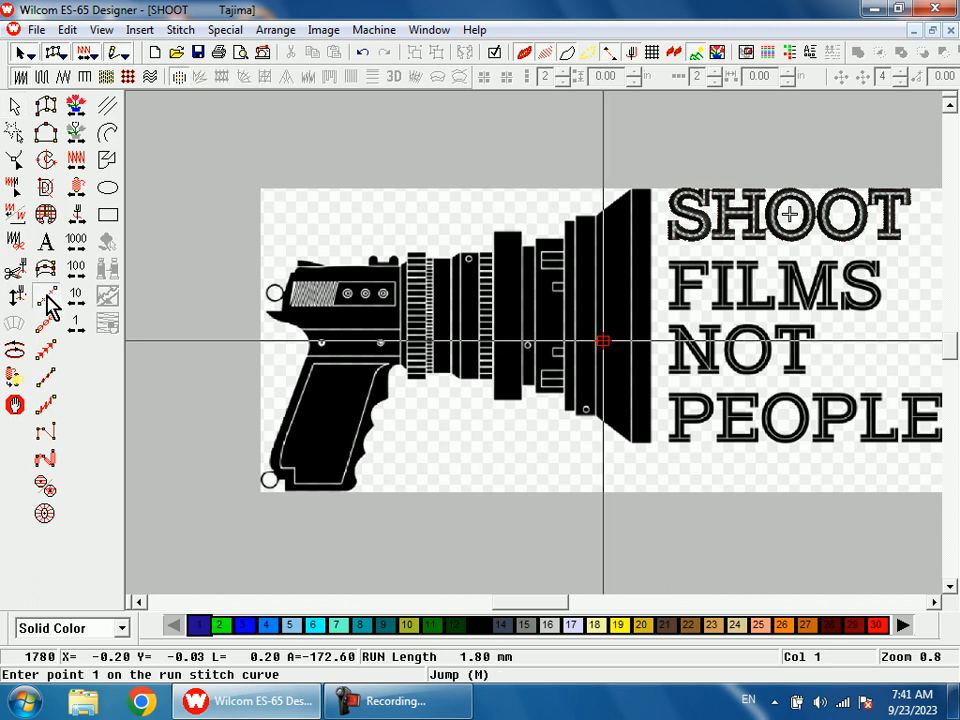
pyautogui.hotkey('shift', 'z')
pyautogui.moveTo(578, 298); pyautogui.dragTo(590, 326)
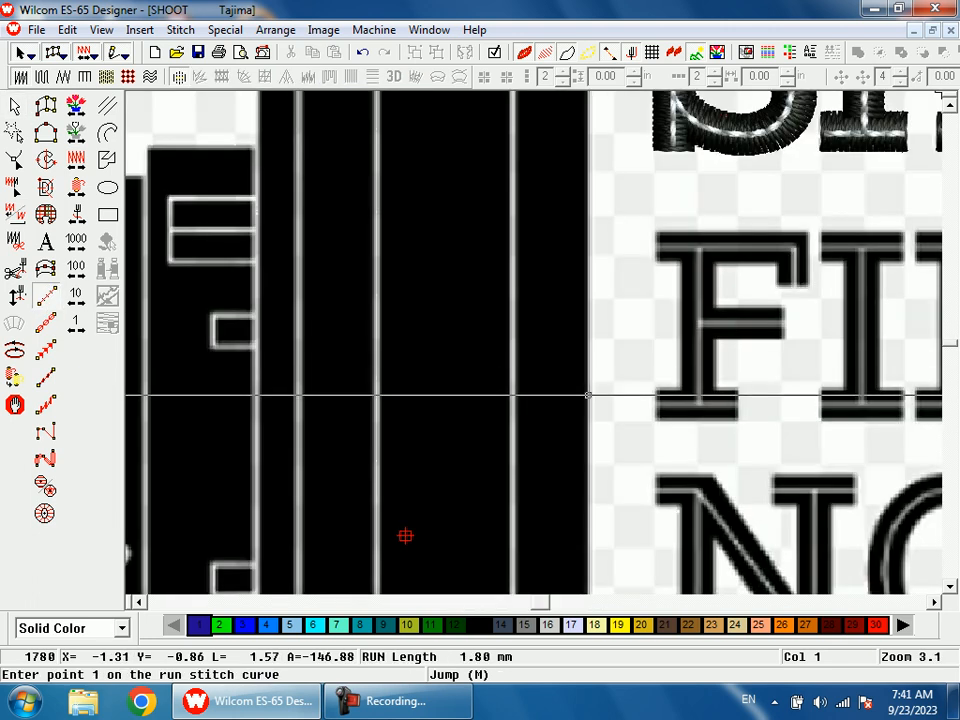
pyautogui.scroll(4, 587, 396)
pyautogui.click(586, 193)
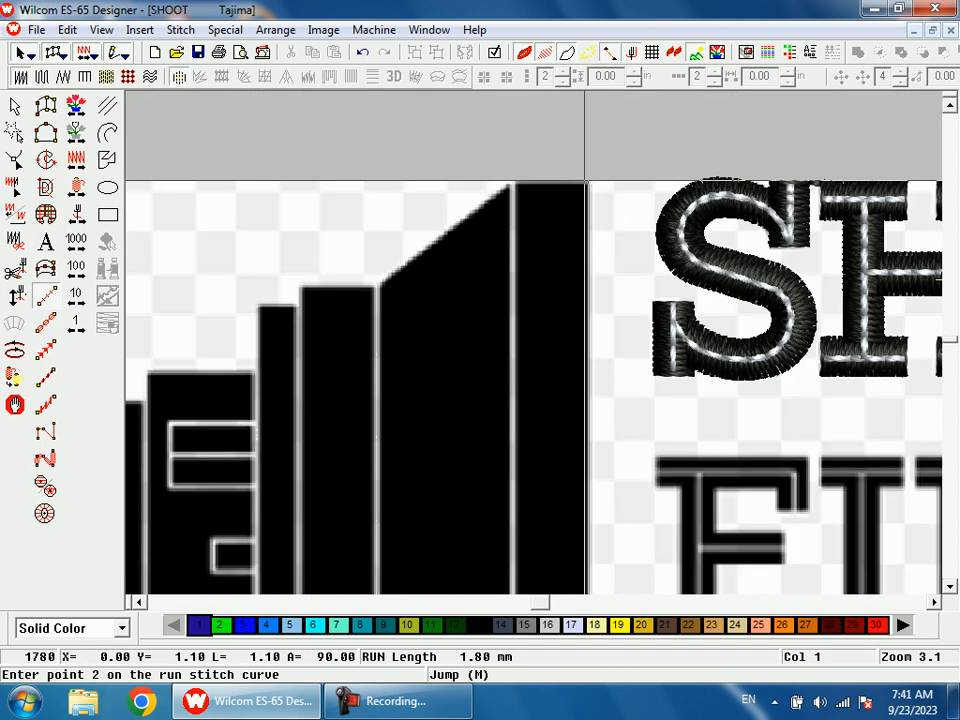
pyautogui.click(587, 183)
pyautogui.click(511, 184)
# Continue the run stitch straight down the hood's rim divider to its bottom end
pyautogui.press('0')
pyautogui.press('b')
pyautogui.moveTo(514, 443); pyautogui.dragTo(531, 467)
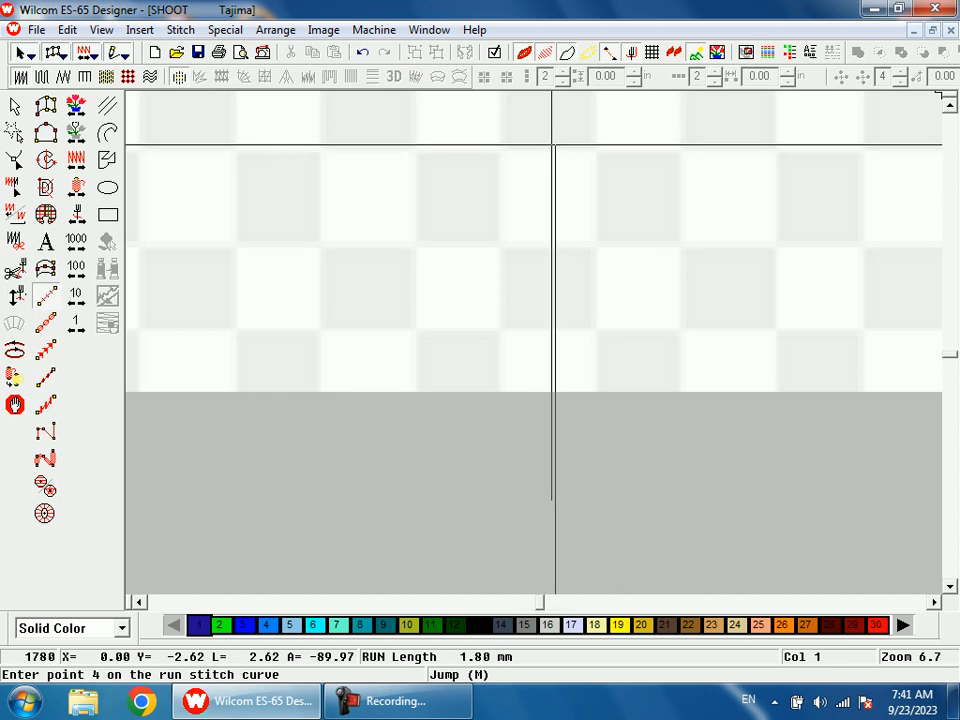
pyautogui.scroll(3, 581, 547)
pyautogui.scroll(2, 581, 547)
pyautogui.click(561, 317)
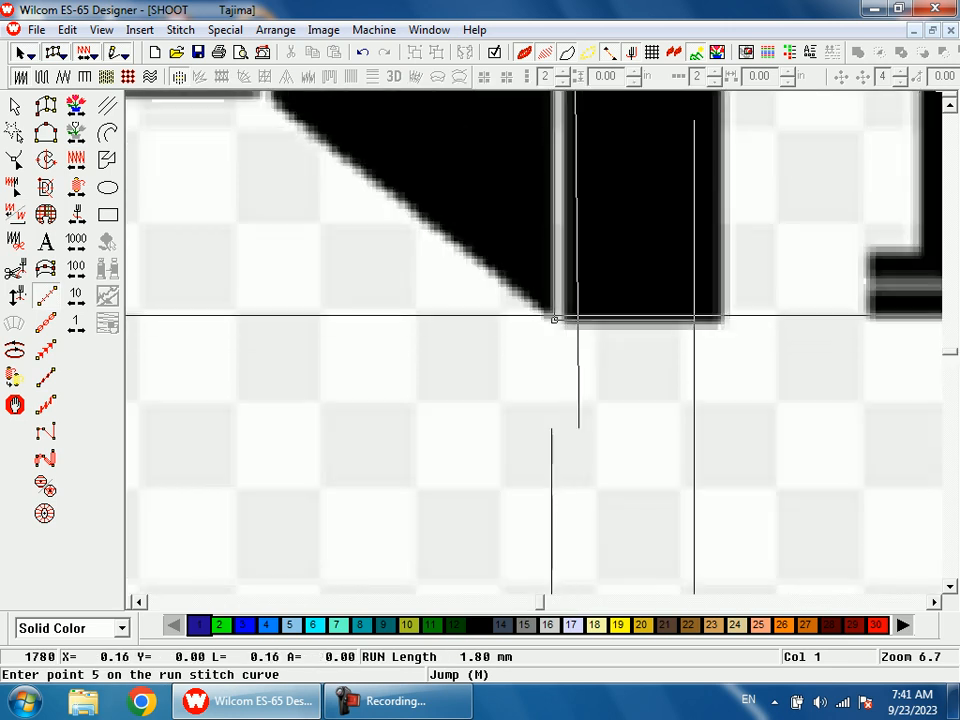
# Close the hood rim outline along the bottom and outer edges to its start, and retrace to the divider's bottom end
pyautogui.hotkey('shift', 'z')
pyautogui.press('0')
pyautogui.press('b')
pyautogui.moveTo(540, 208); pyautogui.dragTo(557, 407)
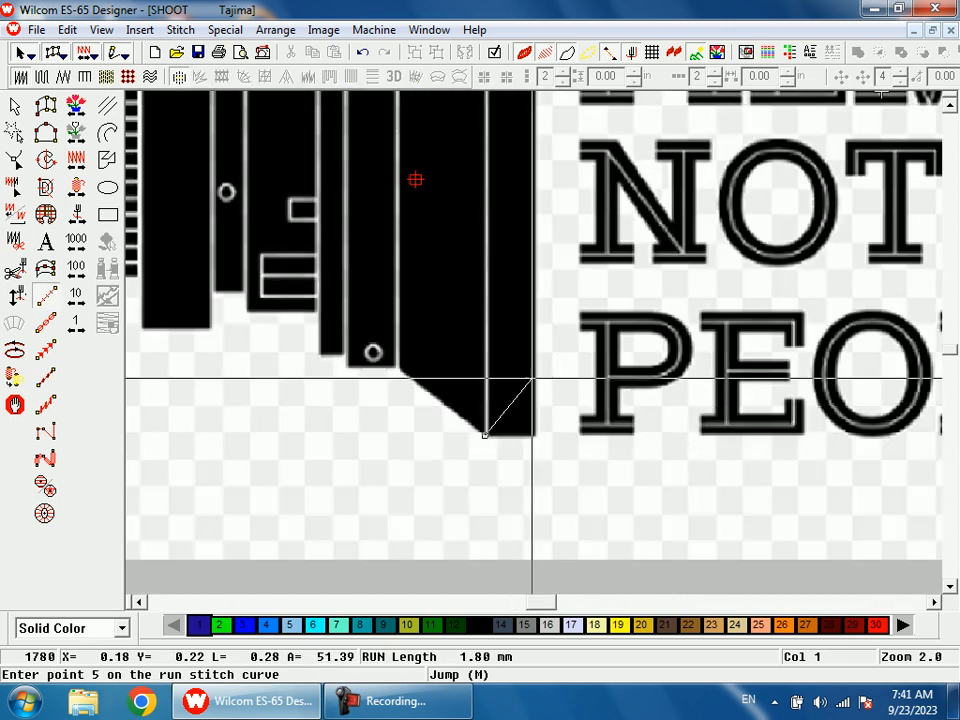
pyautogui.scroll(2, 540, 425)
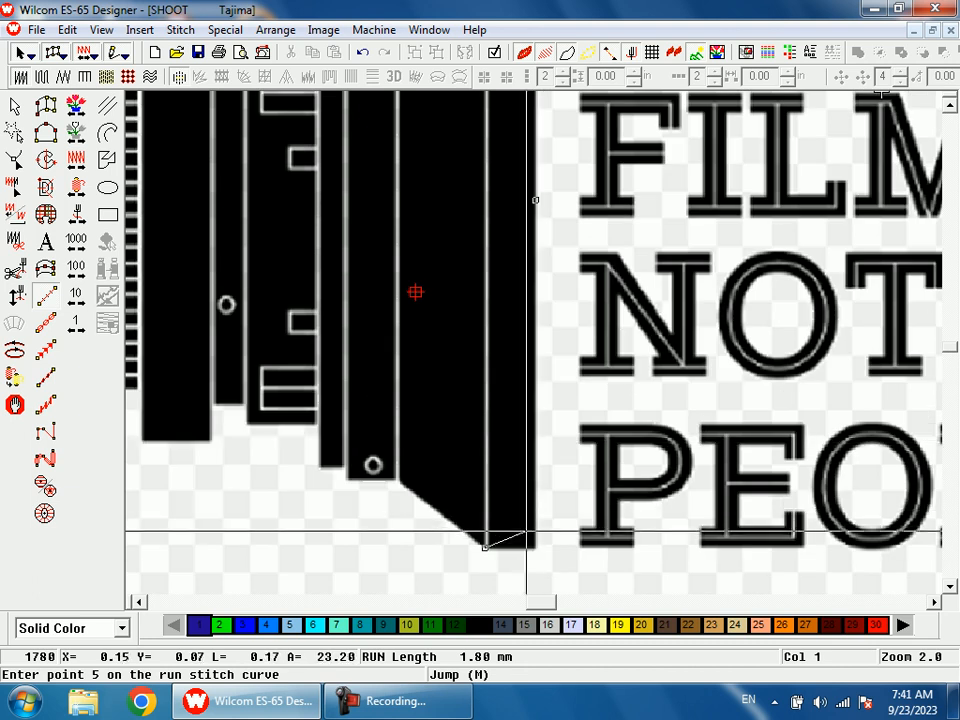
pyautogui.press('d')
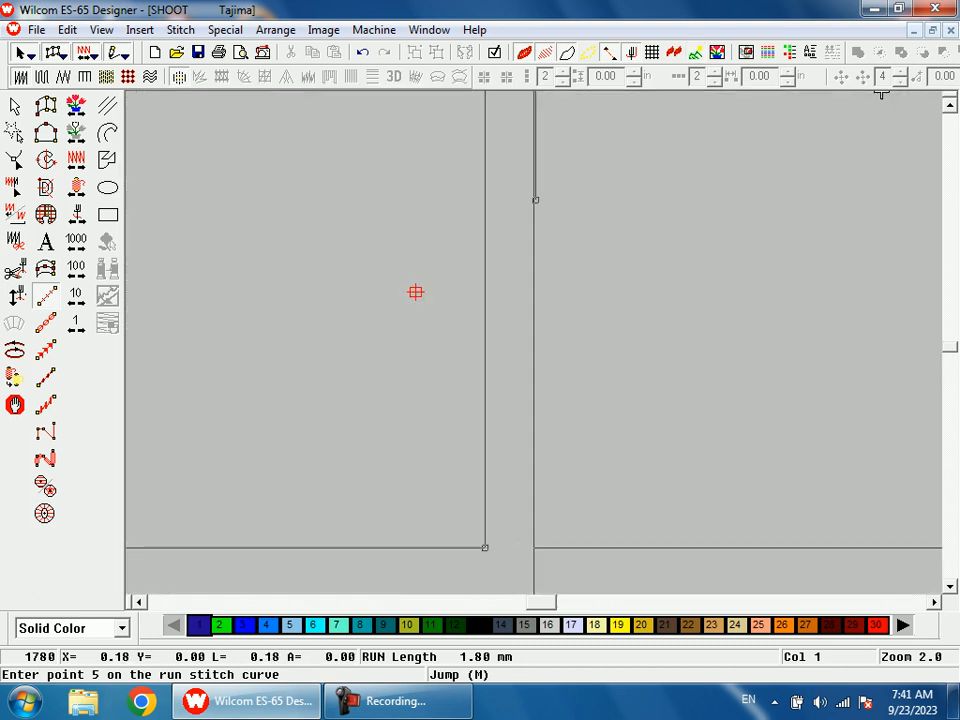
pyautogui.click(536, 547)
pyautogui.click(536, 200)
pyautogui.press('d')
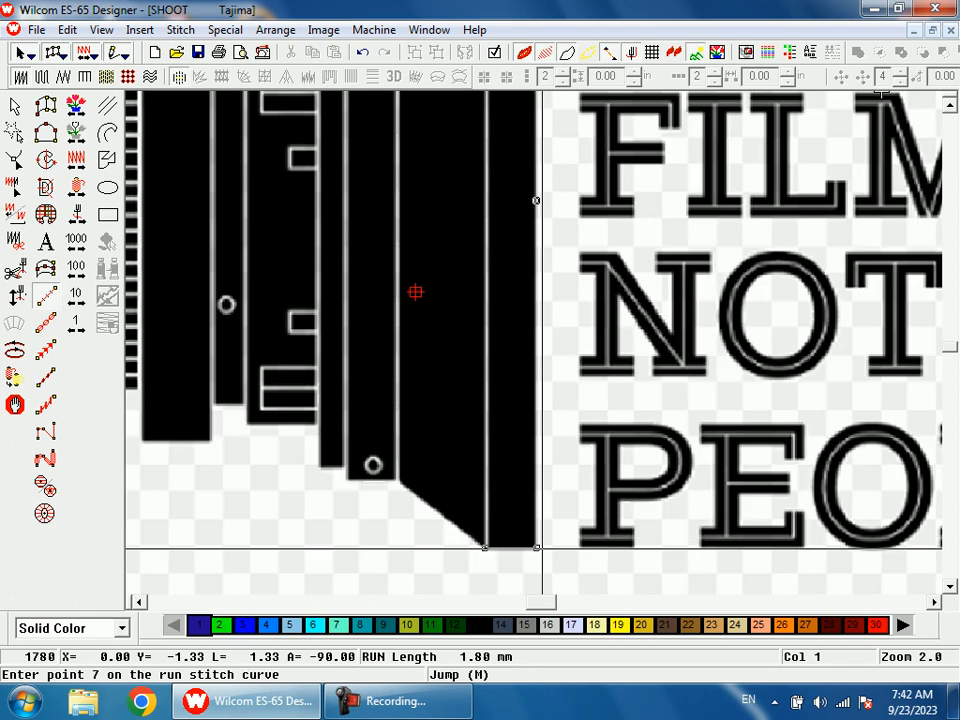
pyautogui.click(537, 547)
pyautogui.click(484, 547)
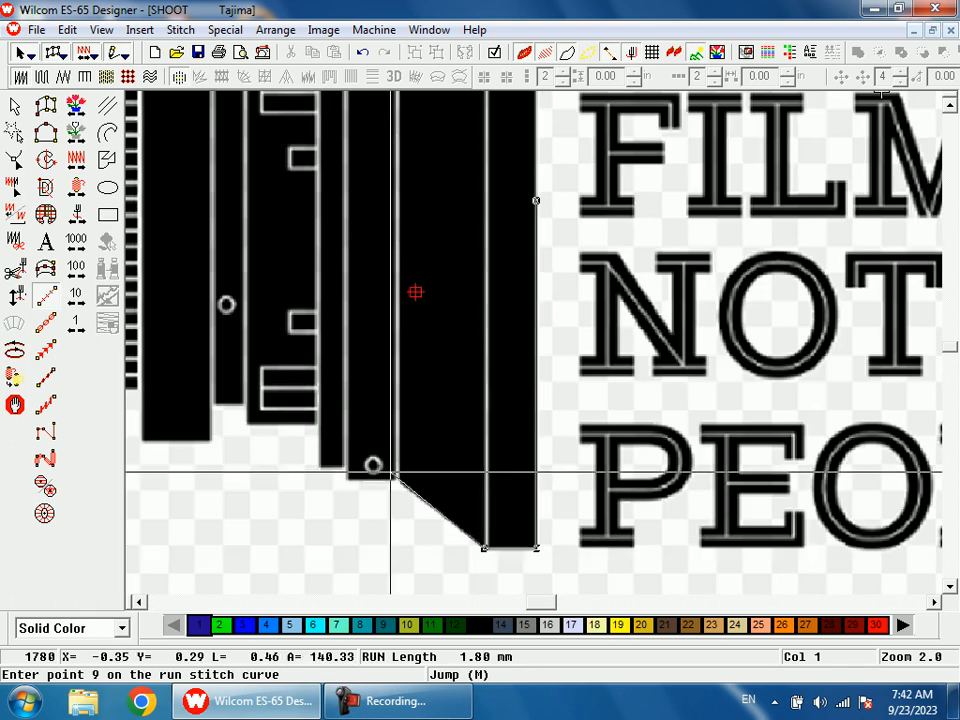
# Run the stitch along the hood's lower slanted edge, up its inner line, and out and back along the upper slanted edge
pyautogui.click(396, 476)
pyautogui.hotkey('shift', 'z')
pyautogui.hotkey('shift', 'z')
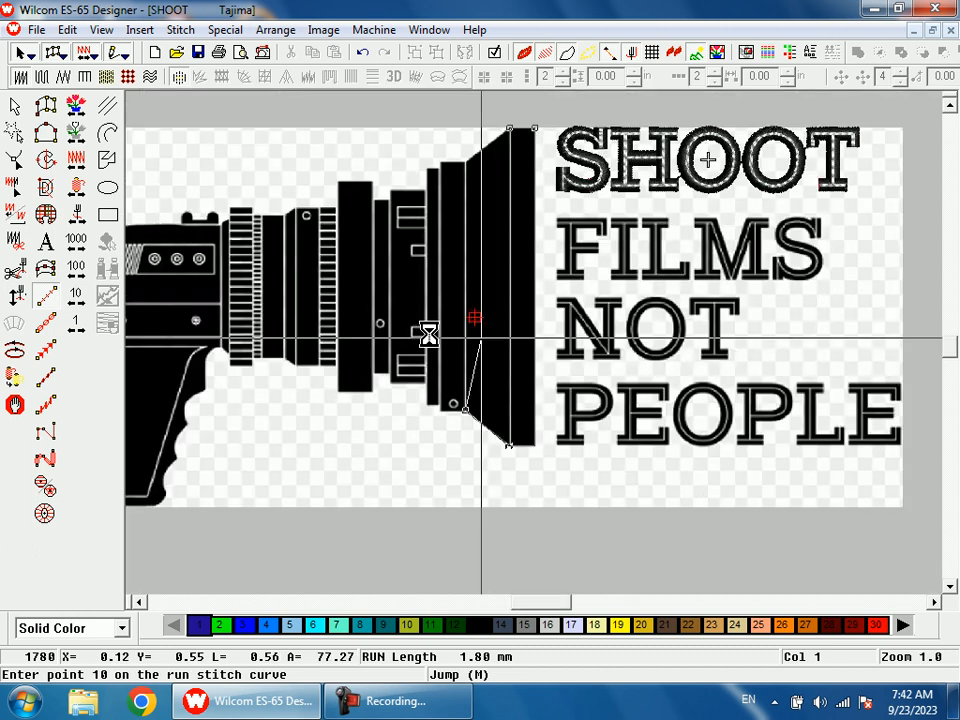
pyautogui.press('b')
pyautogui.moveTo(495, 233); pyautogui.dragTo(515, 292)
pyautogui.click(498, 252)
pyautogui.click(643, 219)
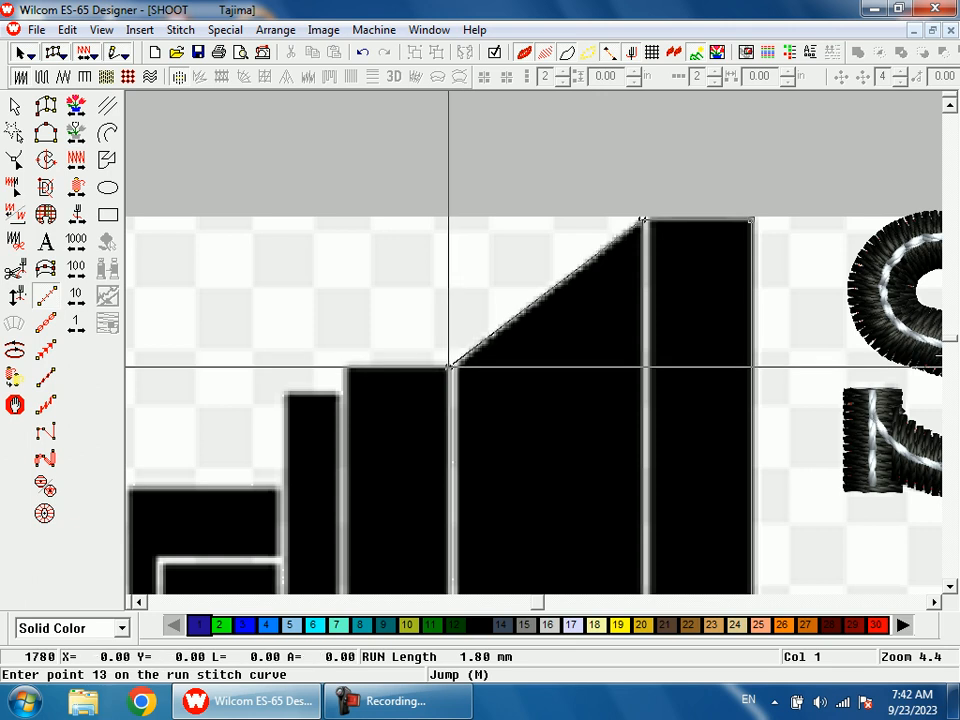
pyautogui.click(449, 367)
# Retrace the run down the hood's inner line and across the bottom edge of the adjacent lens section
pyautogui.hotkey('shift', 'z')
pyautogui.hotkey('shift', 'z')
pyautogui.press('b')
pyautogui.moveTo(508, 521); pyautogui.dragTo(538, 517)
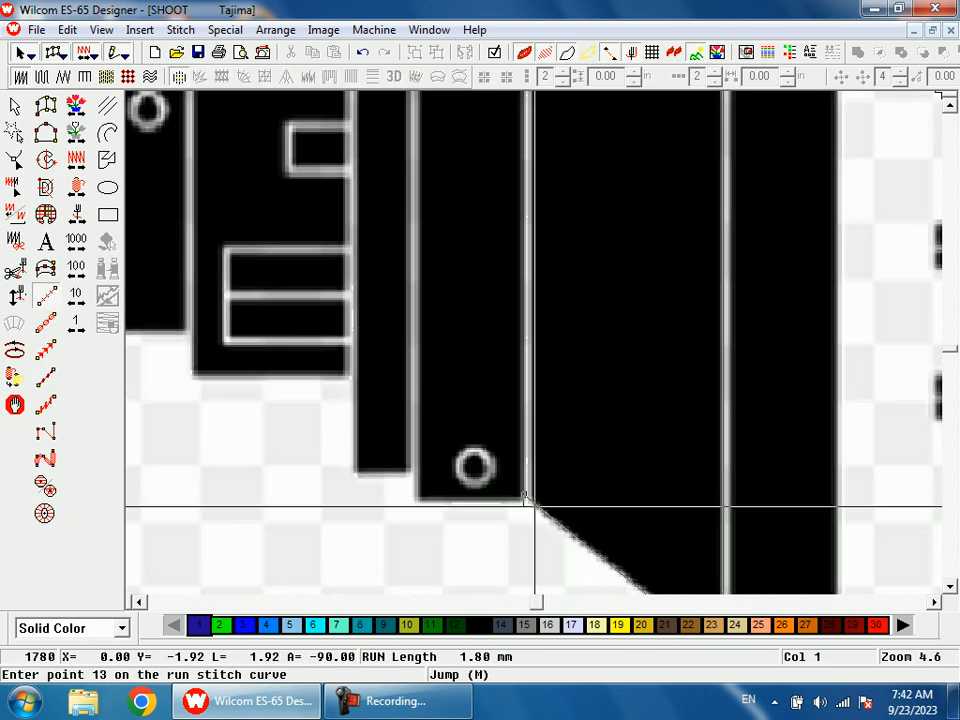
pyautogui.click(416, 497)
# Run the stitch up the far side of that lens section, and out and back along its top edge
pyautogui.hotkey('shift', 'z')
pyautogui.hotkey('shift', 'z')
pyautogui.press('b')
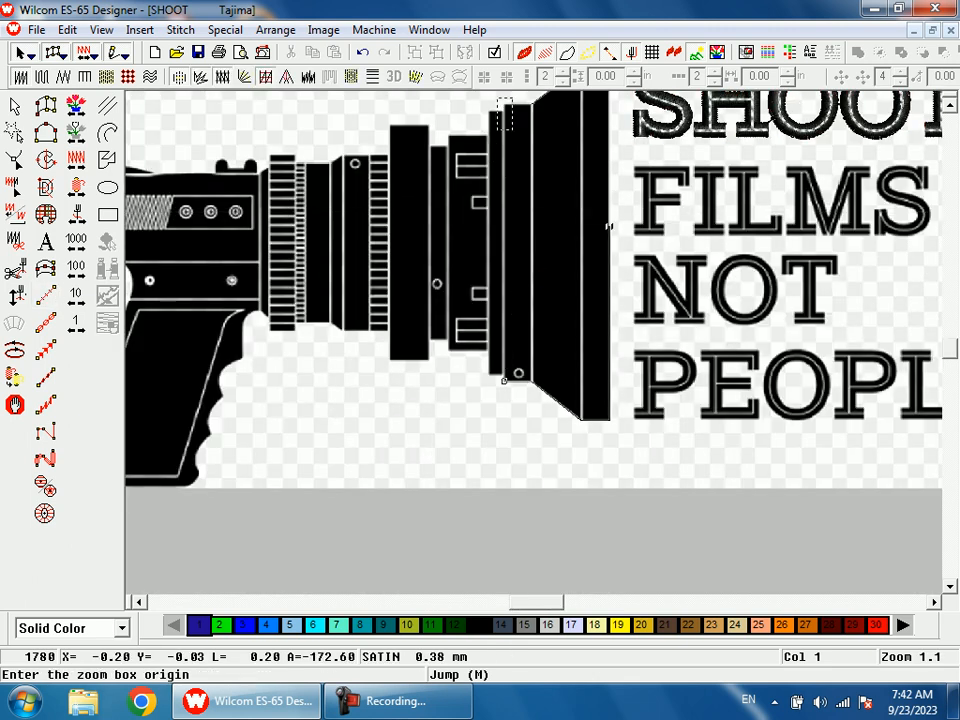
pyautogui.moveTo(422, 97); pyautogui.dragTo(607, 210)
pyautogui.click(489, 127)
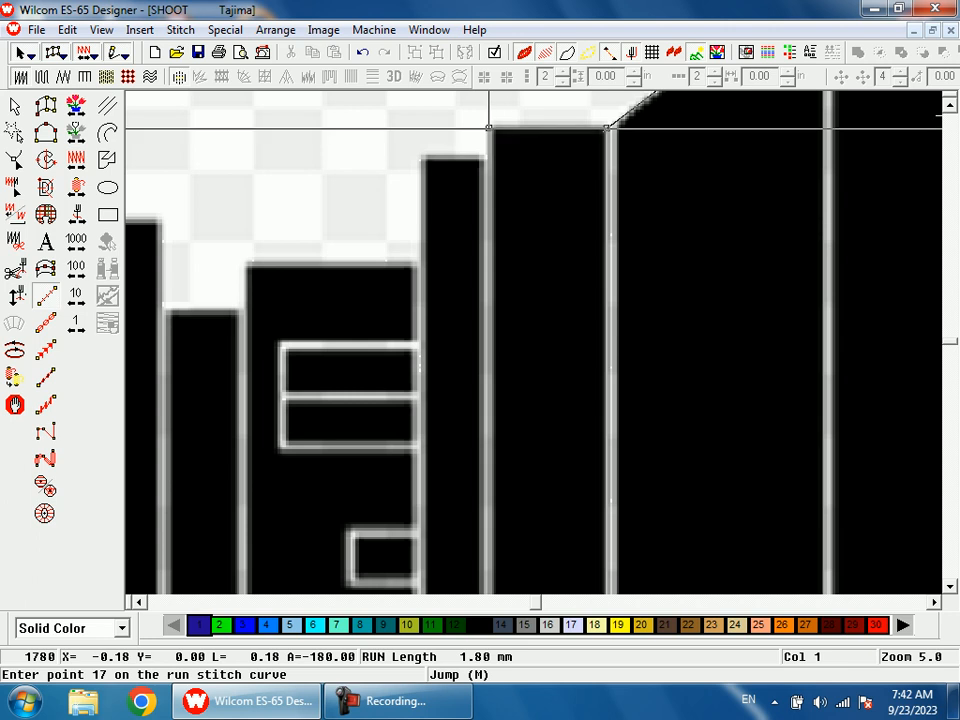
pyautogui.click(489, 127)
# Retrace the run down the same side line and across the bottom edge of the neighbouring narrow strip
pyautogui.hotkey('shift', 'z')
pyautogui.hotkey('shift', 'z')
pyautogui.press('b')
pyautogui.moveTo(445, 506); pyautogui.dragTo(596, 600)
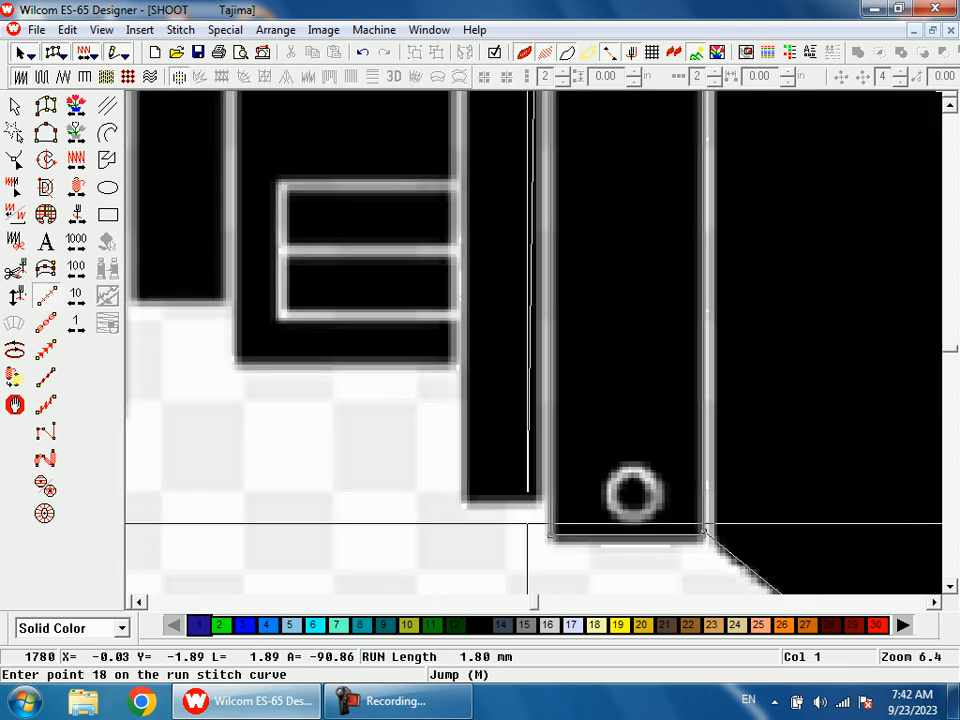
pyautogui.click(472, 500)
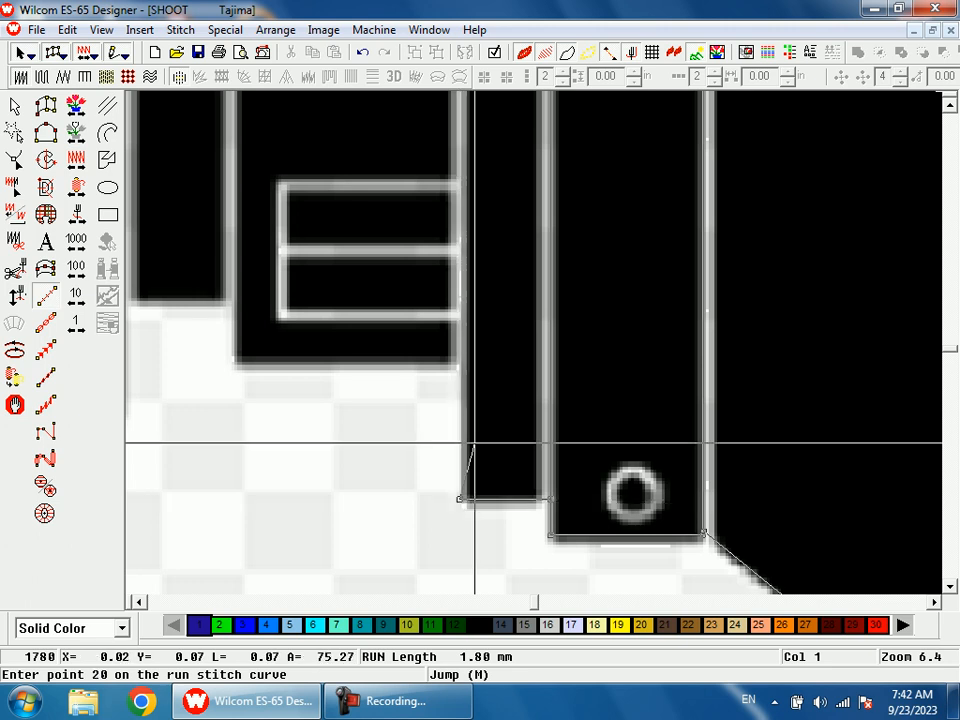
# Run the stitch up the narrow strip's far side, and out and back along its top edge
pyautogui.hotkey('shift', 'z')
pyautogui.hotkey('shift', 'z')
pyautogui.hotkey('shift', 'z')
pyautogui.press('b')
pyautogui.moveTo(537, 258); pyautogui.dragTo(470, 162)
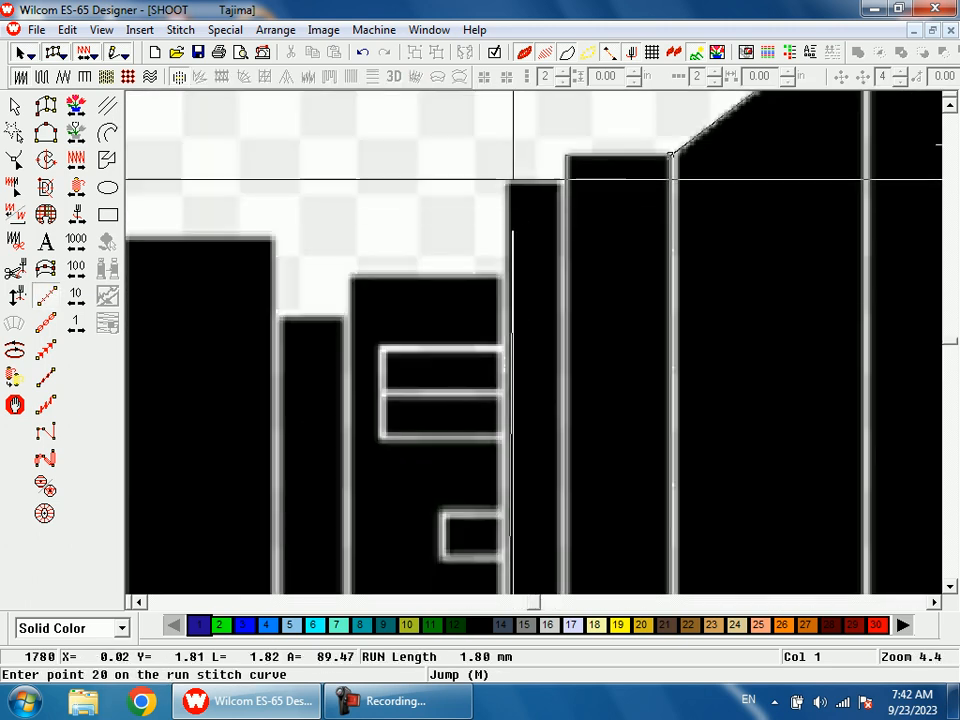
pyautogui.click(503, 183)
pyautogui.click(562, 183)
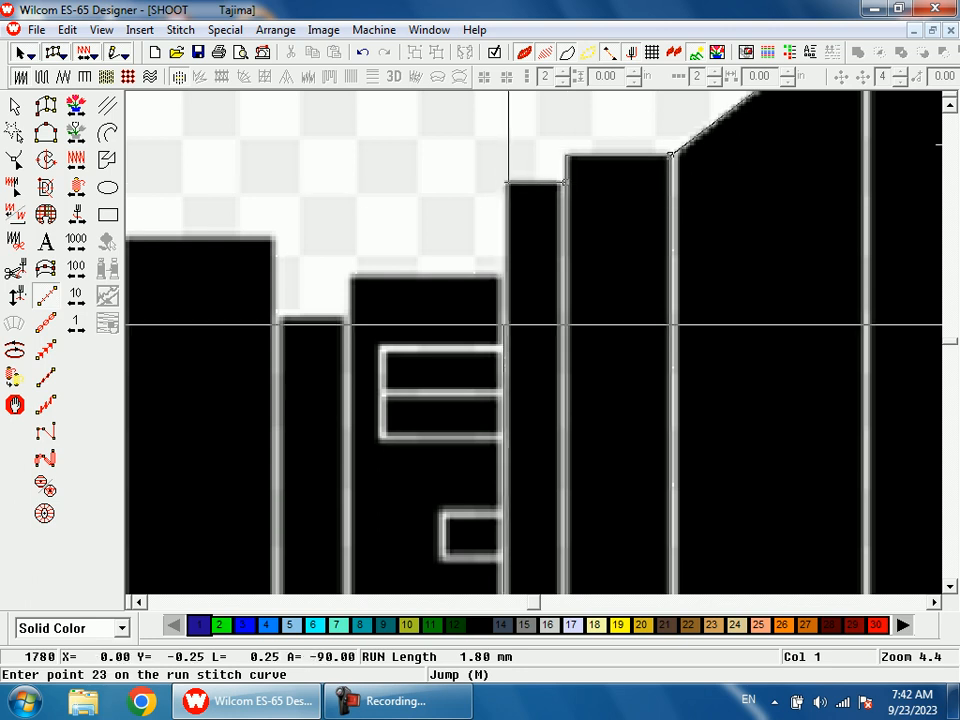
# Continue down the strip's side line and trace the upper split rectangle, including its middle bar, retracing to its top edge
pyautogui.click(503, 346)
pyautogui.click(382, 347)
pyautogui.click(382, 437)
pyautogui.click(503, 437)
pyautogui.click(383, 436)
pyautogui.click(382, 391)
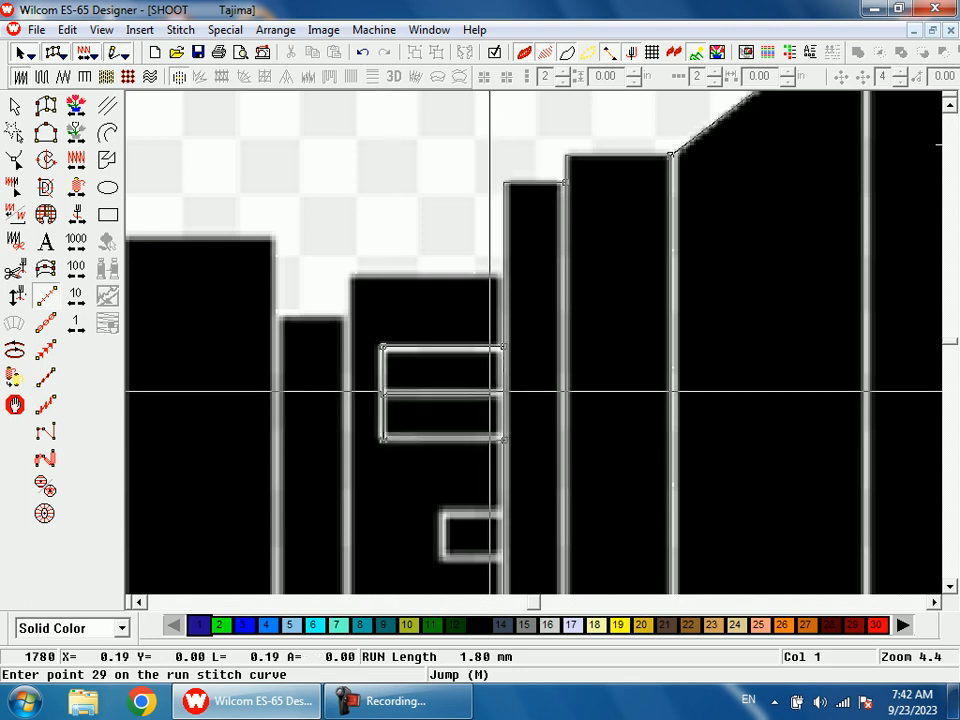
pyautogui.click(503, 391)
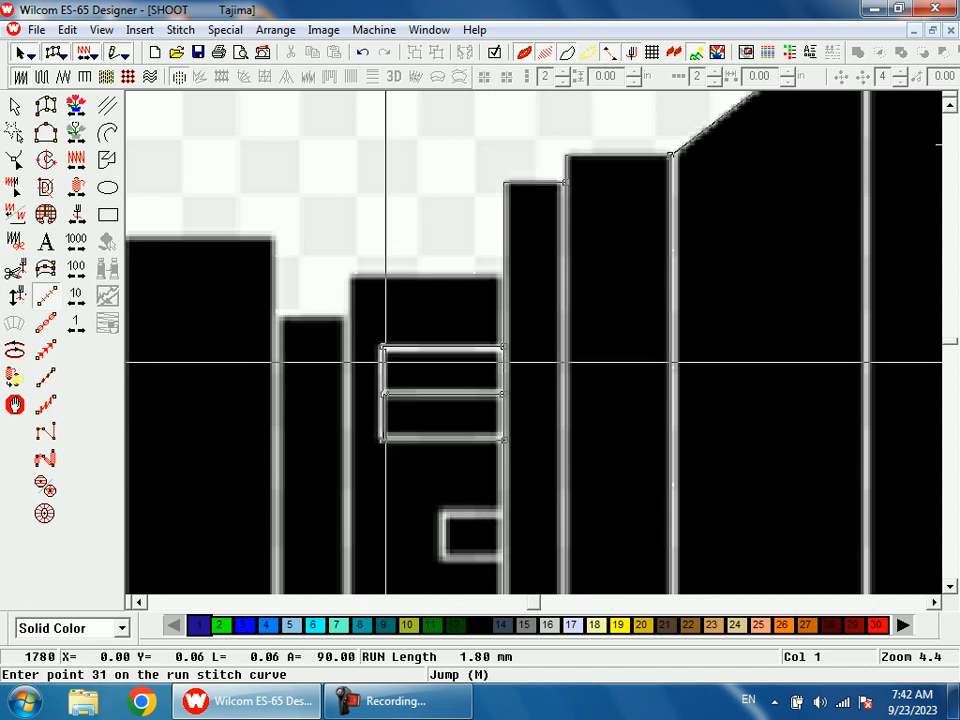
pyautogui.click(384, 346)
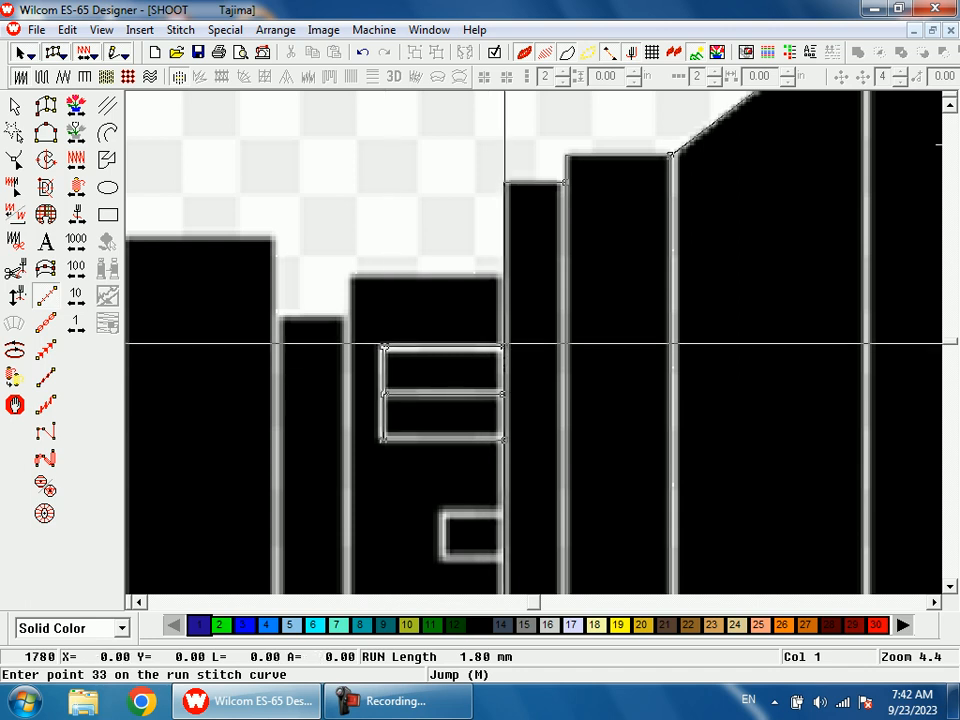
# Extend the run to the small rectangle below and trace its outline, retracing back to the strip's side line
pyautogui.scroll(-2, 503, 345)
pyautogui.click(510, 284)
pyautogui.click(450, 284)
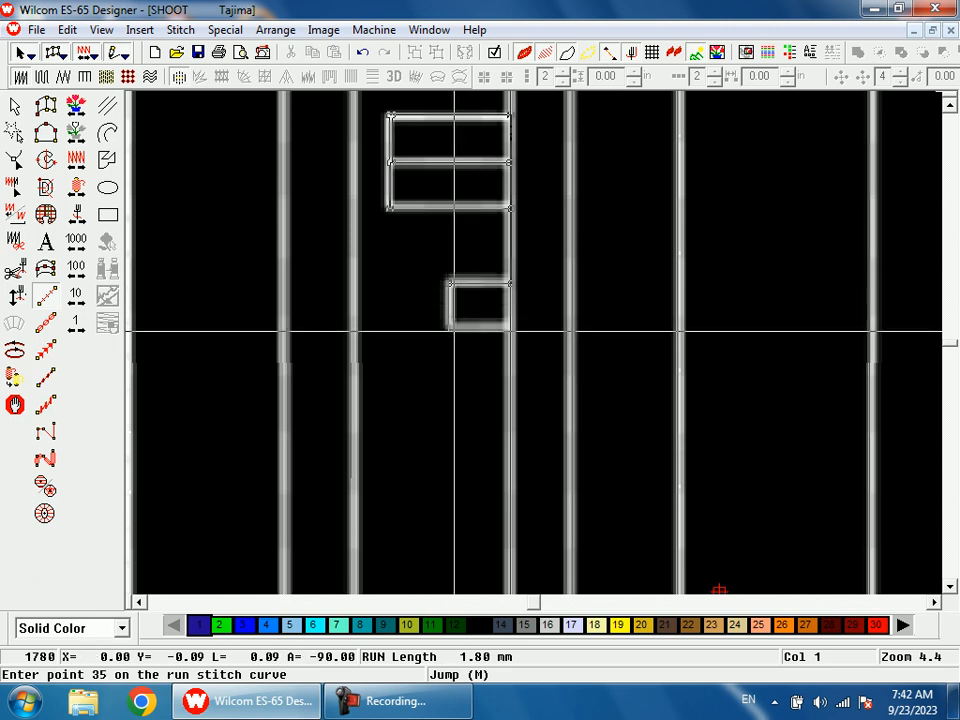
pyautogui.click(448, 331)
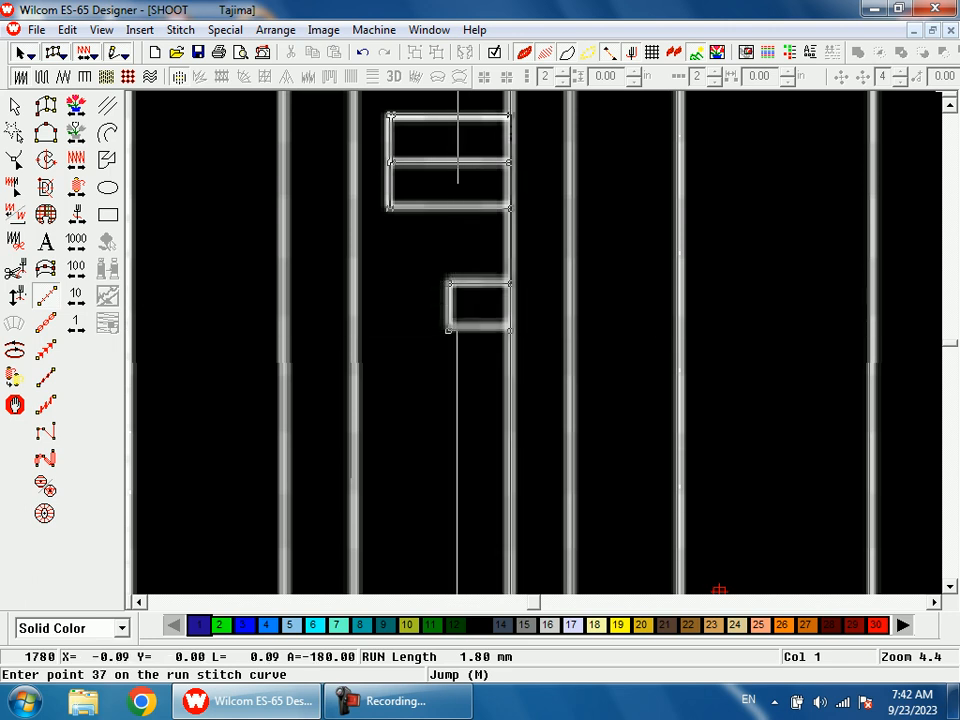
pyautogui.click(450, 331)
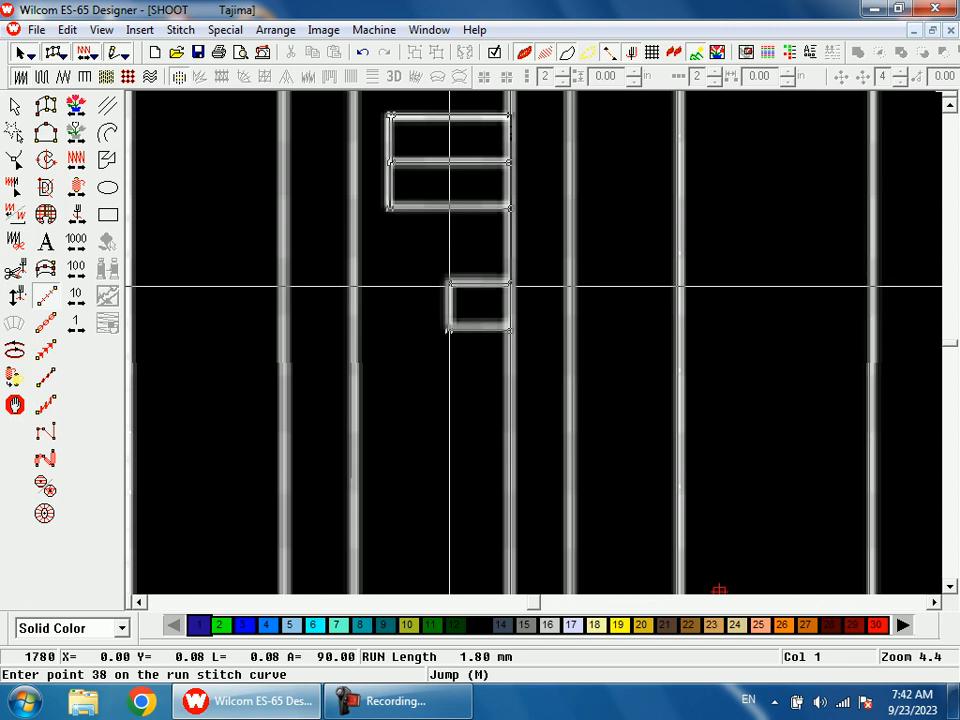
pyautogui.click(450, 284)
pyautogui.click(509, 284)
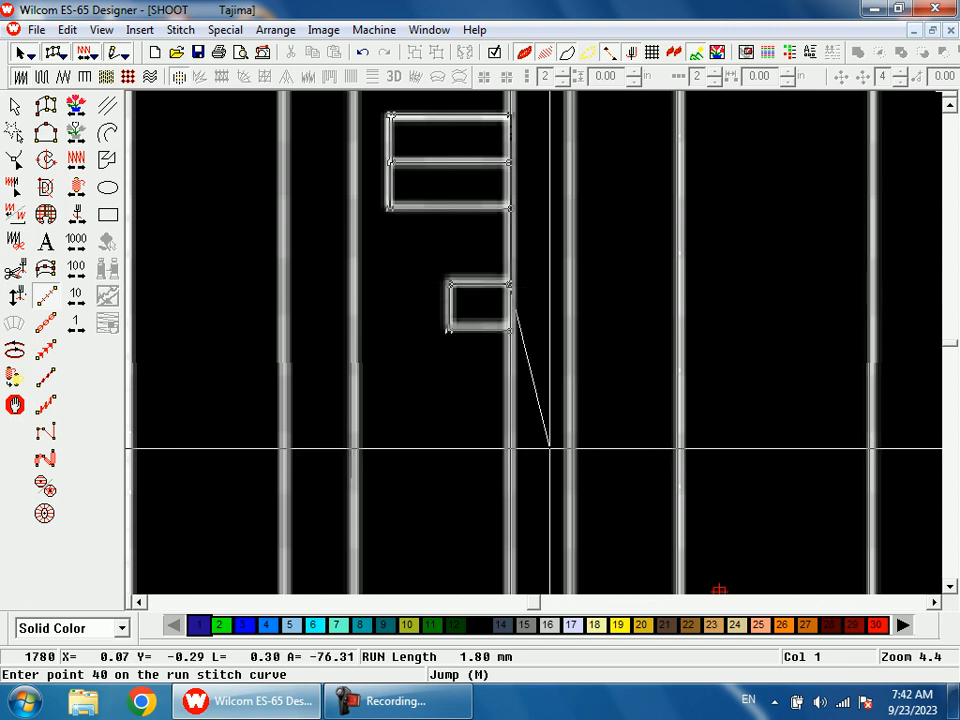
# Continue the run down the side line and trace the lower small rectangle, retracing back along its sides
pyautogui.hotkey('shift', 'z')
pyautogui.hotkey('shift', 'z')
pyautogui.press('b')
pyautogui.moveTo(510, 380); pyautogui.dragTo(536, 454)
pyautogui.click(547, 327)
pyautogui.click(471, 327)
pyautogui.click(471, 388)
pyautogui.click(471, 386)
pyautogui.click(471, 328)
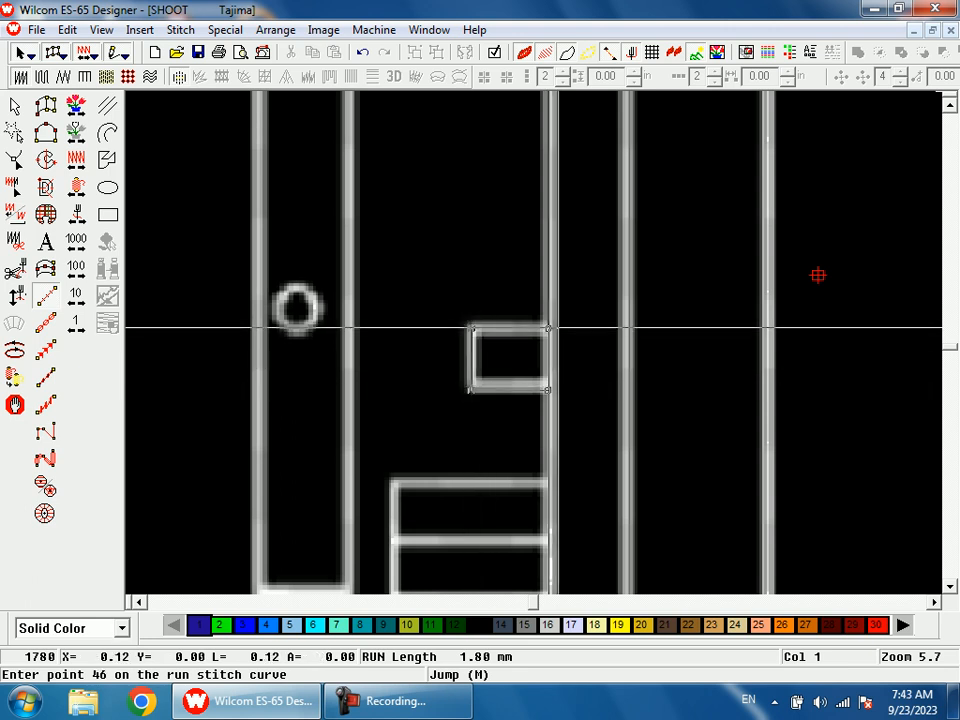
# Extend the run down to the lower split rectangle and trace its outline and middle bar, retracing to its top outer corner
pyautogui.press('c')
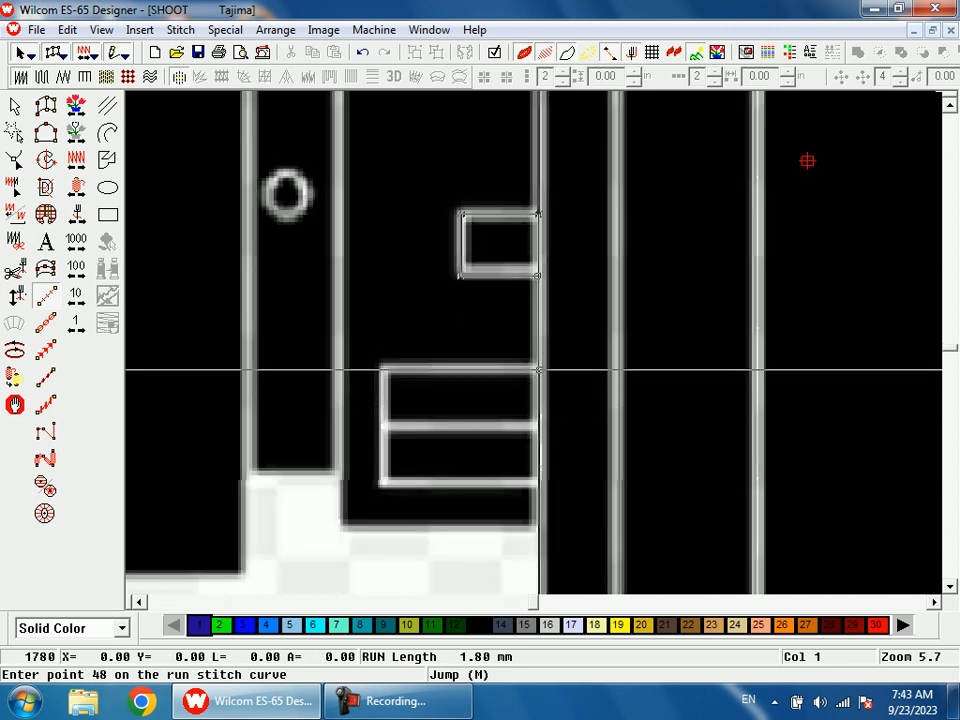
pyautogui.click(385, 370)
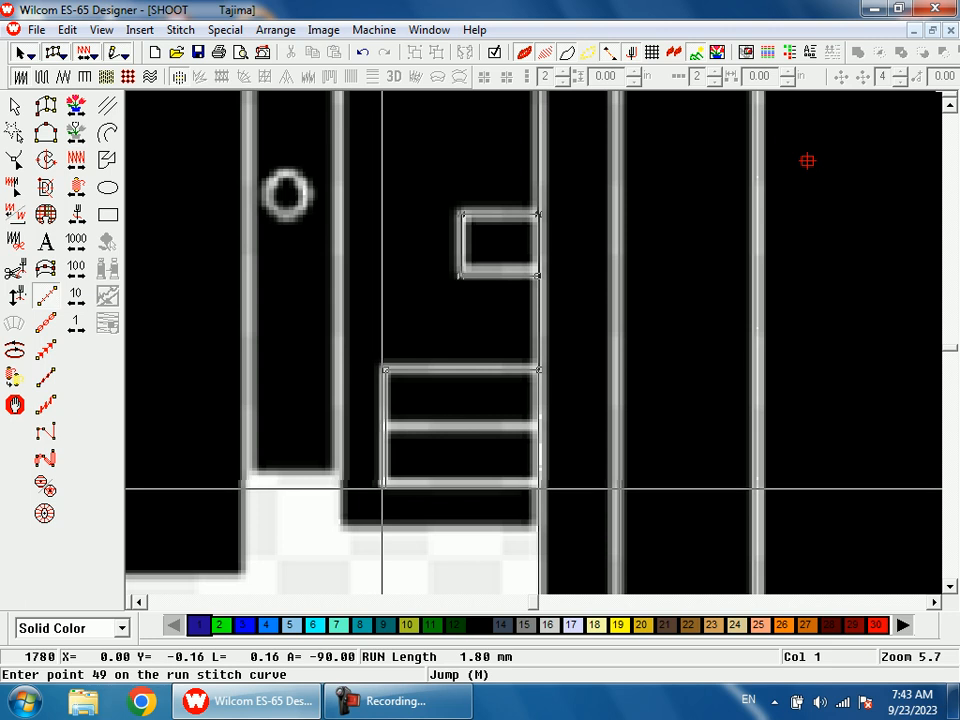
pyautogui.click(385, 483)
pyautogui.click(538, 484)
pyautogui.click(385, 485)
pyautogui.click(389, 427)
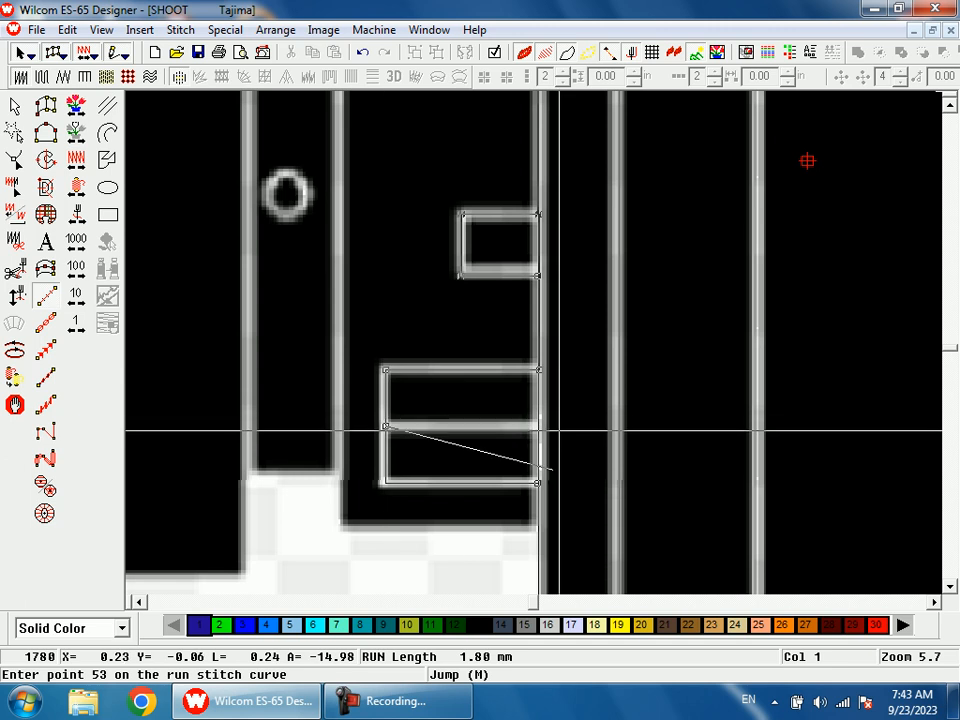
pyautogui.click(538, 415)
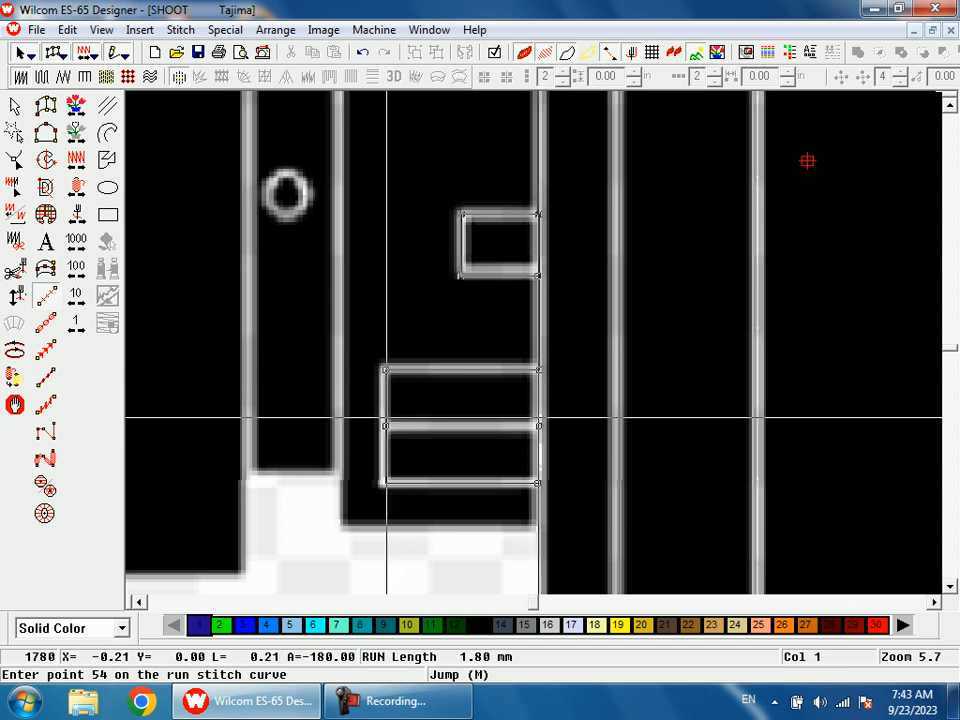
pyautogui.click(387, 416)
pyautogui.click(388, 367)
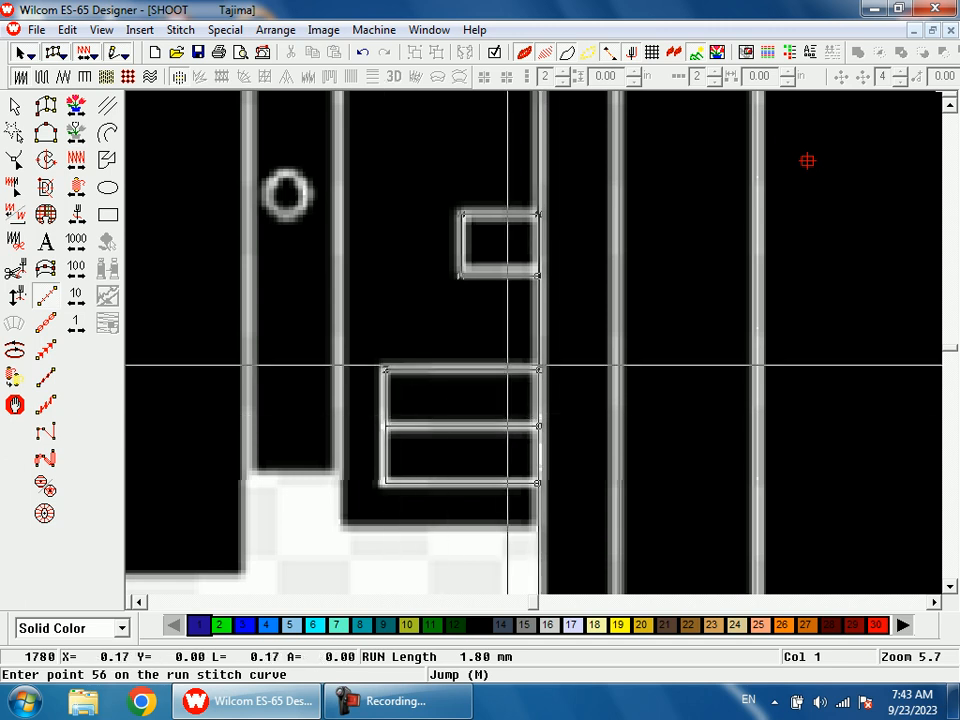
# Continue the run down the side line to the strip's lower end and trace its bottom edge to the outer corner
pyautogui.click(540, 366)
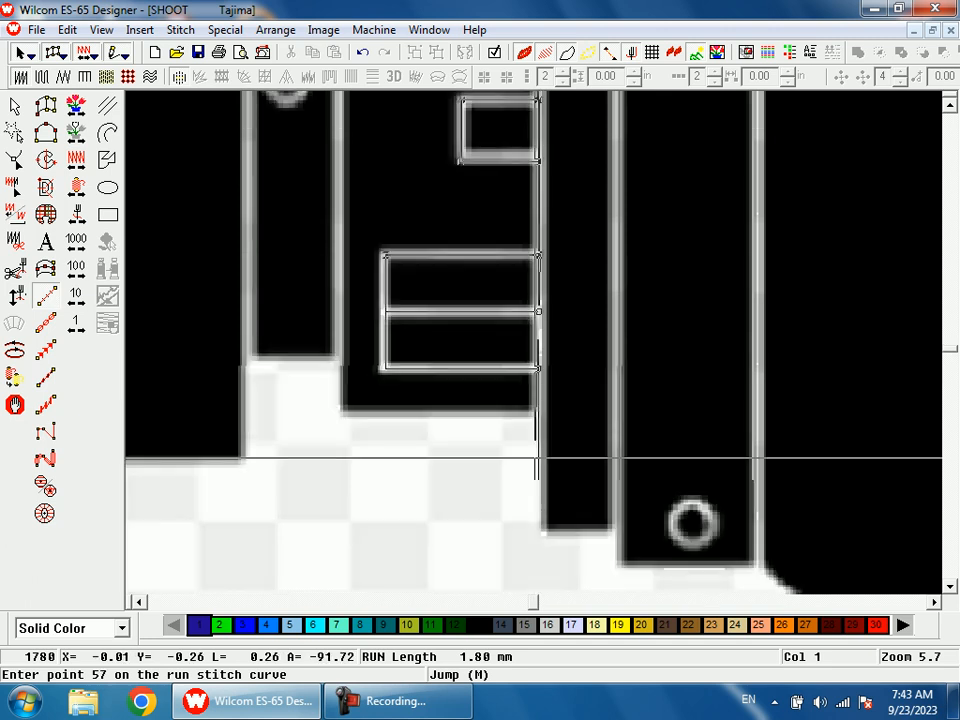
pyautogui.click(529, 289)
pyautogui.click(330, 290)
pyautogui.hotkey('shift', 'z')
pyautogui.hotkey('shift', 'z')
pyautogui.hotkey('shift', 'z')
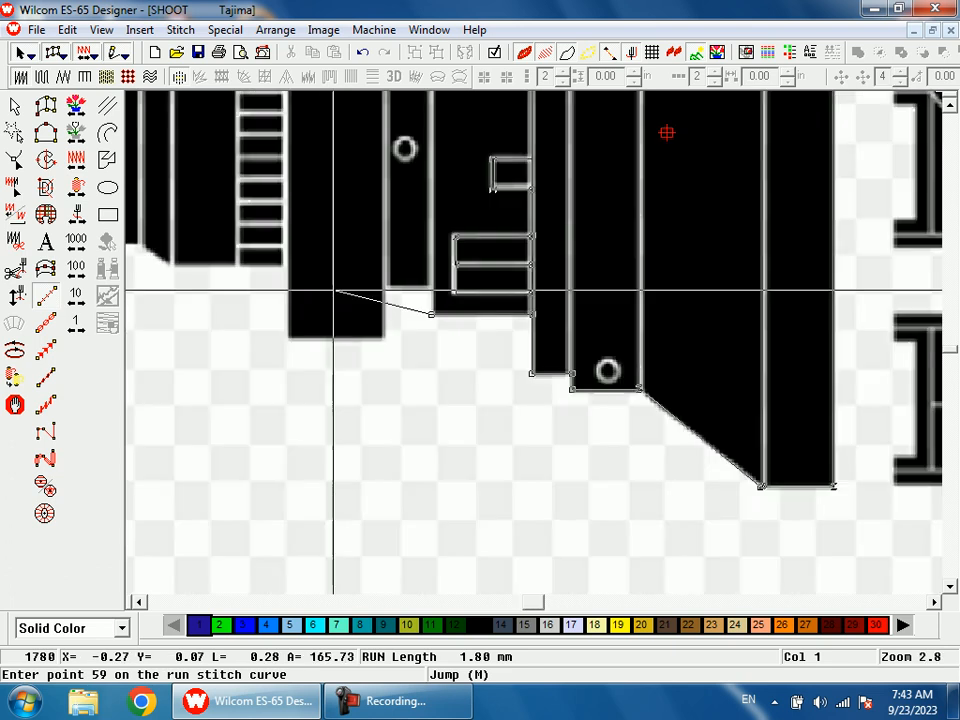
# Run the line up the strip's outer side and trace its top edge from the outer to the inner corner
pyautogui.press('b')
pyautogui.moveTo(506, 174); pyautogui.dragTo(532, 289)
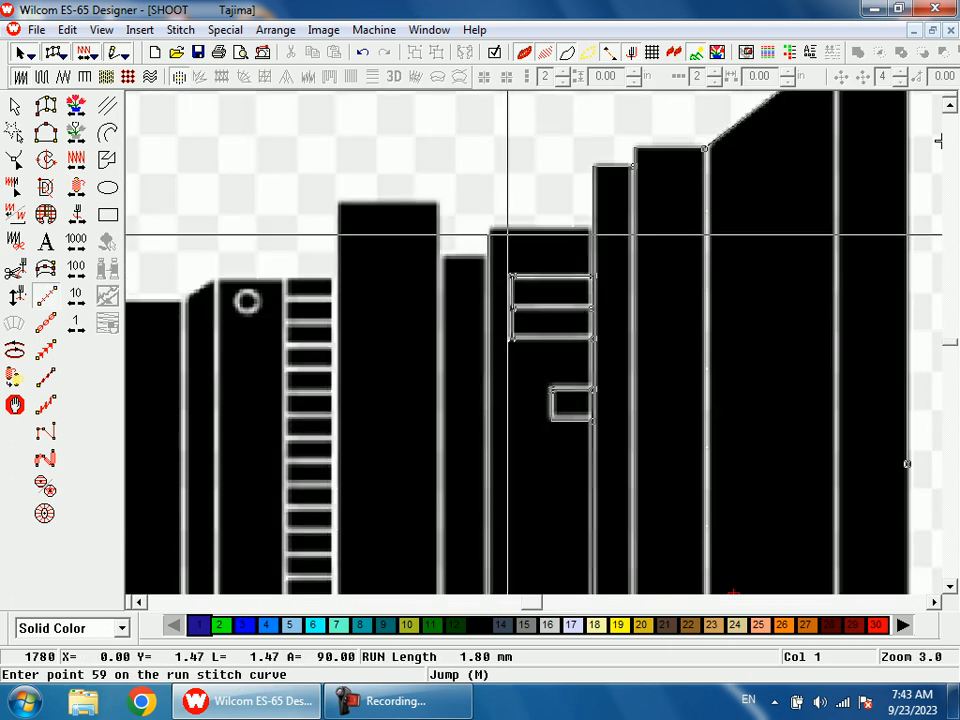
pyautogui.click(488, 227)
pyautogui.click(592, 224)
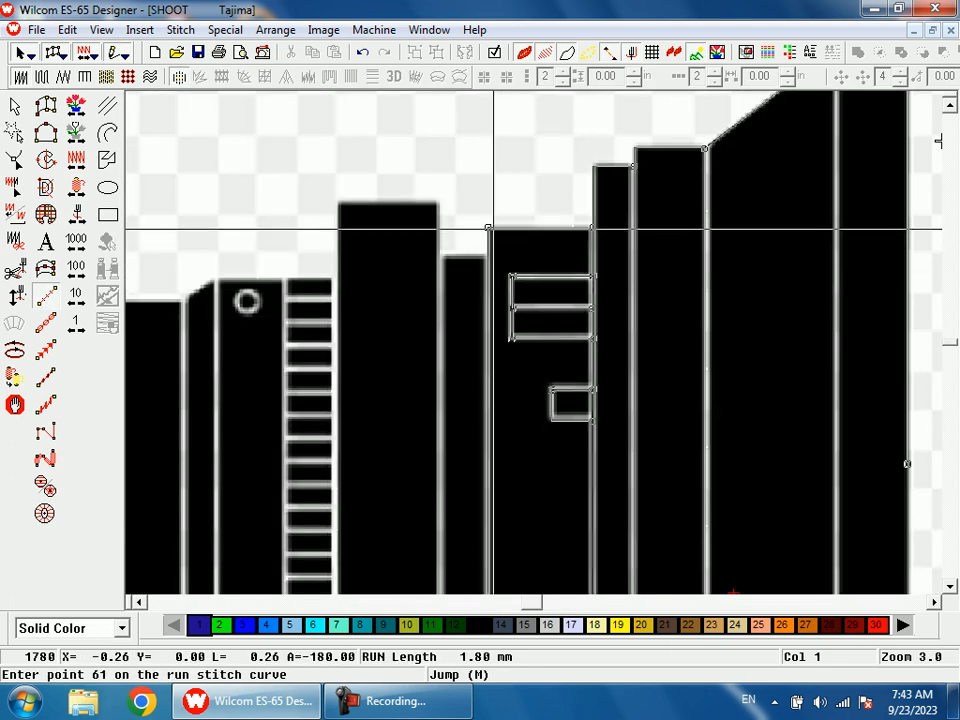
# Bring the run back down the strip's outer side and trace the bottom edge of the adjoining narrow strip
pyautogui.hotkey('shift', 'z')
pyautogui.hotkey('shift', 'z')
pyautogui.press('b')
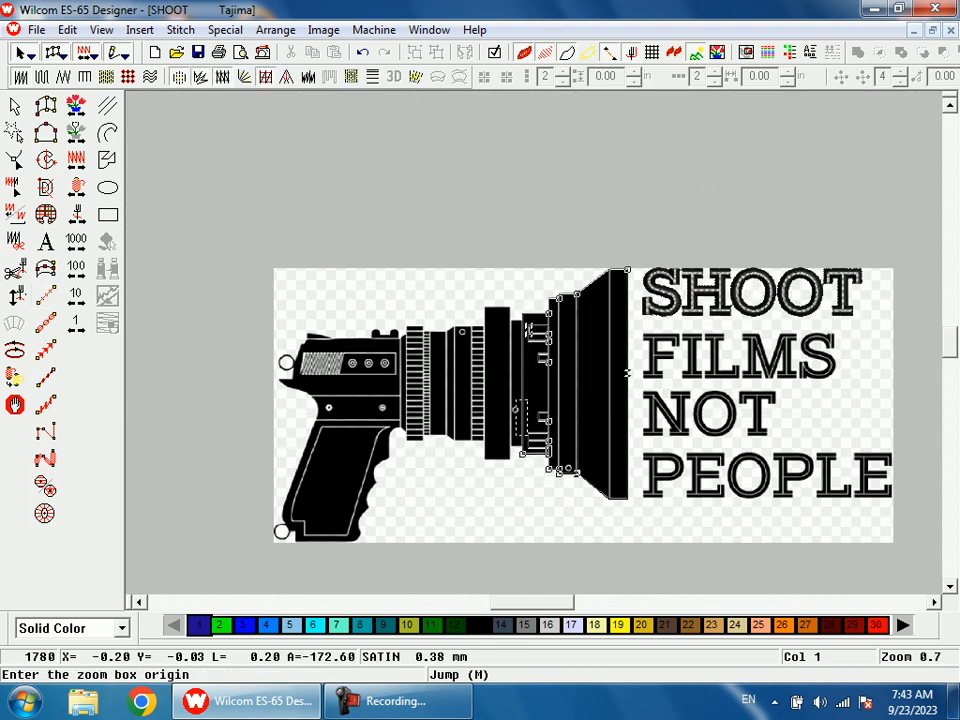
pyautogui.moveTo(512, 396); pyautogui.dragTo(533, 486)
pyautogui.click(516, 354)
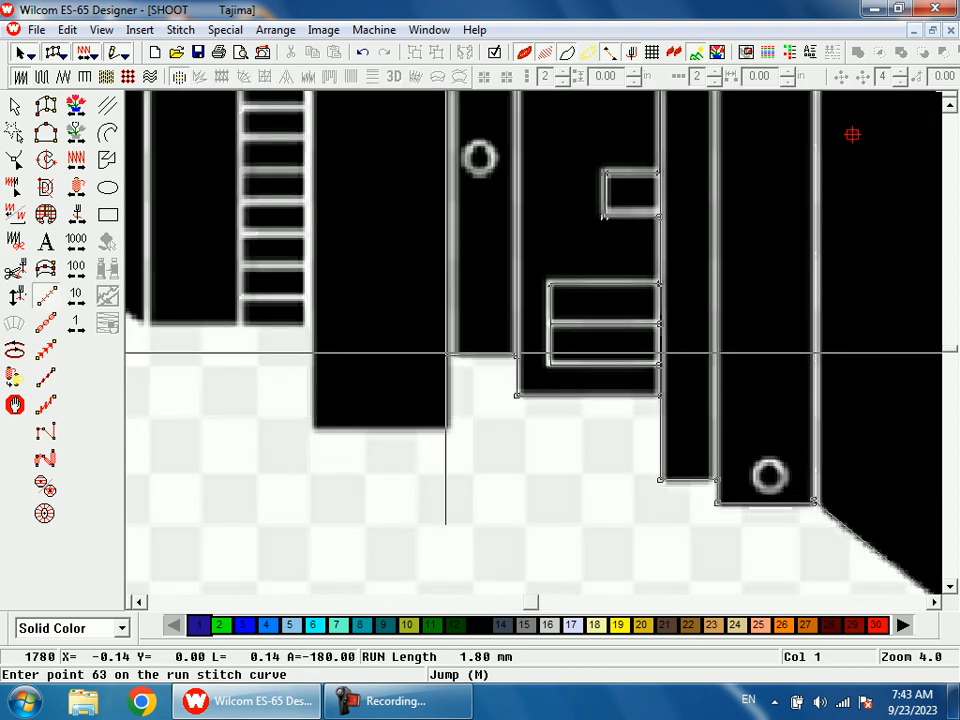
# Run the line up the narrow strip's outer side and trace its top edge, retracing to the outer corner
pyautogui.hotkey('shift', 'z')
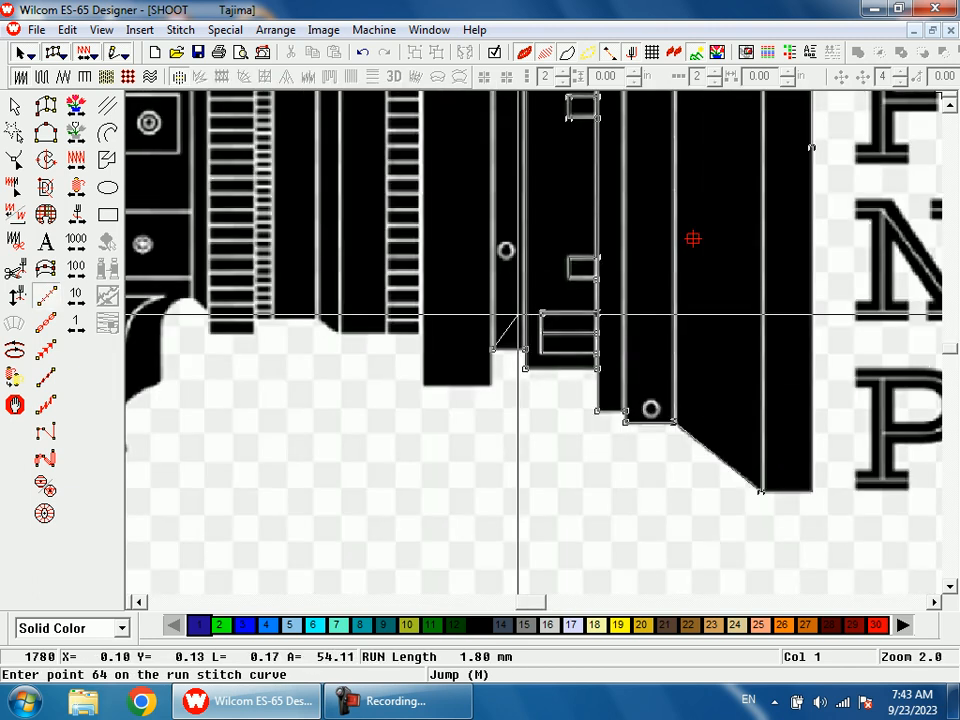
pyautogui.hotkey('shift', 'z')
pyautogui.press('b')
pyautogui.moveTo(520, 242); pyautogui.dragTo(486, 198)
pyautogui.click(537, 154)
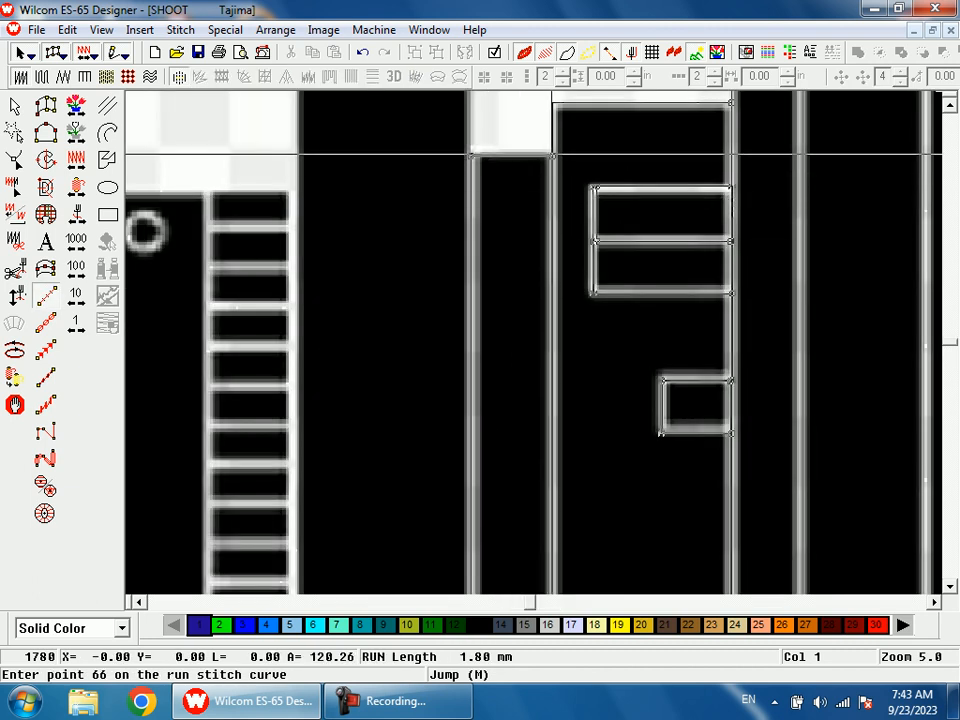
pyautogui.click(537, 154)
# Extend the run down to the tall wide block's lower corner and trace the block's bottom edge
pyautogui.hotkey('shift', 'z')
pyautogui.hotkey('shift', 'z')
pyautogui.press('b')
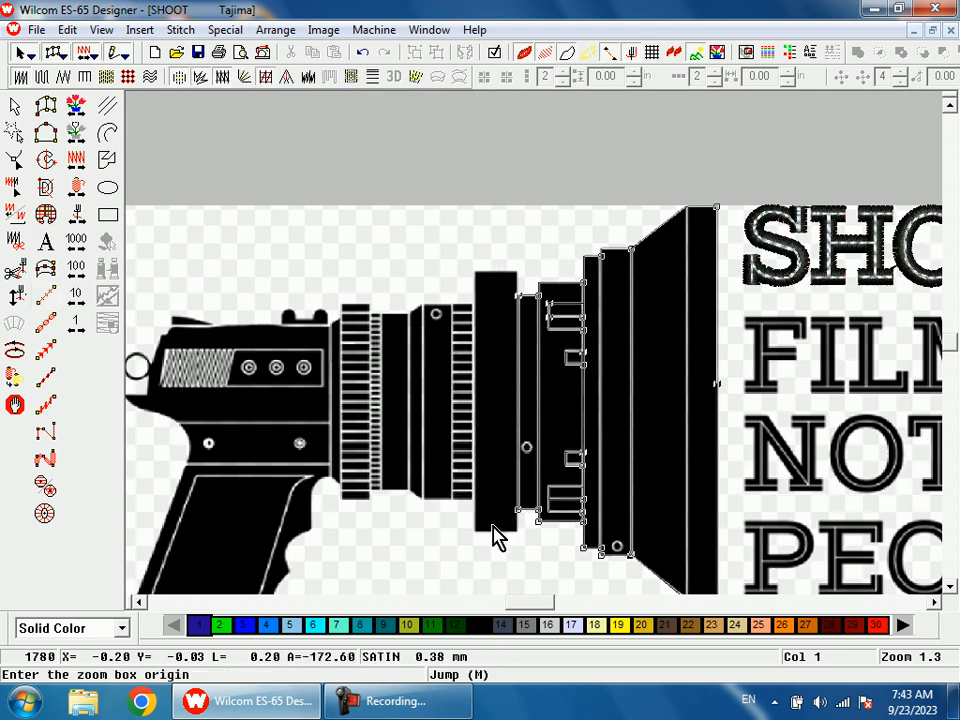
pyautogui.moveTo(493, 536); pyautogui.dragTo(536, 456)
pyautogui.click(510, 404)
pyautogui.click(307, 403)
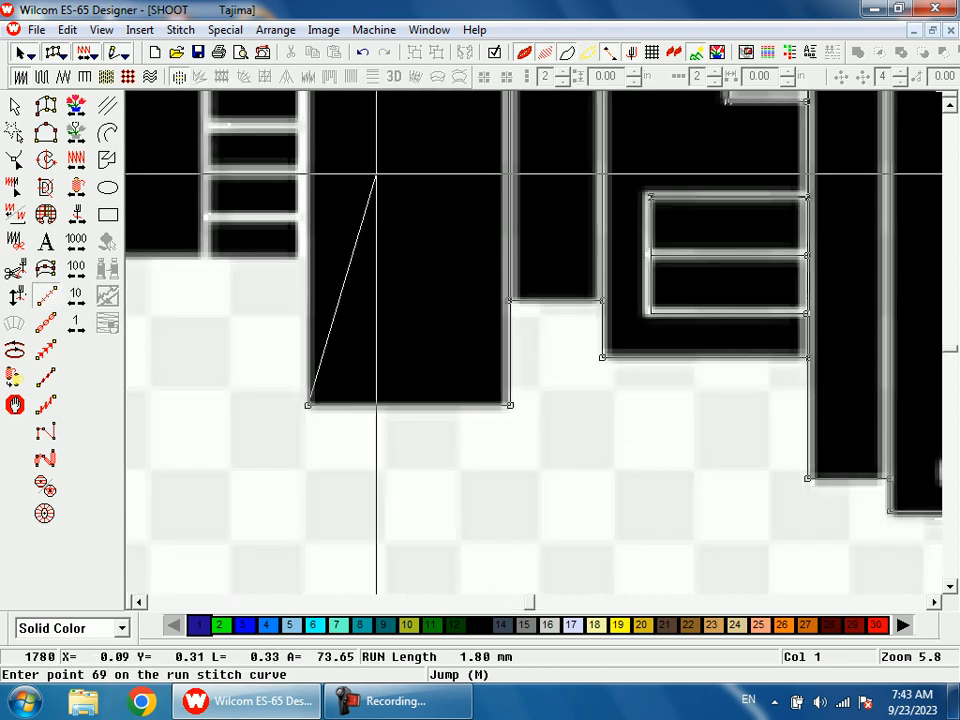
# Run the line up the wide block's outer side and trace its top edge, retracing to the outer corner
pyautogui.hotkey('shift', 'z')
pyautogui.hotkey('shift', 'z')
pyautogui.scroll(3, 518, 259)
pyautogui.press('b')
pyautogui.moveTo(410, 252); pyautogui.dragTo(600, 368)
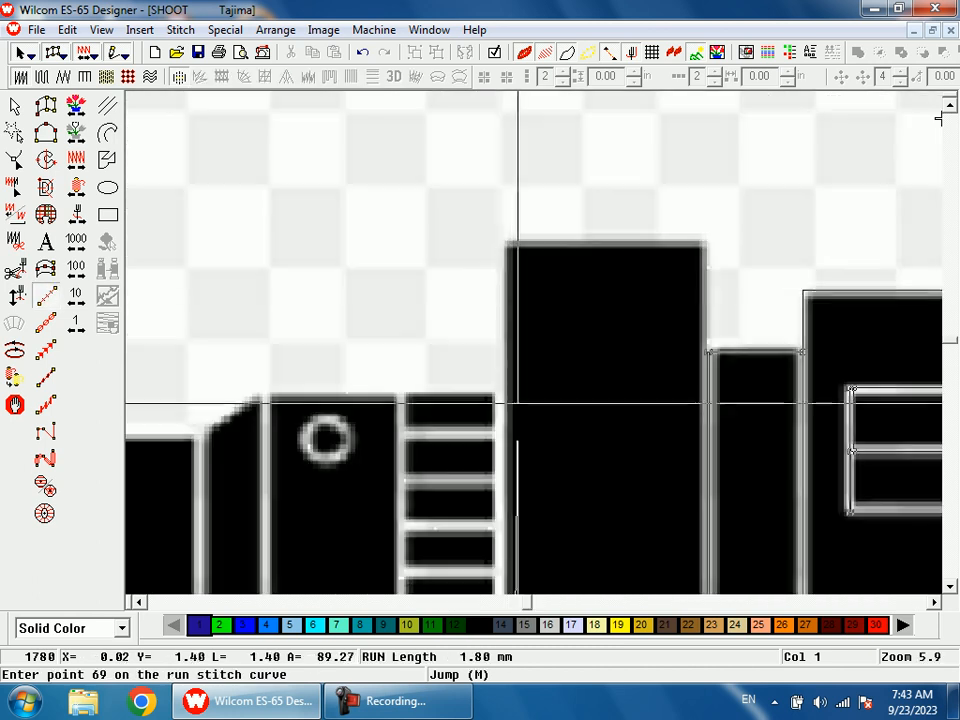
pyautogui.click(505, 241)
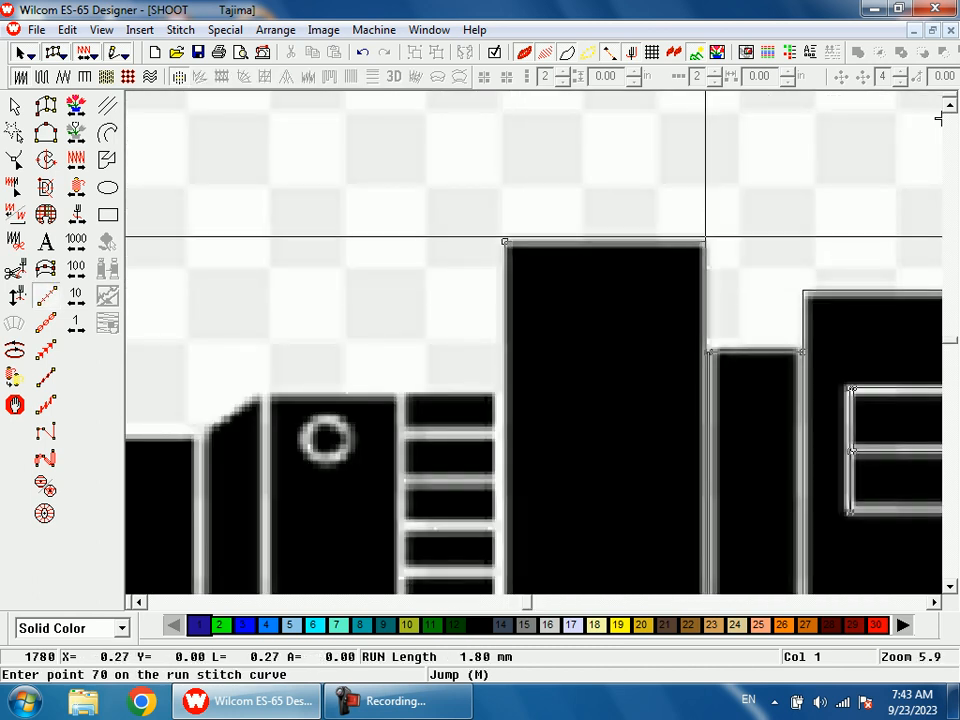
pyautogui.click(709, 241)
pyautogui.click(506, 240)
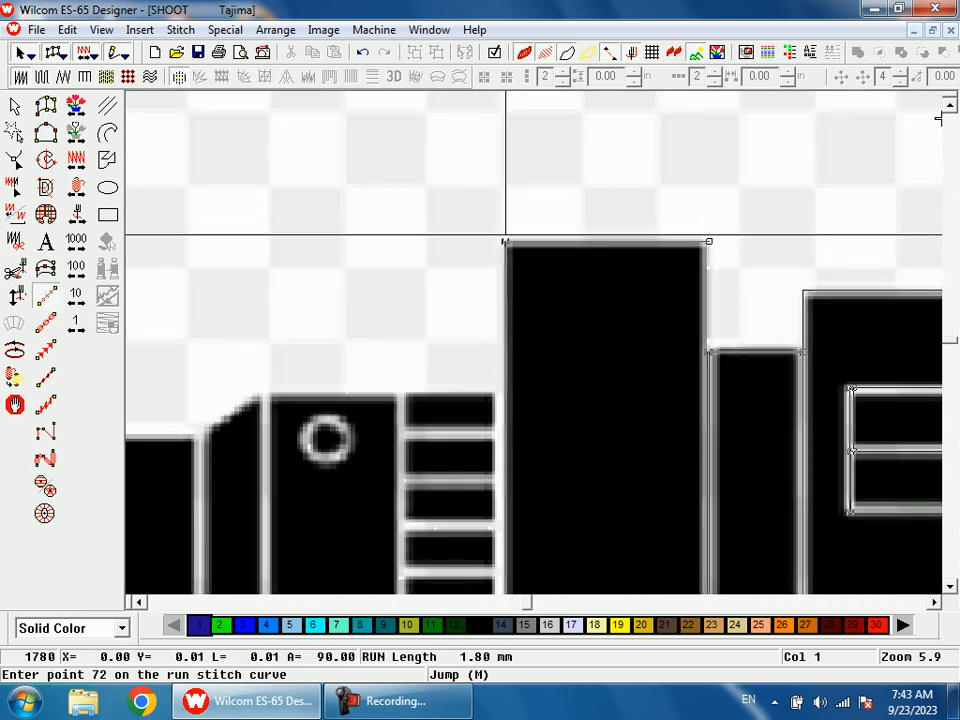
# Extend the run down the wide block's outer side to the ladder strip and trace the ladder strip's bottom edge
pyautogui.hotkey('shift', 'z')
pyautogui.hotkey('shift', 'z')
pyautogui.press('b')
pyautogui.moveTo(537, 430); pyautogui.dragTo(531, 300)
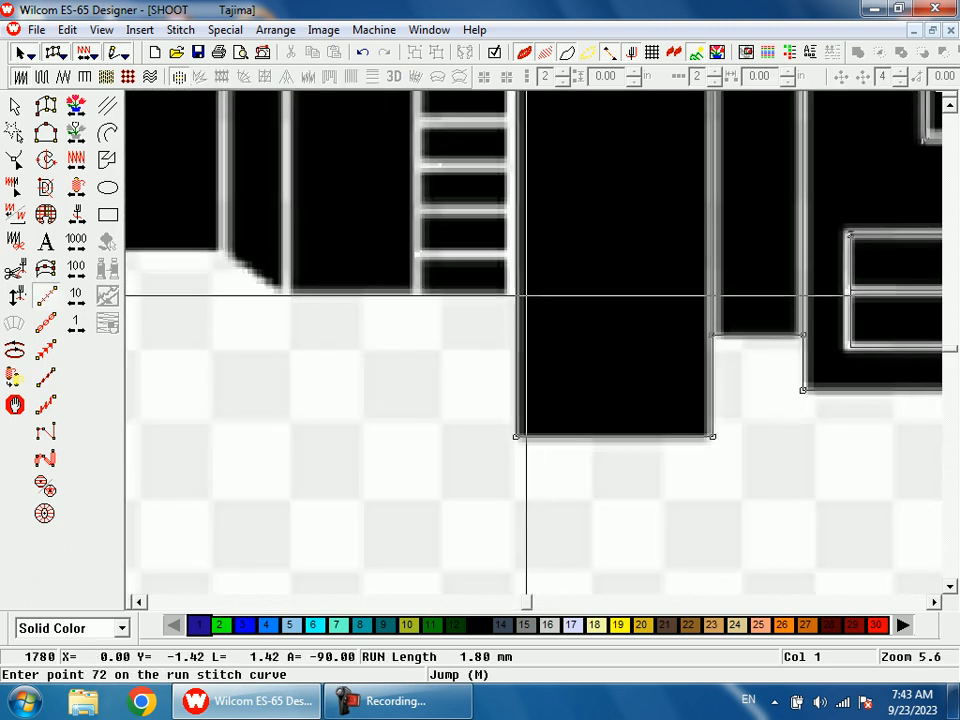
pyautogui.click(516, 294)
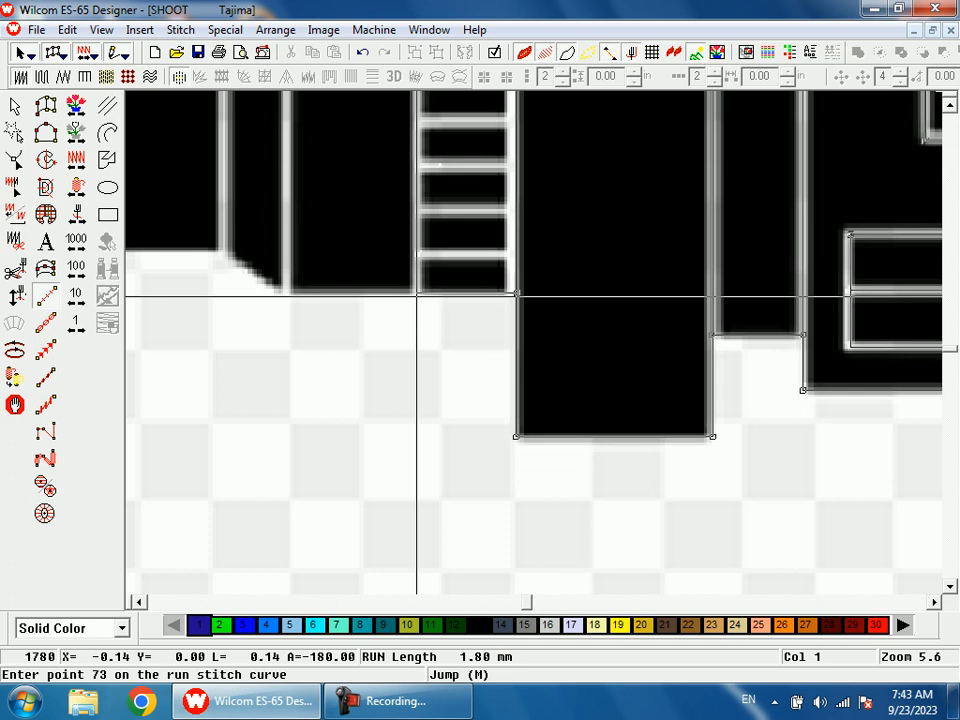
pyautogui.click(415, 295)
# Run the line up the ladder strip's outer side and trace its top edge, retracing to the outer corner
pyautogui.press('0')
pyautogui.press('b')
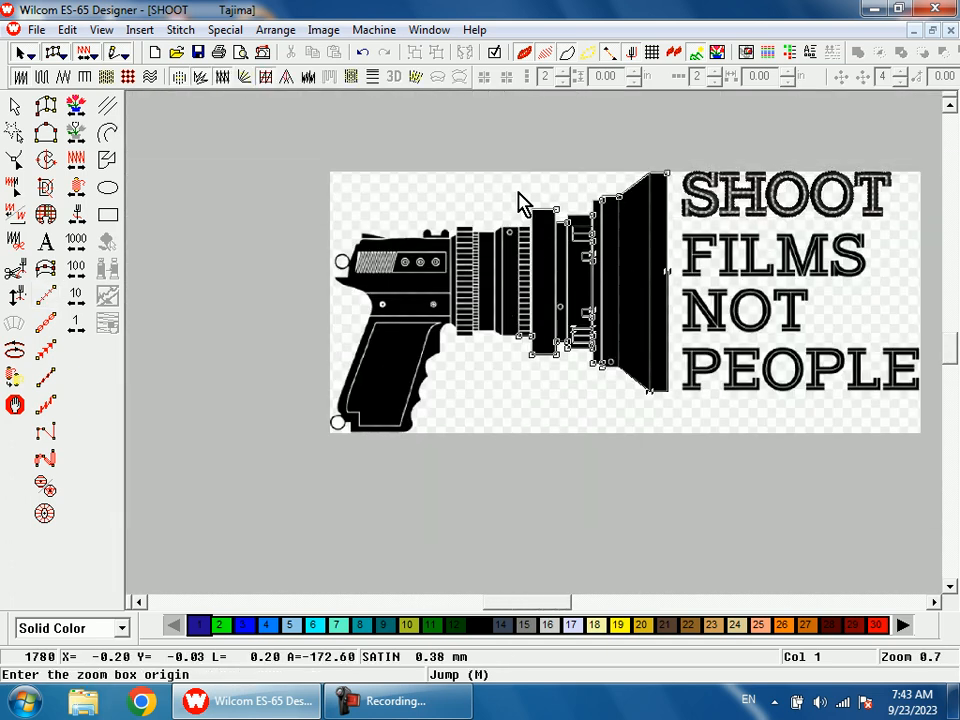
pyautogui.moveTo(525, 214); pyautogui.dragTo(527, 290)
pyautogui.click(492, 253)
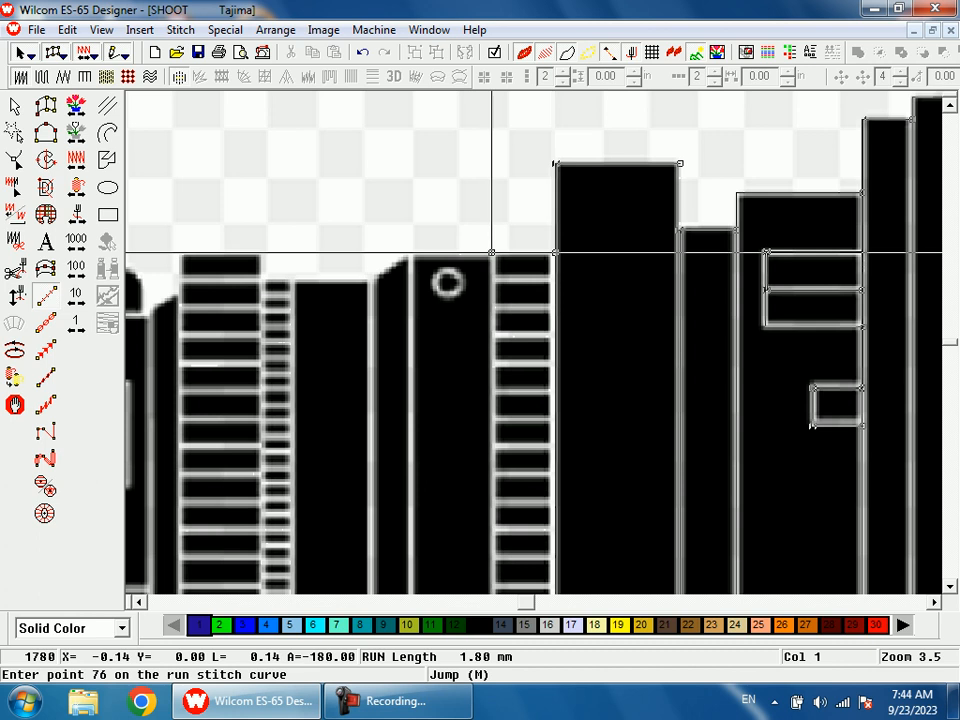
pyautogui.click(491, 252)
# Continue down the ladder strip's outer side and trace the first two rungs below the top edge, retracing each one
pyautogui.hotkey('shift', 'z')
pyautogui.press('b')
pyautogui.moveTo(525, 321); pyautogui.dragTo(476, 321)
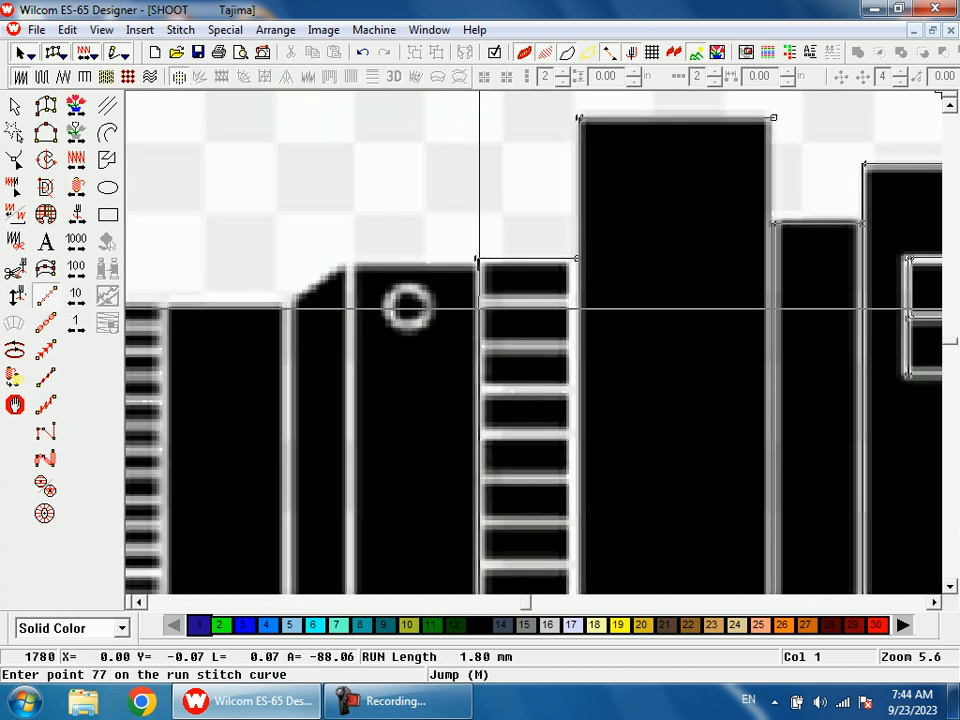
pyautogui.click(481, 300)
pyautogui.click(478, 349)
pyautogui.click(521, 349)
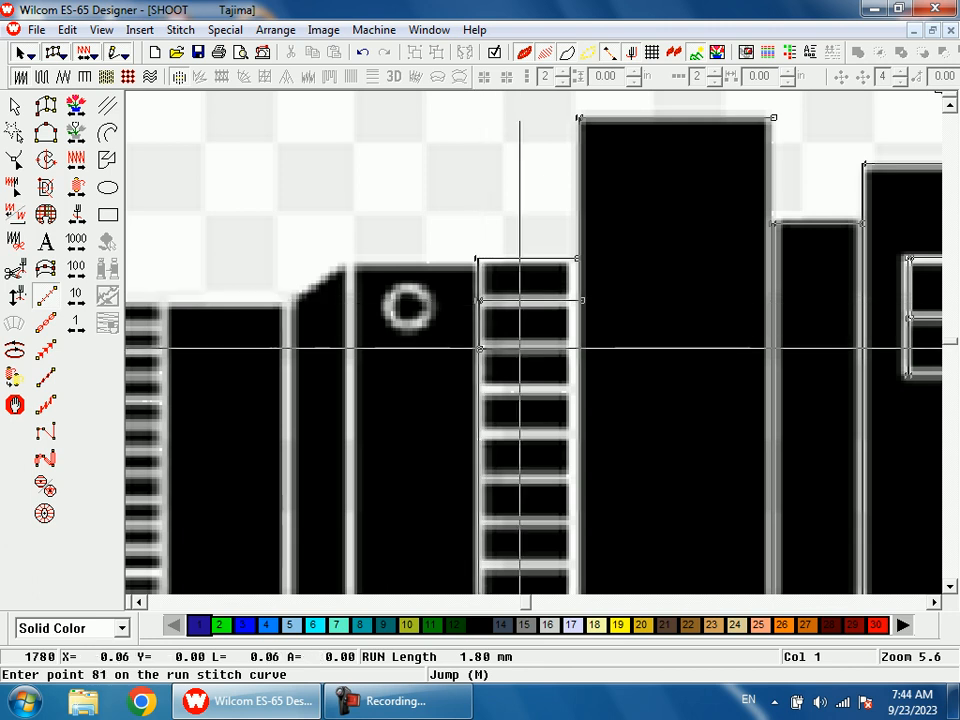
pyautogui.click(581, 349)
pyautogui.click(481, 347)
# Trace the ladder strip's third and fourth rungs, retracing each one to the outer side line
pyautogui.click(481, 390)
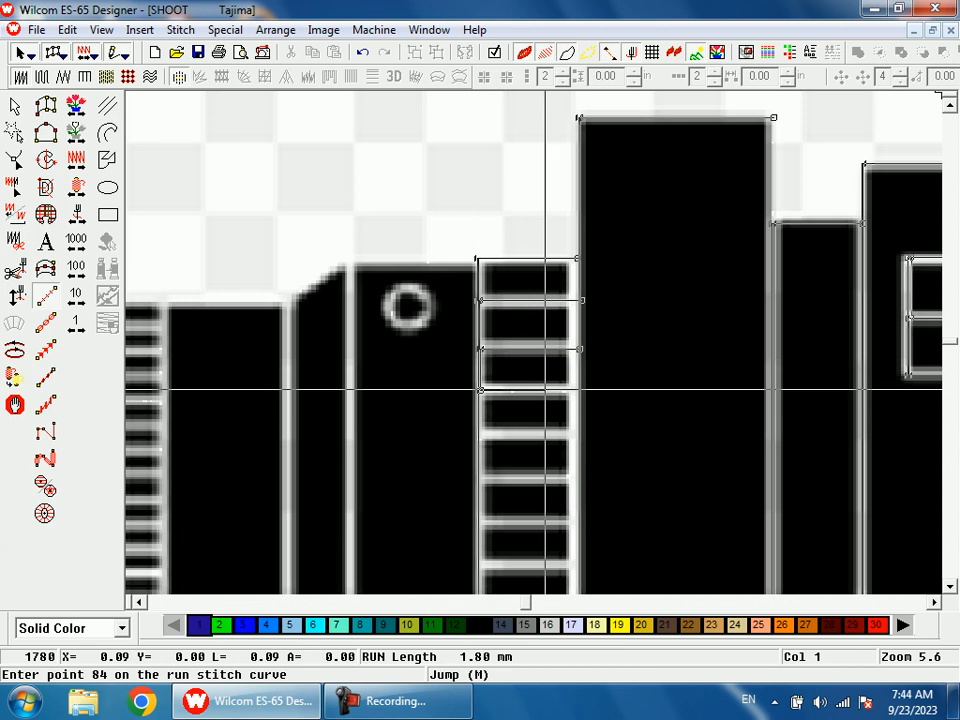
pyautogui.click(581, 390)
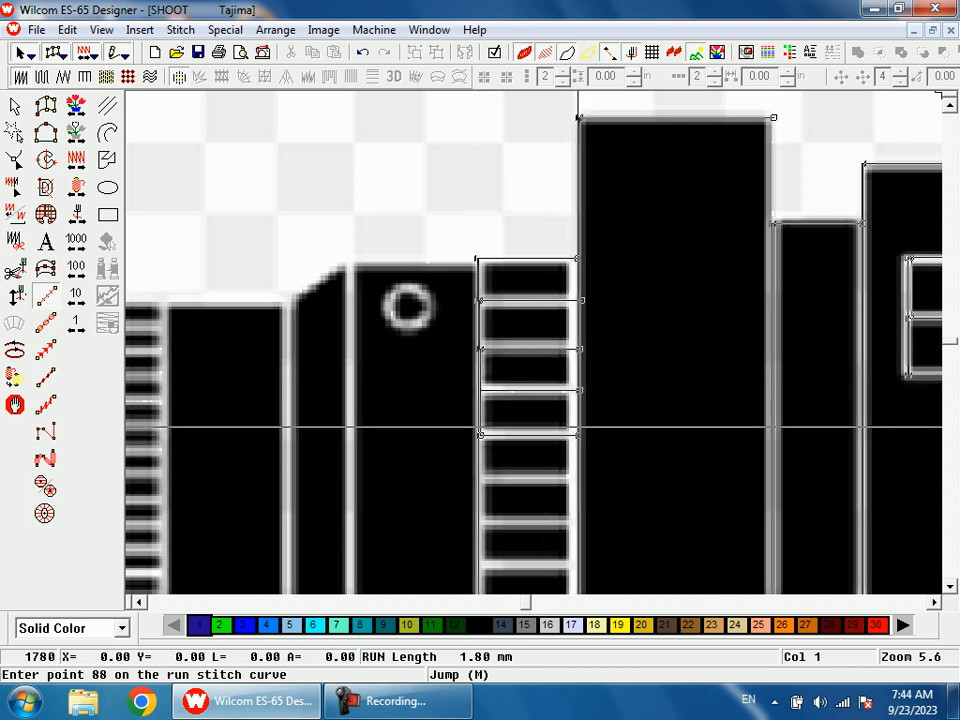
pyautogui.click(577, 428)
pyautogui.click(477, 437)
# Trace the ladder strip's fifth and sixth rungs with the same run line
pyautogui.press('c')
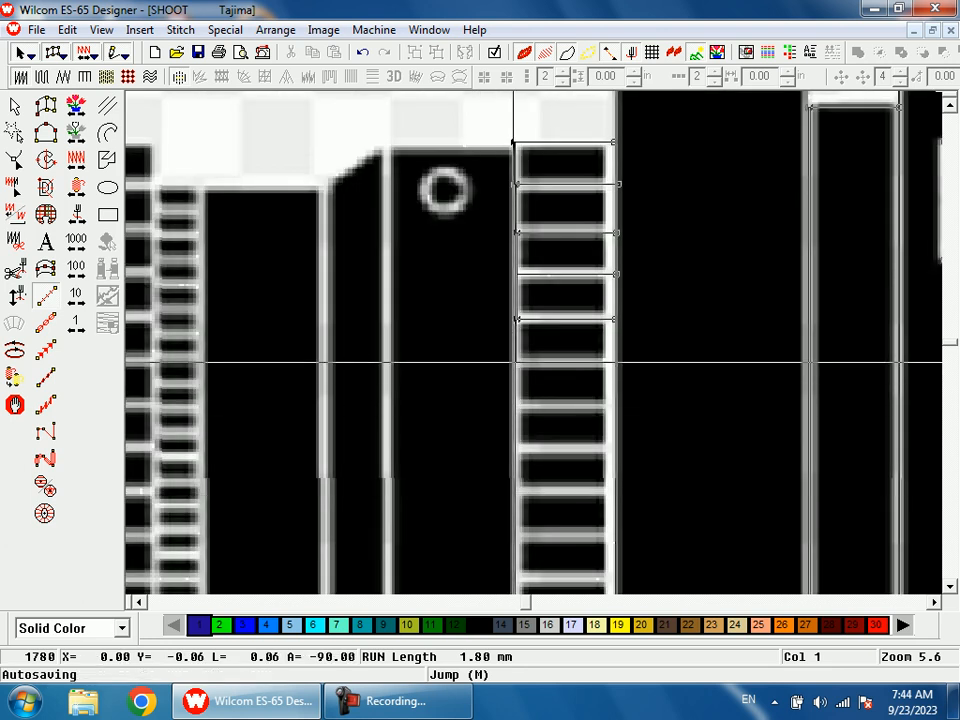
pyautogui.click(515, 360)
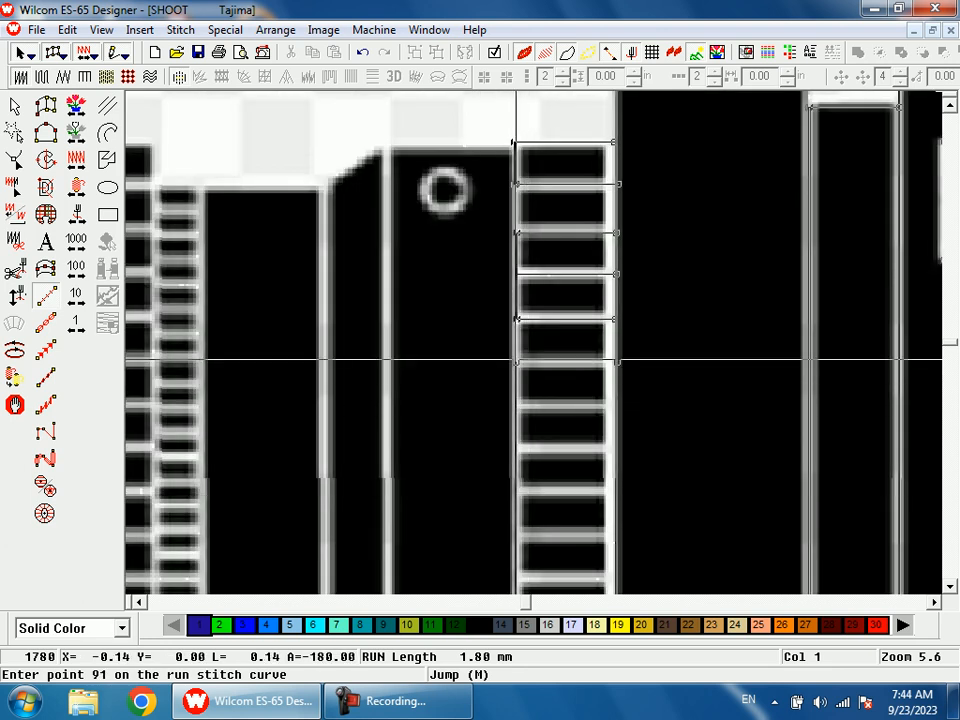
pyautogui.click(515, 404)
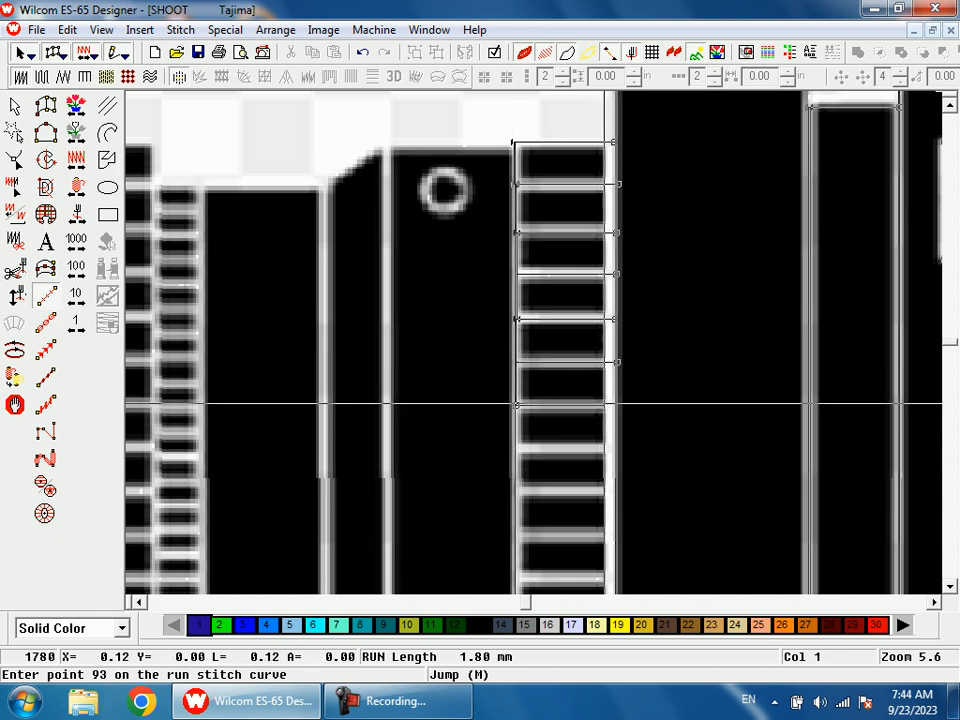
pyautogui.click(615, 404)
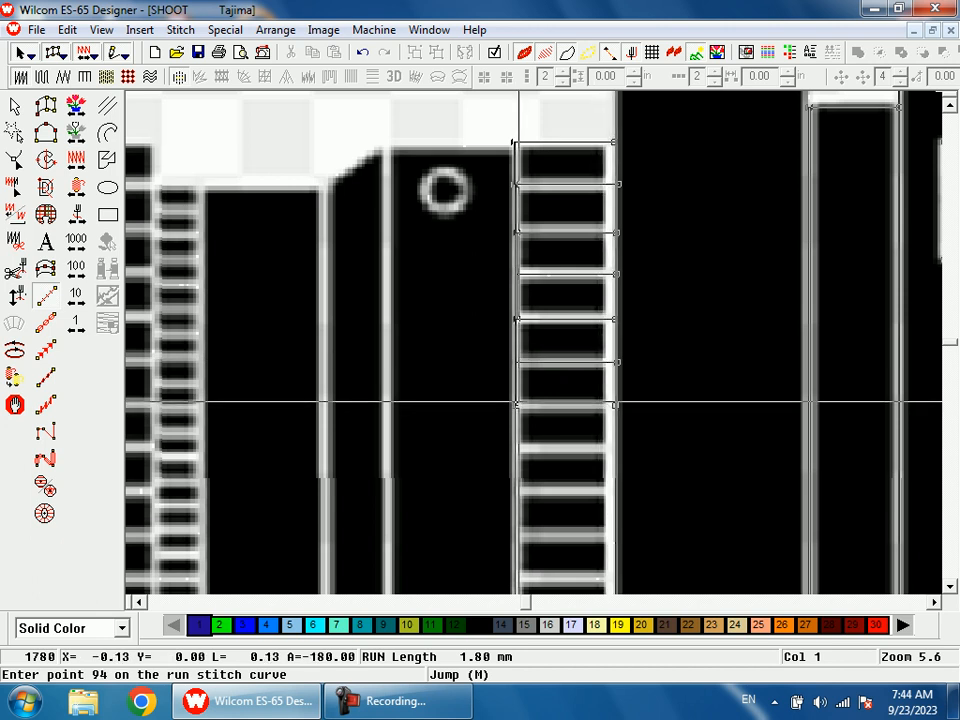
# Continue down the ladder strip and trace its seventh and eighth rungs, retracing each one to the outer side line
pyautogui.middleClick(527, 456)
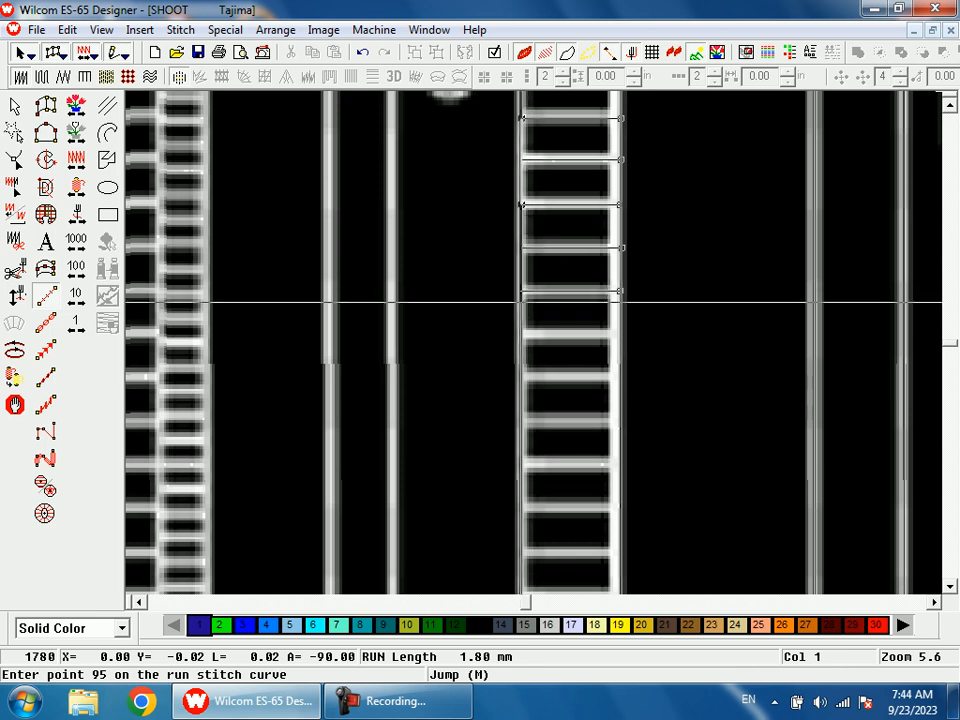
pyautogui.click(520, 337)
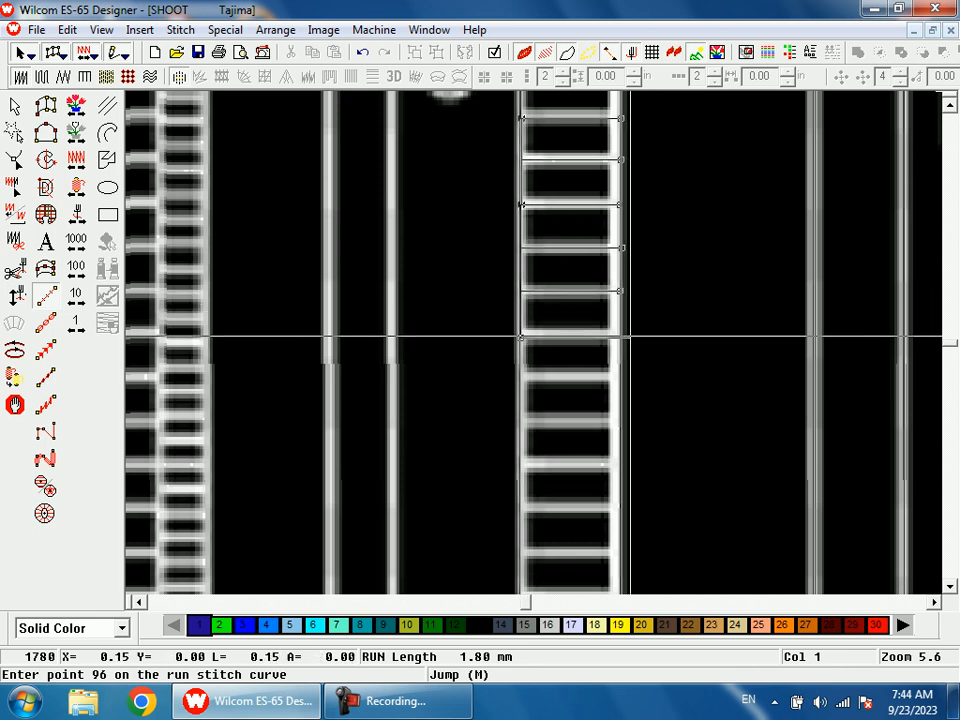
pyautogui.click(622, 337)
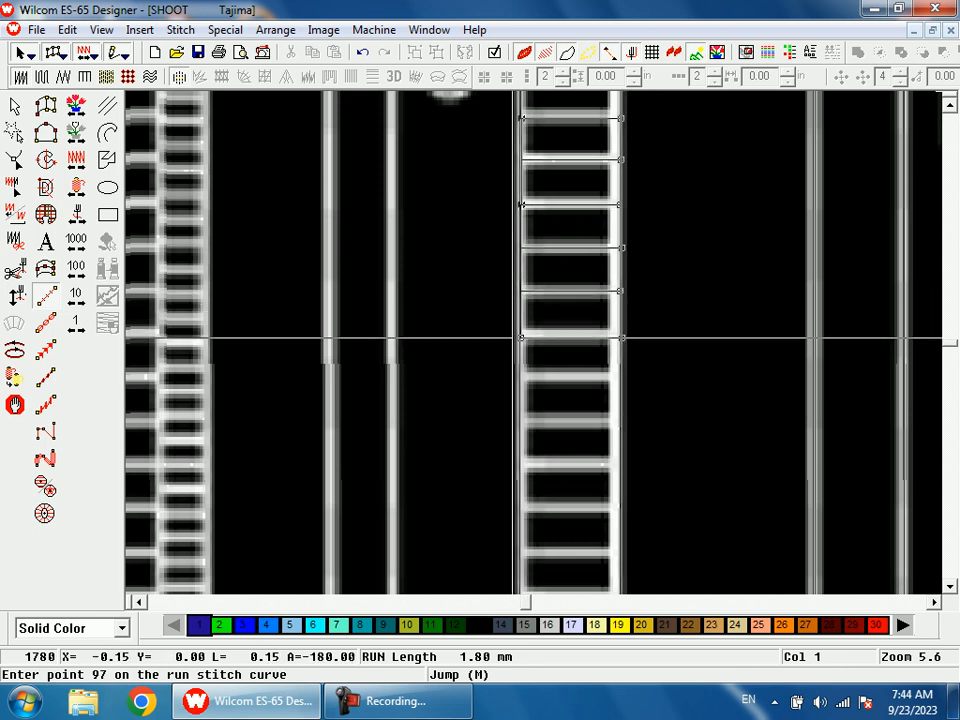
pyautogui.click(520, 337)
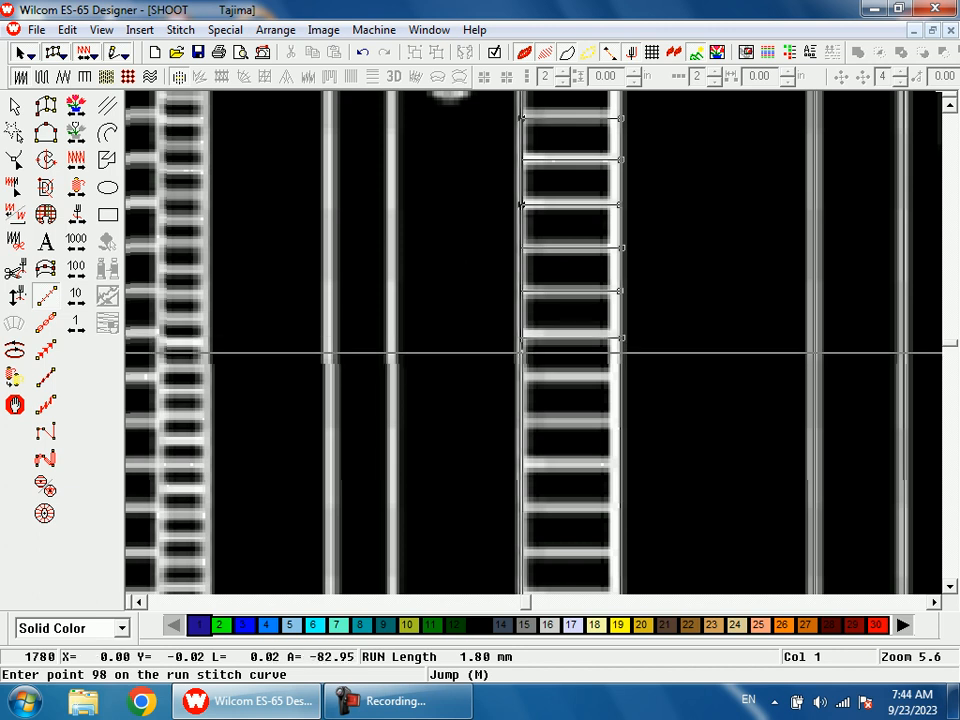
pyautogui.click(521, 376)
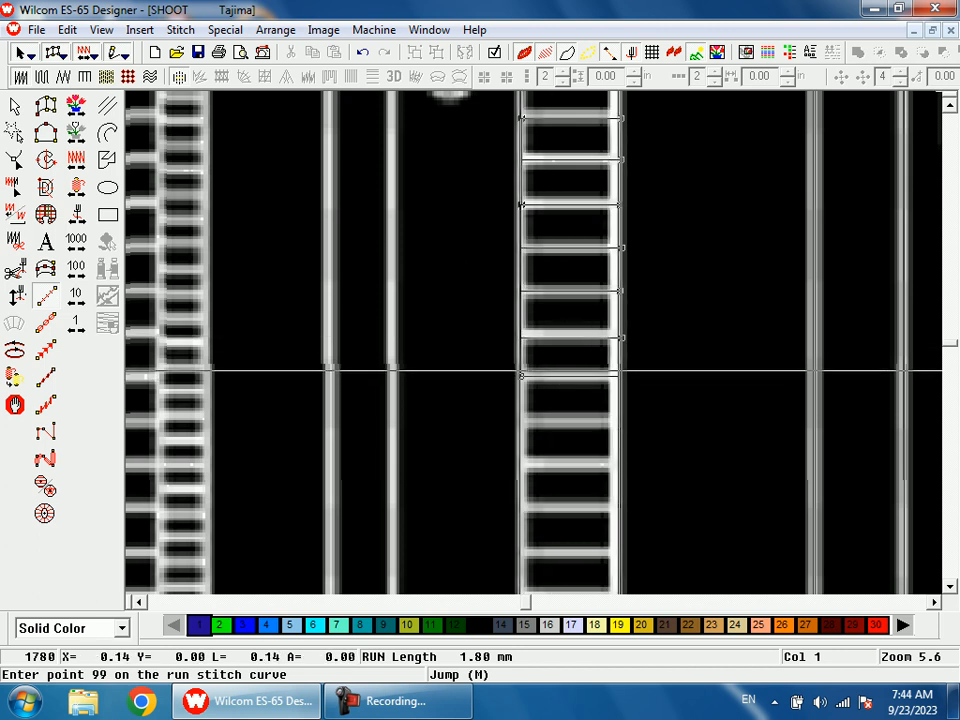
pyautogui.click(620, 376)
pyautogui.click(520, 376)
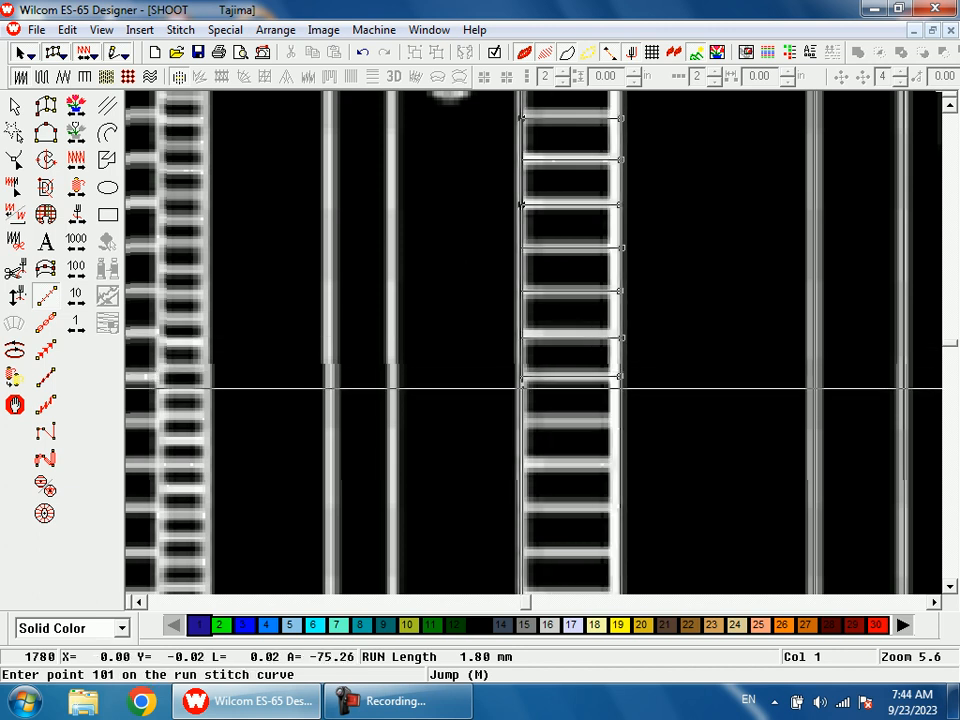
# Trace the ladder strip's ninth and tenth rungs, retracing each one to the outer side line
pyautogui.click(520, 424)
pyautogui.click(620, 424)
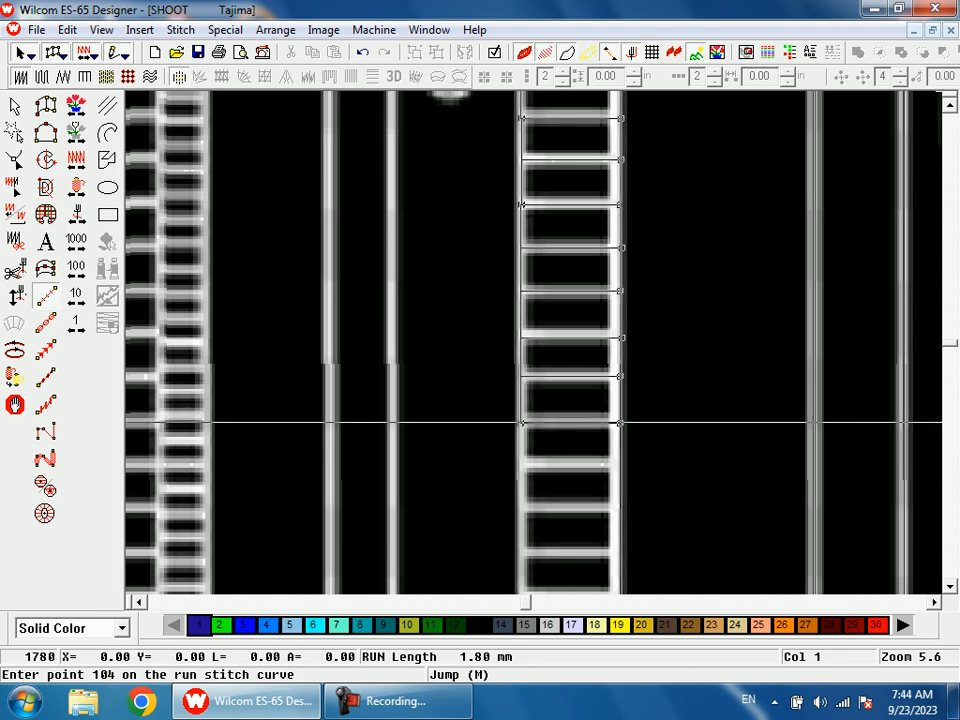
pyautogui.click(520, 465)
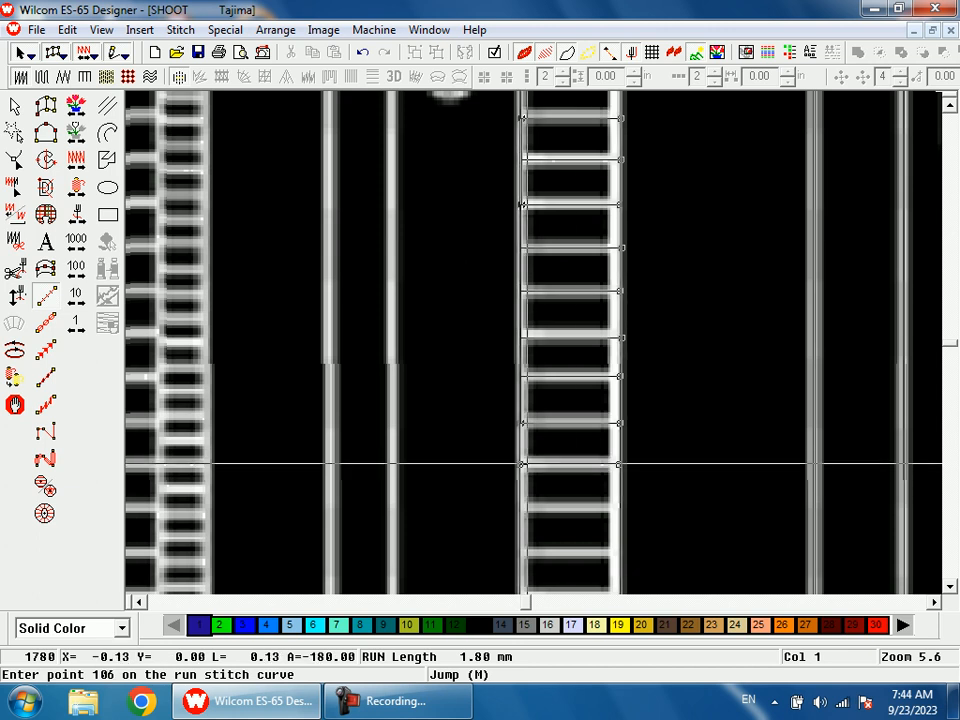
pyautogui.click(518, 465)
# Trace the ladder strip's eleventh and twelfth rungs with the same run line, returning to the outer side each time
pyautogui.scroll(-1, 518, 465)
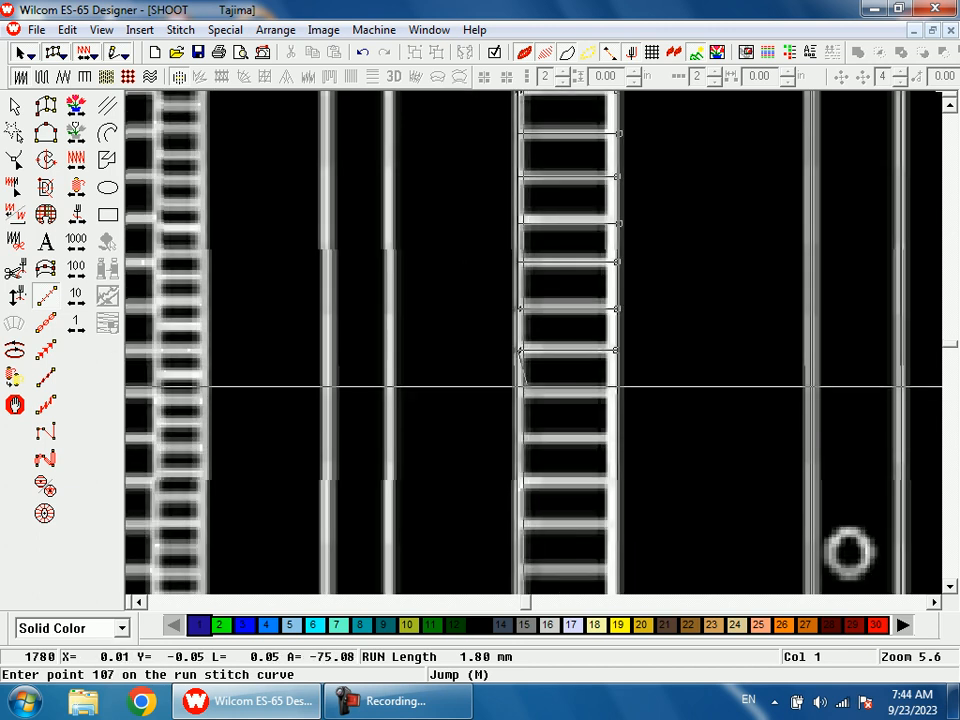
pyautogui.click(519, 390)
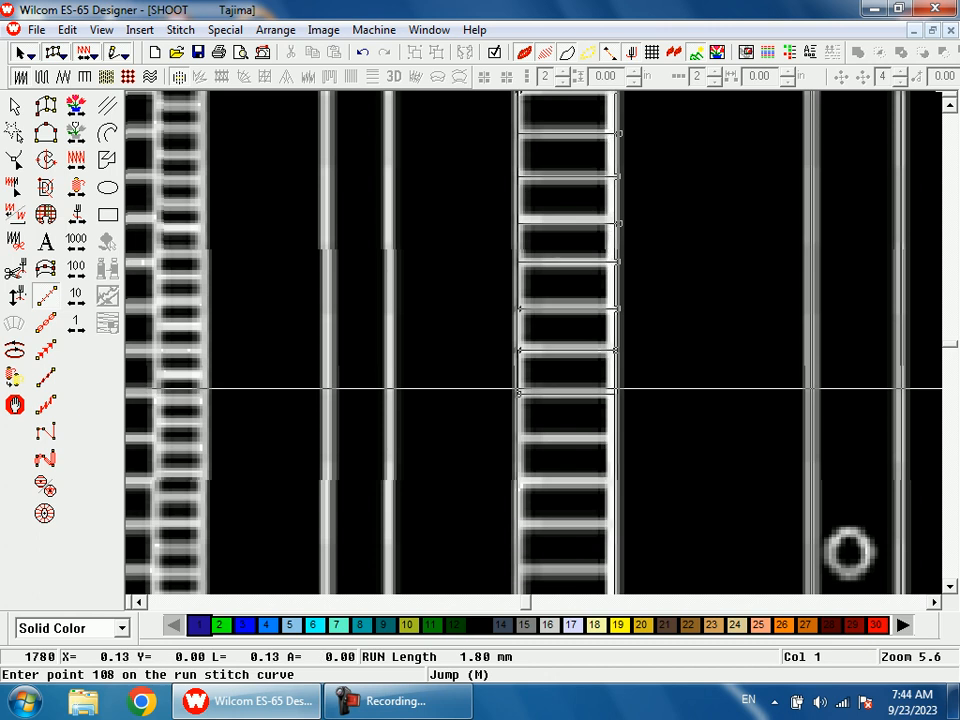
pyautogui.click(519, 388)
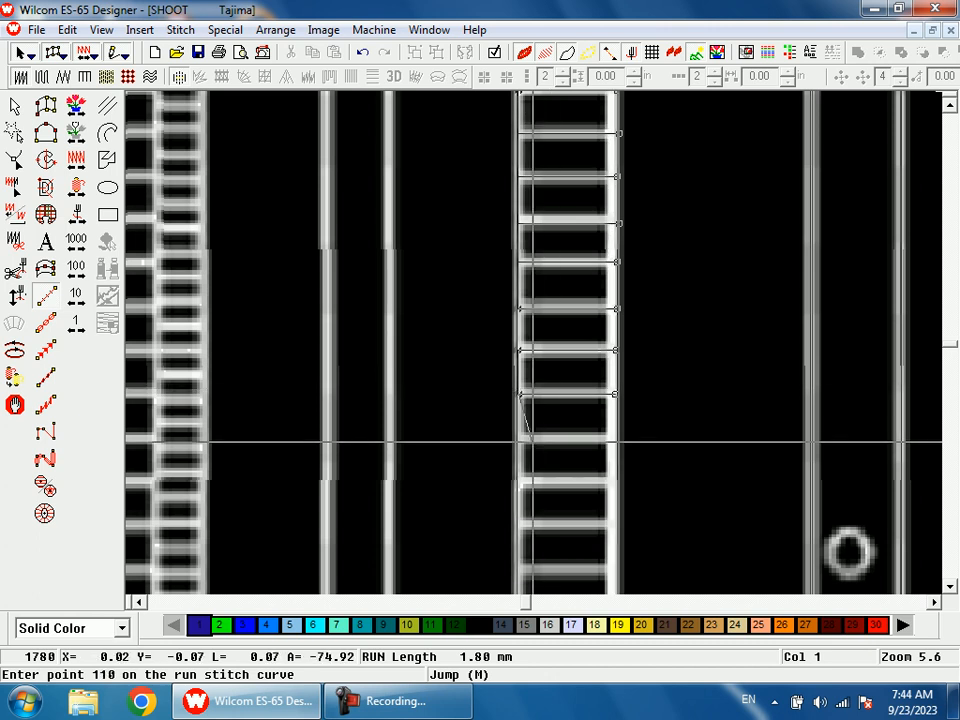
pyautogui.click(520, 435)
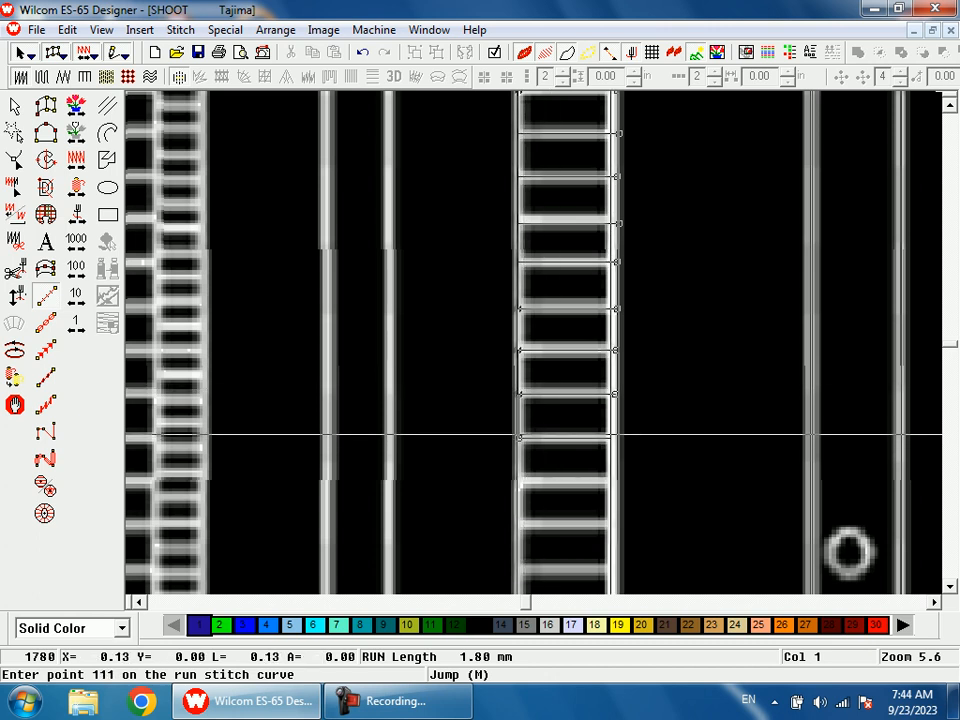
pyautogui.click(615, 436)
pyautogui.click(518, 438)
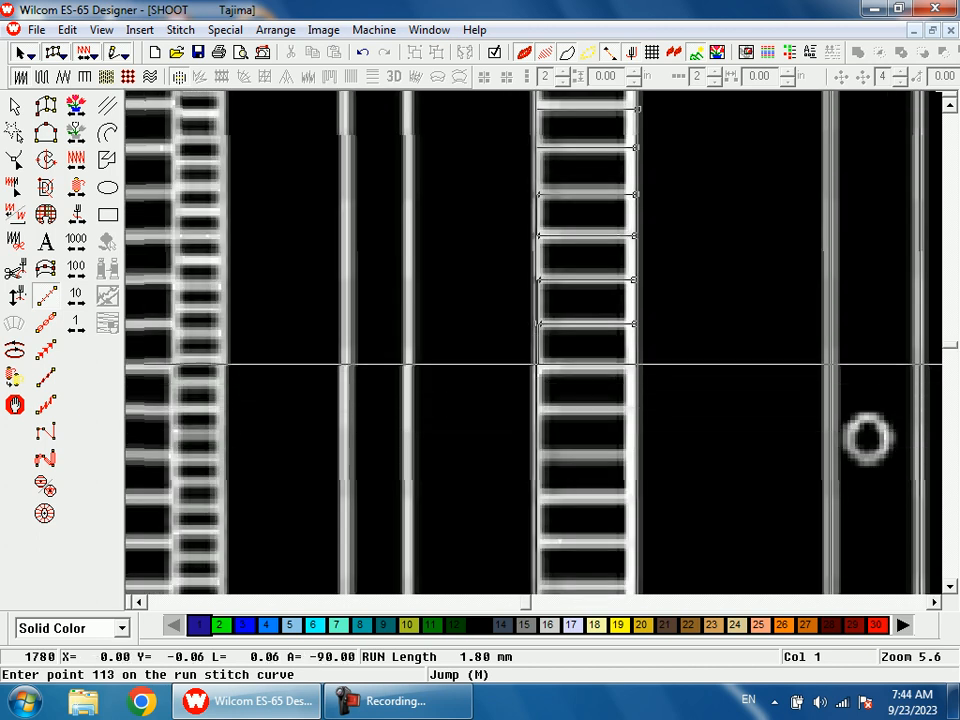
# Continue down the ladder strip and trace its thirteenth and fourteenth rungs, retracing each one
pyautogui.click(538, 366)
pyautogui.click(631, 362)
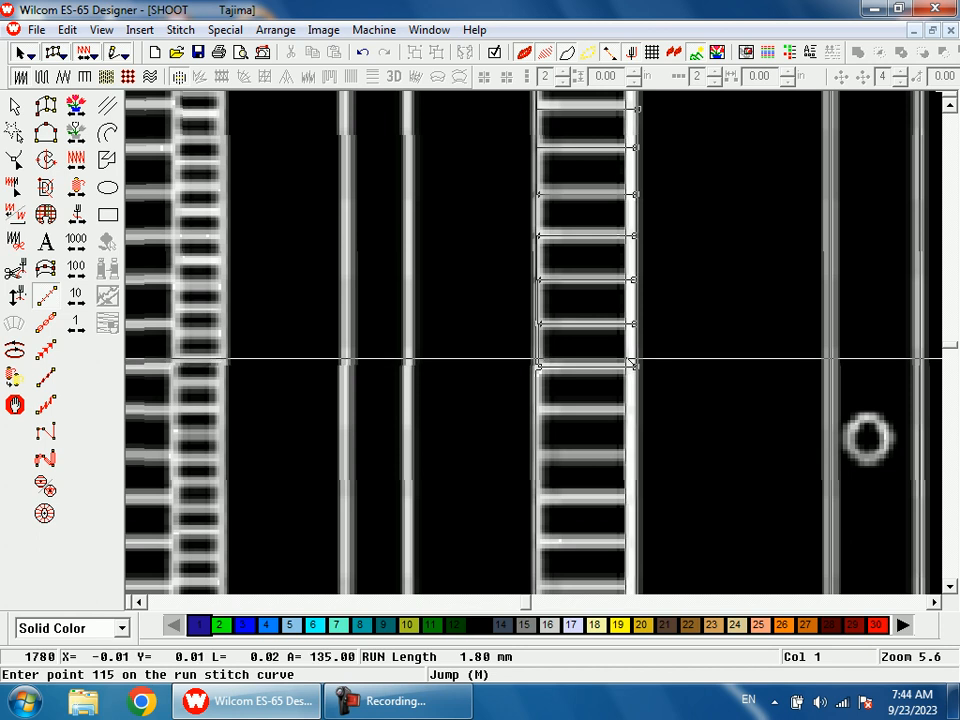
pyautogui.click(538, 360)
pyautogui.click(538, 409)
pyautogui.click(635, 411)
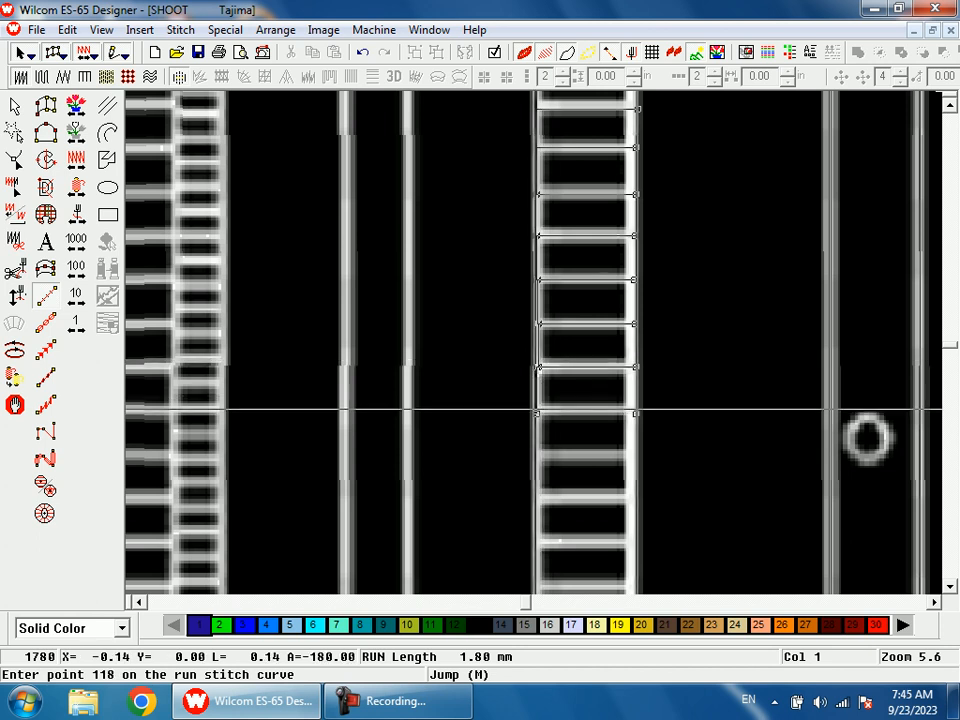
pyautogui.click(537, 410)
# Trace the ladder strip's fifteenth and sixteenth rungs, retracing each one to the outer side line
pyautogui.click(536, 456)
pyautogui.click(635, 456)
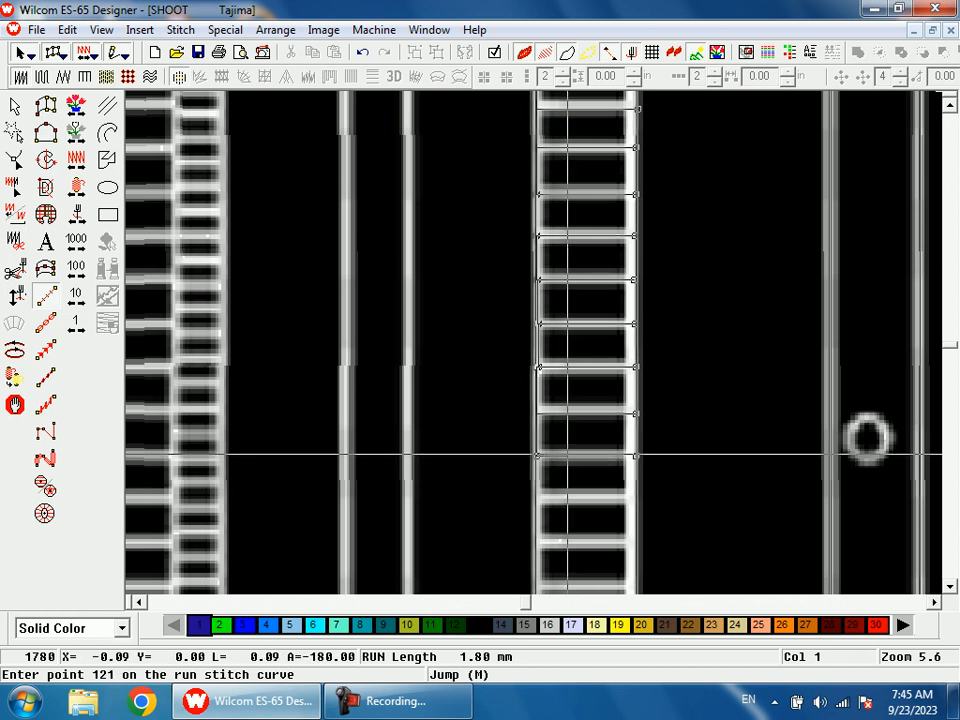
pyautogui.click(537, 455)
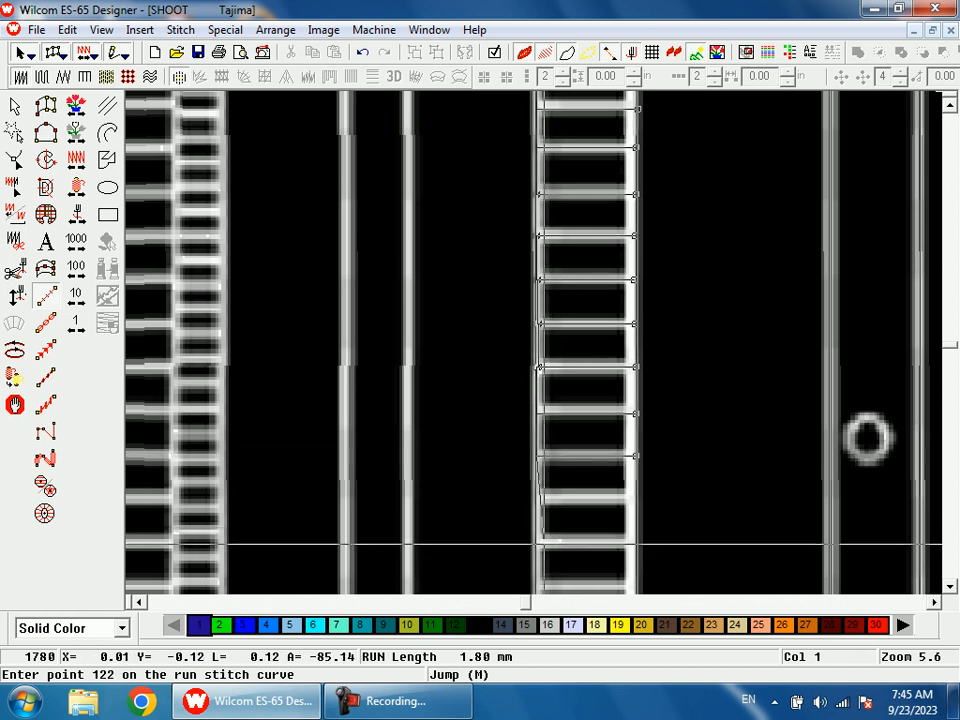
pyautogui.click(635, 498)
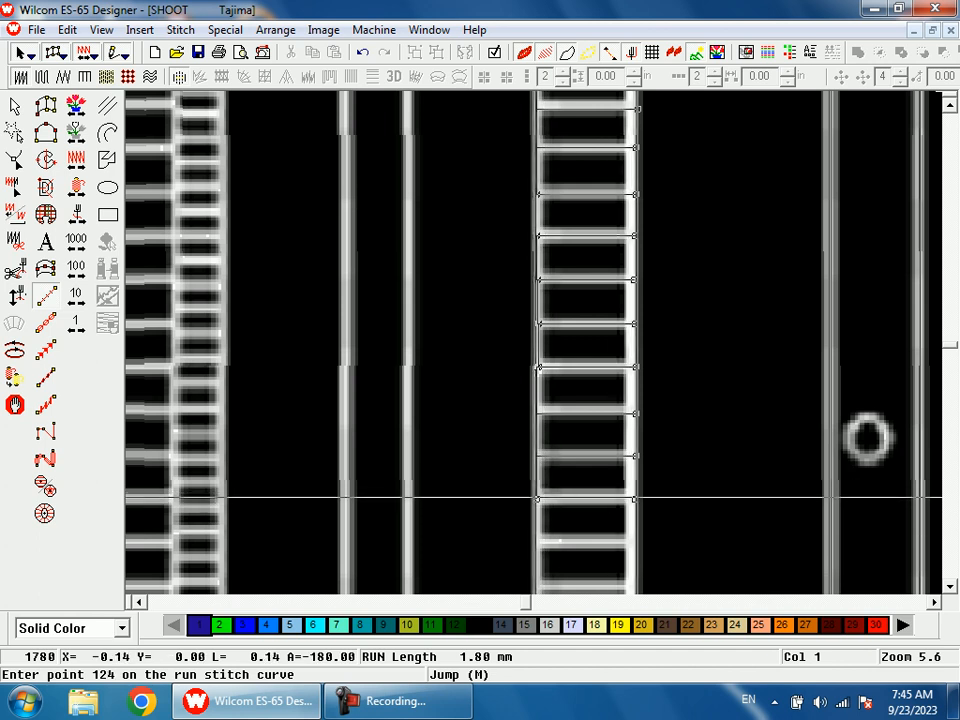
# Trace the ladder strip's seventeenth and eighteenth rungs, returning to the outer side line after each one
pyautogui.scroll(-2, 537, 497)
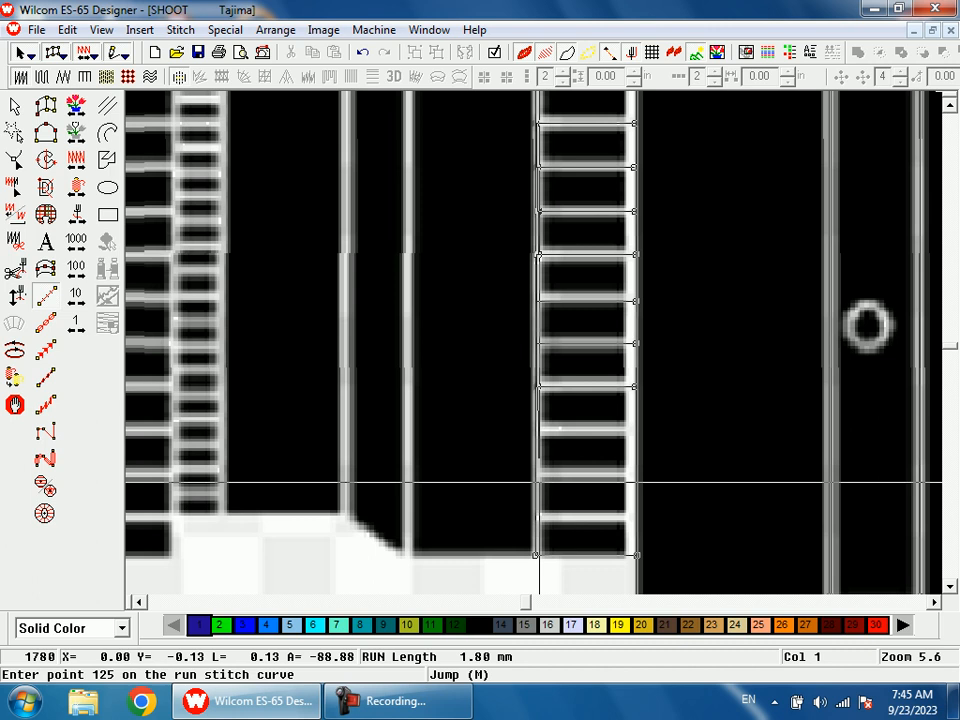
pyautogui.click(537, 430)
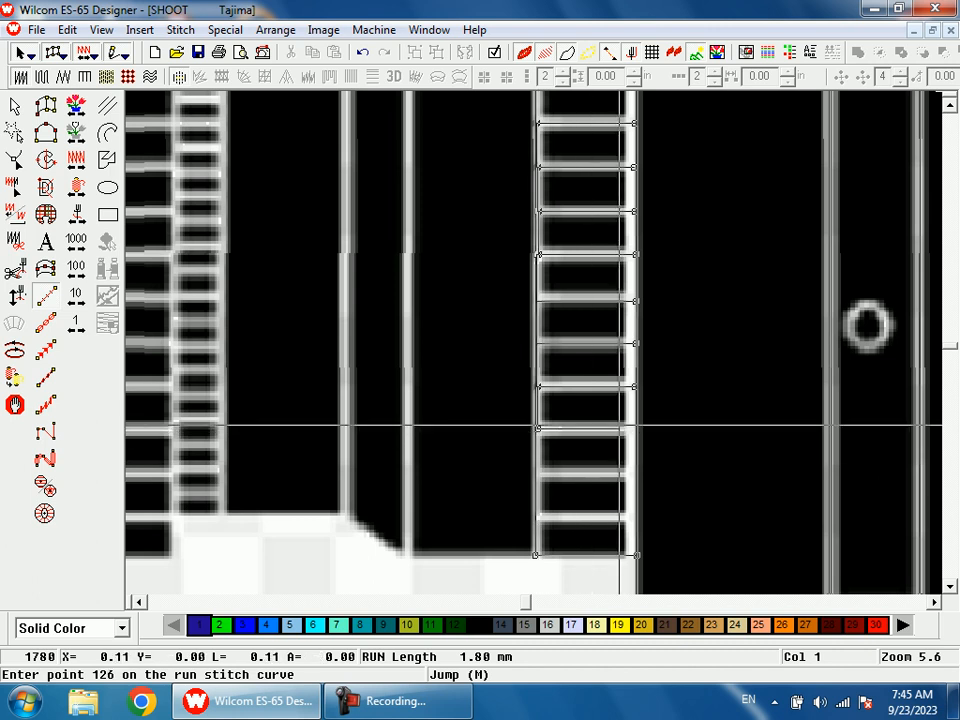
pyautogui.click(635, 428)
pyautogui.click(537, 430)
pyautogui.click(537, 470)
pyautogui.click(540, 470)
pyautogui.click(536, 470)
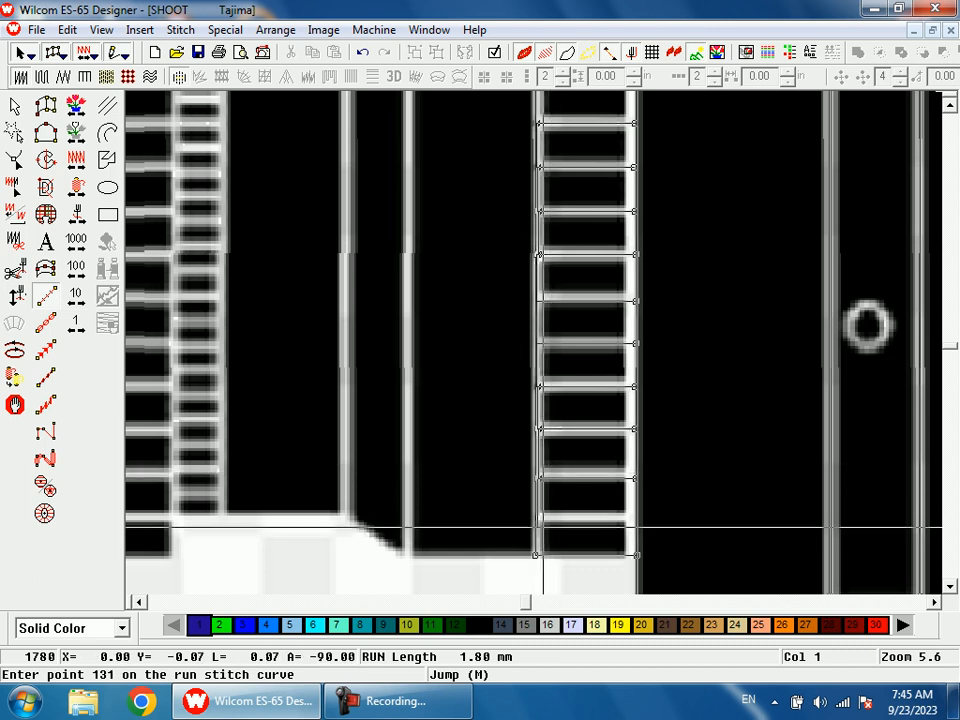
# Trace the ladder strip's last rung and run along the bottom edge of the neighbouring black strip to its far vertical line
pyautogui.click(537, 518)
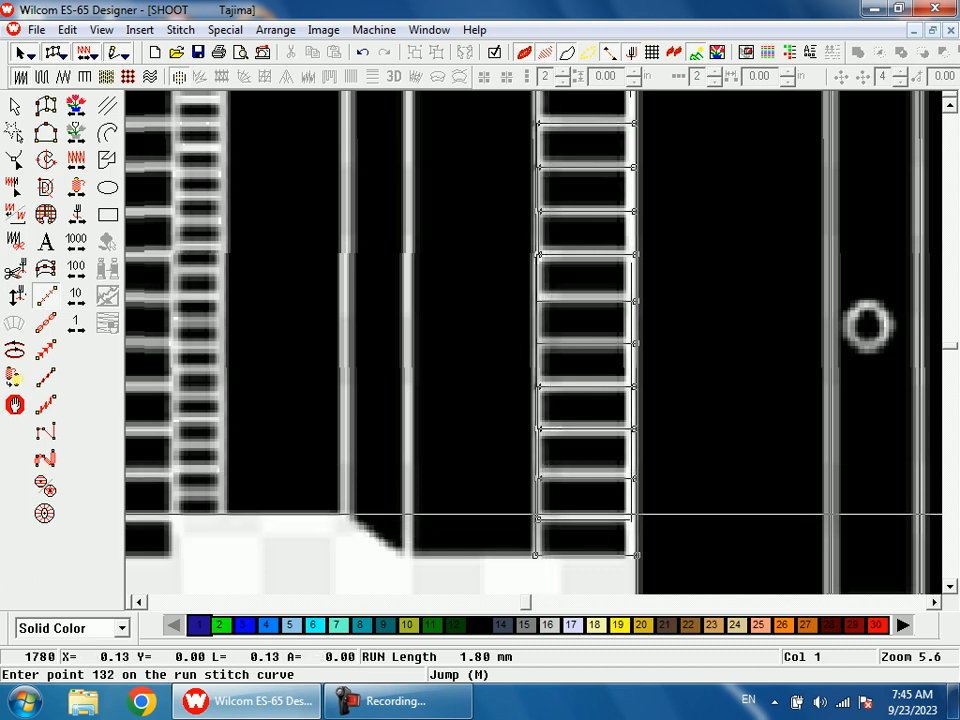
pyautogui.click(537, 530)
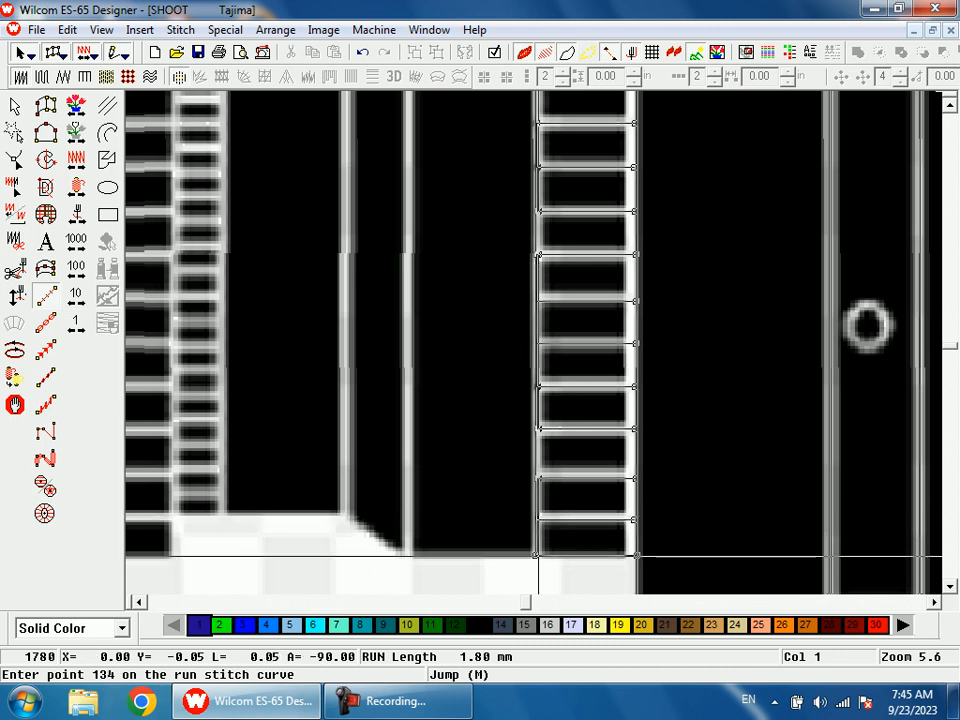
pyautogui.click(537, 556)
pyautogui.click(408, 556)
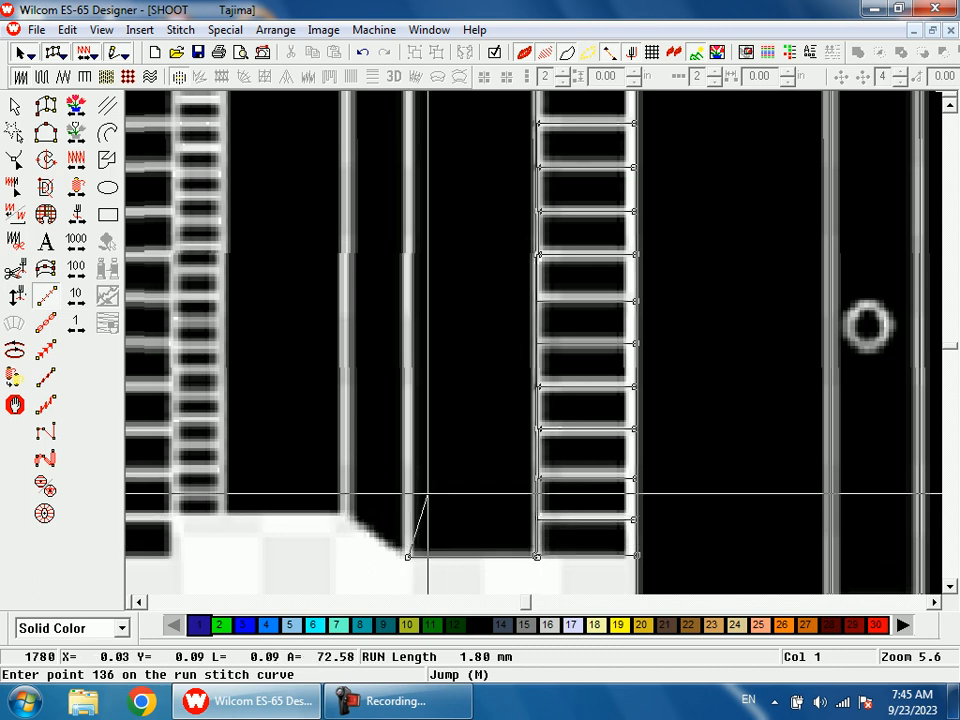
# Run the line up the black strip's far side to the top and trace its top edge to the ladder and back
pyautogui.hotkey('shift', 'z')
pyautogui.hotkey('shift', 'z')
pyautogui.press('b')
pyautogui.moveTo(507, 150); pyautogui.dragTo(538, 274)
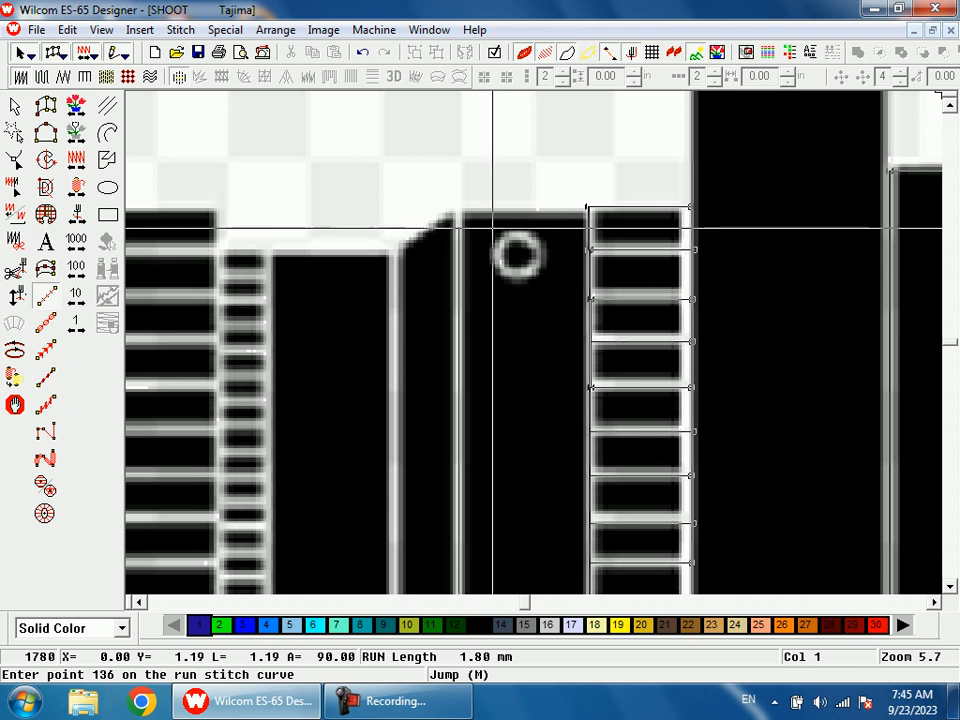
pyautogui.click(586, 209)
pyautogui.click(586, 209)
pyautogui.click(460, 212)
# Bring the run line back down the same vertical side and trace the sloped bottom edge to the next vertical line
pyautogui.hotkey('shift', 'z')
pyautogui.hotkey('shift', 'z')
pyautogui.press('b')
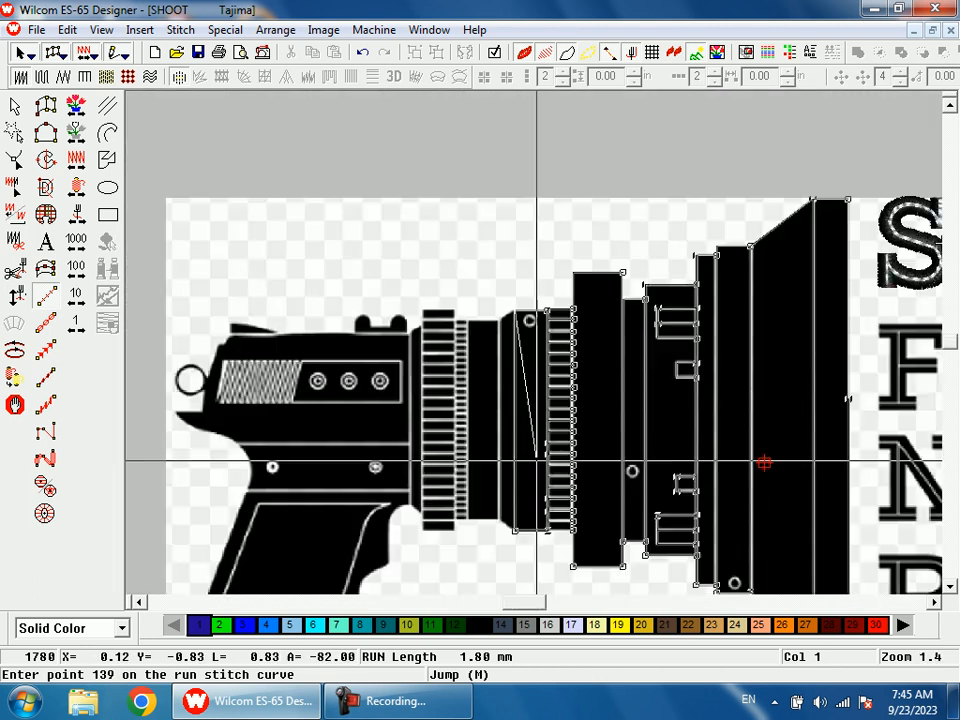
pyautogui.moveTo(508, 529); pyautogui.dragTo(600, 580)
pyautogui.click(561, 426)
pyautogui.click(480, 373)
# Run the line up the vertical line beside the sloped section and trace the sloped top edge there and back
pyautogui.hotkey('shift', 'z')
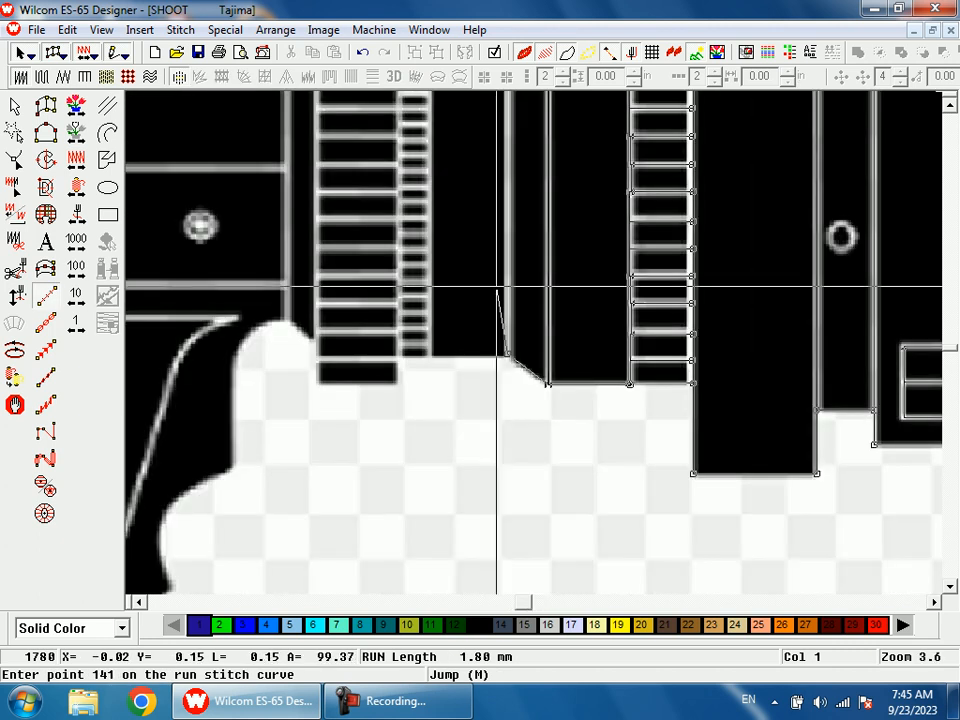
pyautogui.hotkey('shift', 'z')
pyautogui.hotkey('shift', 'z')
pyautogui.press('b')
pyautogui.moveTo(575, 180); pyautogui.dragTo(437, 266)
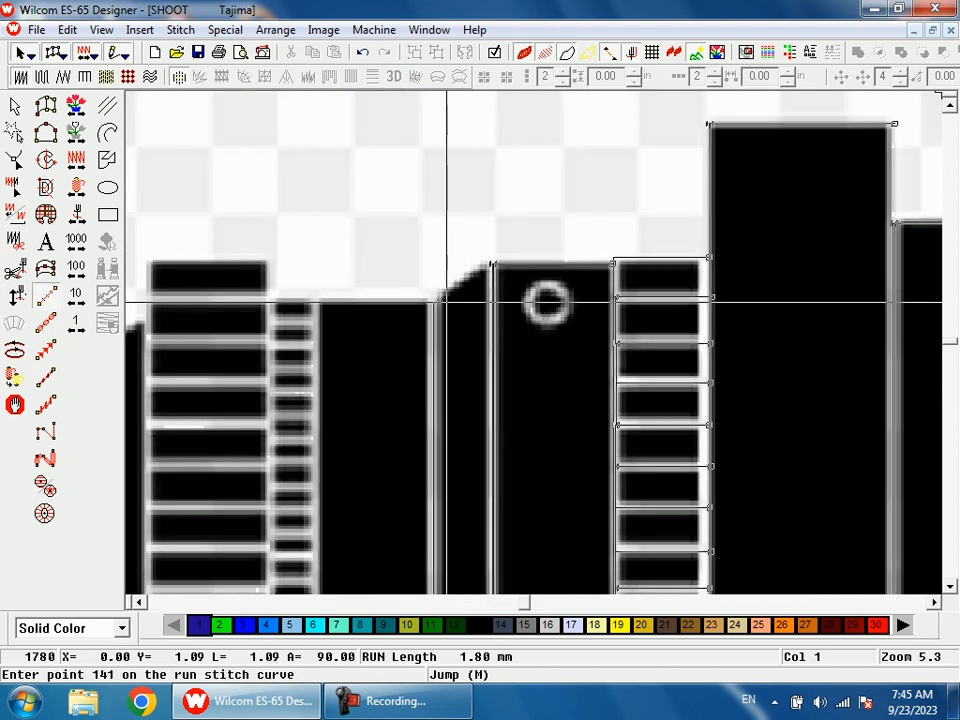
pyautogui.click(446, 300)
pyautogui.click(492, 264)
pyautogui.click(437, 294)
# Return the run line down that vertical line and trace the next black strip's bottom edge to the narrow ladder
pyautogui.hotkey('shift', 'z')
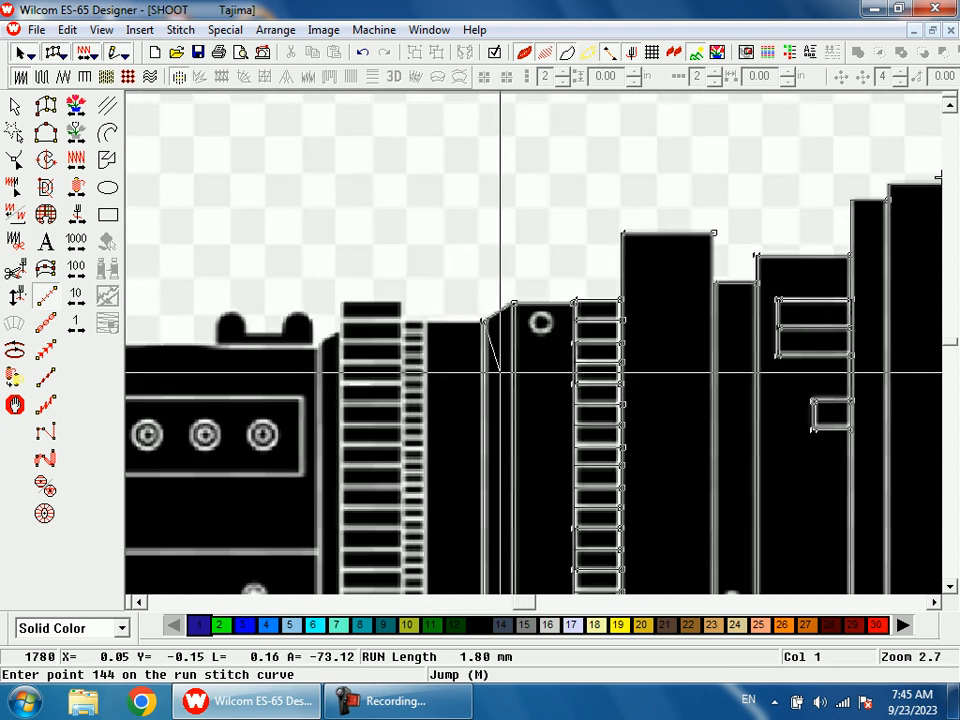
pyautogui.hotkey('shift', 'z')
pyautogui.press('b')
pyautogui.moveTo(499, 461); pyautogui.dragTo(523, 557)
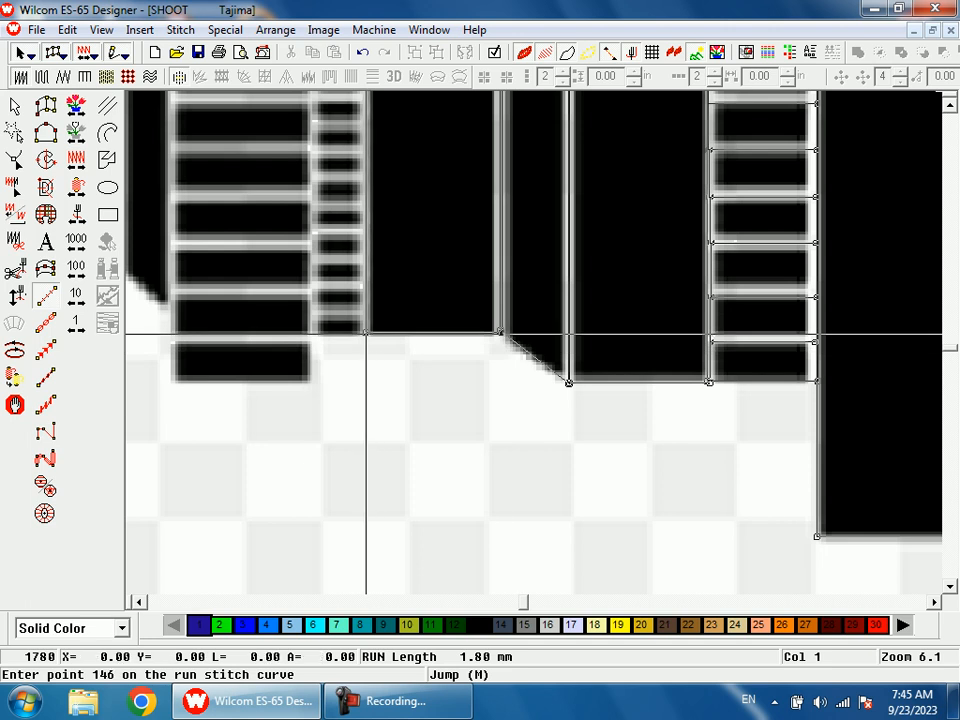
# Run the line up the narrow ladder's near side and trace the adjoining black strip's top edge there and back
pyautogui.hotkey('shift', 'z')
pyautogui.hotkey('shift', 'z')
pyautogui.press('b')
pyautogui.moveTo(460, 118); pyautogui.dragTo(532, 211)
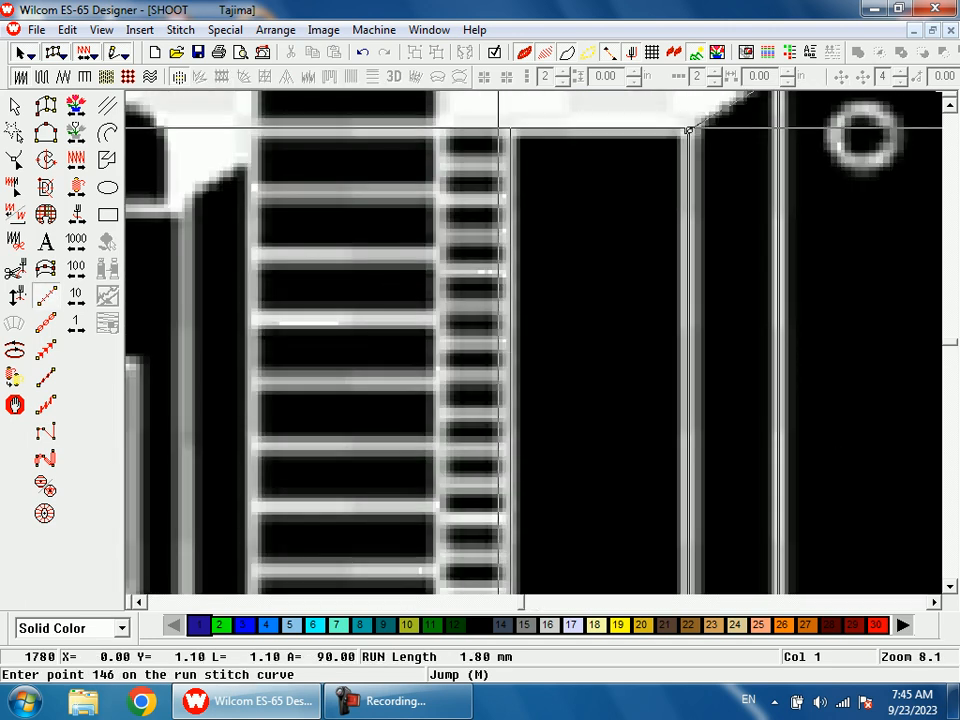
pyautogui.click(510, 131)
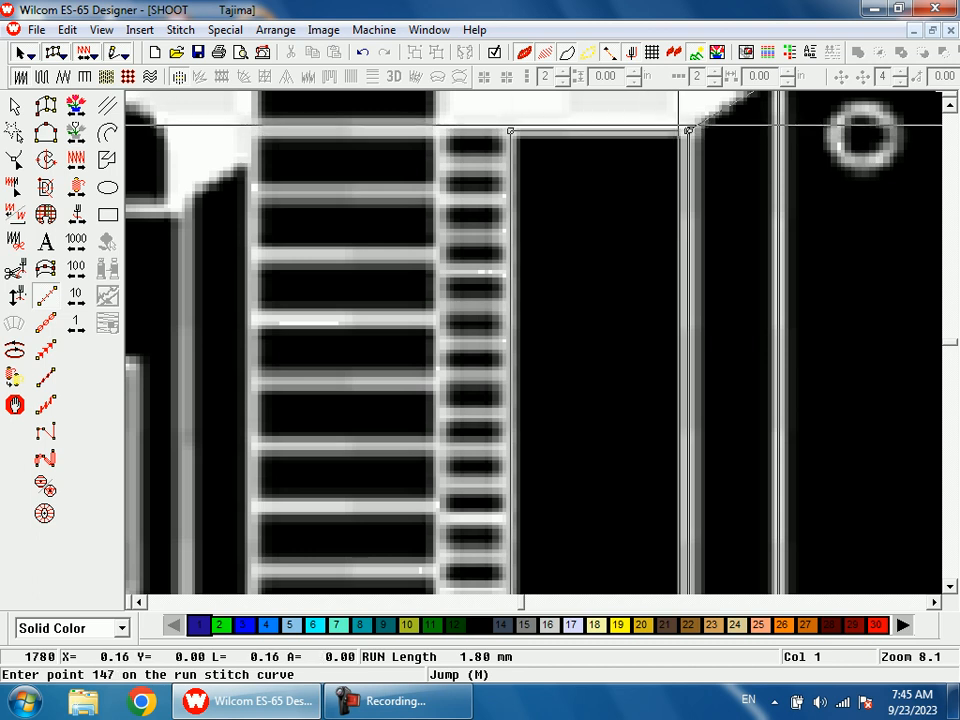
pyautogui.click(688, 130)
pyautogui.click(513, 127)
# Bring the run line back down the narrow ladder's near side and trace its bottom edge to the far side
pyautogui.hotkey('shift', 'z')
pyautogui.hotkey('shift', 'z')
pyautogui.press('b')
pyautogui.moveTo(548, 510); pyautogui.dragTo(520, 610)
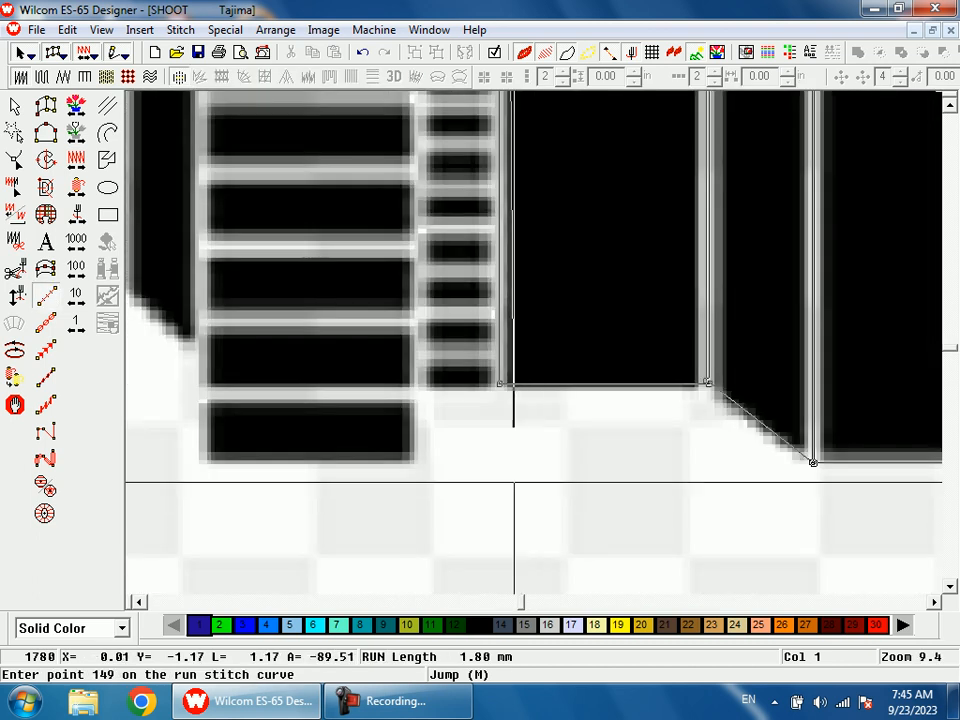
pyautogui.click(502, 385)
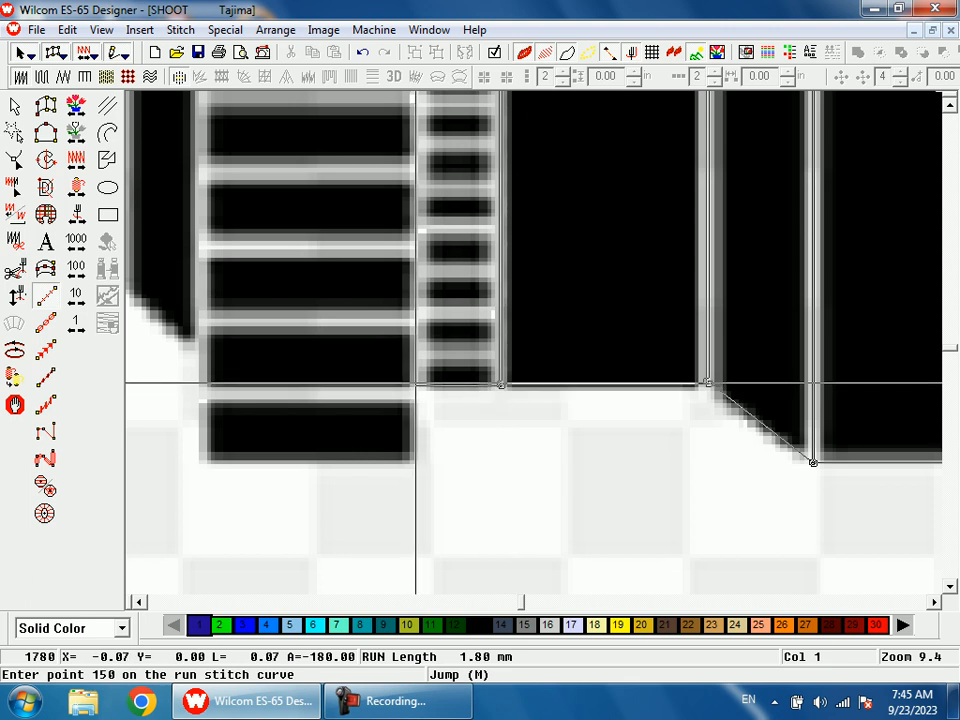
pyautogui.click(413, 383)
# Run the line up the narrow ladder's far side to the top and trace its top edge there and back
pyautogui.hotkey('shift', 'z')
pyautogui.hotkey('shift', 'z')
pyautogui.scroll(3, 513, 145)
pyautogui.press('b')
pyautogui.moveTo(514, 139); pyautogui.dragTo(509, 208)
pyautogui.click(487, 174)
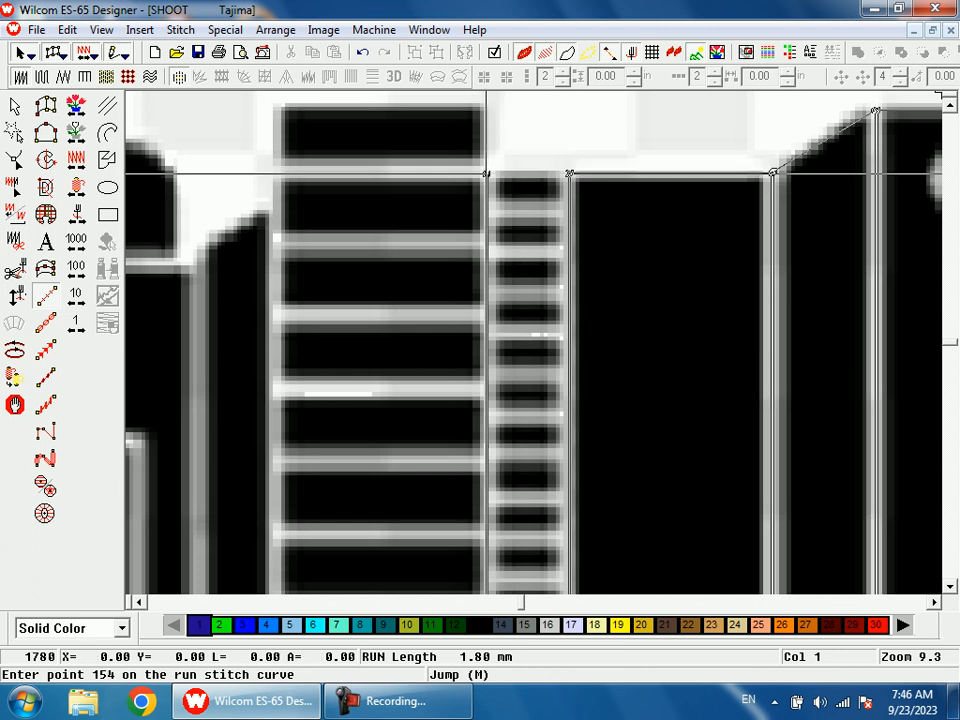
# Trace the narrow ladder's first two rungs below the top edge, retracing each one to the far side line
pyautogui.click(487, 210)
pyautogui.click(567, 210)
pyautogui.click(490, 210)
pyautogui.click(488, 252)
pyautogui.click(567, 252)
pyautogui.click(487, 252)
# Trace the narrow ladder's third and fourth rungs, retracing each one to the far side line
pyautogui.click(487, 293)
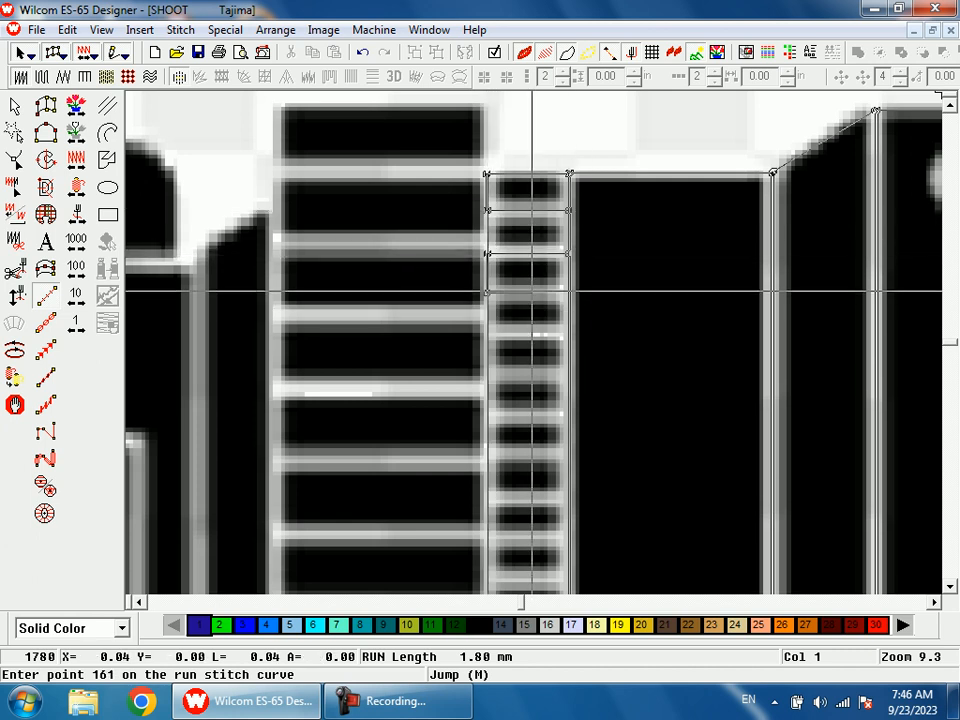
pyautogui.click(570, 293)
pyautogui.click(487, 293)
pyautogui.click(488, 333)
pyautogui.click(569, 333)
pyautogui.click(487, 333)
# Continue down the narrow ladder and trace its fifth and sixth rungs, retracing each one
pyautogui.click(487, 374)
pyautogui.click(568, 375)
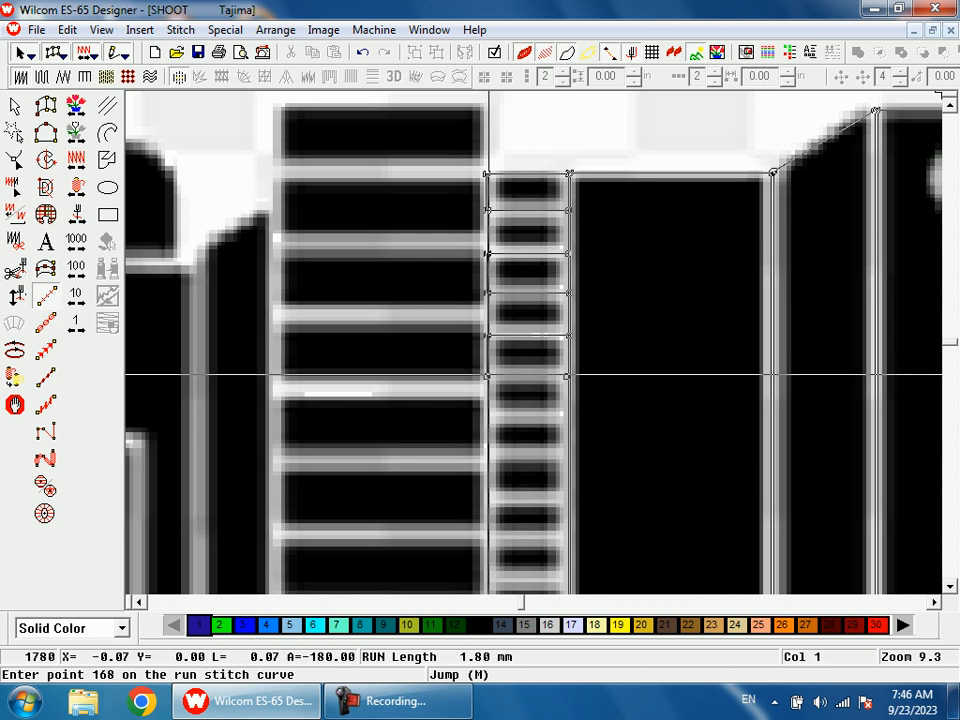
pyautogui.click(487, 376)
pyautogui.click(487, 417)
pyautogui.click(566, 416)
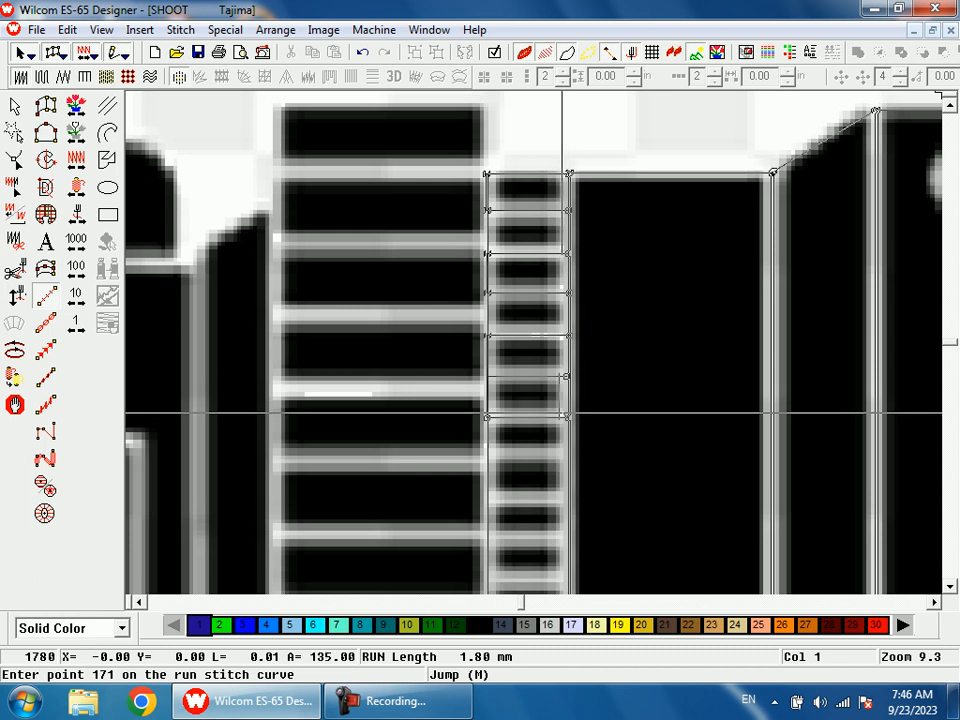
pyautogui.click(487, 417)
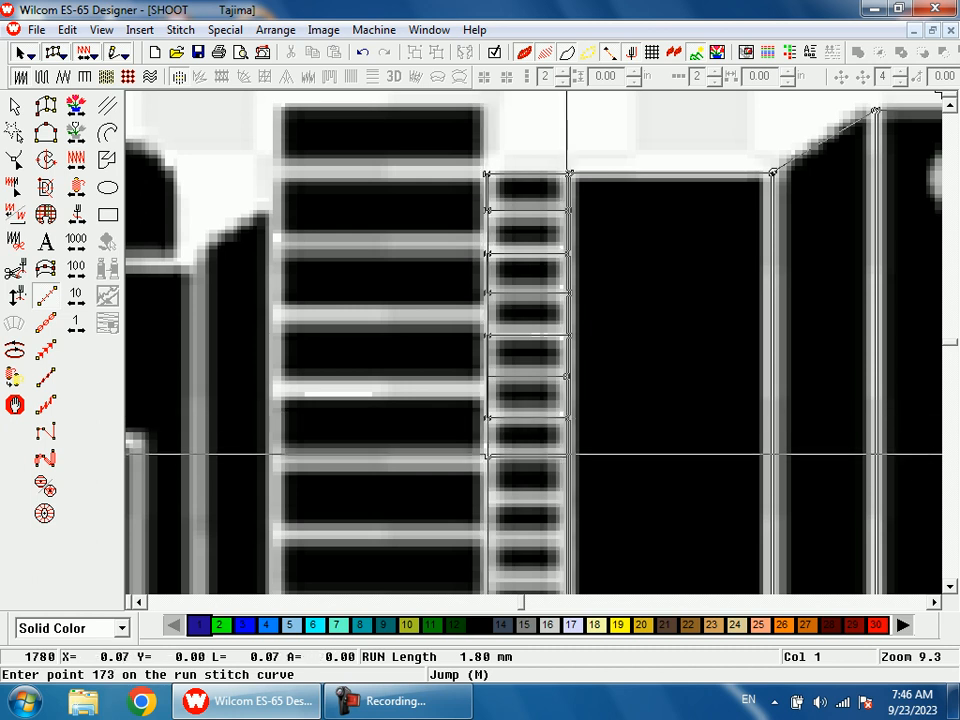
# Trace the narrow ladder's seventh and eighth rungs below the top edge, retracing each one to the far side line
pyautogui.click(488, 457)
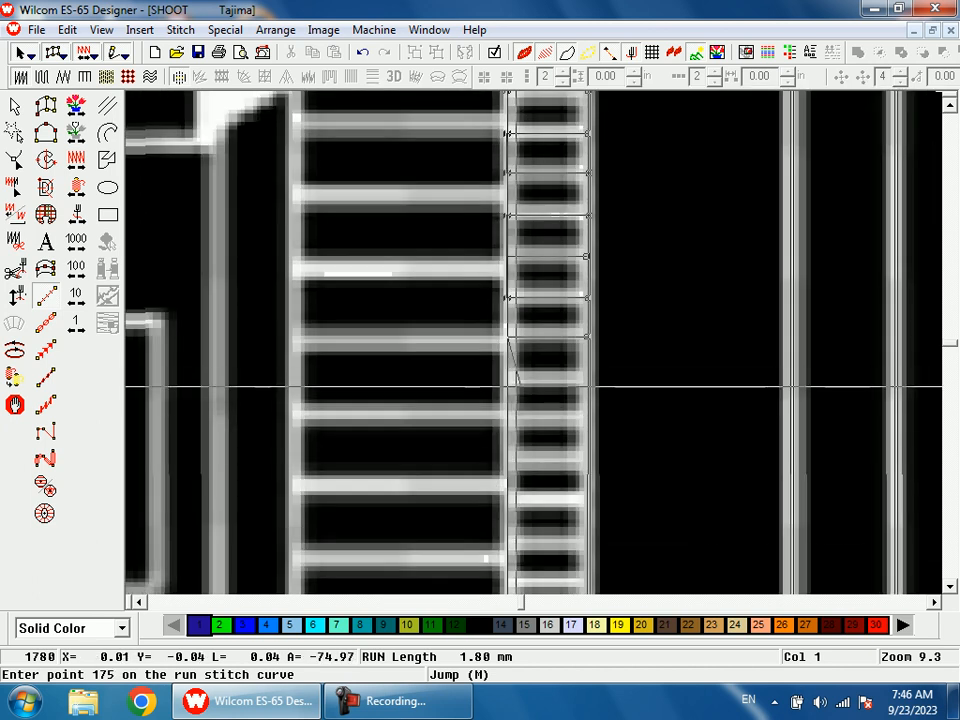
pyautogui.click(507, 382)
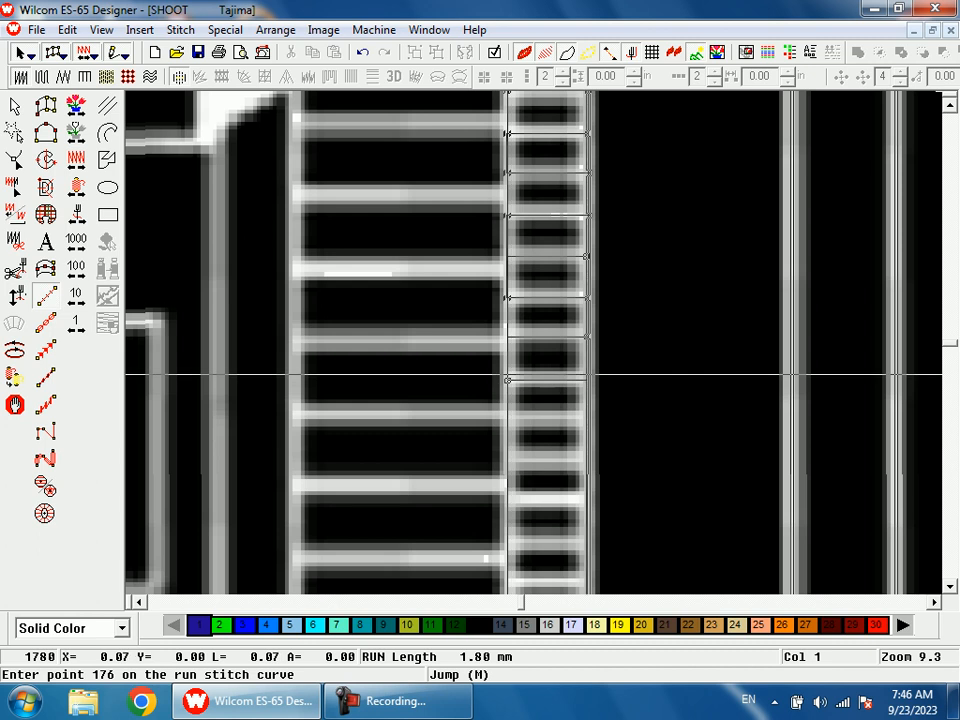
pyautogui.click(507, 378)
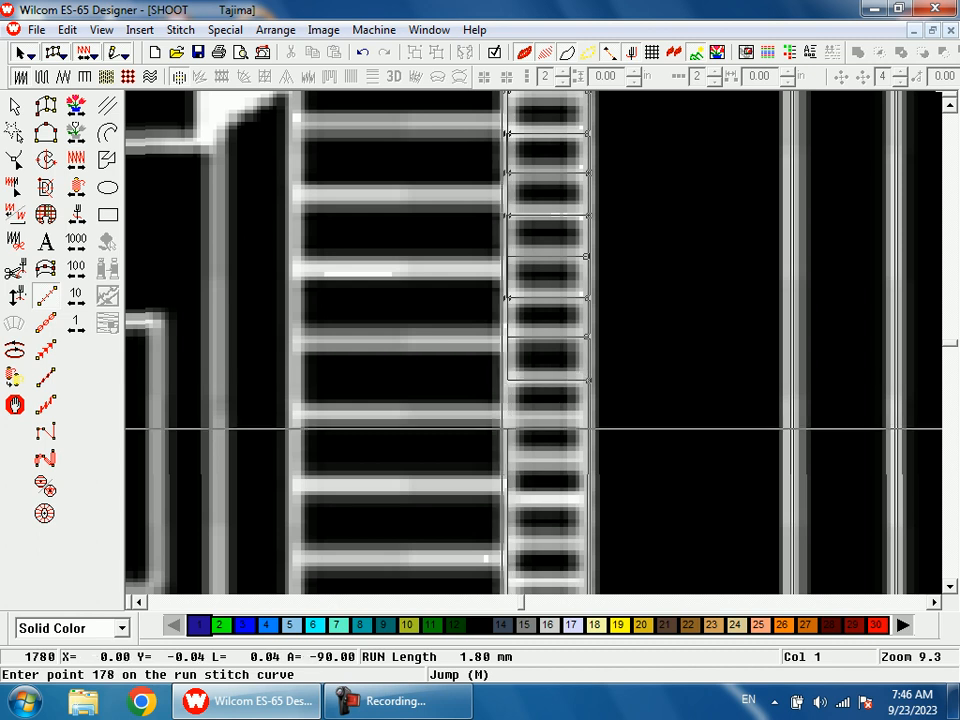
pyautogui.click(508, 418)
pyautogui.click(587, 419)
pyautogui.click(507, 419)
# Trace the narrow ladder's ninth and tenth rungs, retracing each one to the far side line
pyautogui.click(508, 460)
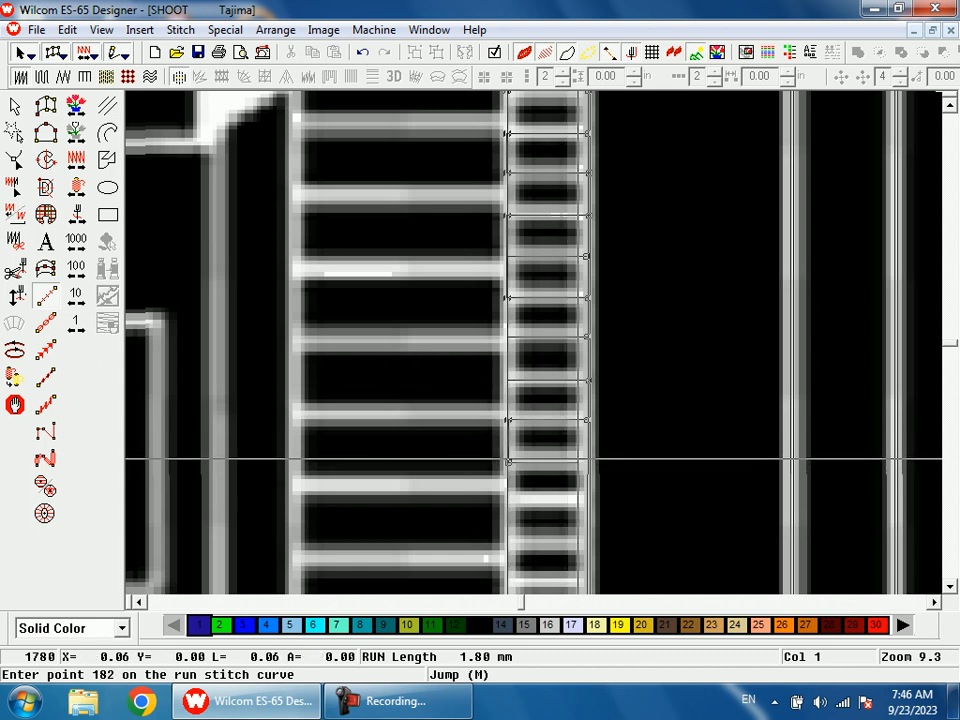
pyautogui.click(587, 460)
pyautogui.click(507, 460)
pyautogui.click(507, 500)
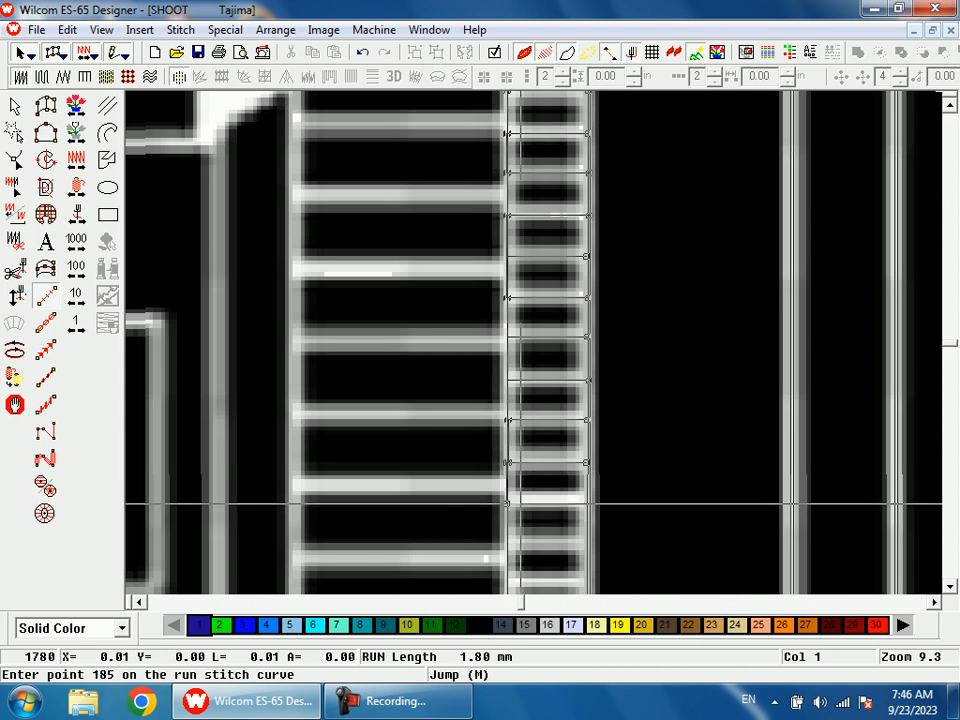
pyautogui.click(587, 500)
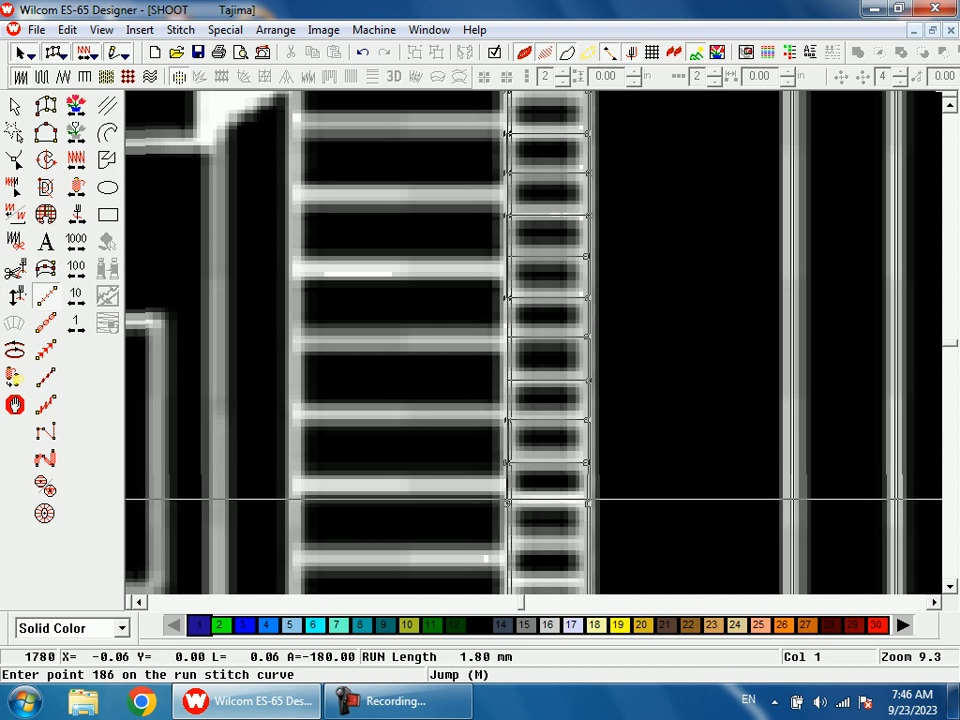
pyautogui.click(507, 499)
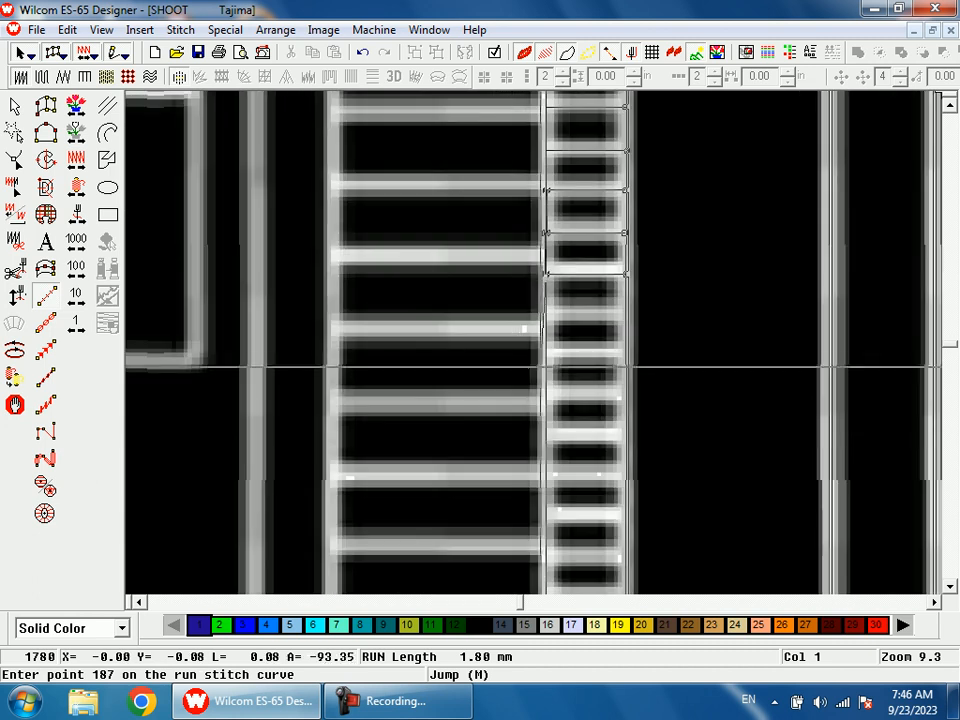
# Continue down the narrow ladder and trace its eleventh and twelfth rungs, retracing each one
pyautogui.click(545, 315)
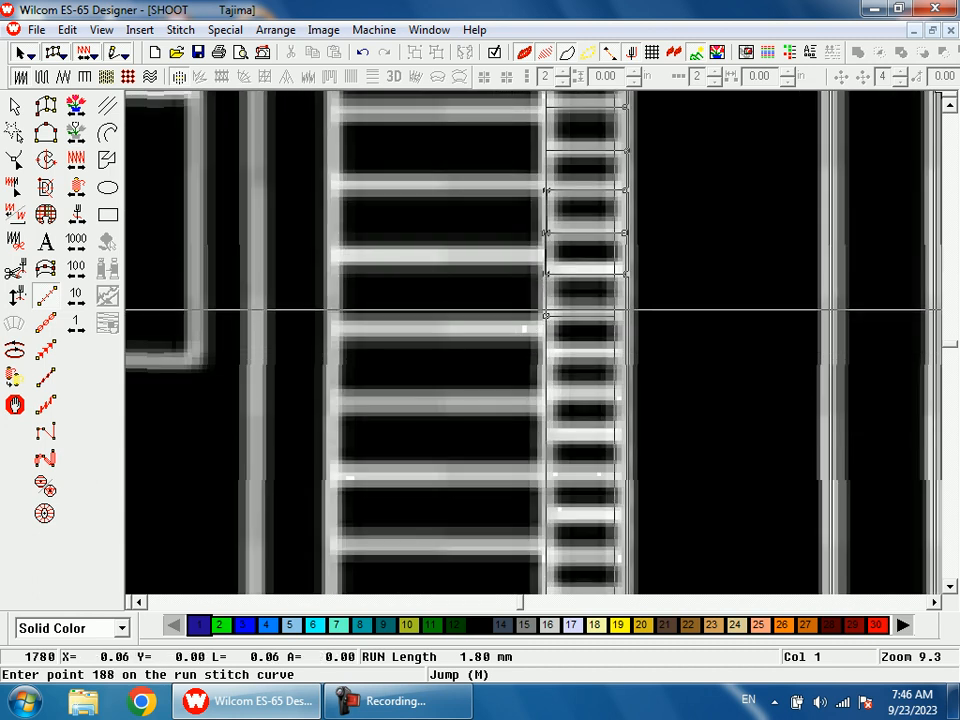
pyautogui.click(547, 350)
pyautogui.click(548, 354)
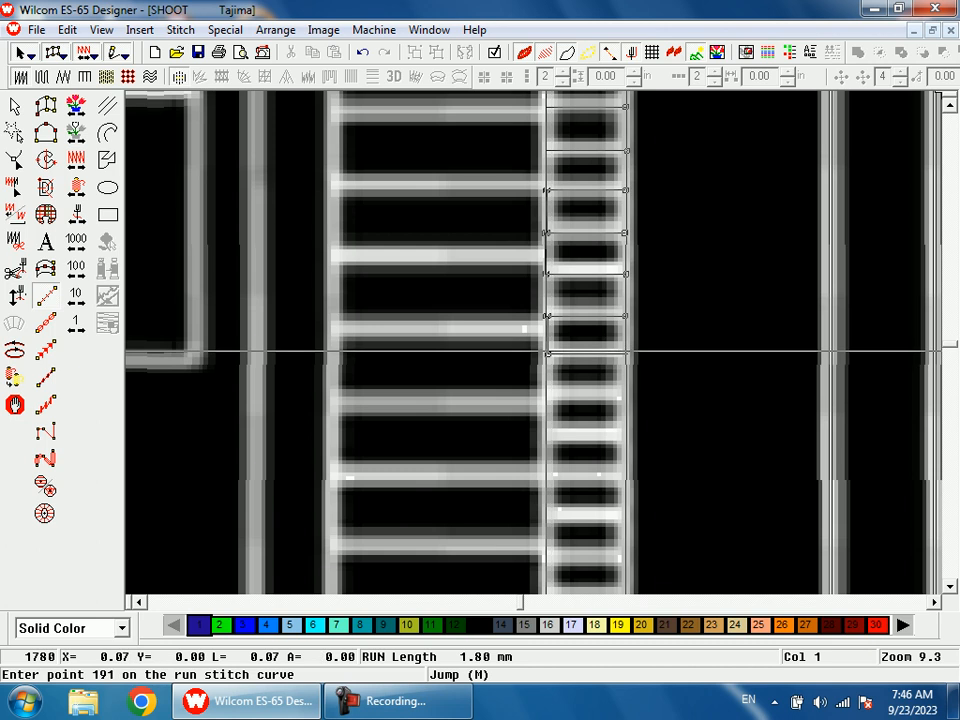
pyautogui.click(547, 352)
# Trace the narrow ladder's thirteenth and fourteenth rungs with run stitch points, retracing each one
pyautogui.click(547, 390)
pyautogui.click(548, 393)
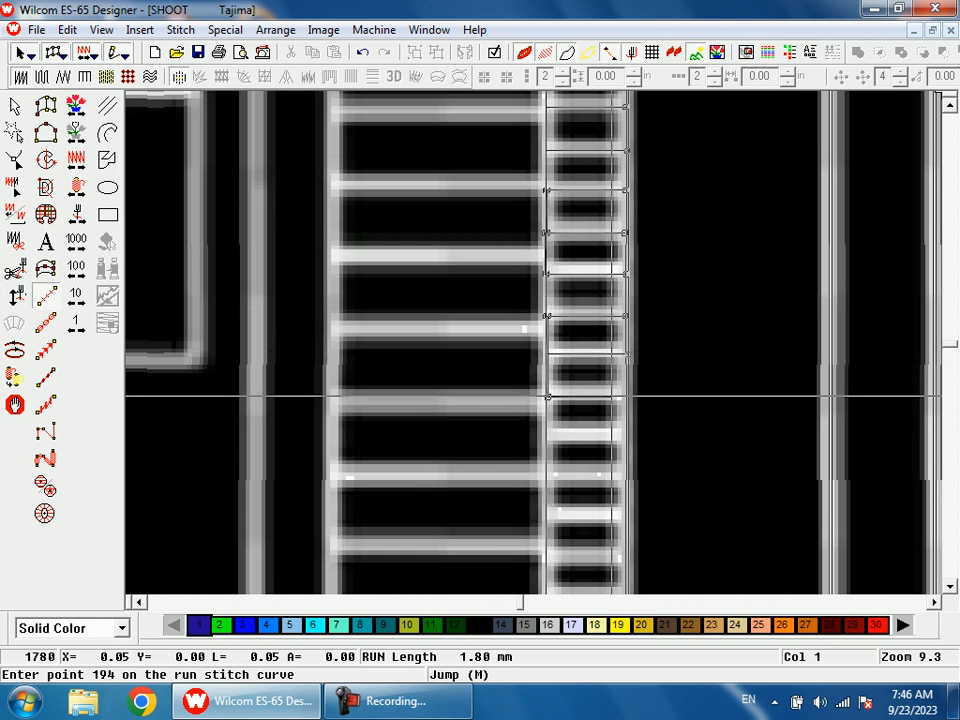
pyautogui.click(567, 395)
pyautogui.click(547, 393)
pyautogui.click(547, 434)
pyautogui.click(607, 435)
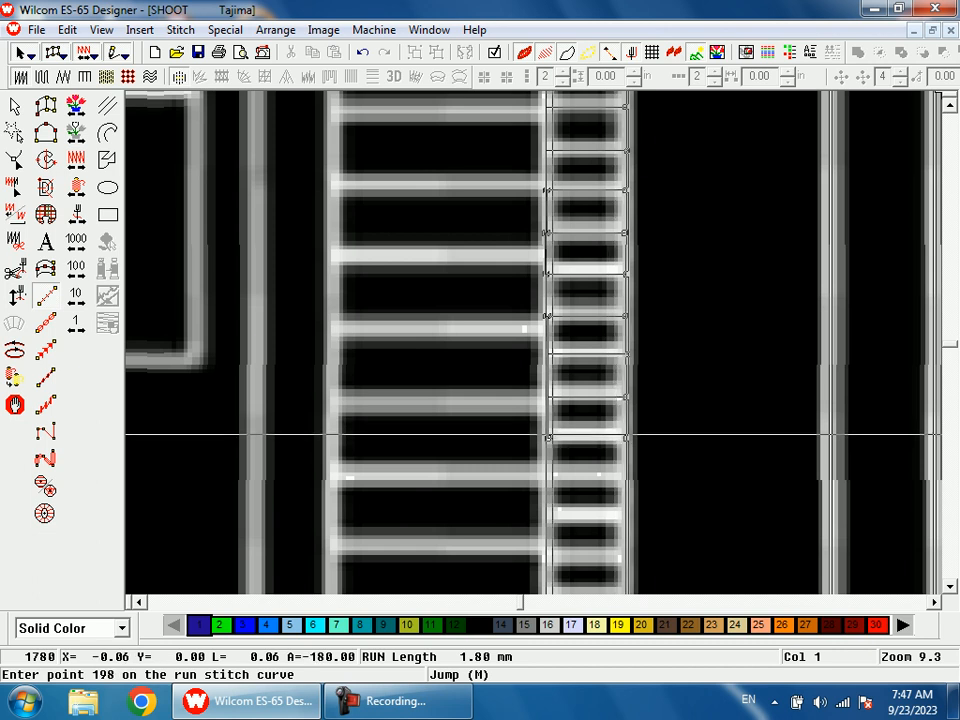
# Trace the narrow ladder's fifteenth and sixteenth rungs, retracing each one to the far side line
pyautogui.click(547, 477)
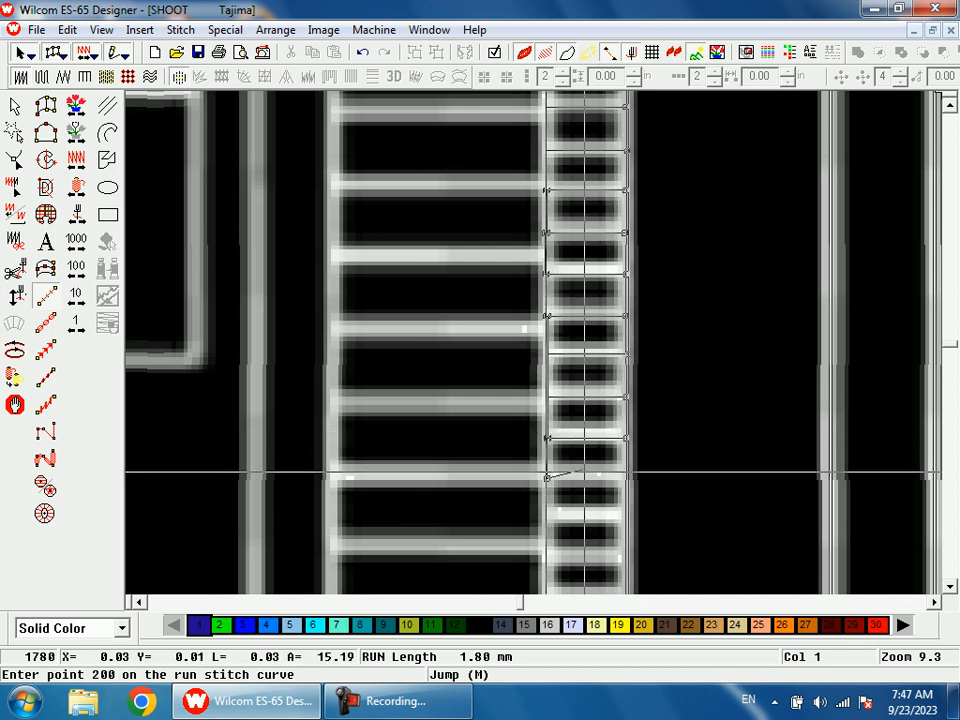
pyautogui.click(547, 471)
pyautogui.click(547, 480)
pyautogui.click(547, 514)
pyautogui.click(628, 514)
pyautogui.click(547, 529)
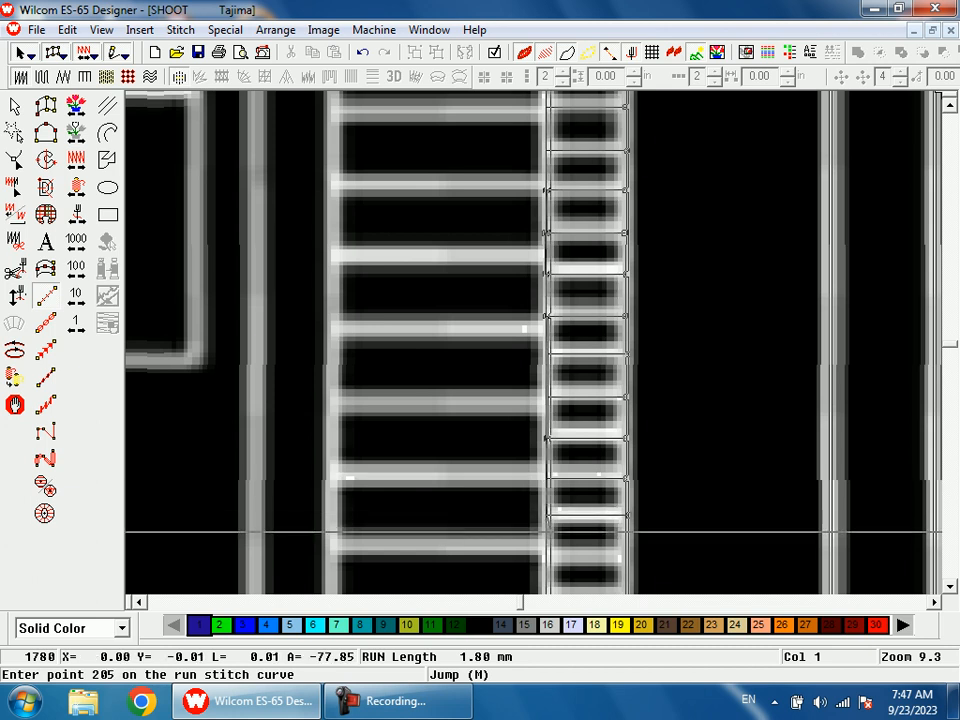
# Continue down the narrow ladder and trace its seventeenth and eighteenth rungs there and back
pyautogui.scroll(-1, 542, 508)
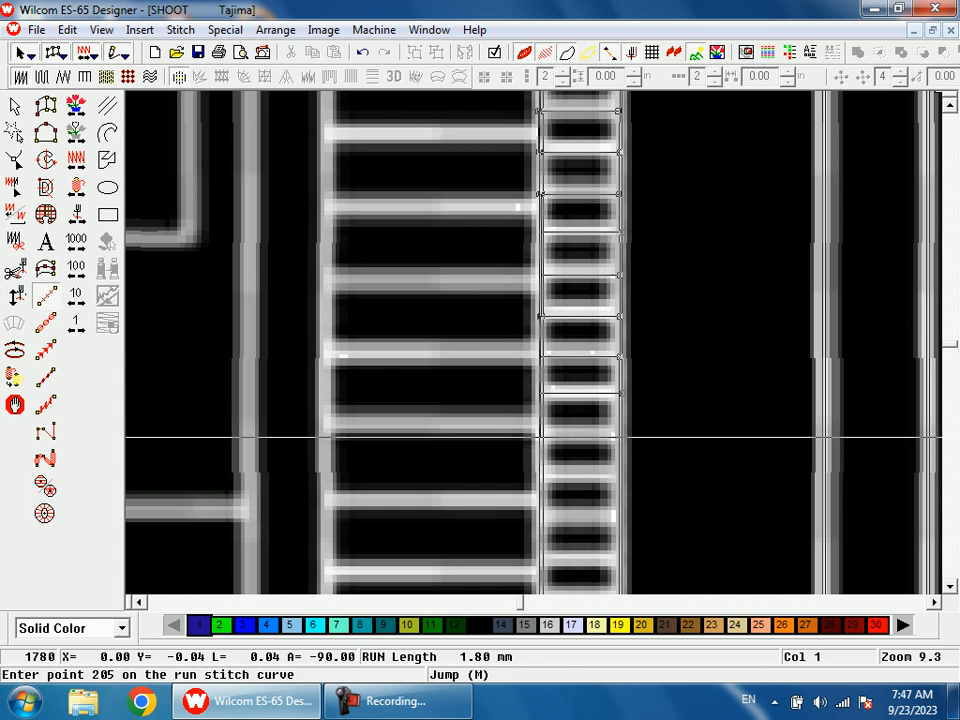
pyautogui.click(619, 435)
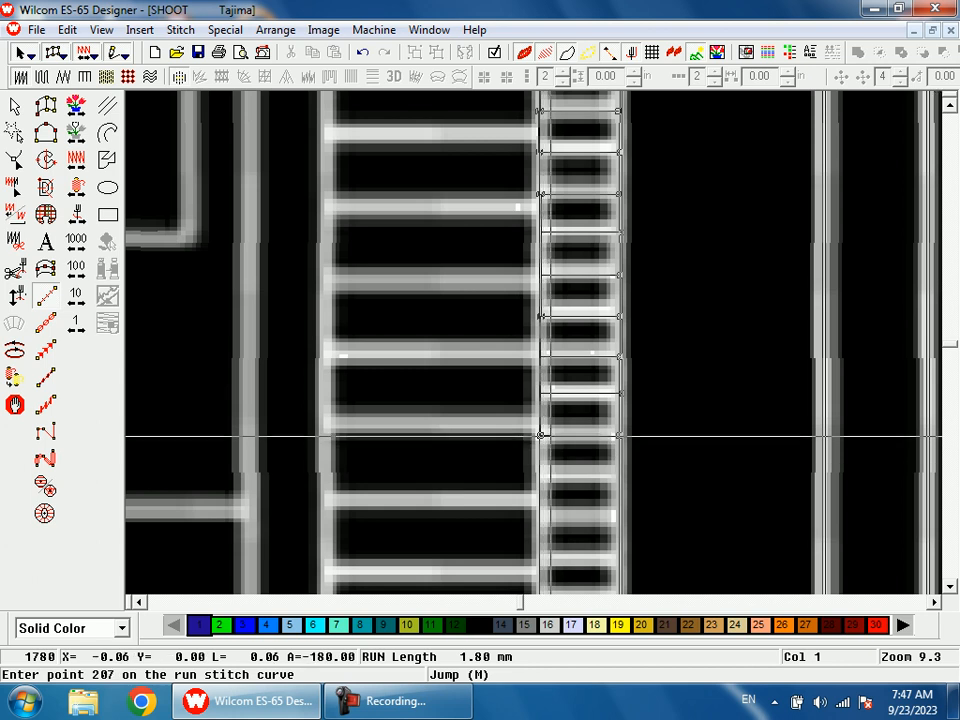
pyautogui.scroll(-2, 531, 460)
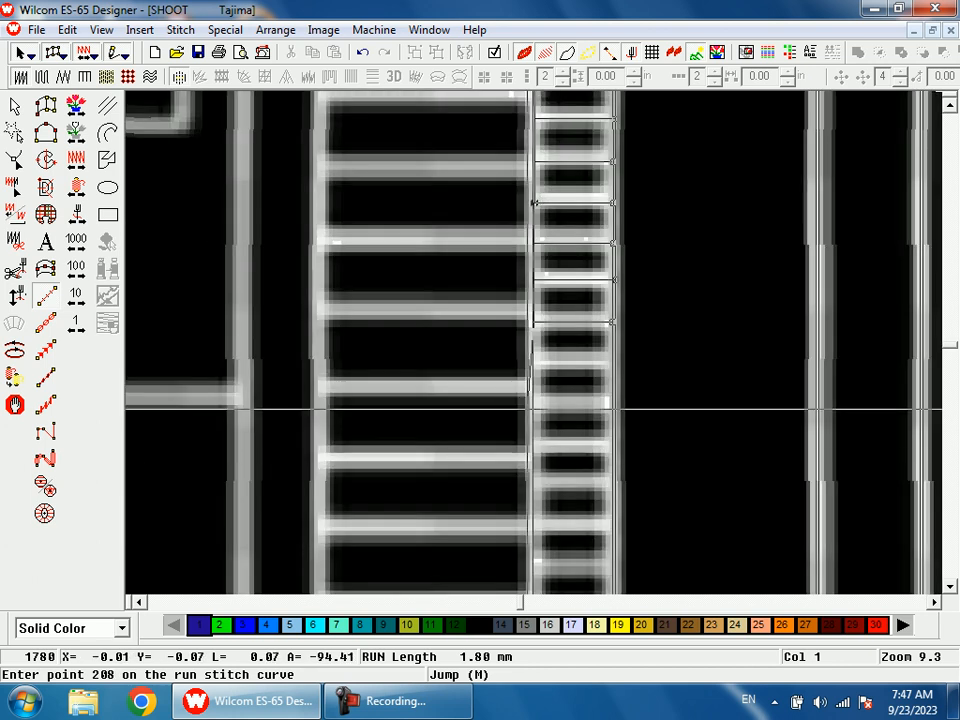
pyautogui.click(612, 360)
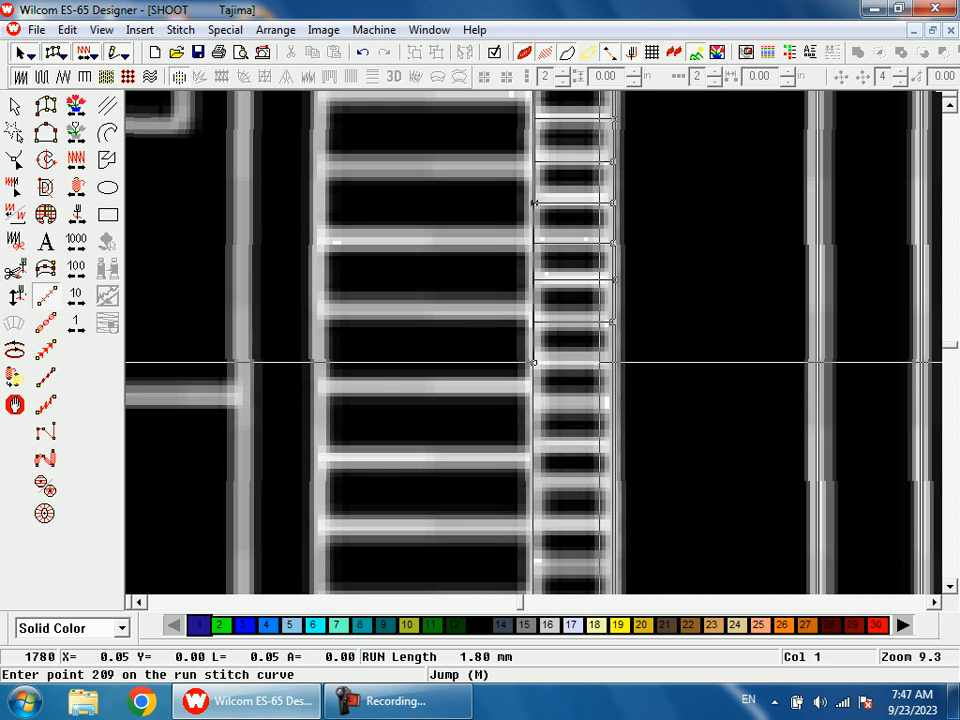
pyautogui.click(533, 361)
pyautogui.click(532, 364)
# Trace the narrow ladder's nineteenth and twentieth rungs, retracing each one to the far side line
pyautogui.click(533, 402)
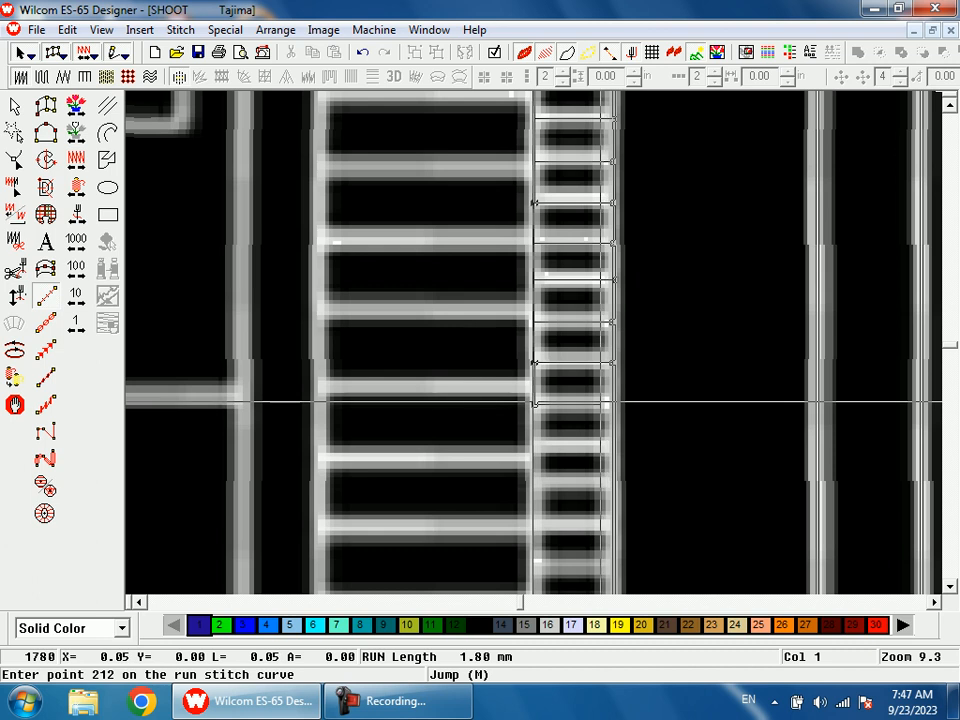
pyautogui.click(533, 404)
pyautogui.click(533, 445)
pyautogui.click(612, 444)
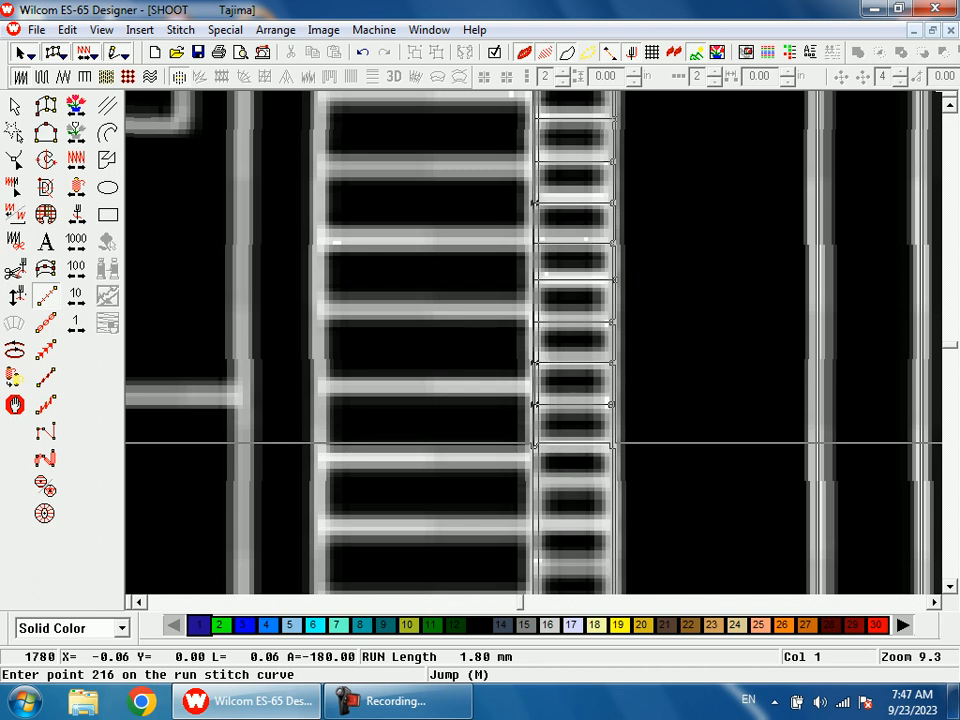
pyautogui.click(532, 443)
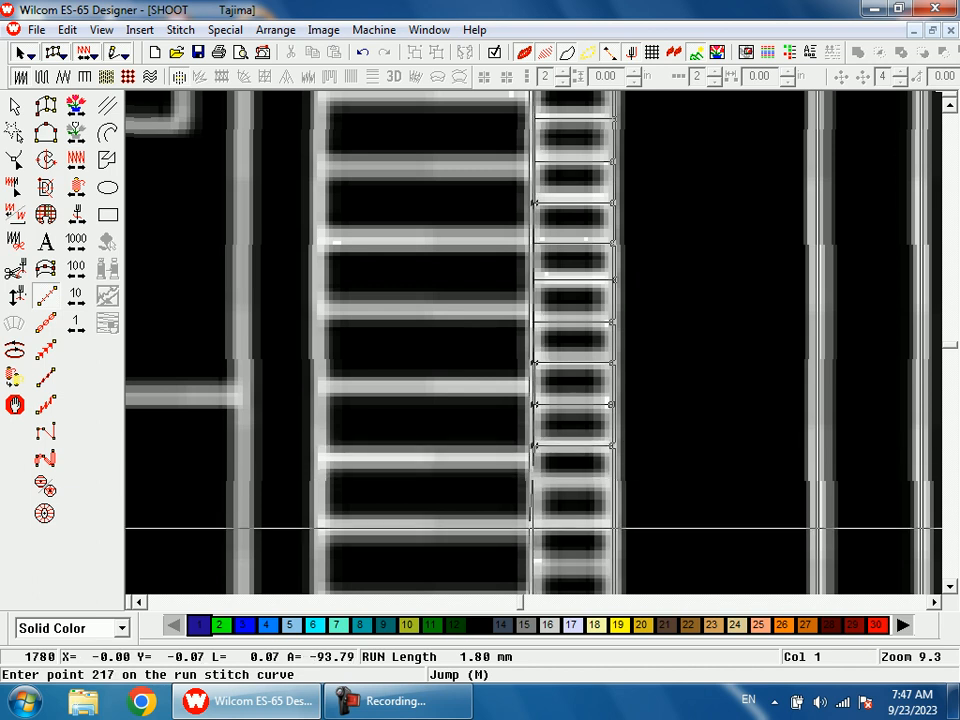
# Trace the narrow ladder's twenty-first and twenty-second rungs there and back from the far side line
pyautogui.click(534, 483)
pyautogui.click(534, 484)
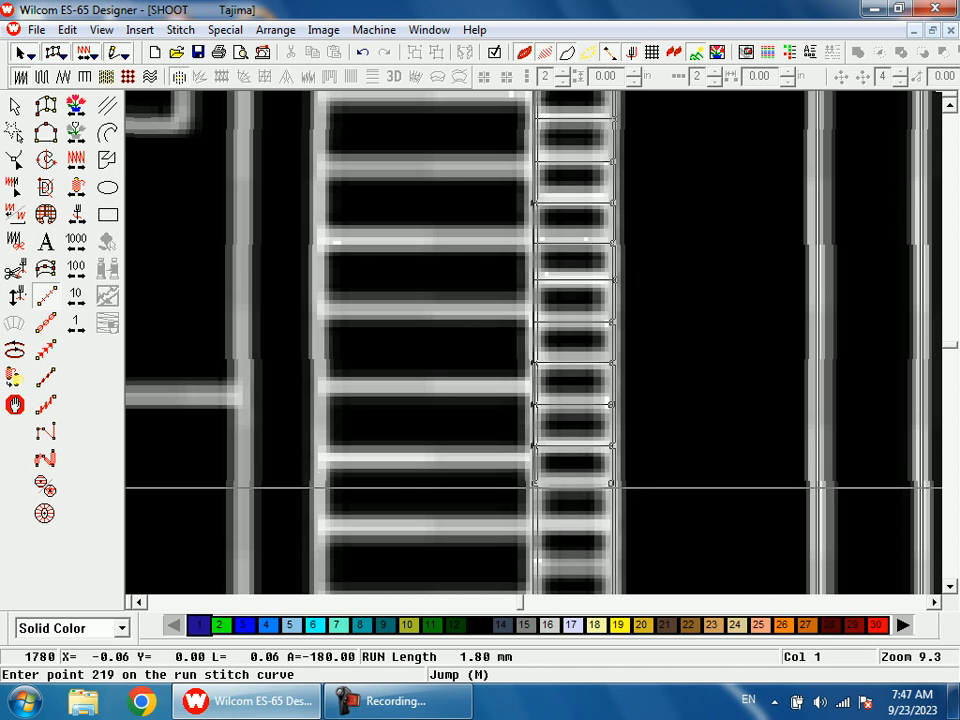
pyautogui.click(534, 484)
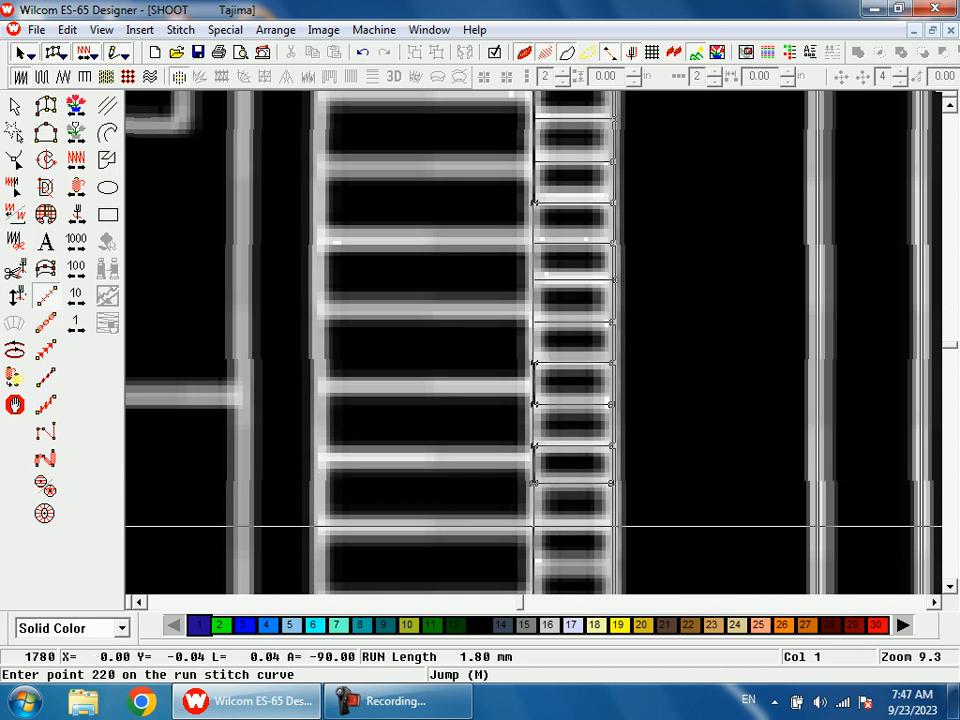
pyautogui.click(533, 523)
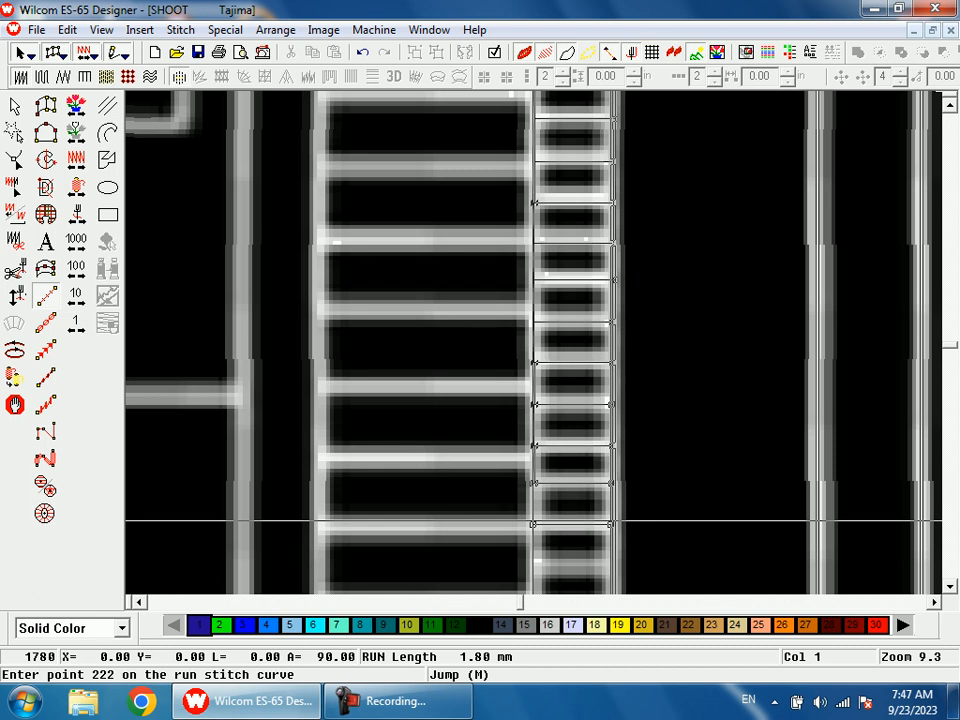
pyautogui.scroll(2, 531, 520)
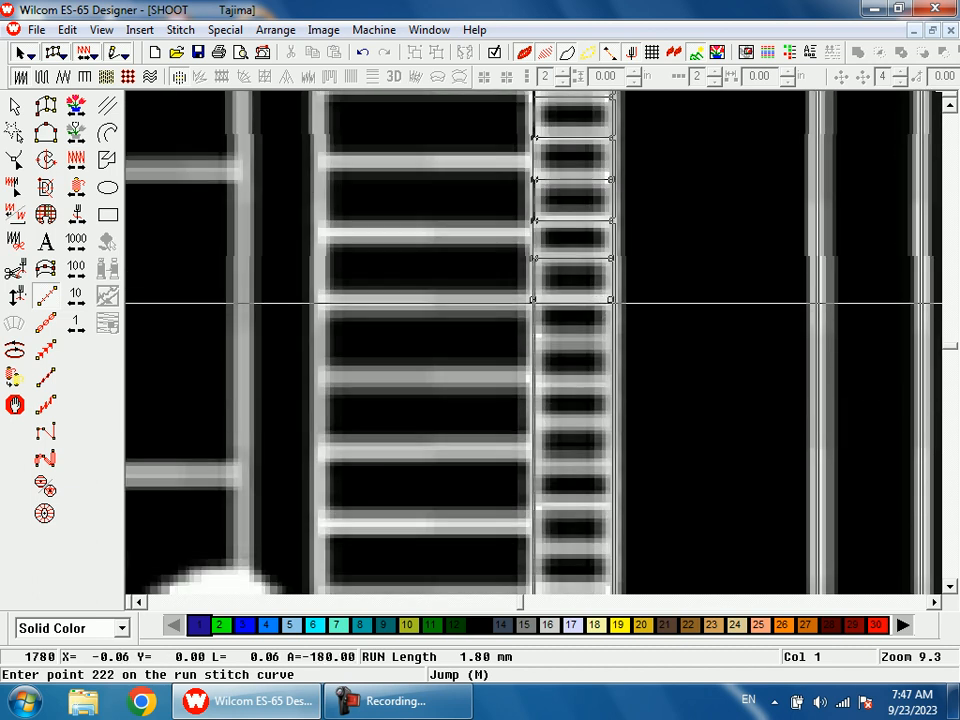
pyautogui.click(533, 300)
# Trace the narrow ladder's next two rungs, the twenty-third and twenty-fourth, retracing each one to the far side line
pyautogui.click(533, 342)
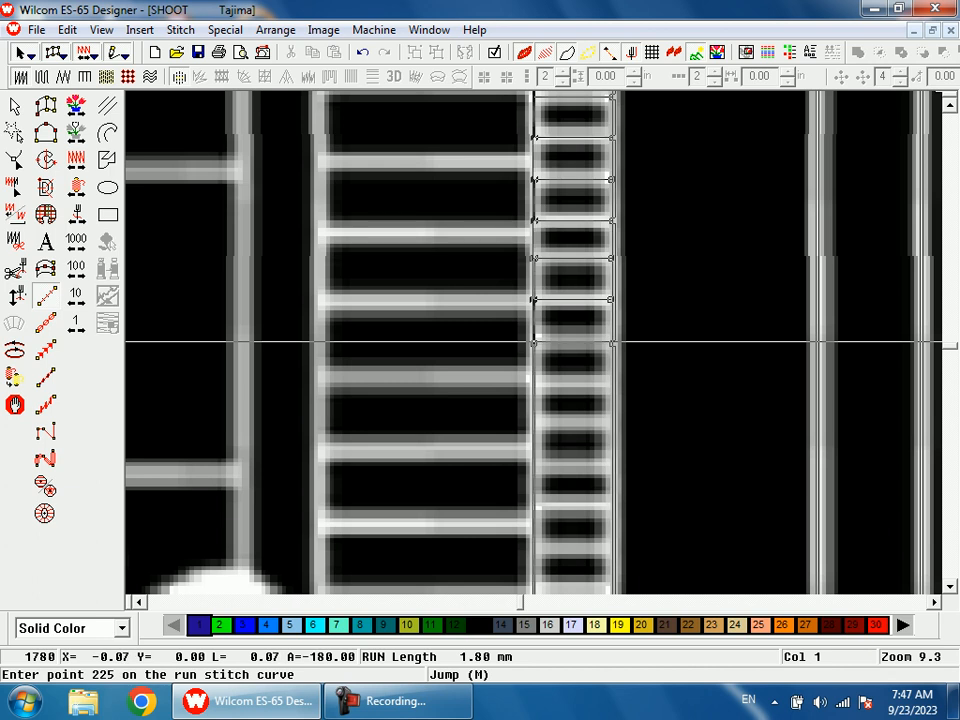
pyautogui.click(533, 342)
pyautogui.click(533, 384)
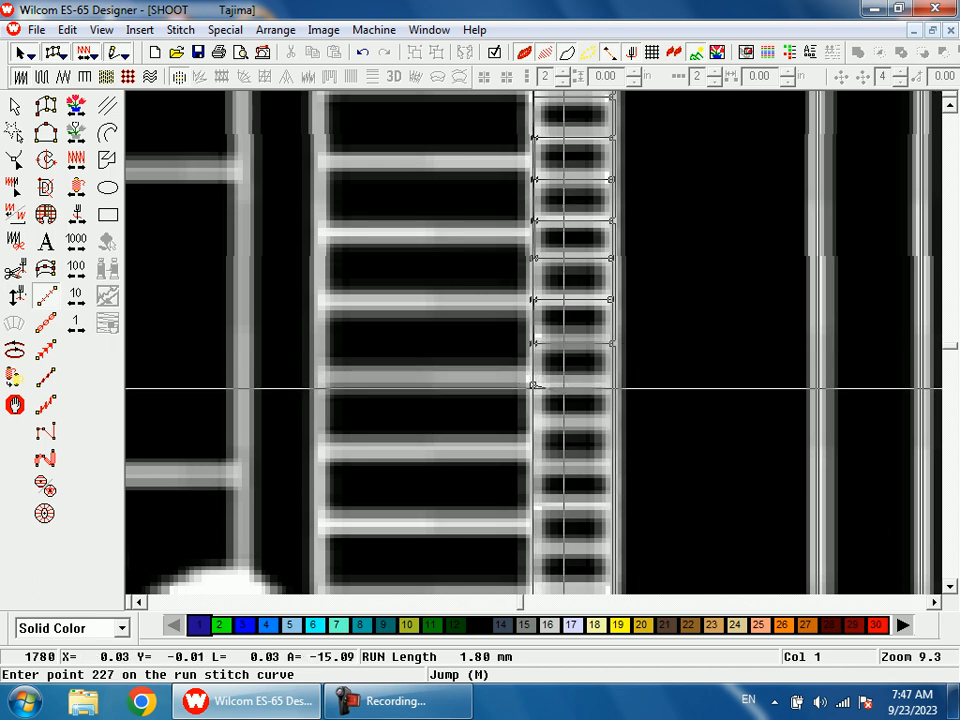
pyautogui.click(614, 384)
pyautogui.click(533, 384)
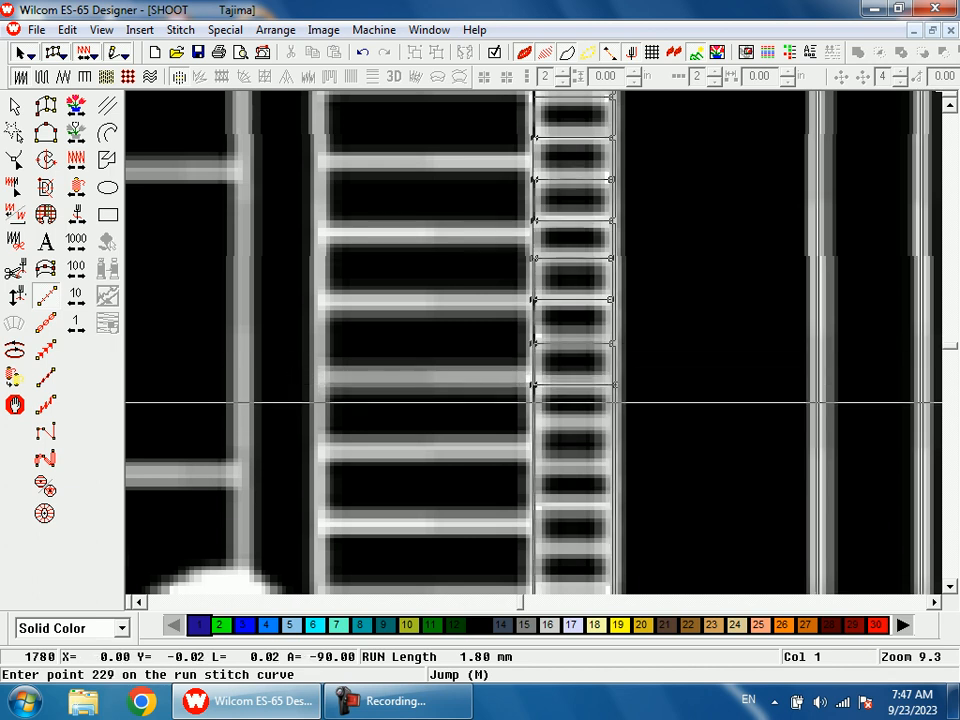
# Trace the narrow ladder's twenty-fifth and twenty-sixth rungs, retracing each one
pyautogui.click(533, 424)
pyautogui.click(613, 425)
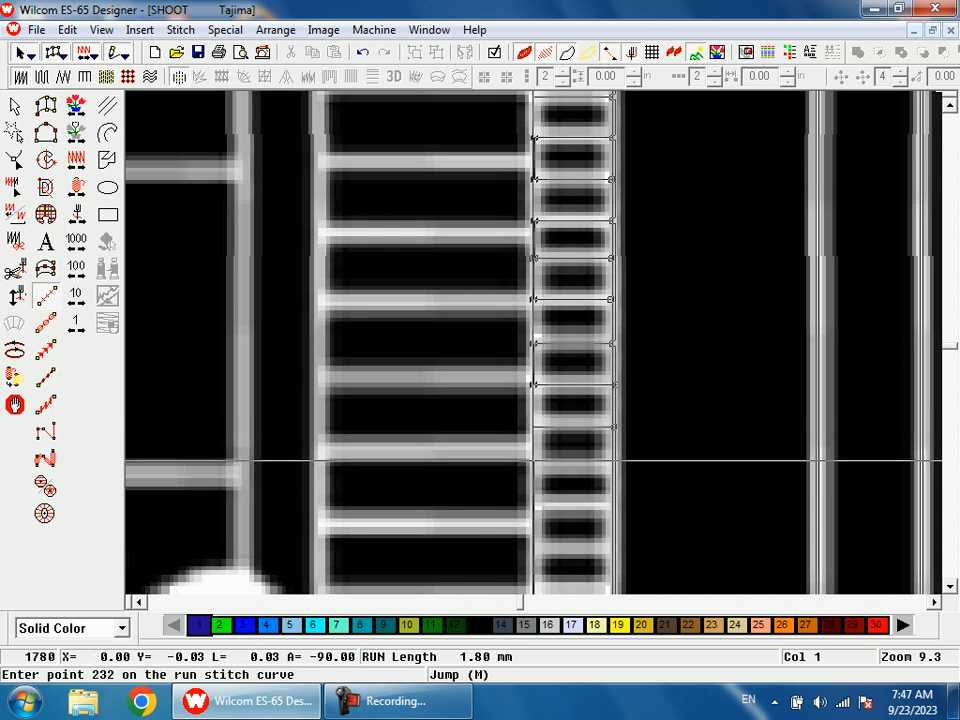
pyautogui.click(533, 467)
pyautogui.click(613, 467)
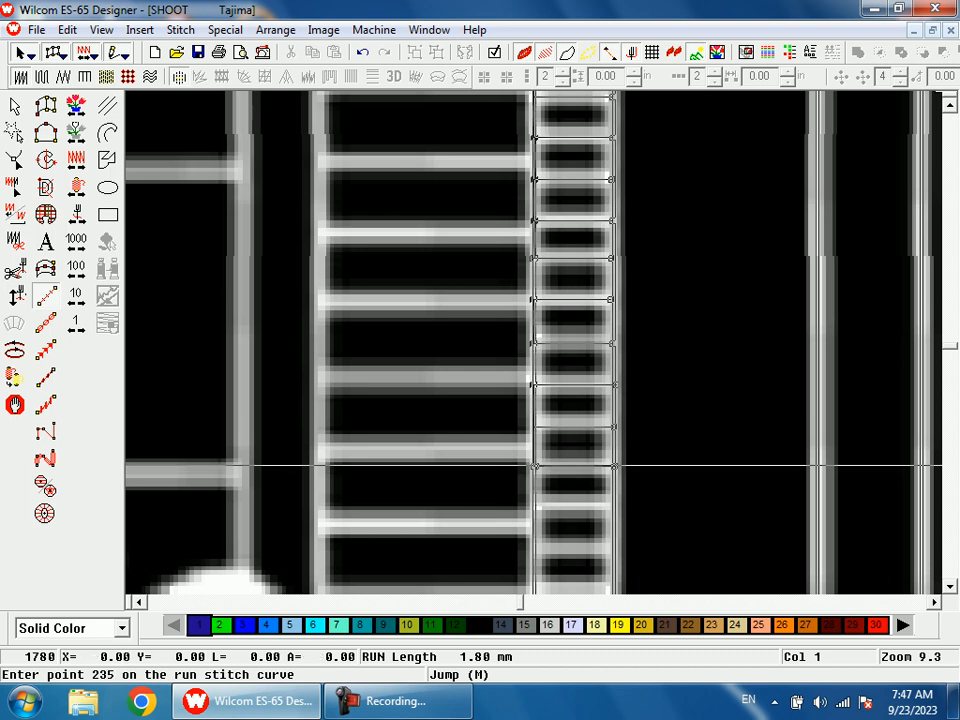
# Continue toward the narrow ladder's bottom and trace its twenty-seventh to twenty-ninth rungs, retracing each one
pyautogui.scroll(-1, 533, 466)
pyautogui.click(537, 396)
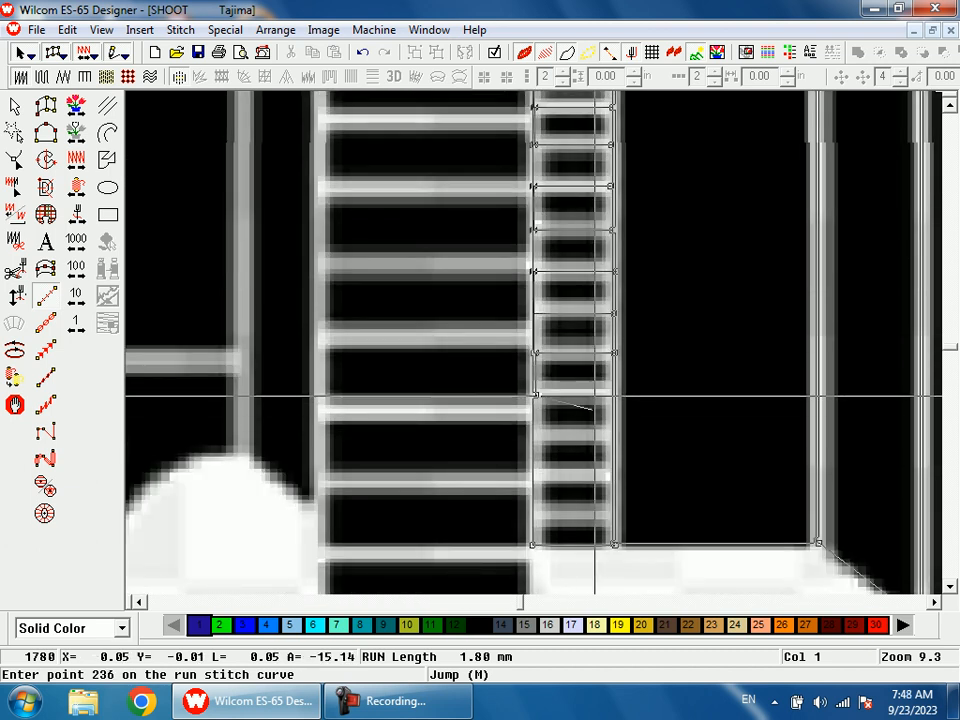
pyautogui.click(612, 393)
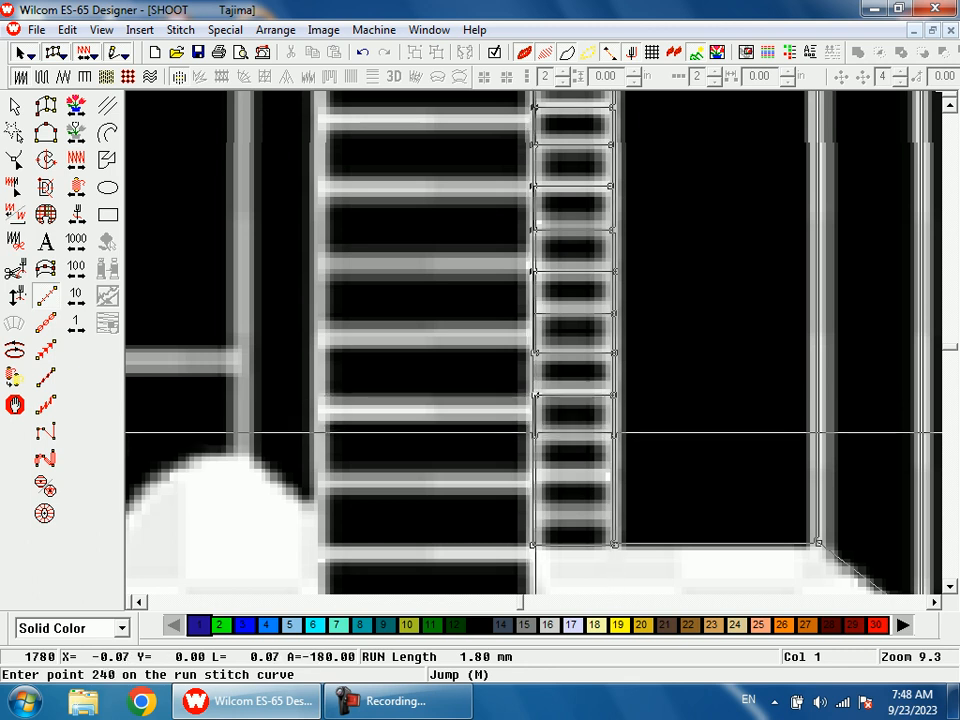
pyautogui.click(536, 480)
pyautogui.click(542, 479)
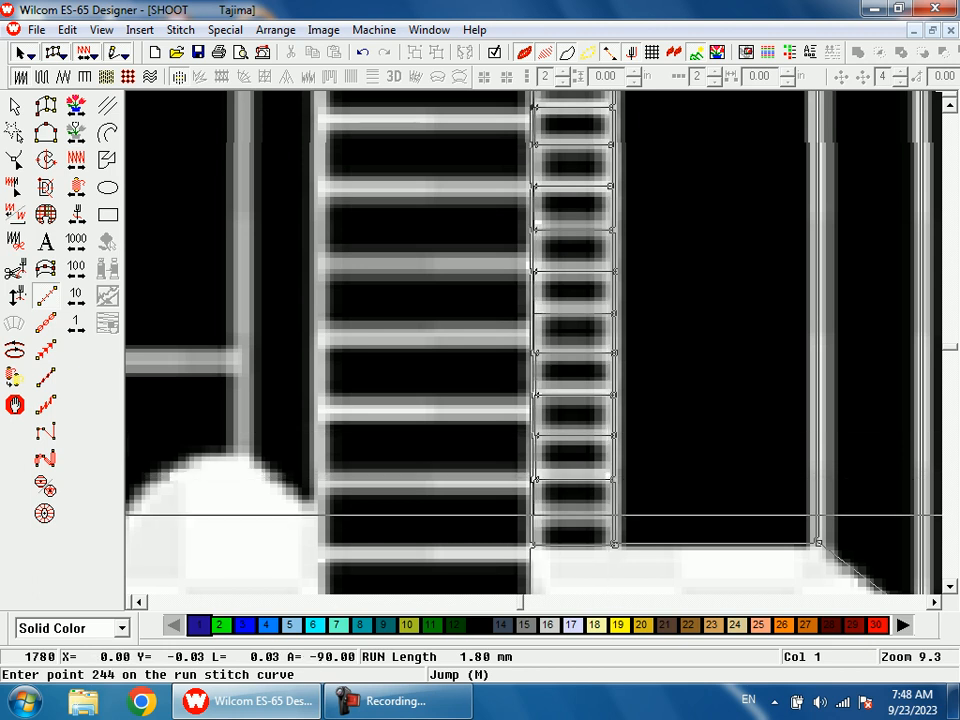
# Trace and retrace the narrow ladder's last rung, then run the line down to its bottom corner
pyautogui.click(530, 517)
pyautogui.click(611, 516)
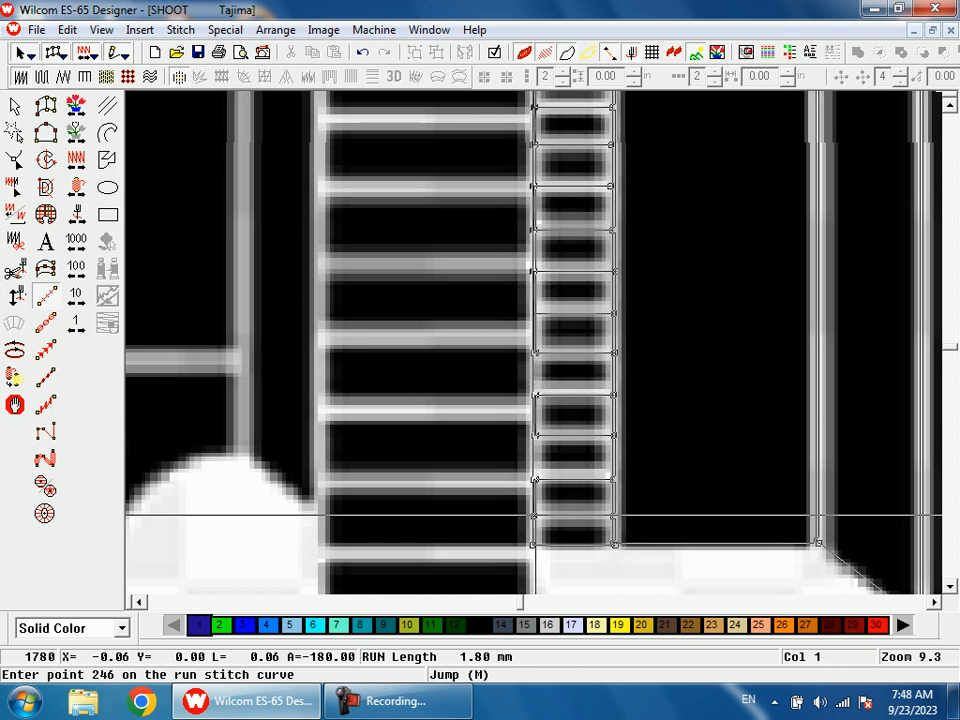
pyautogui.click(533, 545)
# Run the line down to the wide ladder's near bottom corner and trace its bottom edge to the far corner
pyautogui.scroll(-1, 533, 508)
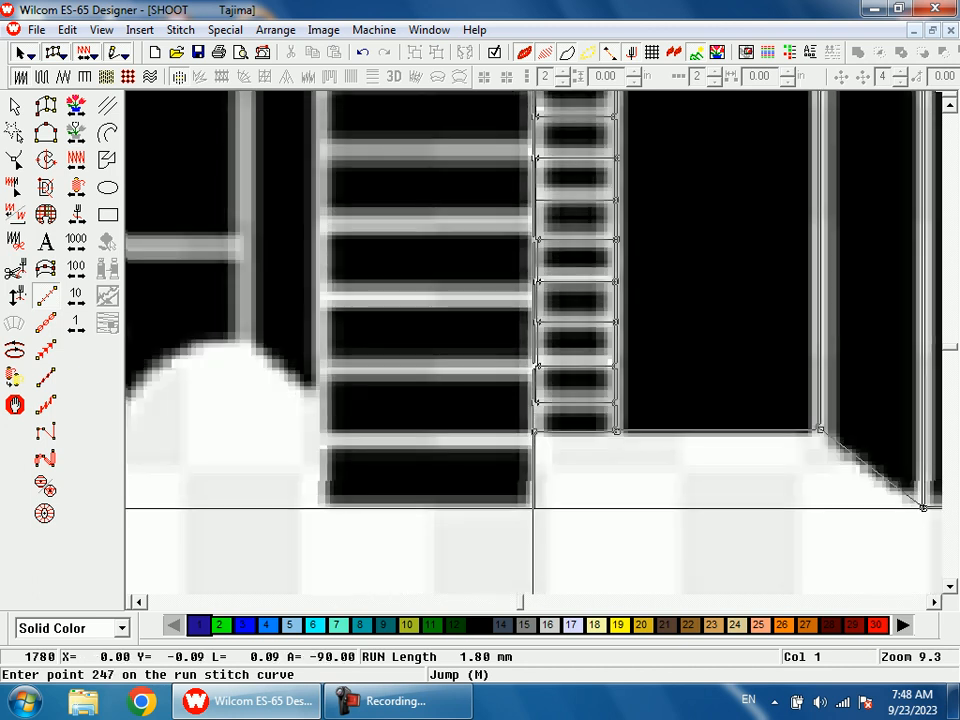
pyautogui.click(318, 509)
pyautogui.hotkey('shift', 'z')
pyautogui.hotkey('shift', 'z')
pyautogui.hotkey('shift', 'z')
pyautogui.press('b')
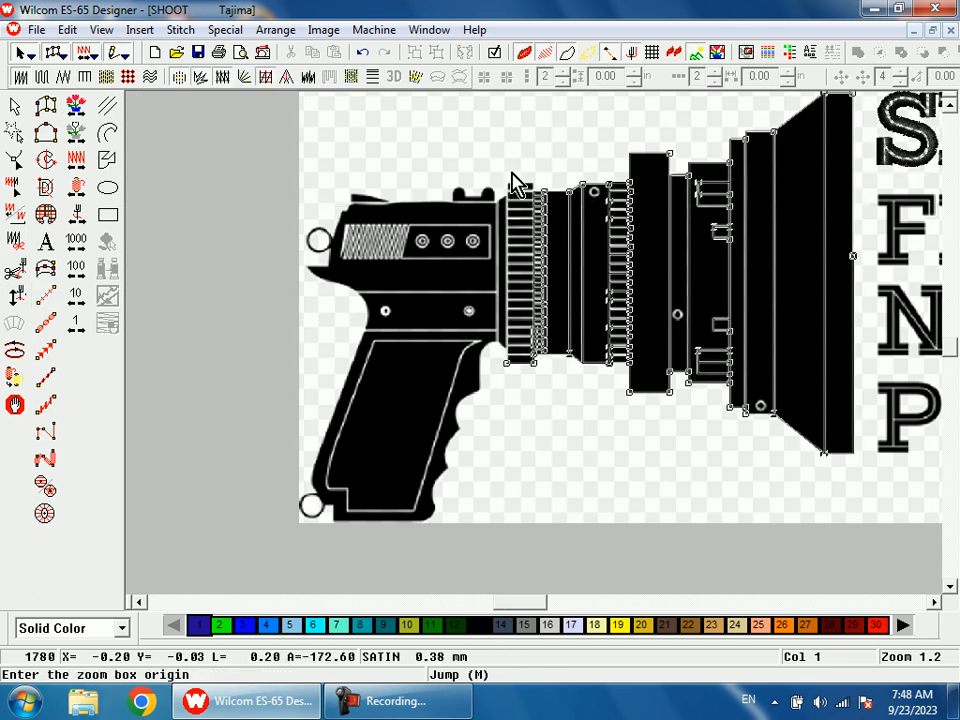
# Trace the wide ladder's top edge, link it to the narrow ladder's top corner, and retrace back to the far corner
pyautogui.click(508, 183)
pyautogui.click(471, 162)
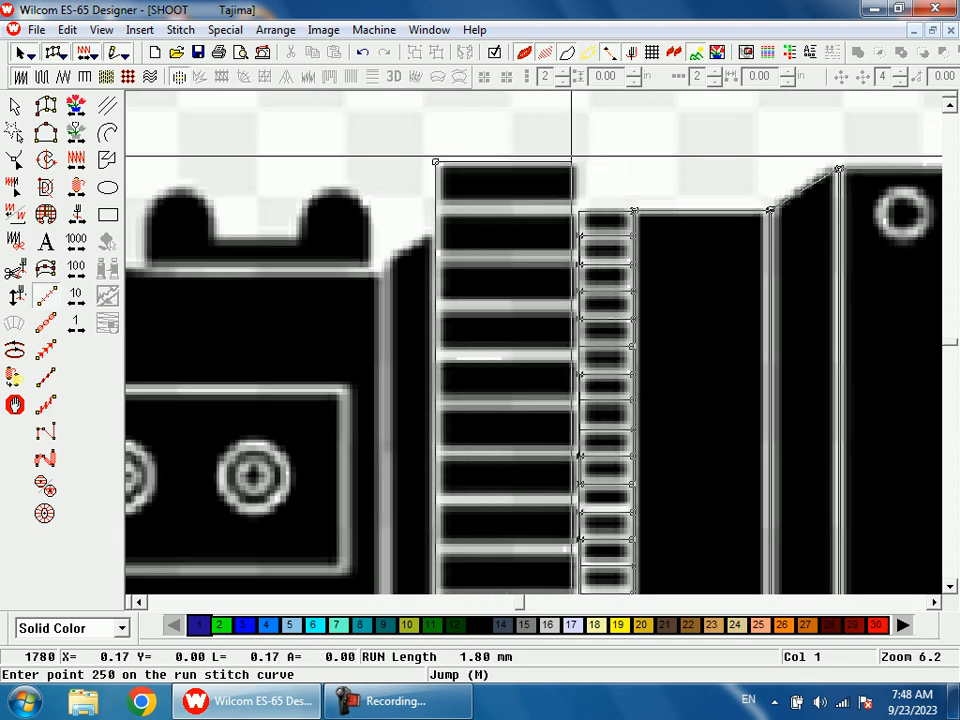
pyautogui.click(579, 160)
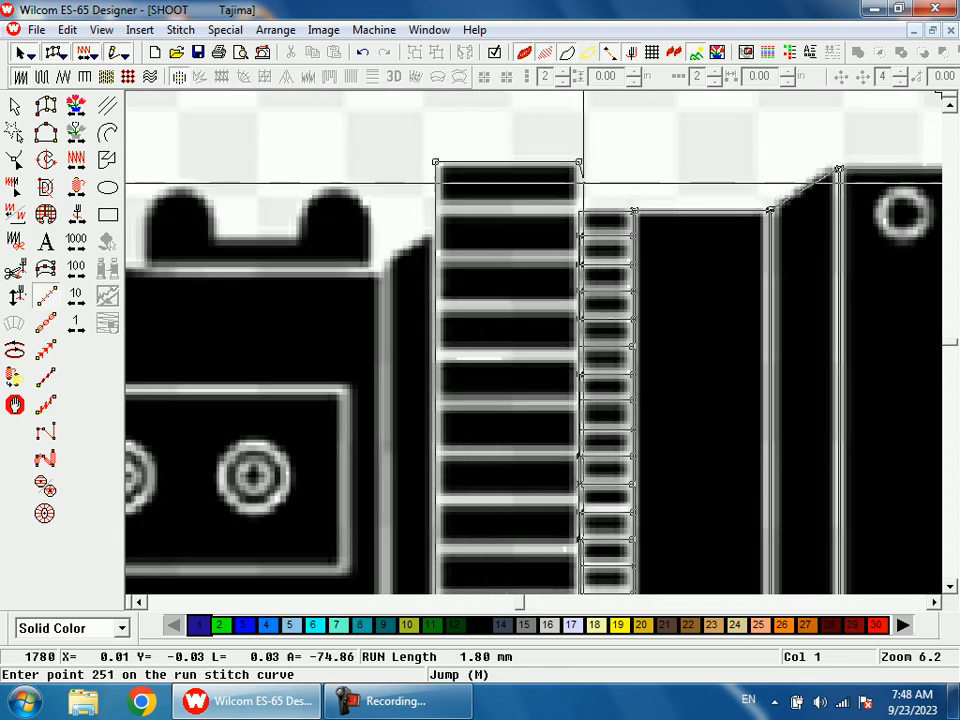
pyautogui.click(579, 212)
pyautogui.click(579, 161)
pyautogui.click(435, 161)
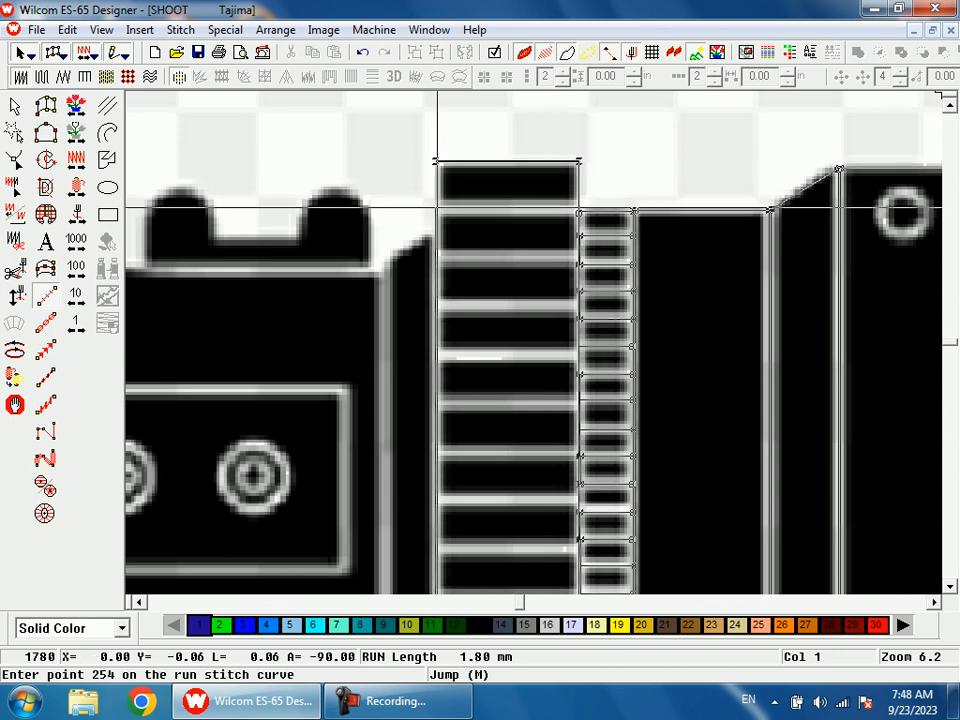
# Run the line down the wide ladder's outer side and trace its first and second rungs, retracing each one
pyautogui.click(436, 208)
pyautogui.click(579, 208)
pyautogui.click(437, 208)
pyautogui.click(579, 260)
pyautogui.click(437, 260)
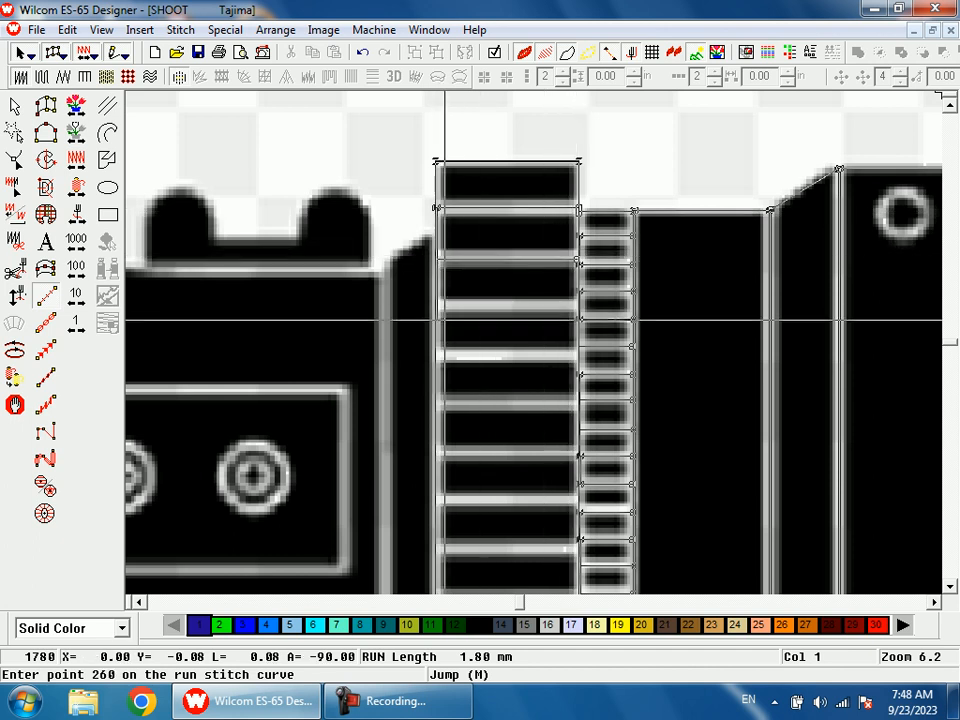
# Trace the wide ladder's third, fourth and fifth rungs, retracing each one back to the outer side
pyautogui.click(437, 305)
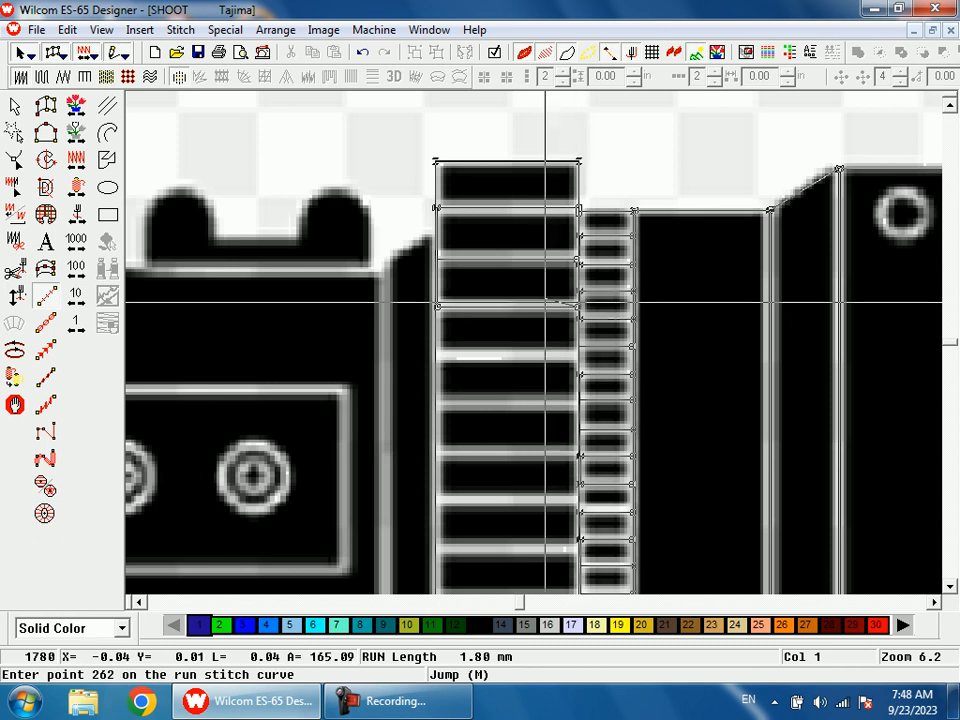
pyautogui.click(437, 310)
pyautogui.click(437, 349)
pyautogui.click(575, 349)
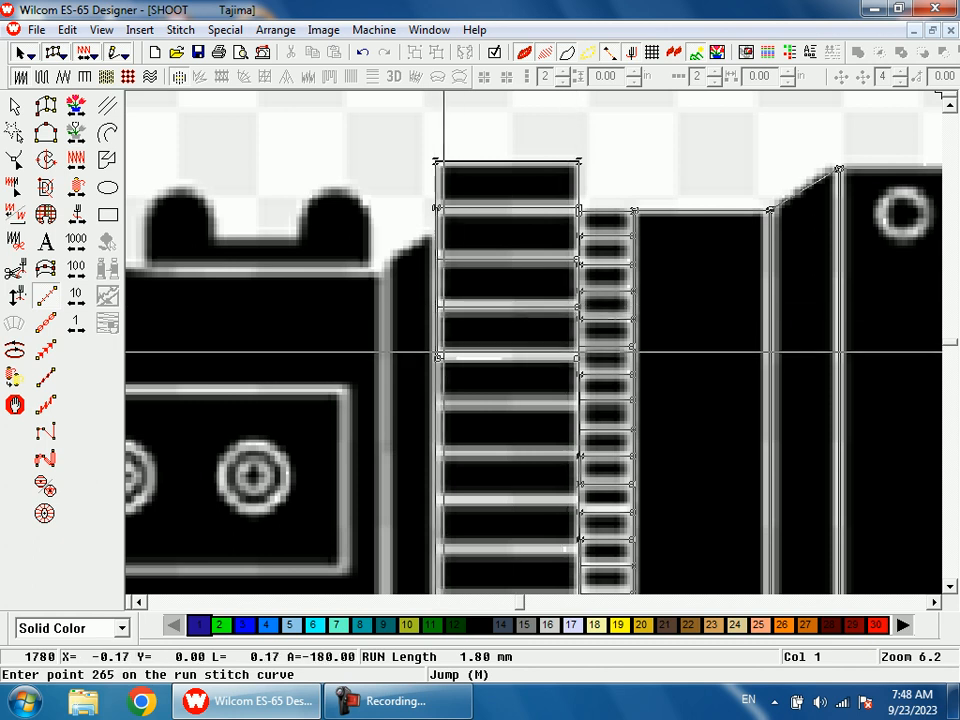
pyautogui.click(435, 403)
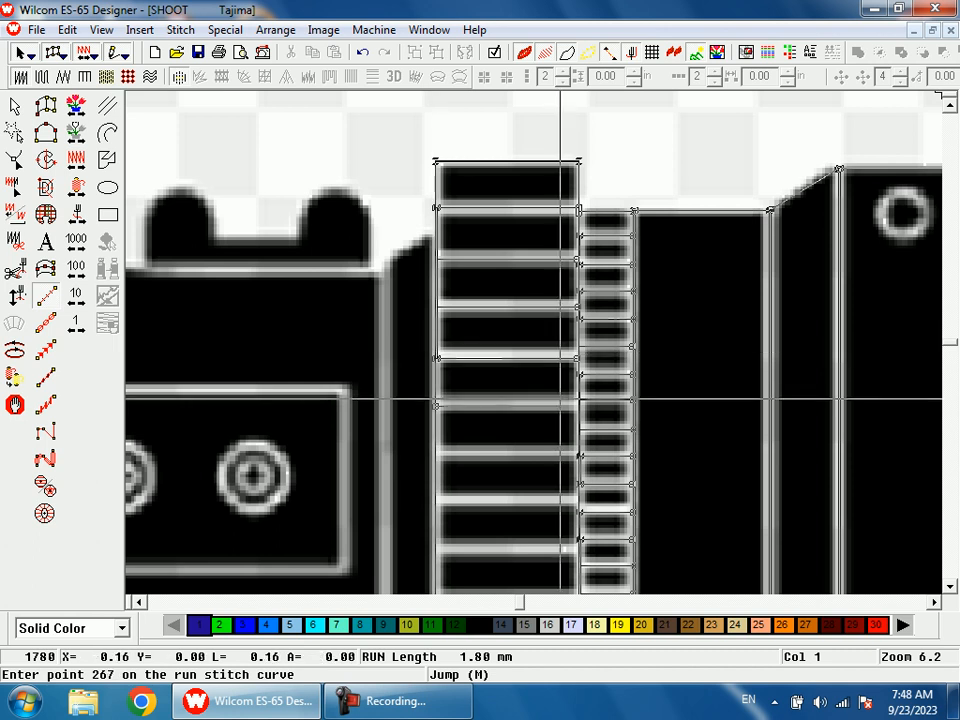
pyautogui.click(437, 403)
# Trace the wide ladder's sixth to eighth rungs with the run line, retracing each one
pyautogui.click(437, 442)
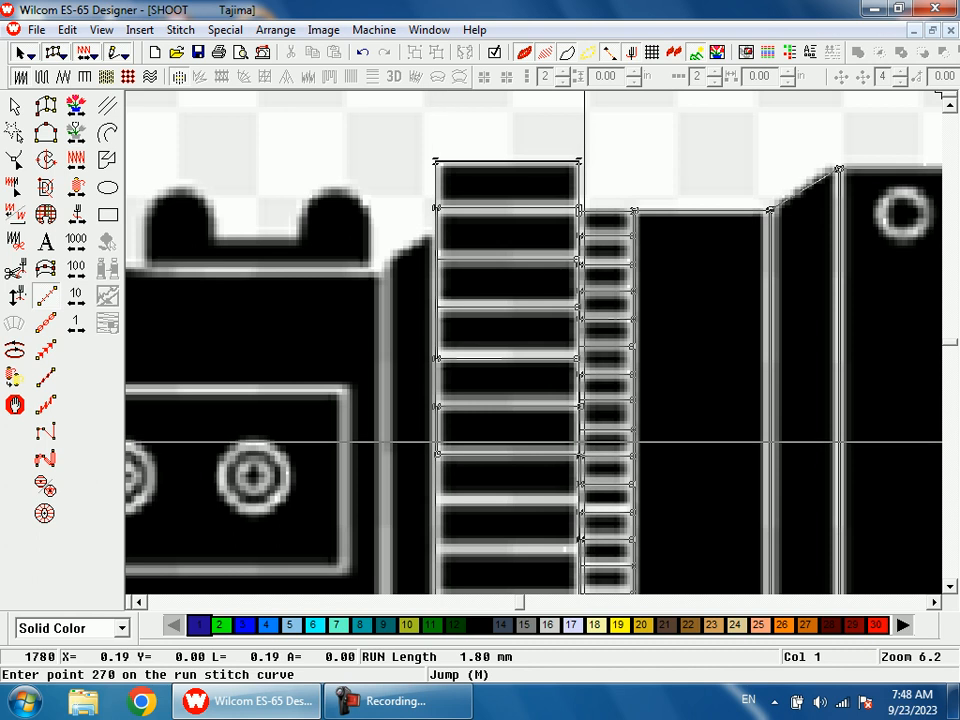
pyautogui.click(443, 441)
pyautogui.click(443, 455)
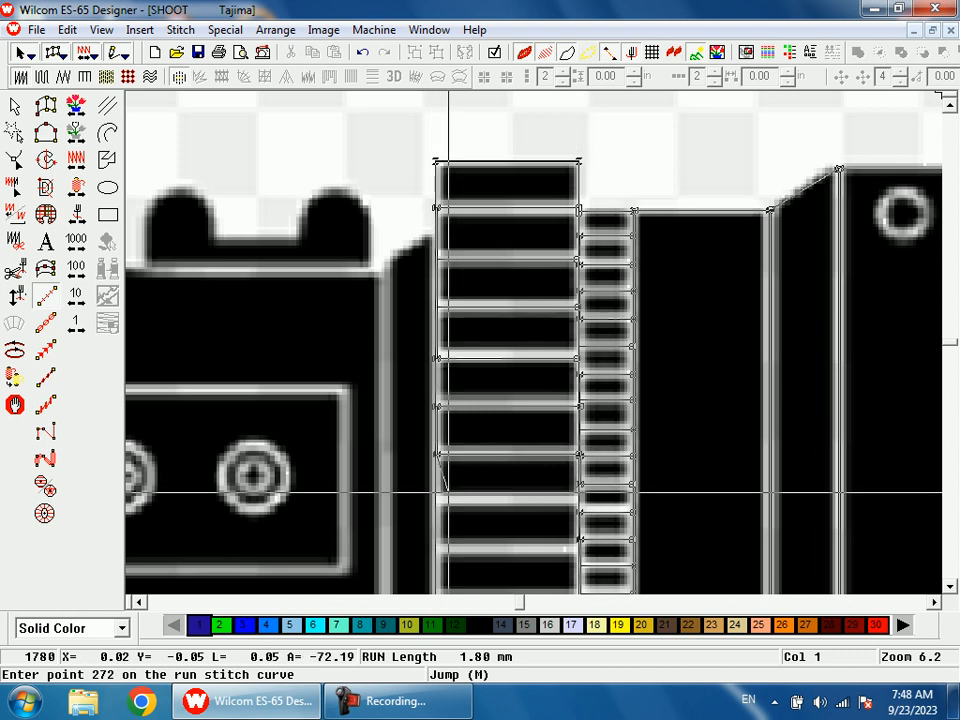
pyautogui.click(487, 381)
pyautogui.click(491, 384)
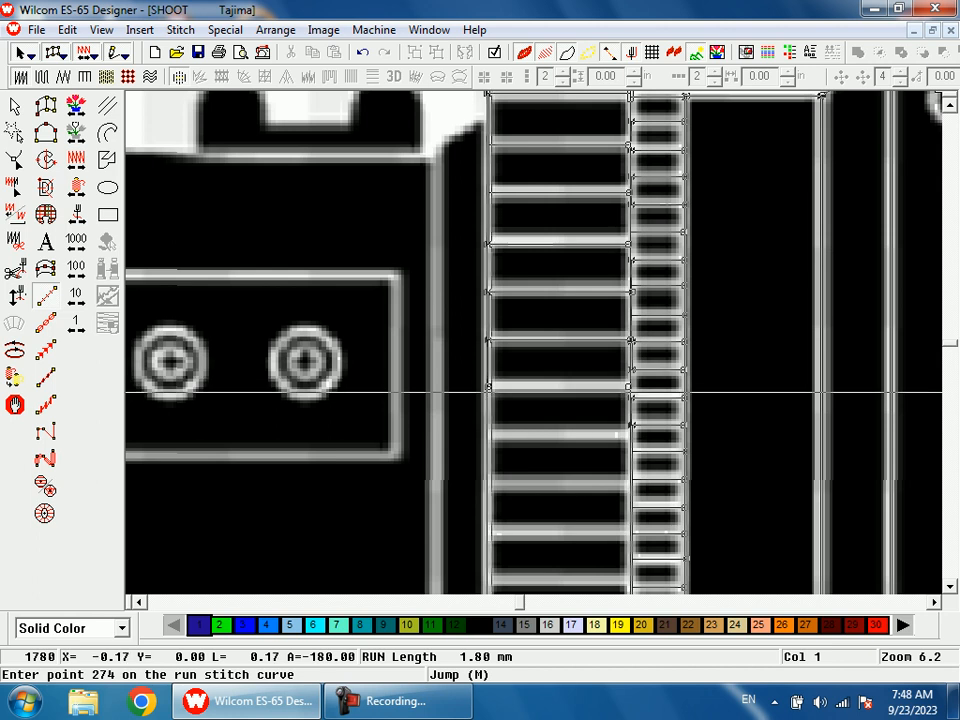
pyautogui.click(628, 438)
pyautogui.click(616, 432)
pyautogui.click(629, 436)
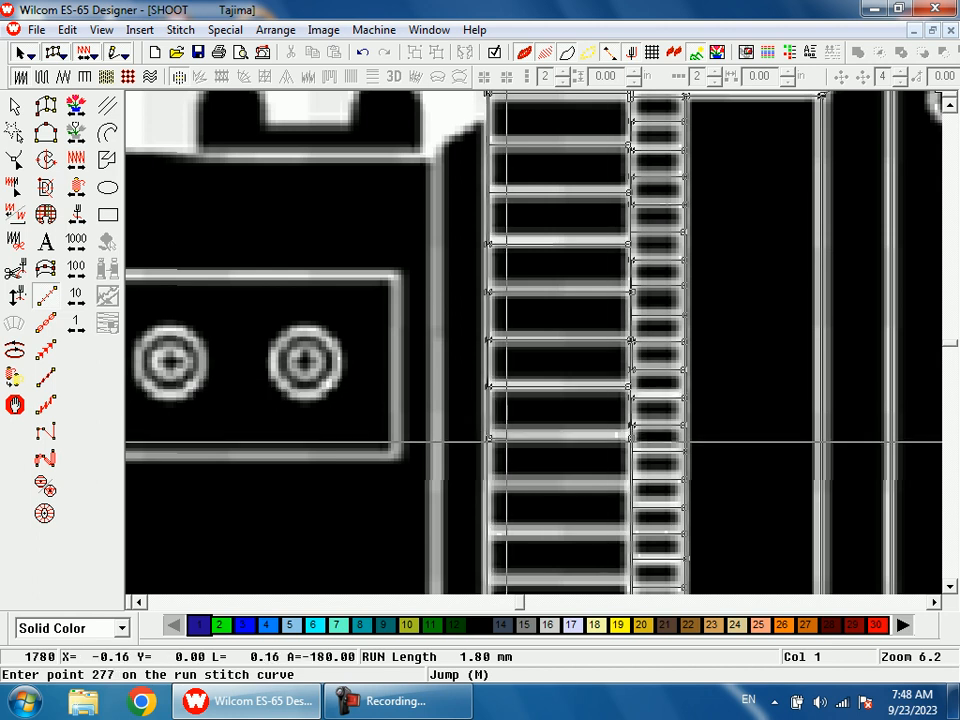
# Continue down the wide ladder and trace its ninth to eleventh rungs, retracing each one
pyautogui.press('c')
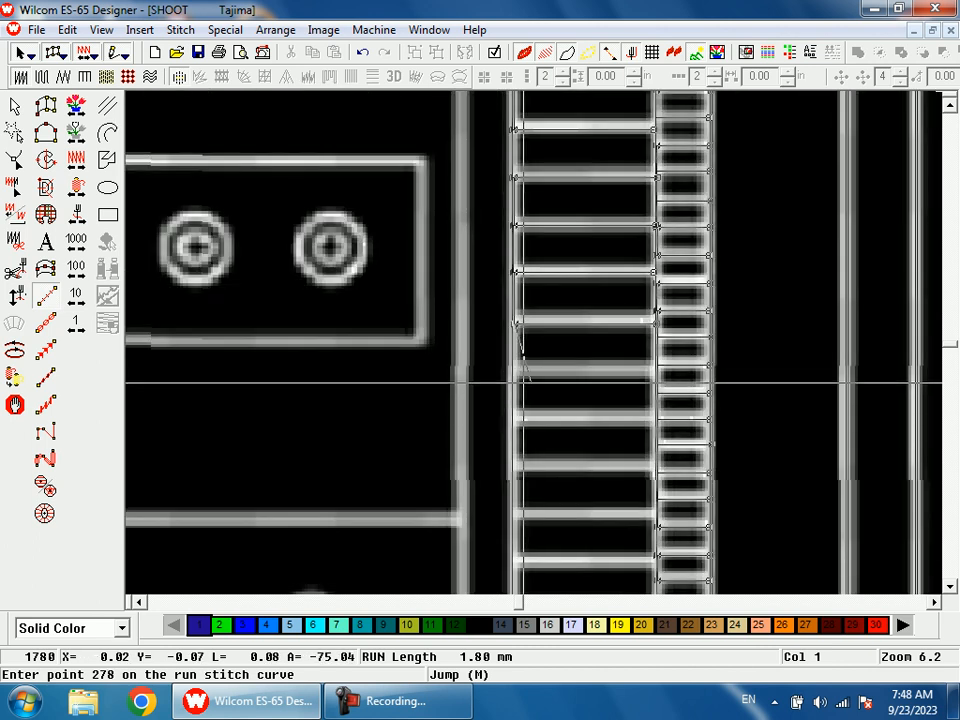
pyautogui.click(638, 371)
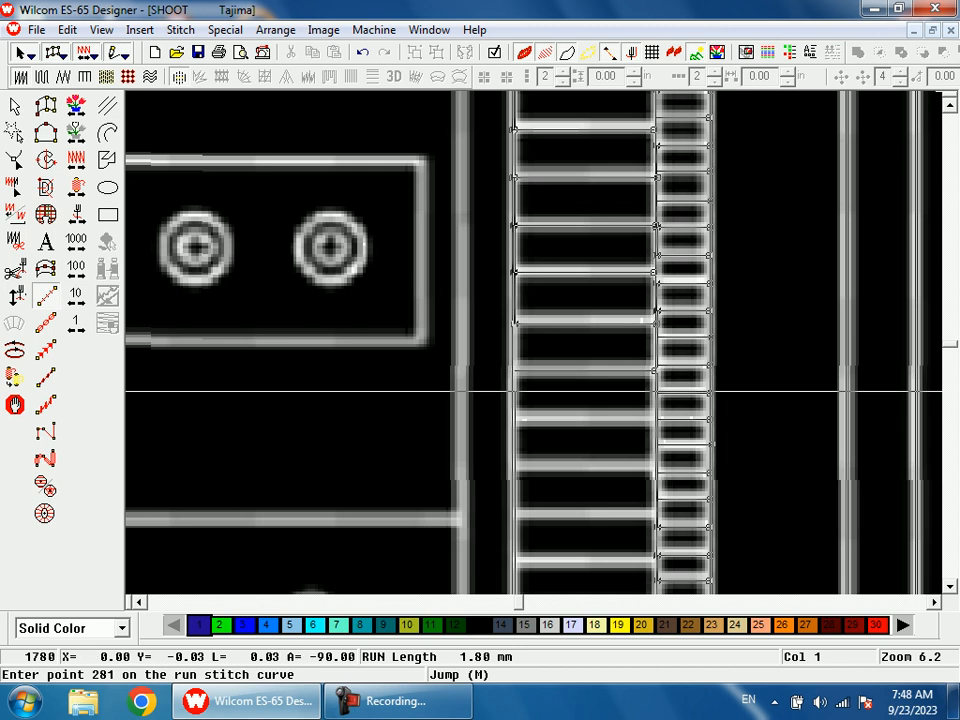
pyautogui.click(645, 411)
pyautogui.click(655, 410)
pyautogui.click(620, 458)
pyautogui.click(512, 463)
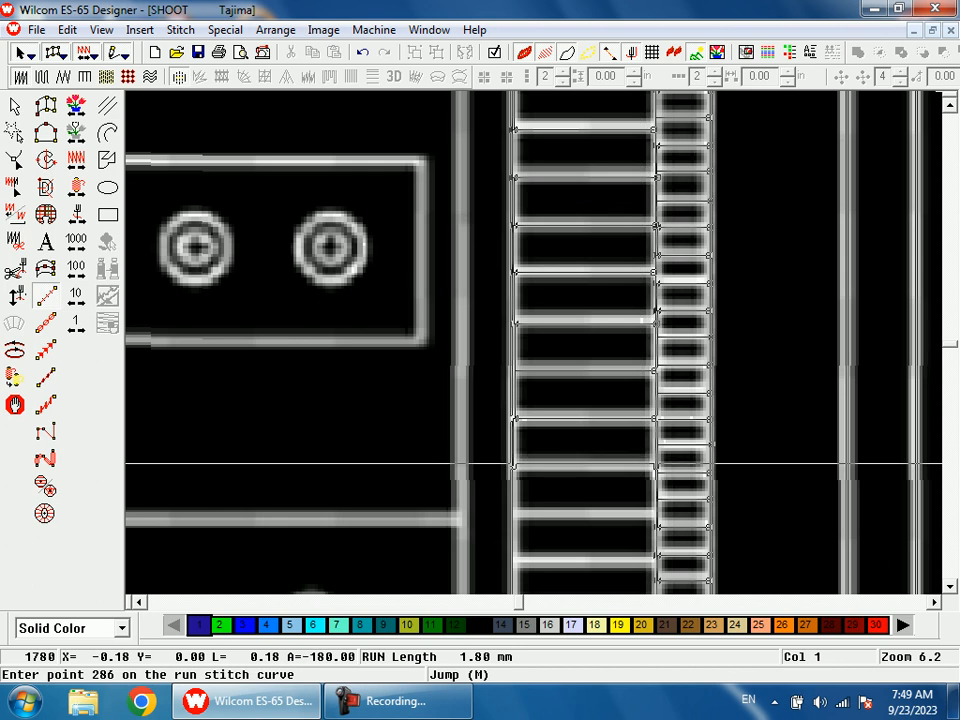
# Trace the wide ladder's twelfth to fourteenth rungs, retracing each one back to the outer side
pyautogui.click(514, 533)
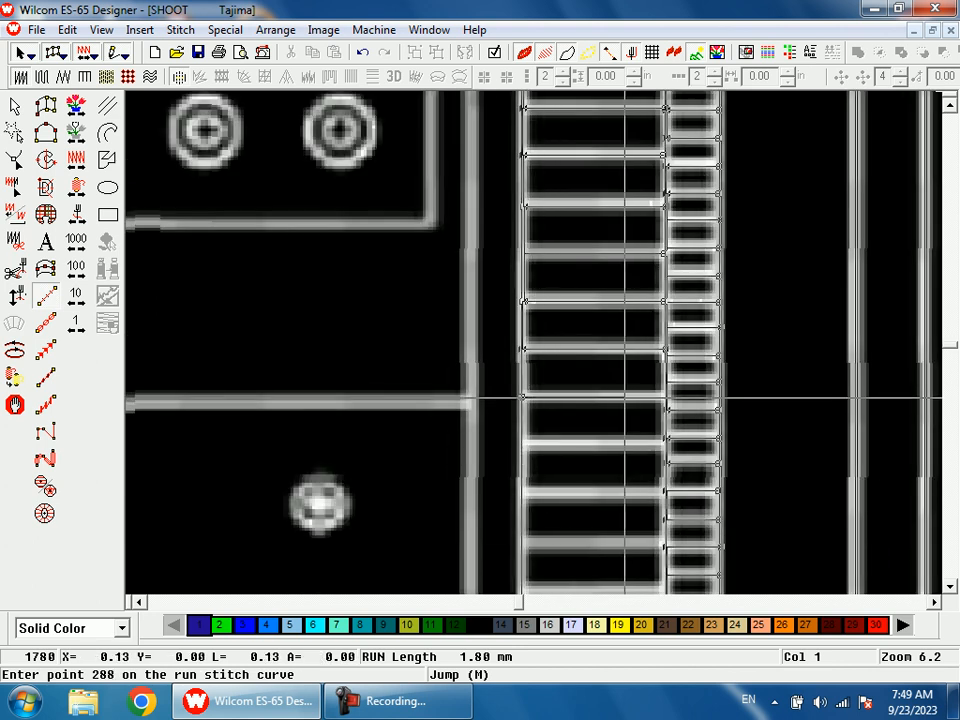
pyautogui.click(520, 398)
pyautogui.click(522, 443)
pyautogui.click(524, 437)
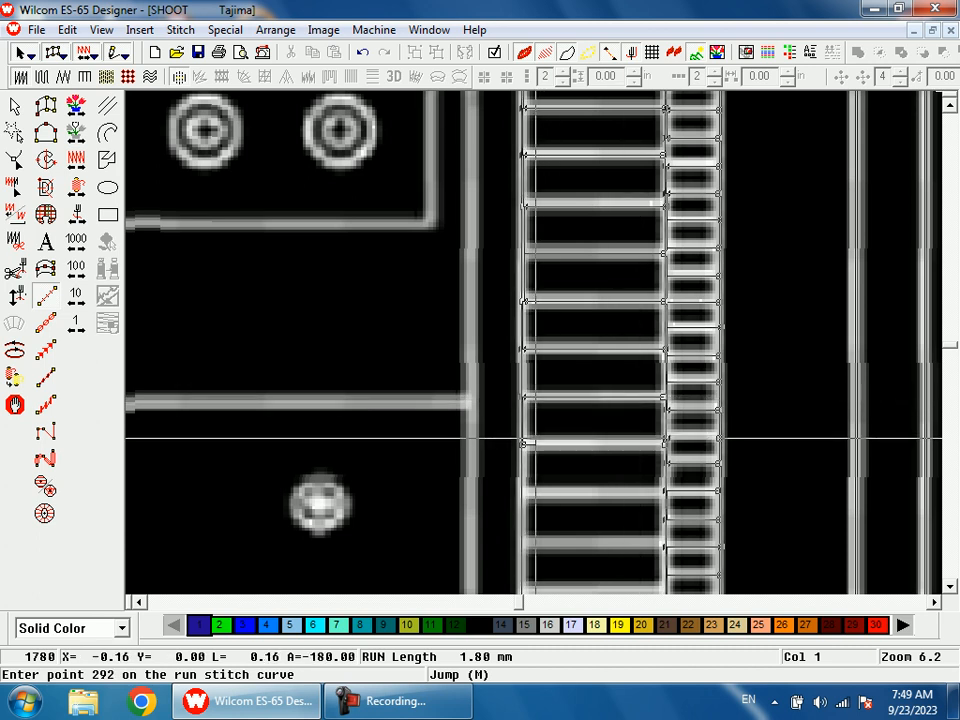
pyautogui.click(522, 494)
pyautogui.click(524, 500)
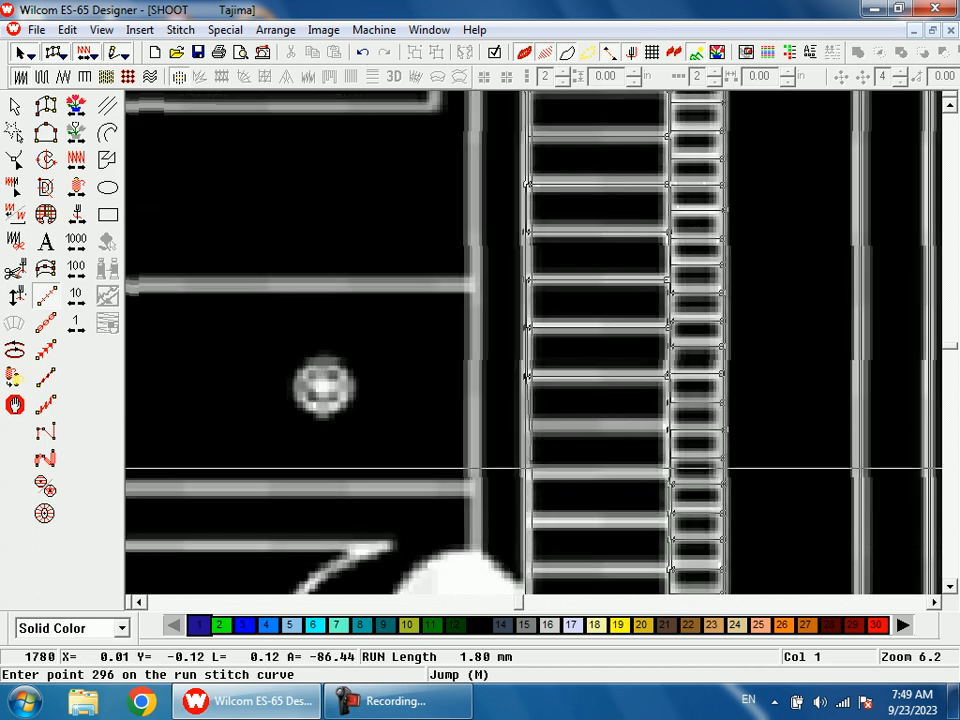
# Trace the wide ladder's fifteenth to eighteenth rungs, retracing each one
pyautogui.click(525, 426)
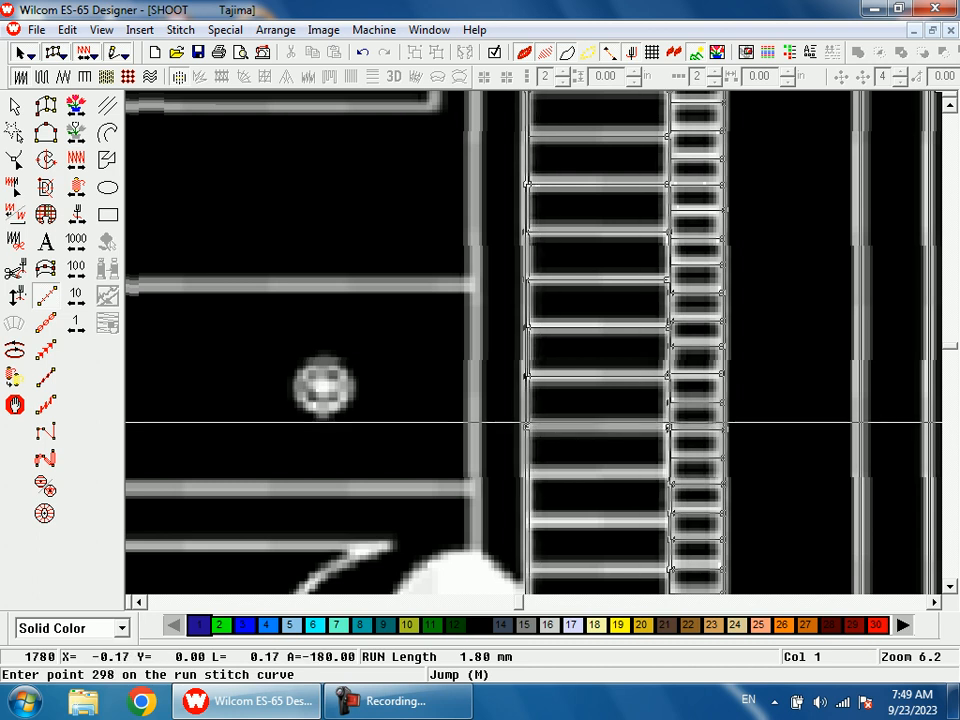
pyautogui.click(527, 468)
pyautogui.click(527, 468)
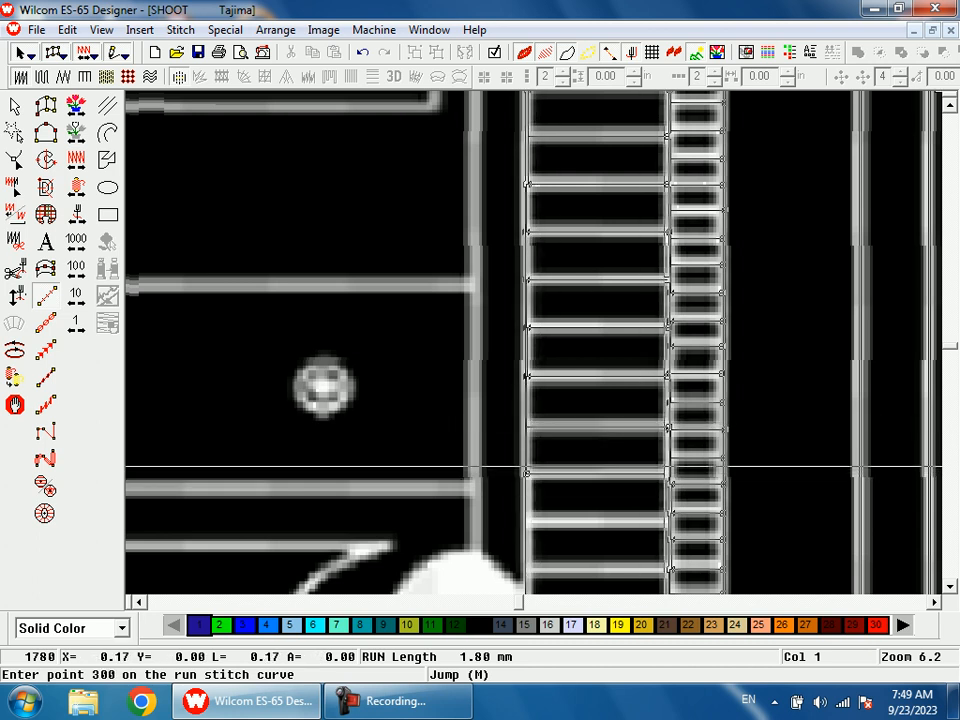
pyautogui.click(527, 467)
pyautogui.click(525, 568)
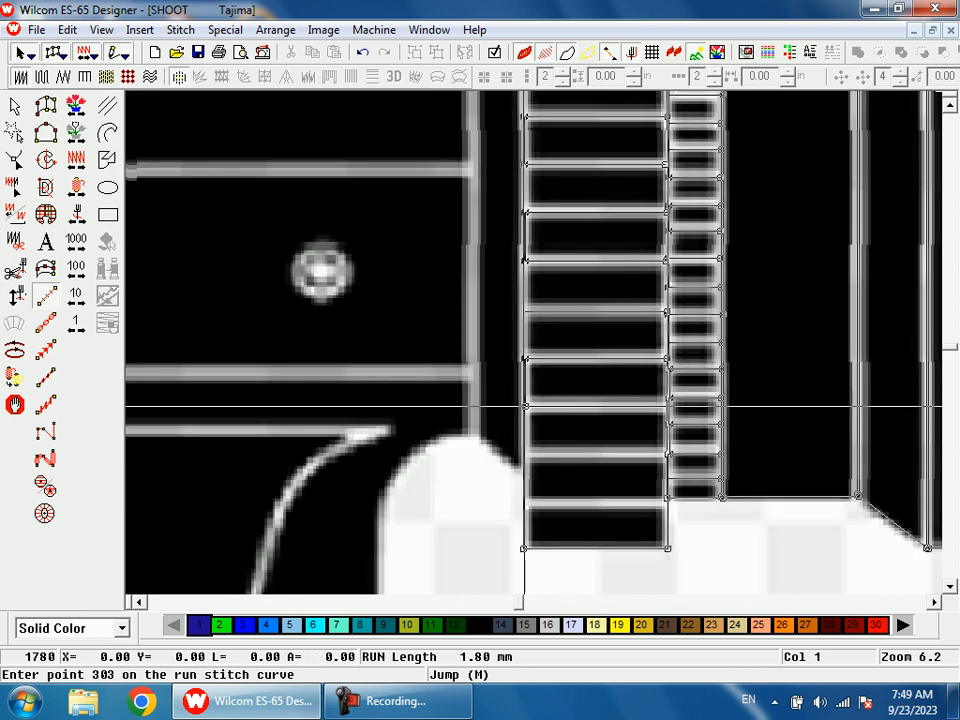
pyautogui.click(667, 399)
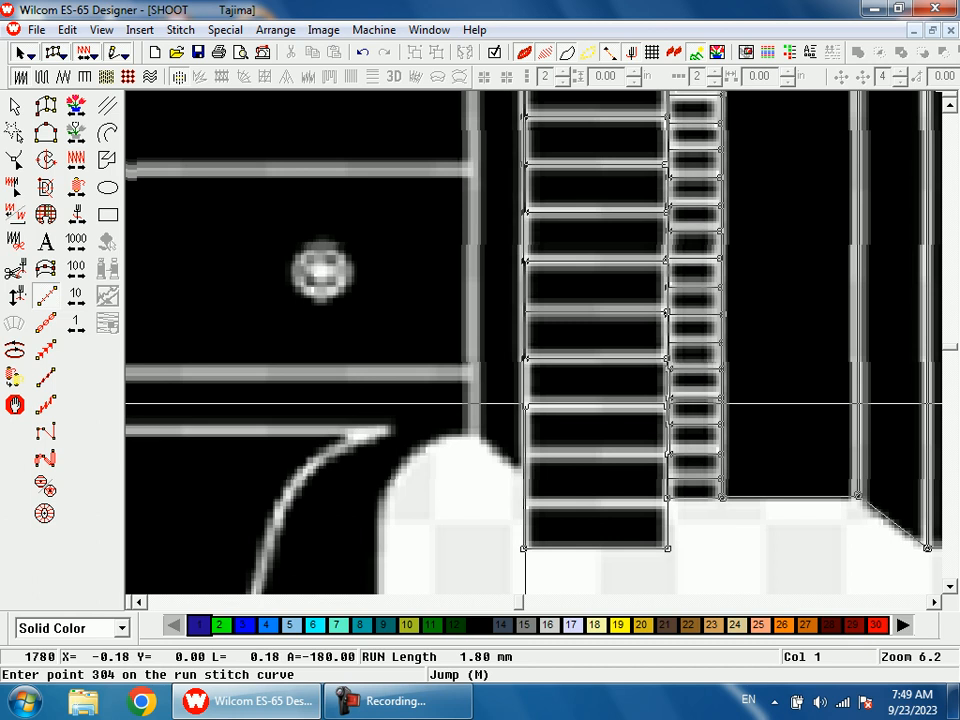
pyautogui.click(525, 449)
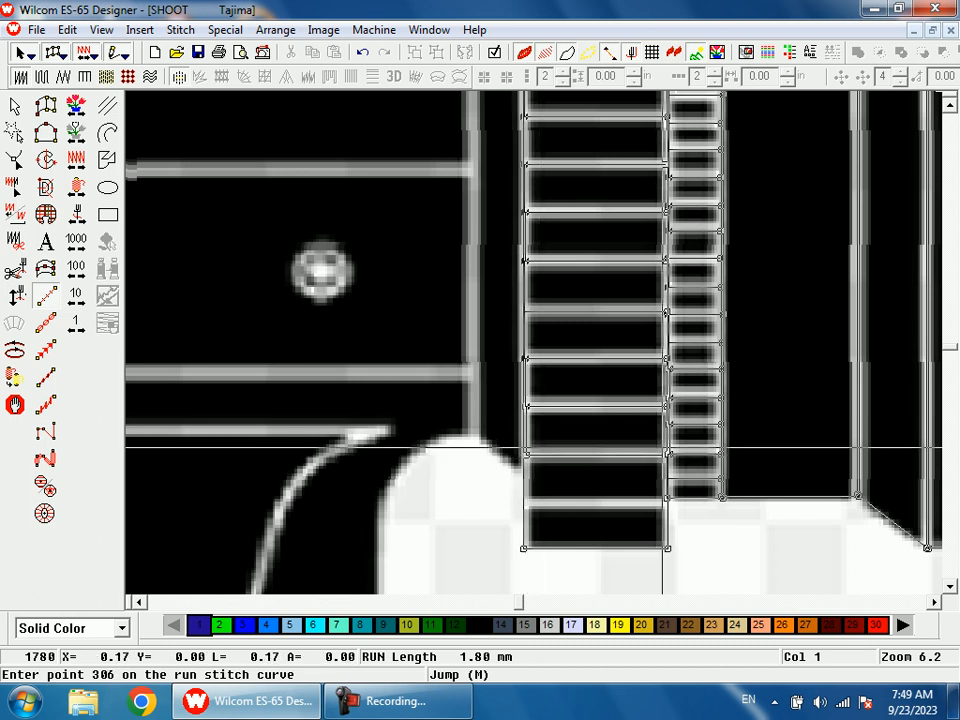
pyautogui.click(524, 449)
pyautogui.click(523, 502)
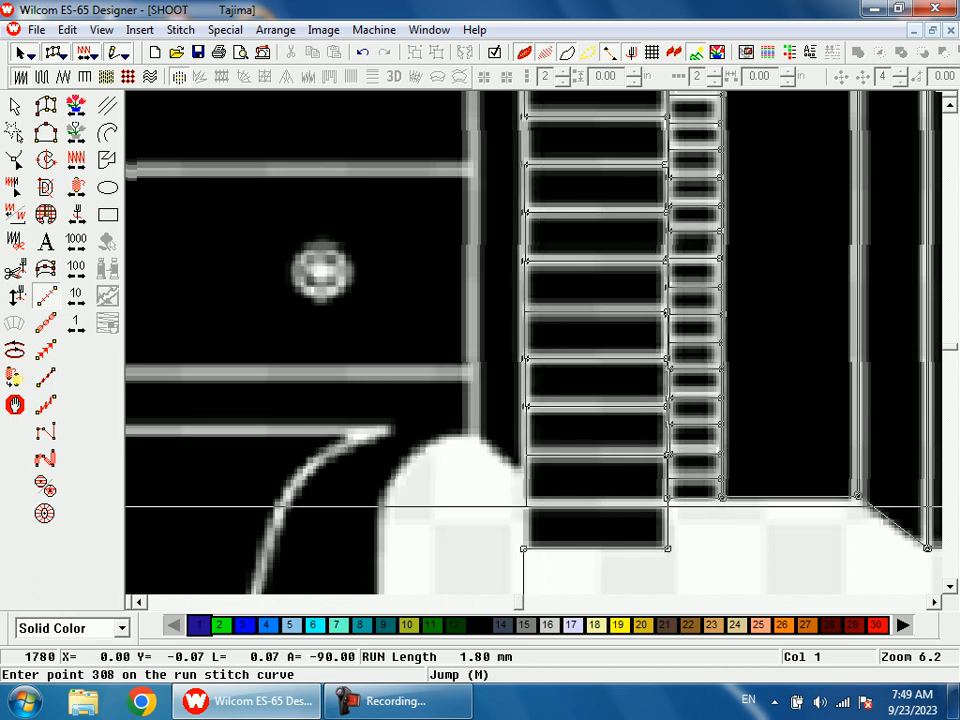
pyautogui.click(666, 497)
pyautogui.press('BackSpace')
pyautogui.press('BackSpace')
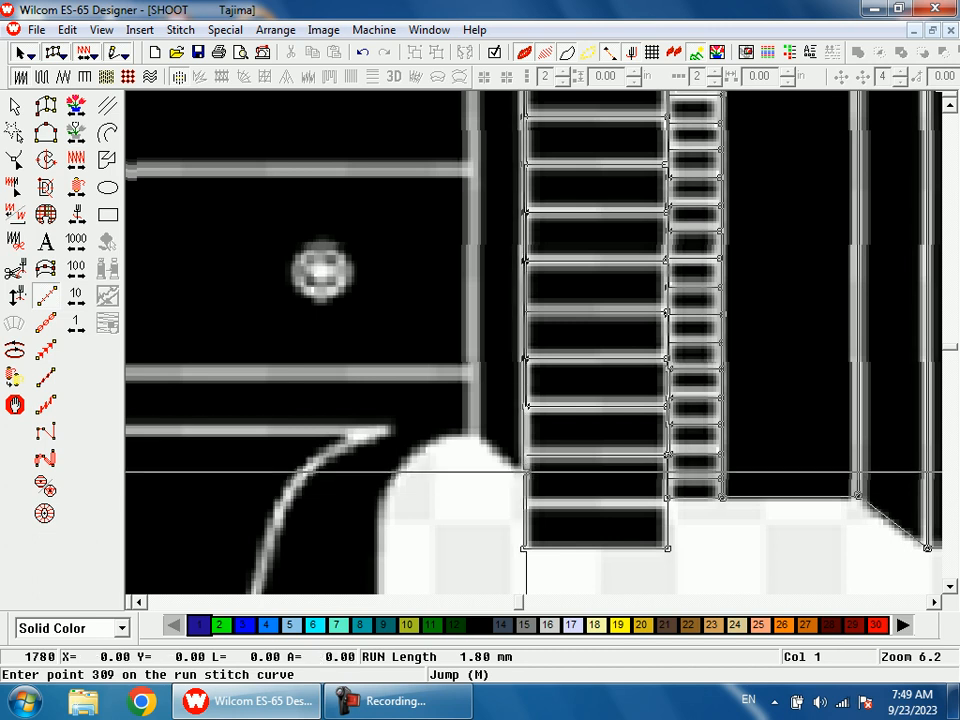
# Run the line to the gun body's lower front corner, then up its front edge and across the top slant to the ladder
pyautogui.click(474, 432)
pyautogui.hotkey('shift', 'z')
pyautogui.hotkey('shift', 'z')
pyautogui.press('b')
pyautogui.moveTo(527, 226); pyautogui.dragTo(519, 370)
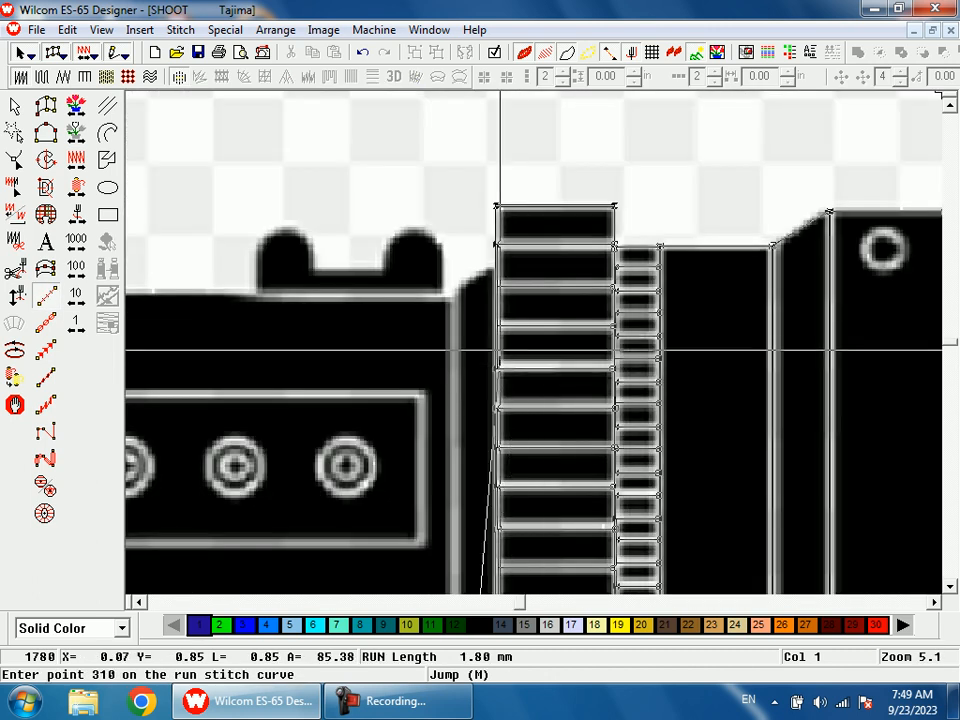
pyautogui.click(455, 293)
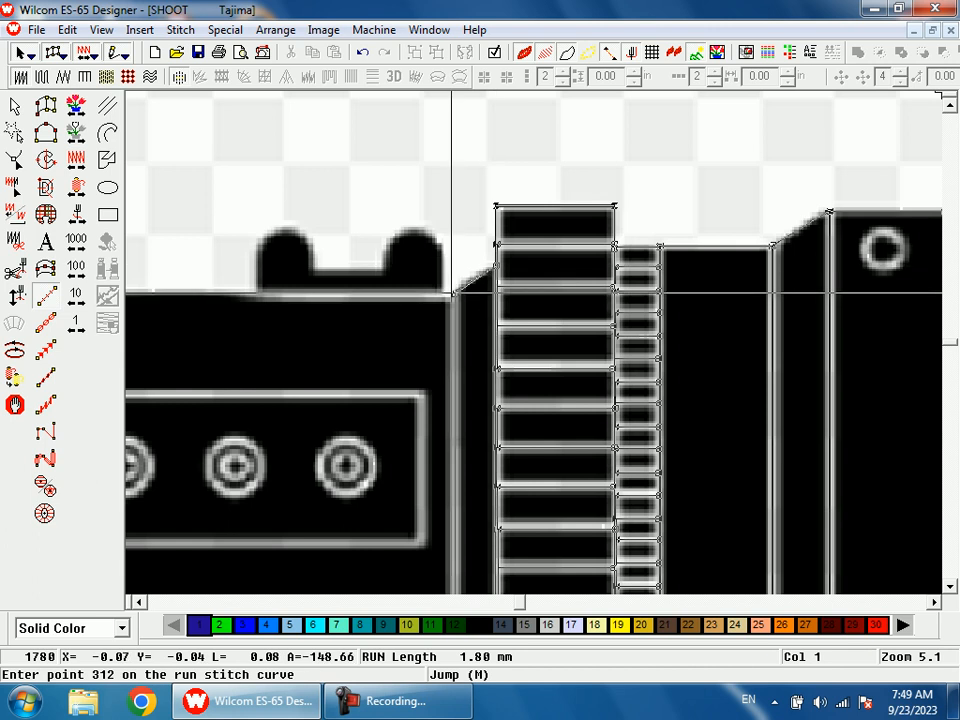
# Run the line back down the gun body's front edge to its lower corner and into the curve above the grip
pyautogui.hotkey('shift', 'z')
pyautogui.hotkey('shift', 'z')
pyautogui.press('b')
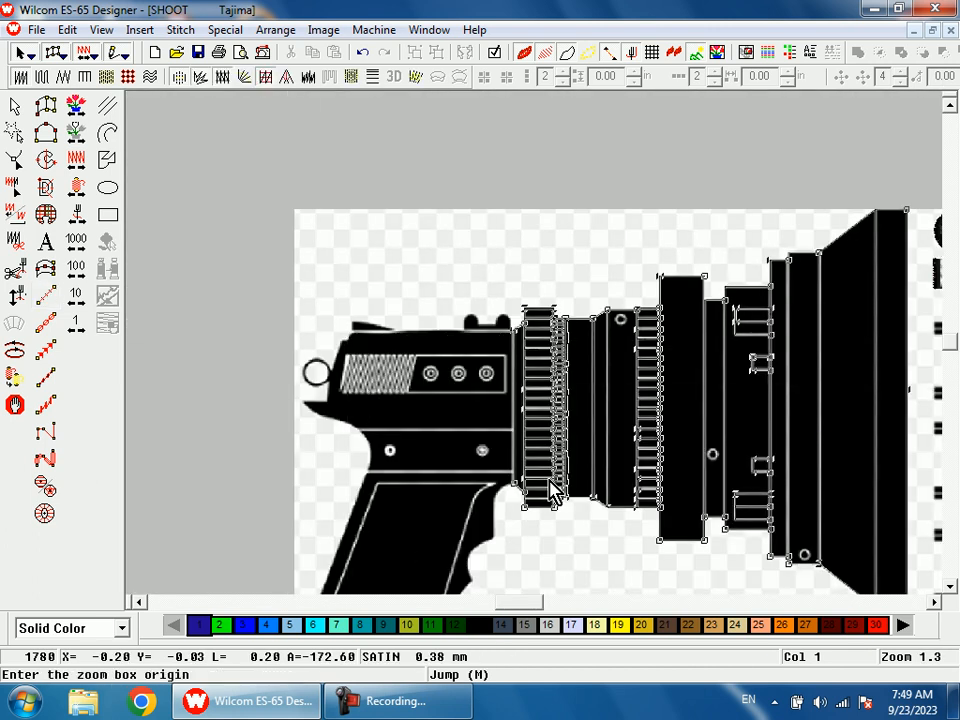
pyautogui.moveTo(497, 400); pyautogui.dragTo(536, 497)
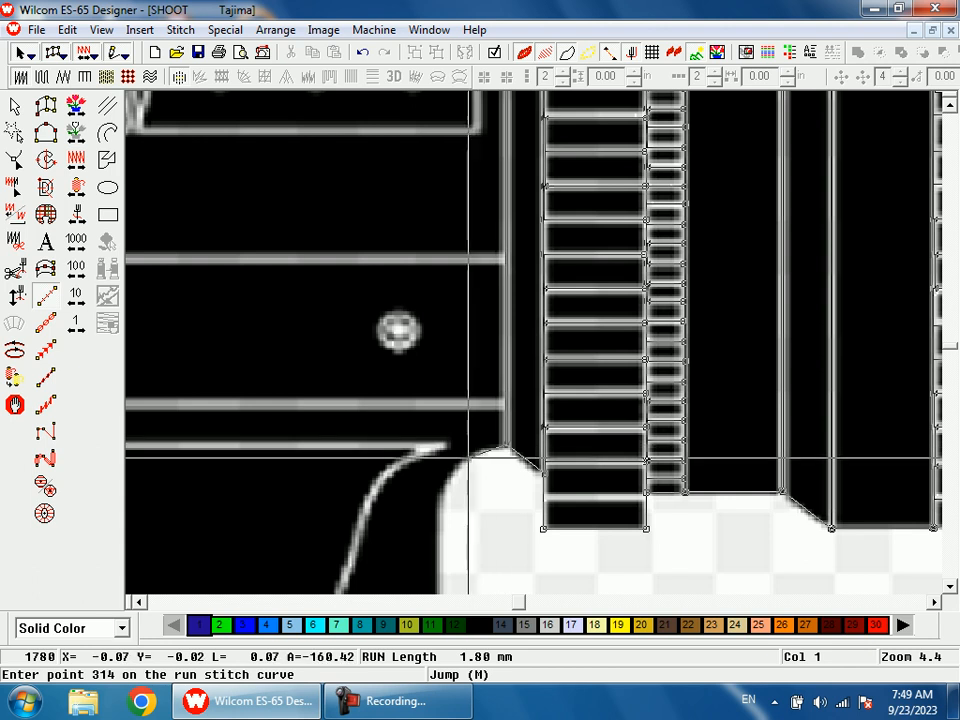
pyautogui.click(437, 456)
# Trace down the grip's straight front side to the start of the first finger groove
pyautogui.hotkey('shift', 'z')
pyautogui.hotkey('shift', 'z')
pyautogui.press('b')
pyautogui.moveTo(487, 405); pyautogui.dragTo(514, 519)
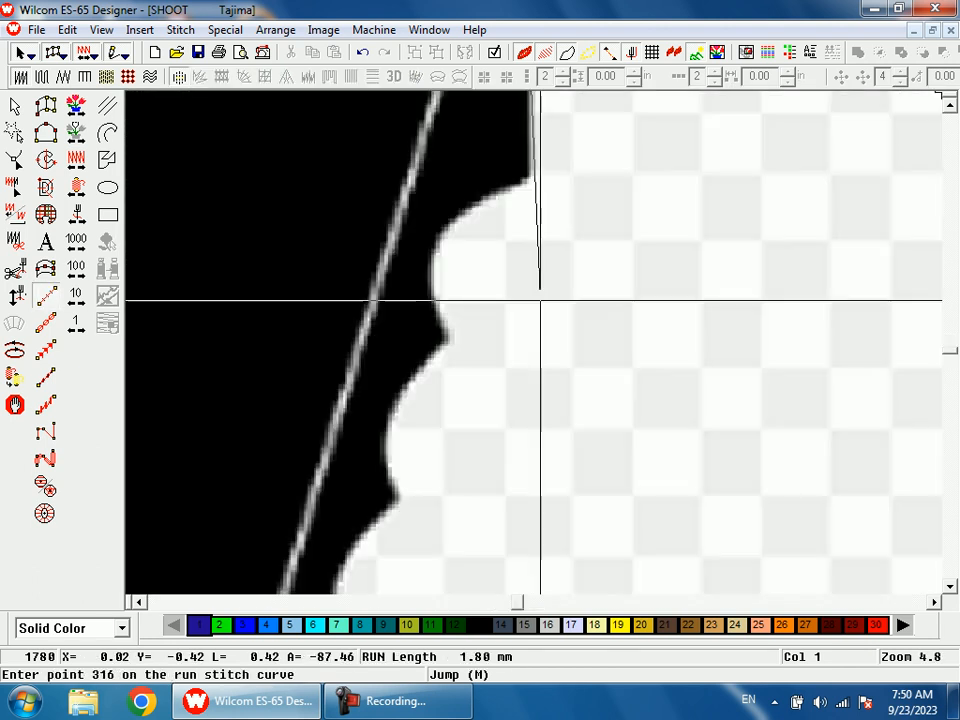
pyautogui.click(528, 180)
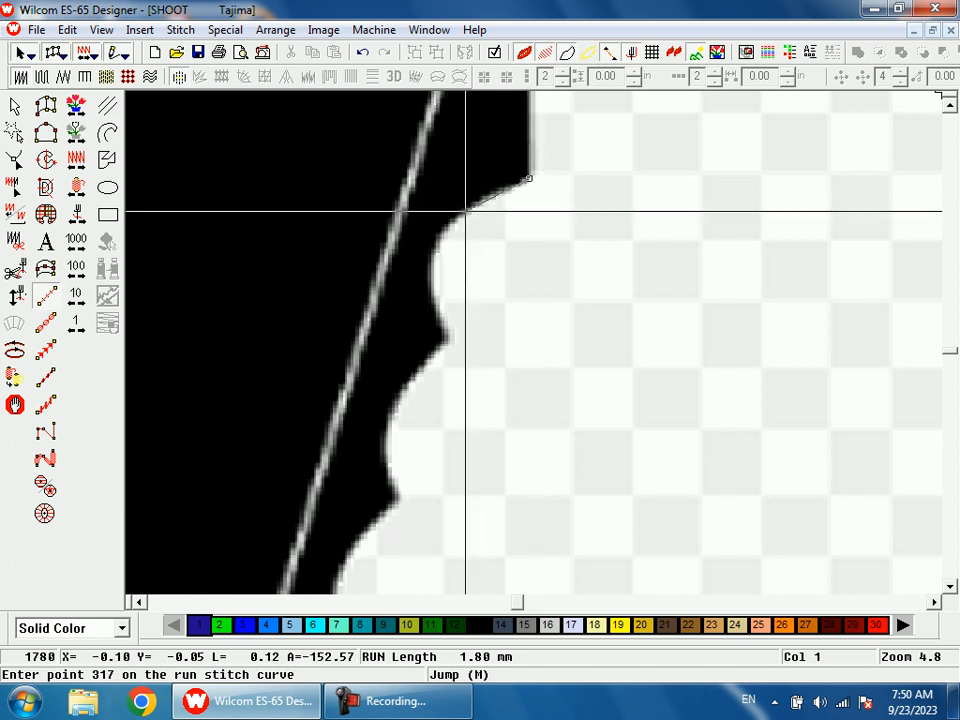
# Trace the grip's three curved finger grooves, placing points along each curve and at each tip
pyautogui.click(430, 277)
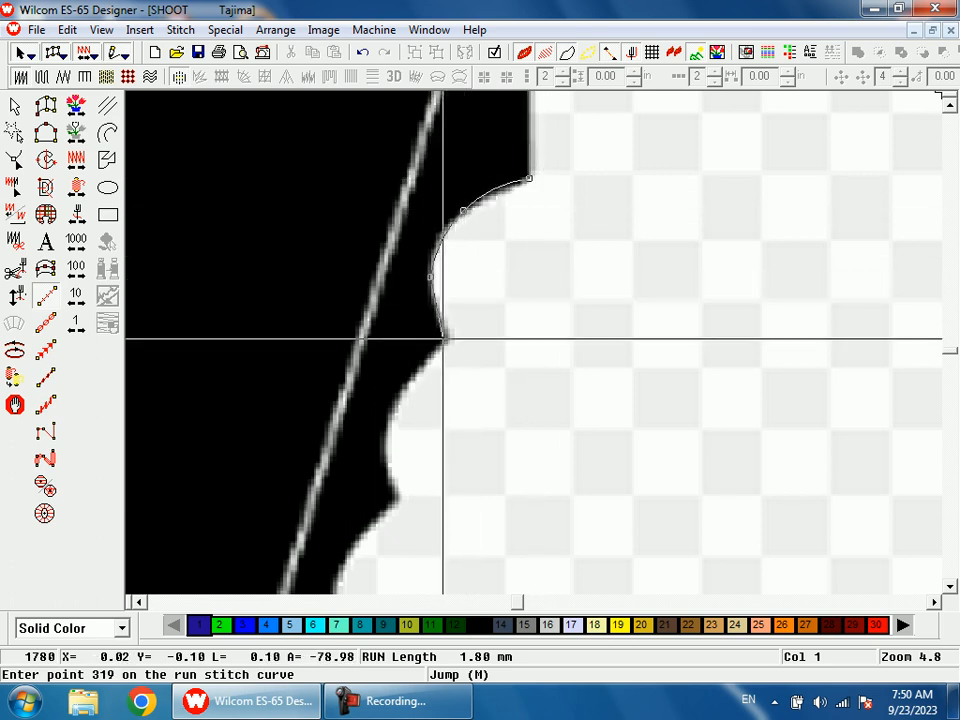
pyautogui.click(401, 391)
pyautogui.click(388, 451)
pyautogui.click(400, 497)
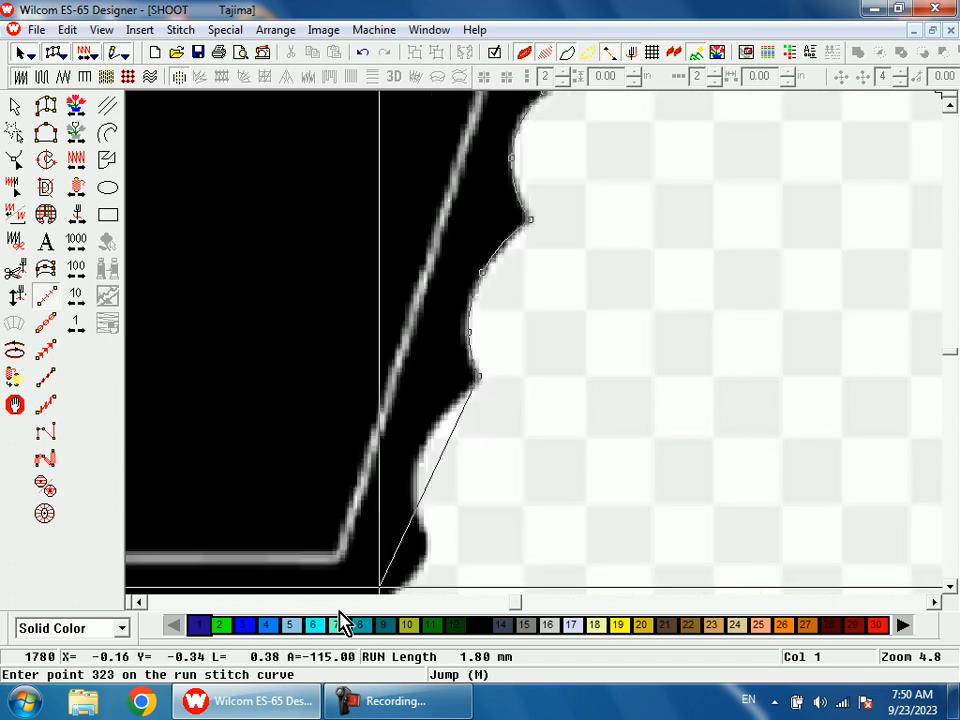
pyautogui.click(427, 439)
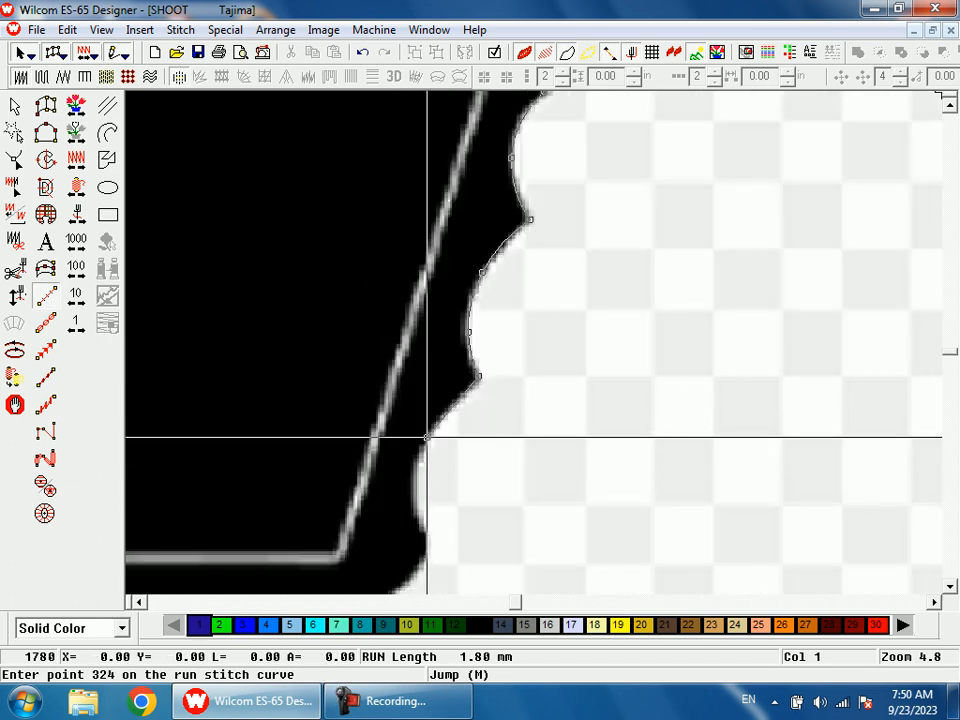
pyautogui.click(417, 500)
pyautogui.click(470, 425)
# Trace the grip's rounded lower front corner, its bottom edge and the square notch up to the lower ring
pyautogui.click(446, 467)
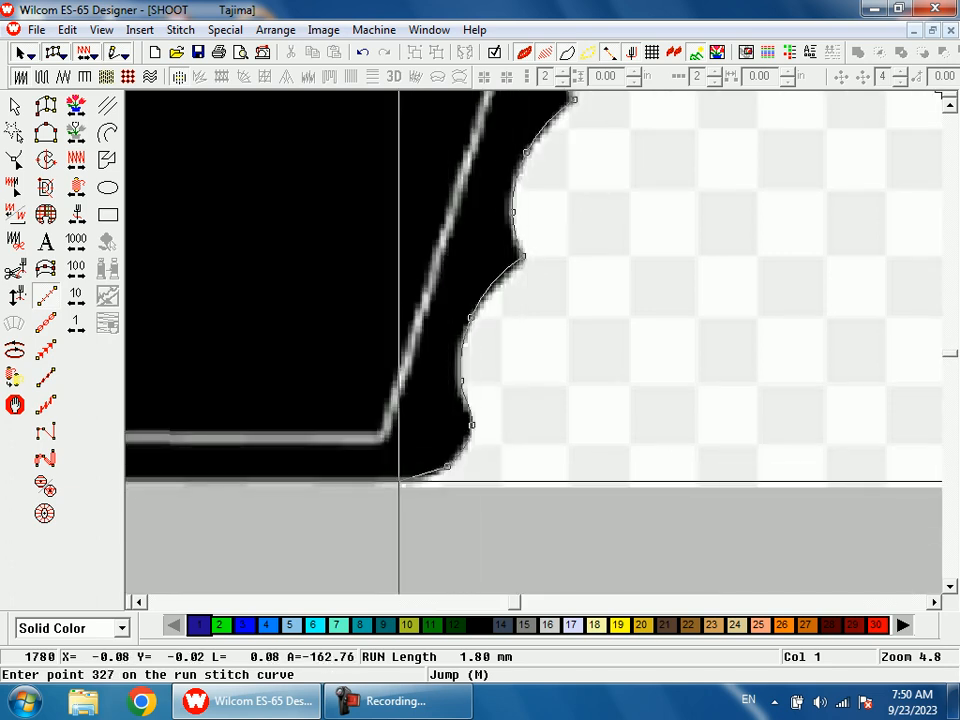
pyautogui.hotkey('shift', 'z')
pyautogui.hotkey('shift', 'z')
pyautogui.press('b')
pyautogui.moveTo(453, 327); pyautogui.dragTo(428, 421)
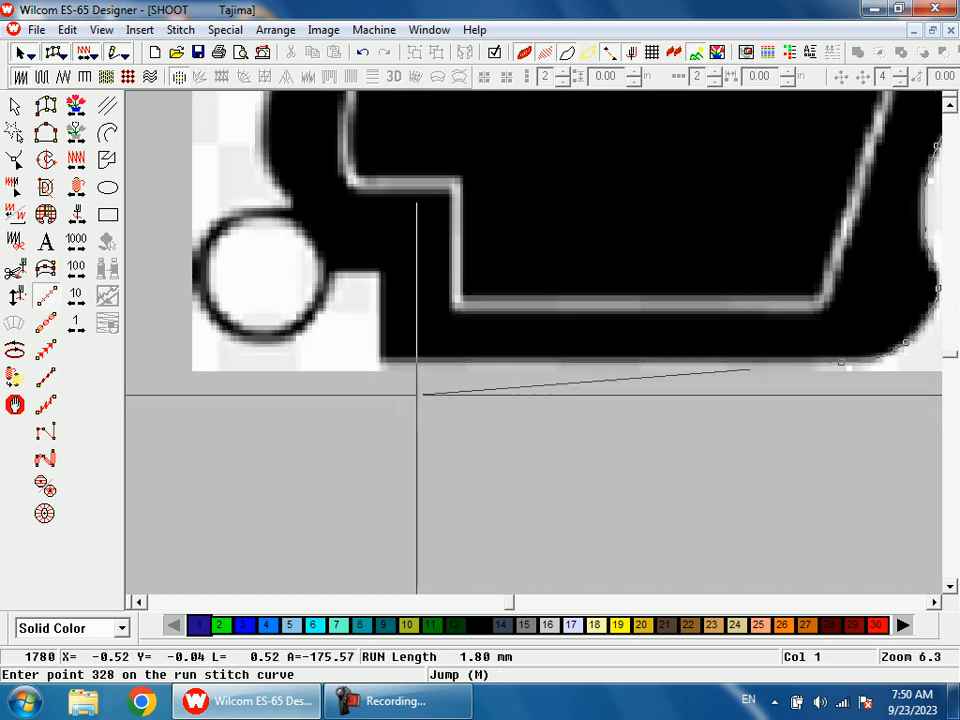
pyautogui.click(380, 364)
pyautogui.click(379, 270)
pyautogui.click(327, 269)
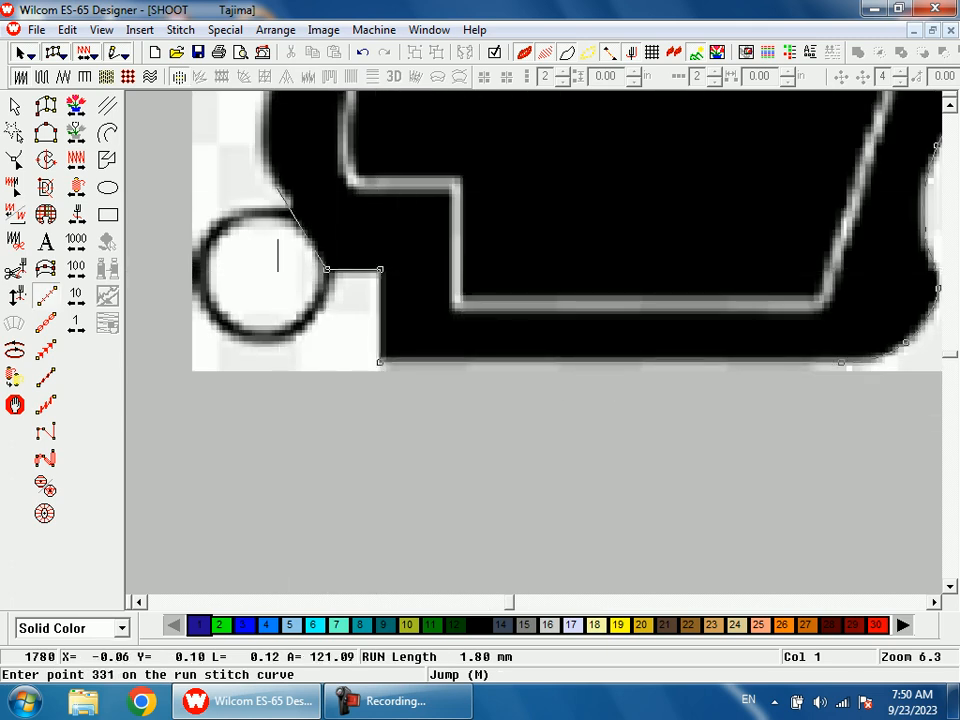
# Trace the grip's lower rear curve above the ring and its straight back edge up to the gun body
pyautogui.click(388, 270)
pyautogui.click(391, 210)
pyautogui.hotkey('shift', 'z')
pyautogui.hotkey('shift', 'z')
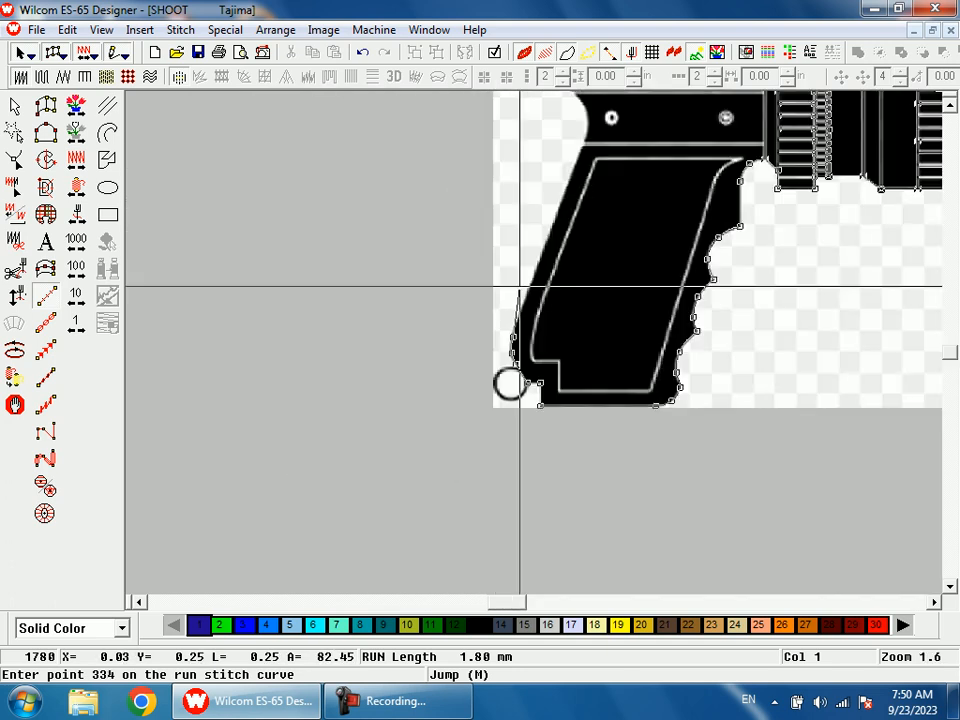
pyautogui.press('b')
pyautogui.moveTo(586, 125); pyautogui.dragTo(605, 210)
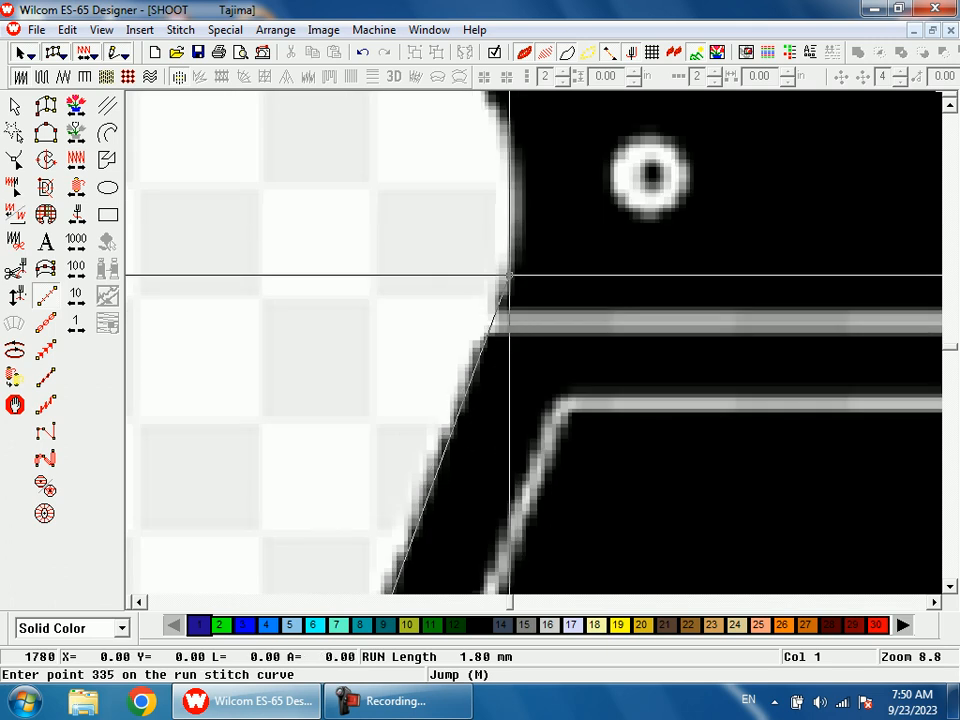
pyautogui.click(509, 275)
# Trace the rear curve above the grip out to the hook's tip, then along the hook's top to the body
pyautogui.click(512, 262)
pyautogui.click(474, 268)
pyautogui.hotkey('shift', 'z')
pyautogui.click(432, 268)
pyautogui.click(359, 245)
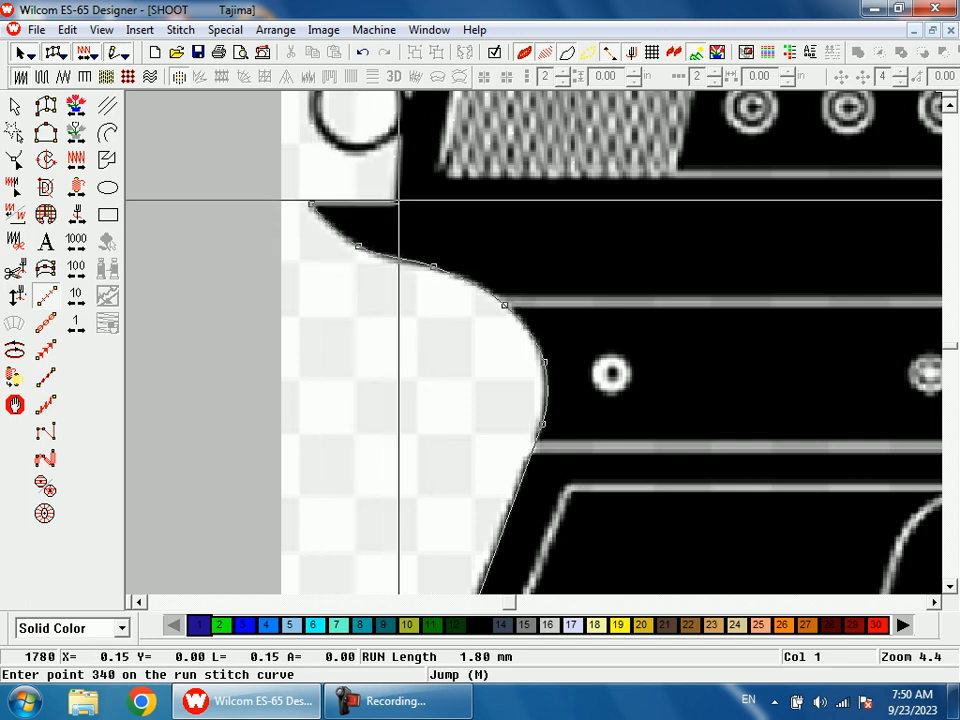
pyautogui.click(396, 202)
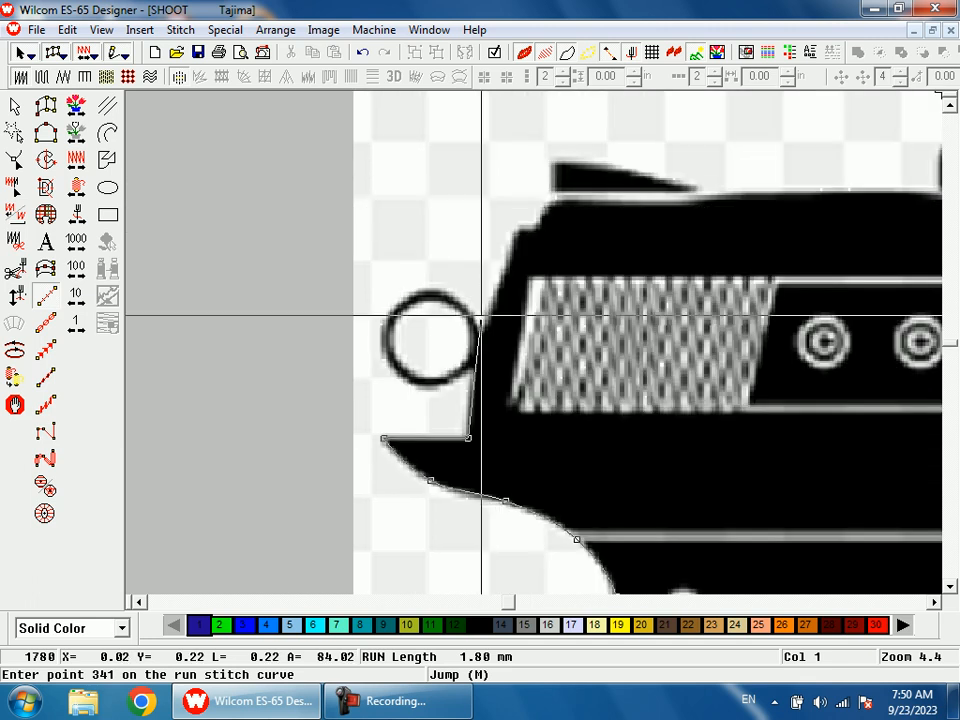
# Trace the body's slanted rear edge past the upper ring and up the stepped corner to the top edge
pyautogui.click(484, 327)
pyautogui.click(517, 229)
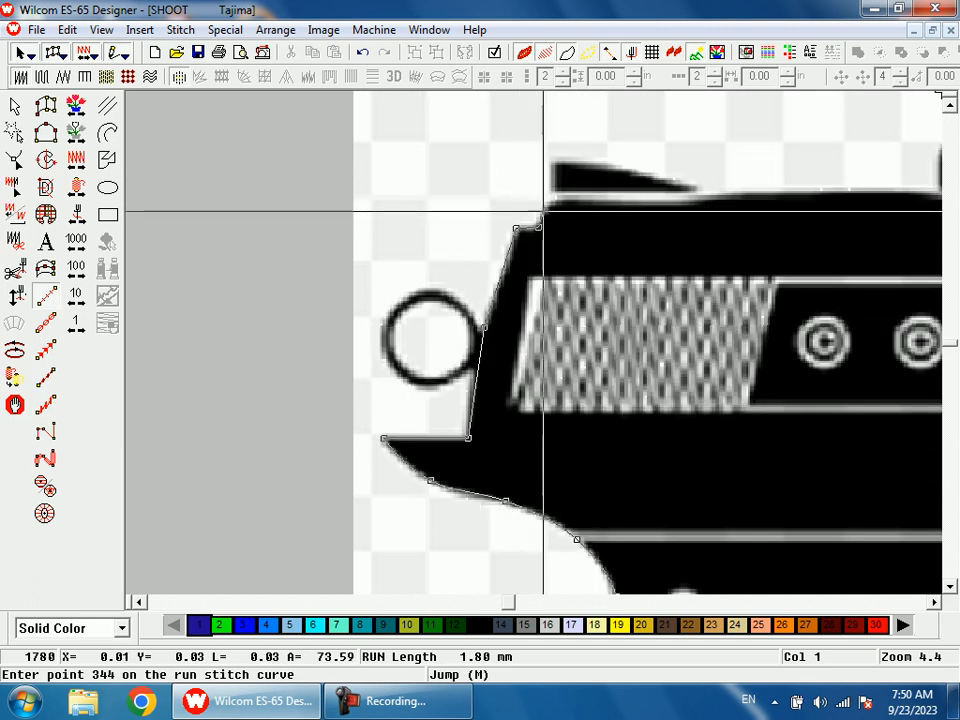
pyautogui.click(546, 210)
pyautogui.click(553, 202)
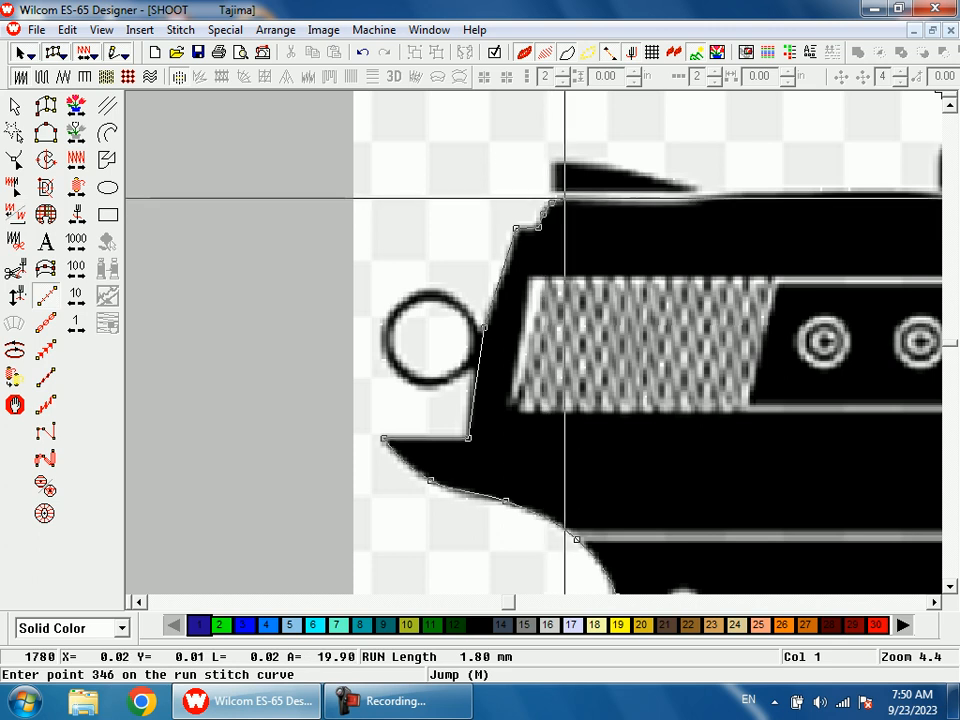
pyautogui.click(565, 195)
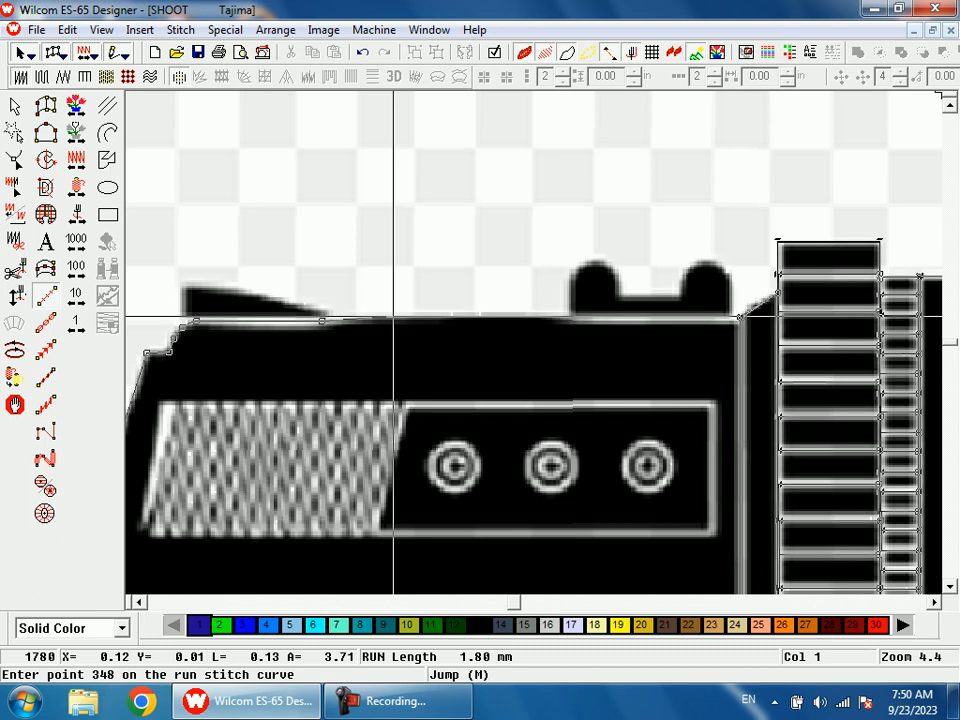
# Trace the body's top edge forward to its front corner, then retrace it back to the rear corner
pyautogui.click(393, 315)
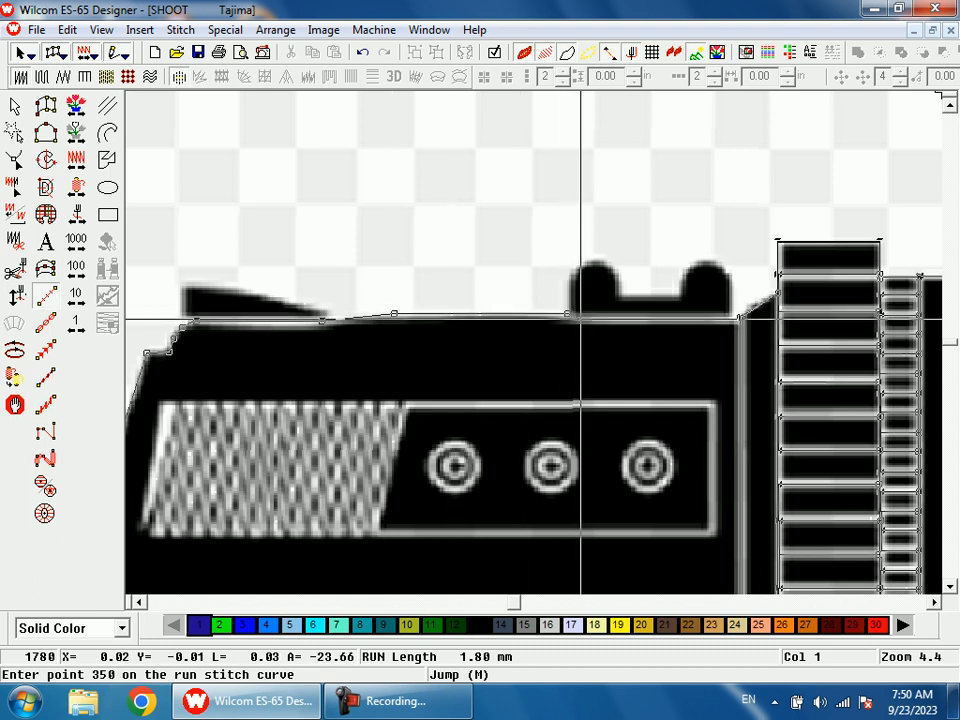
pyautogui.click(741, 315)
pyautogui.click(568, 314)
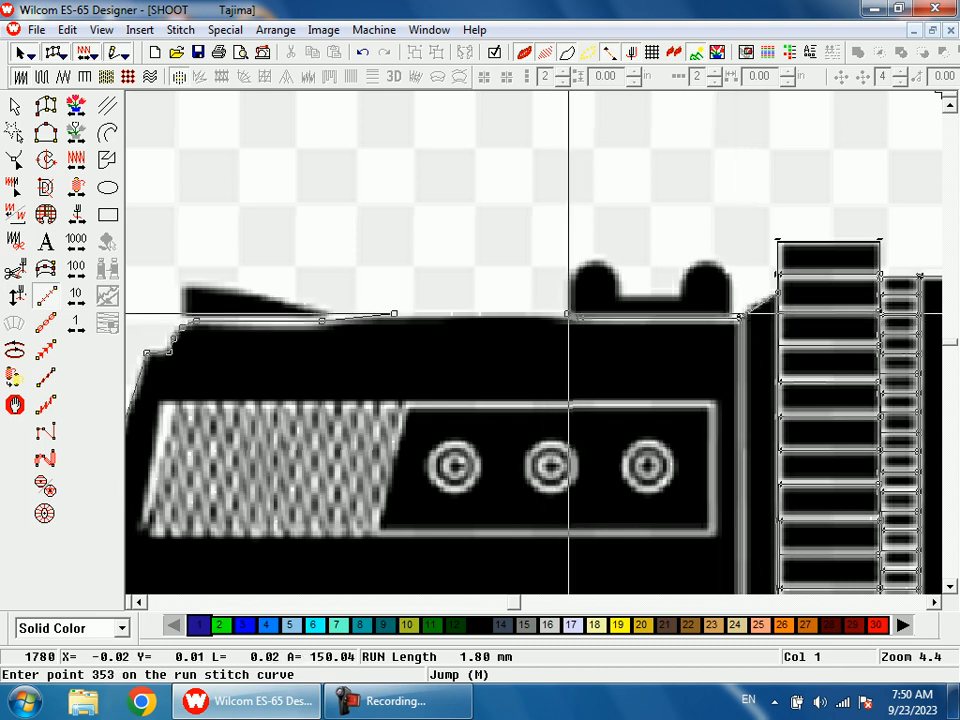
pyautogui.click(567, 314)
pyautogui.press('d')
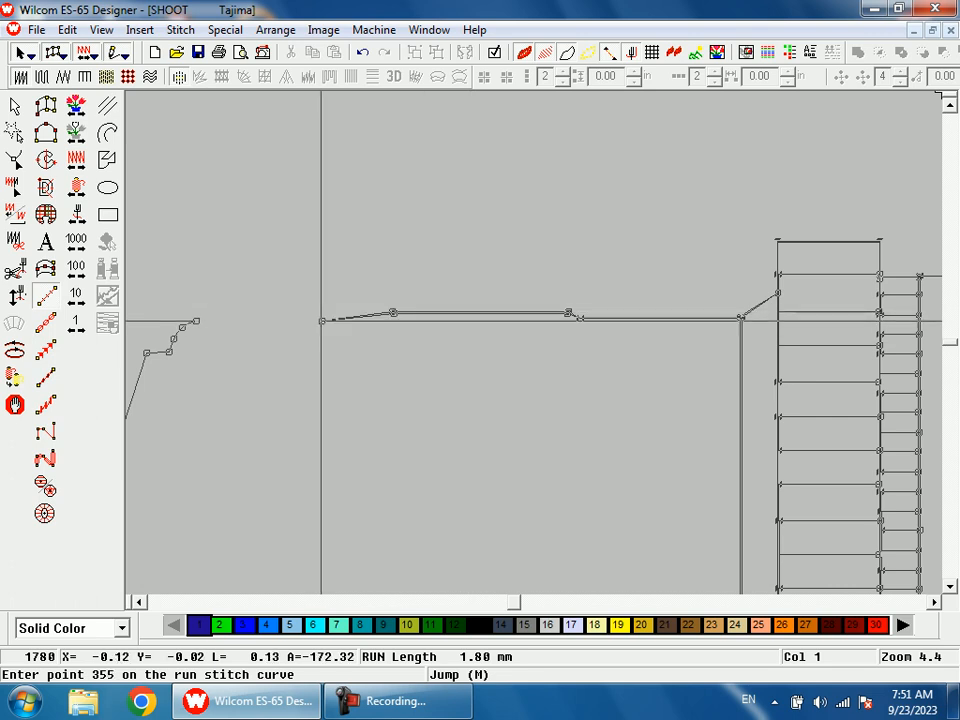
pyautogui.click(321, 320)
pyautogui.click(201, 318)
# Retrace the stepped corner at the body's upper rear down to the start of the slanted rear edge
pyautogui.hotkey('shift', 'z')
pyautogui.press('z')
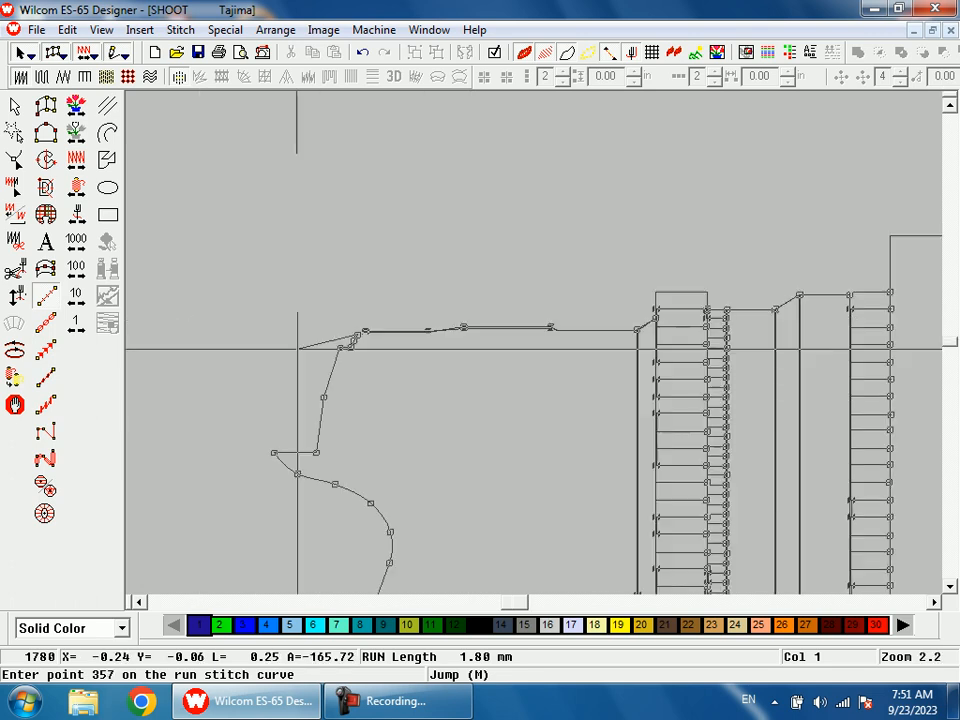
pyautogui.moveTo(332, 289); pyautogui.dragTo(388, 402)
pyautogui.click(526, 293)
pyautogui.click(496, 347)
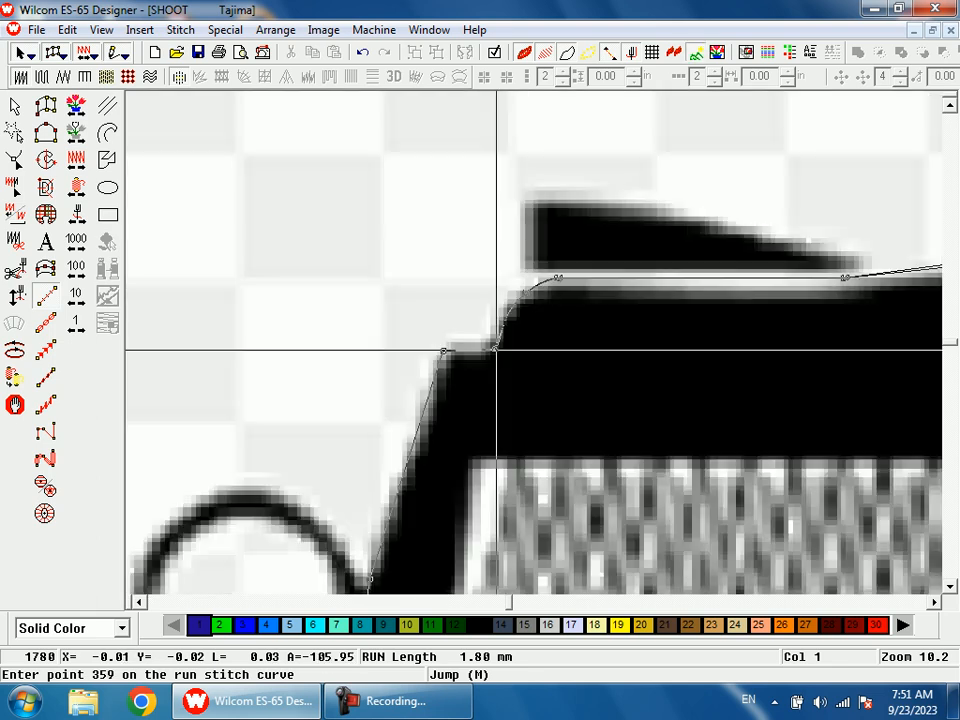
pyautogui.click(488, 350)
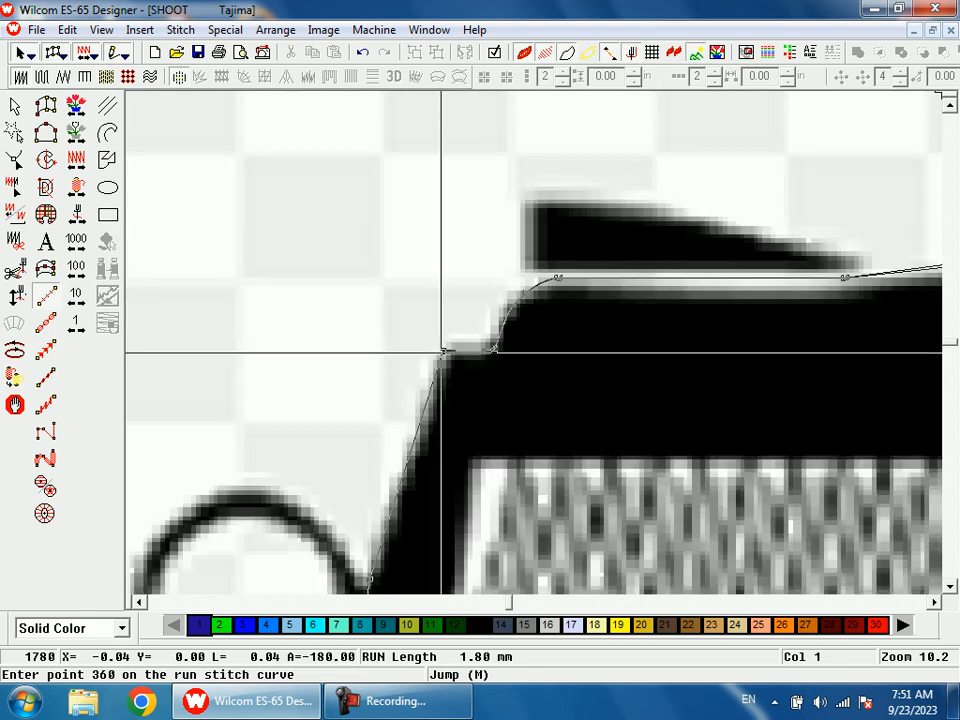
pyautogui.click(443, 352)
# Retrace the body's slanted rear edge down to the hook and along the hook's top to its tip
pyautogui.hotkey('shift', 'z')
pyautogui.hotkey('shift', 'z')
pyautogui.hotkey('shift', 'z')
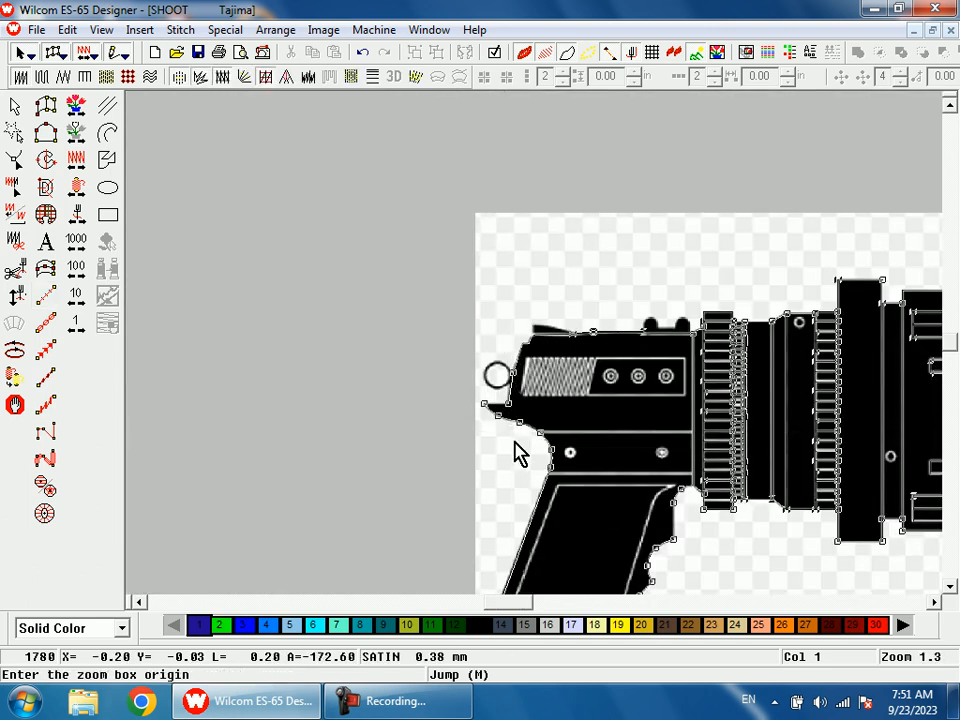
pyautogui.press('b')
pyautogui.moveTo(502, 354); pyautogui.dragTo(533, 465)
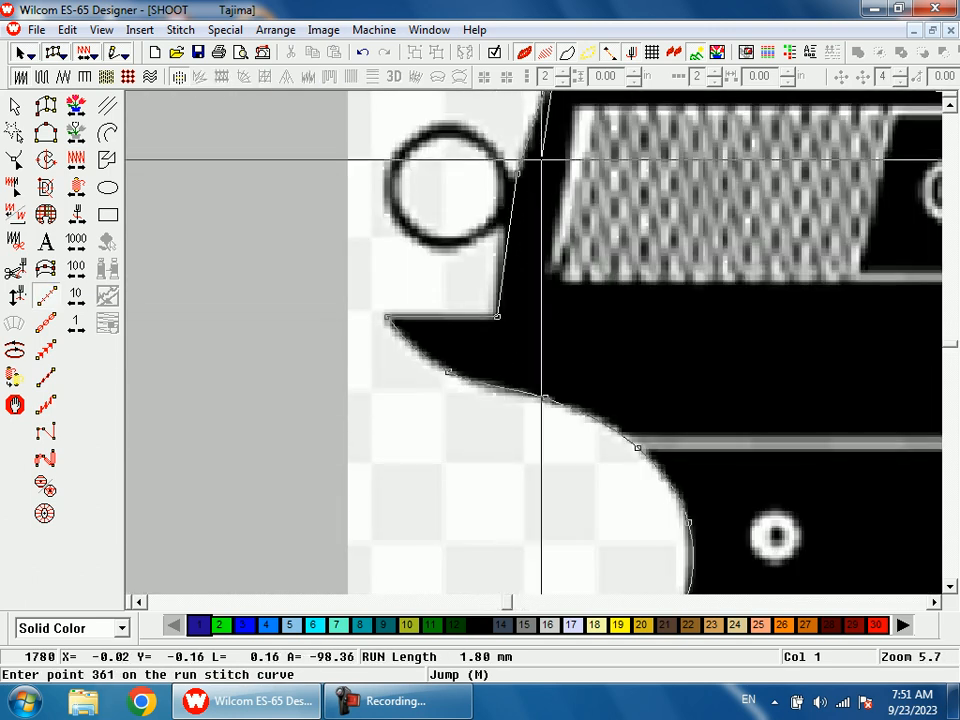
pyautogui.click(517, 180)
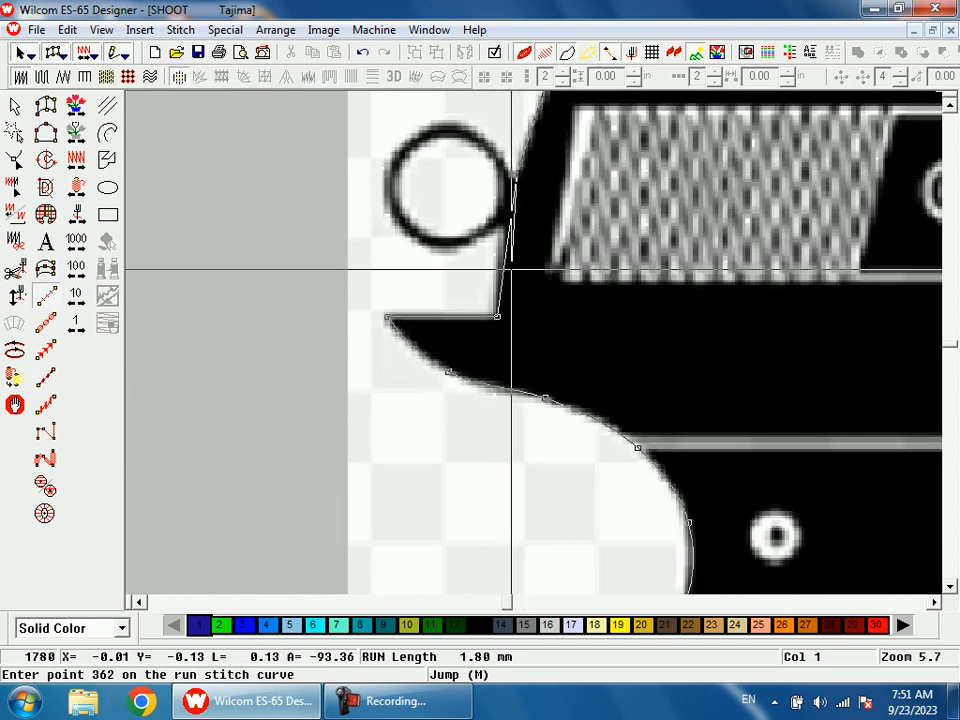
pyautogui.click(498, 317)
pyautogui.click(386, 318)
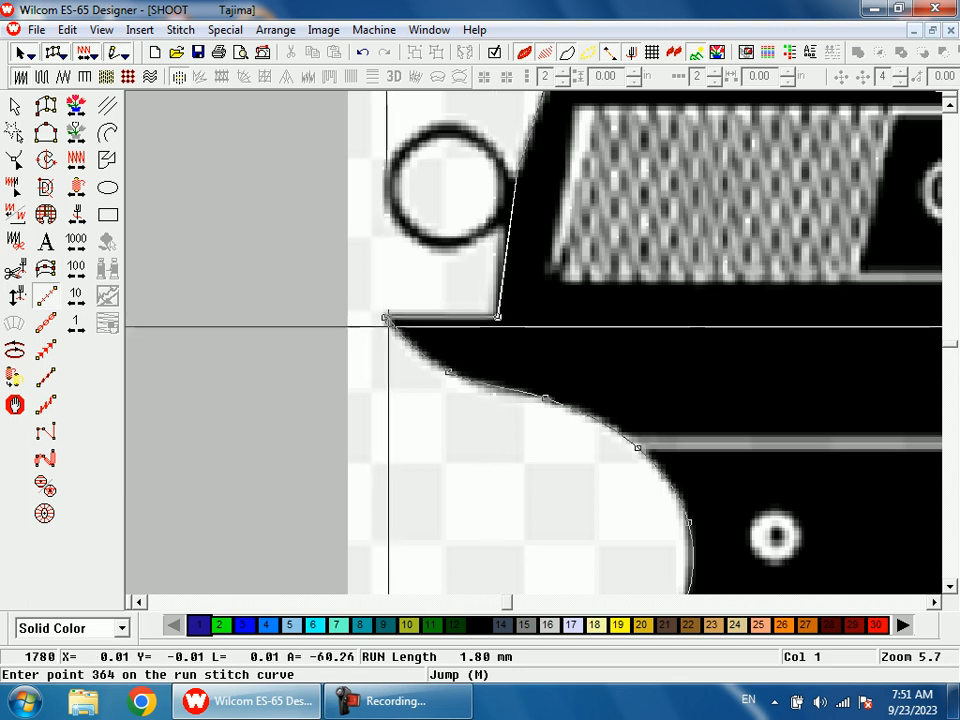
# Retrace the curve under the hook to the rear end of the body's upper horizontal line
pyautogui.click(447, 372)
pyautogui.click(547, 399)
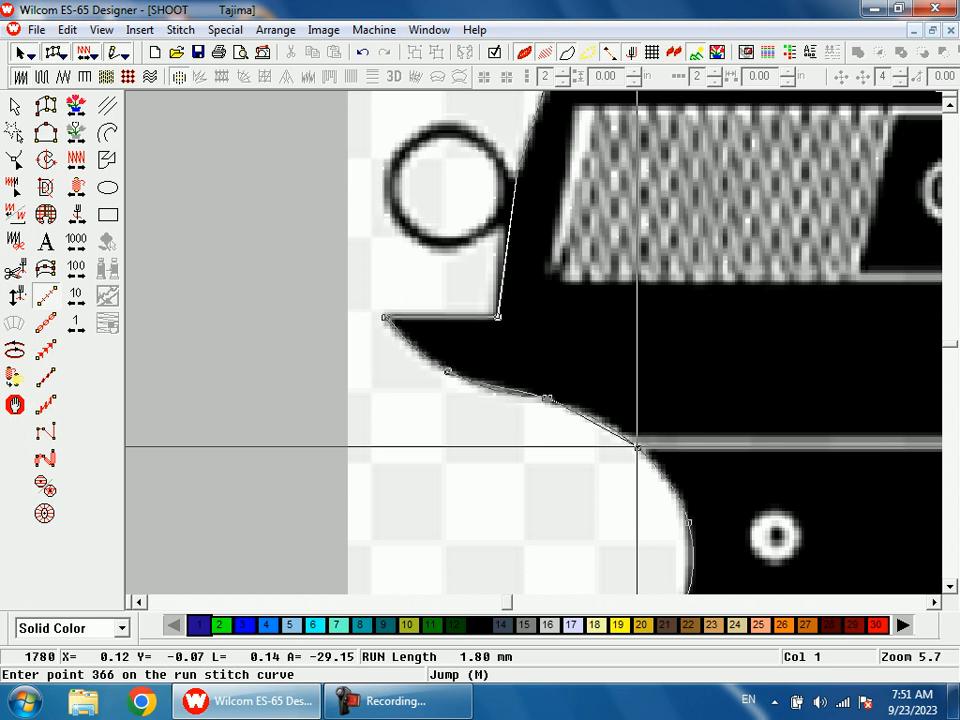
pyautogui.press('d')
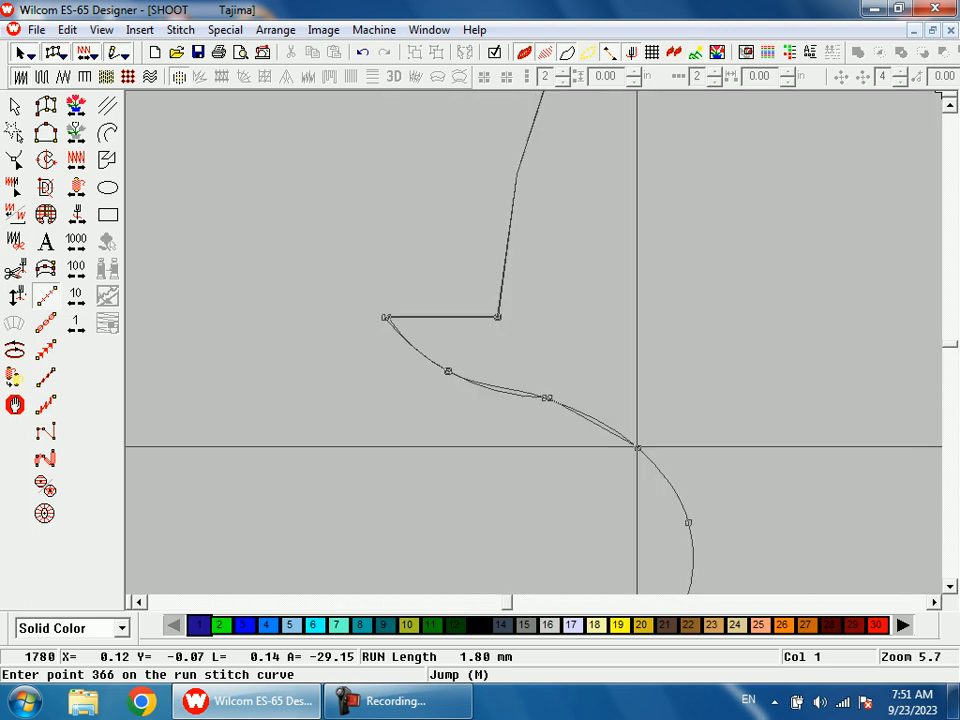
pyautogui.press('d')
# Run the line along the body's upper horizontal line to the front edge and back to the rear curve
pyautogui.hotkey('shift', 'z')
pyautogui.hotkey('shift', 'z')
pyautogui.press('b')
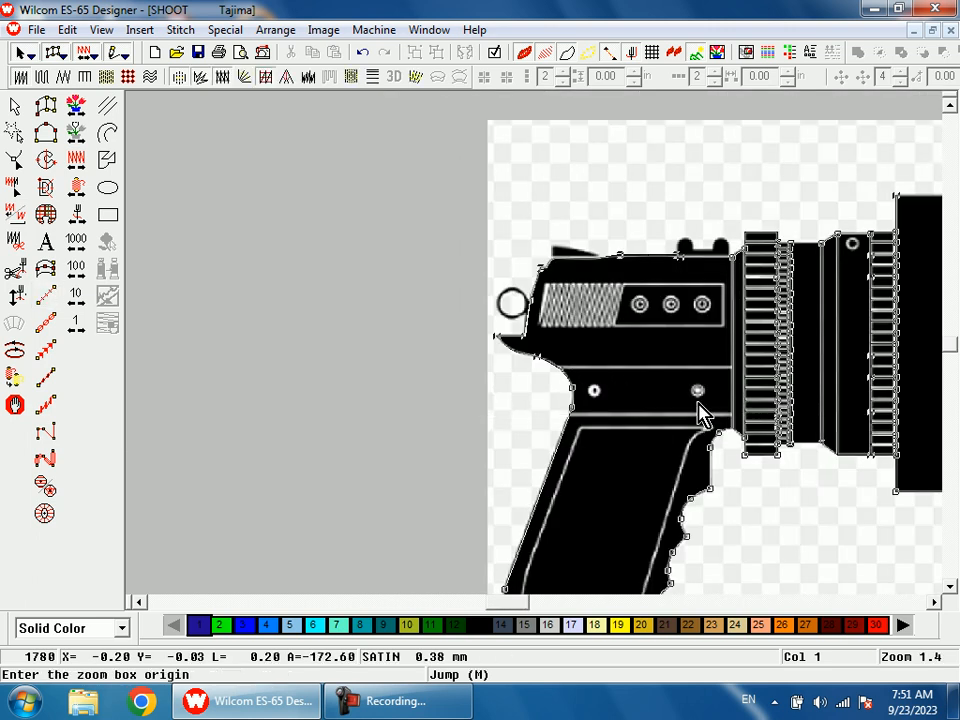
pyautogui.moveTo(650, 308); pyautogui.dragTo(745, 406)
pyautogui.click(706, 397)
pyautogui.press('0')
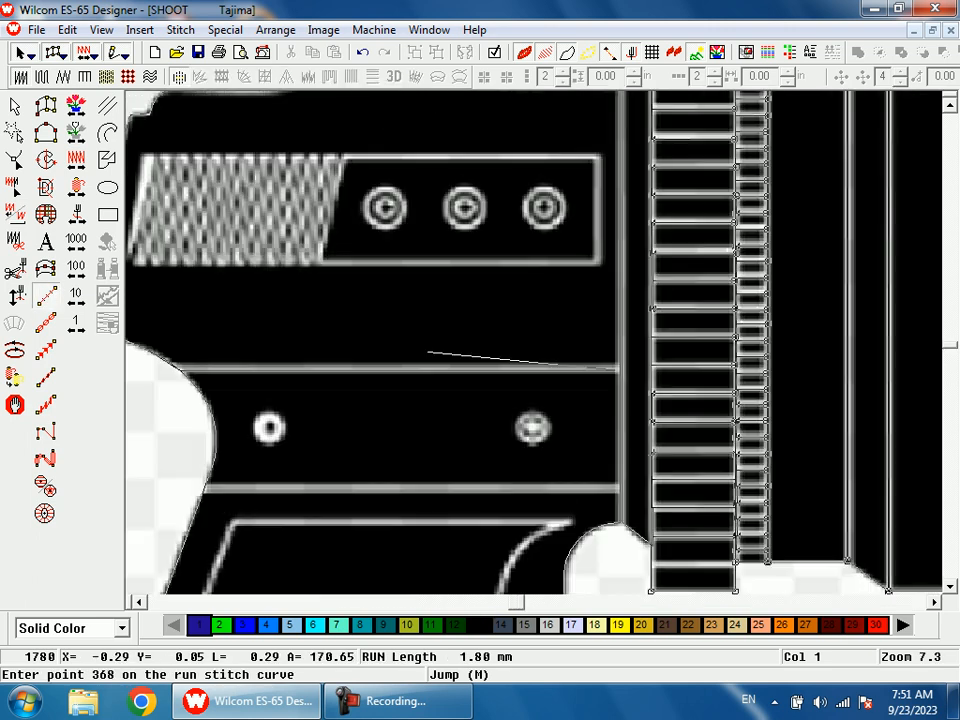
pyautogui.press('b')
pyautogui.moveTo(375, 343); pyautogui.dragTo(412, 425)
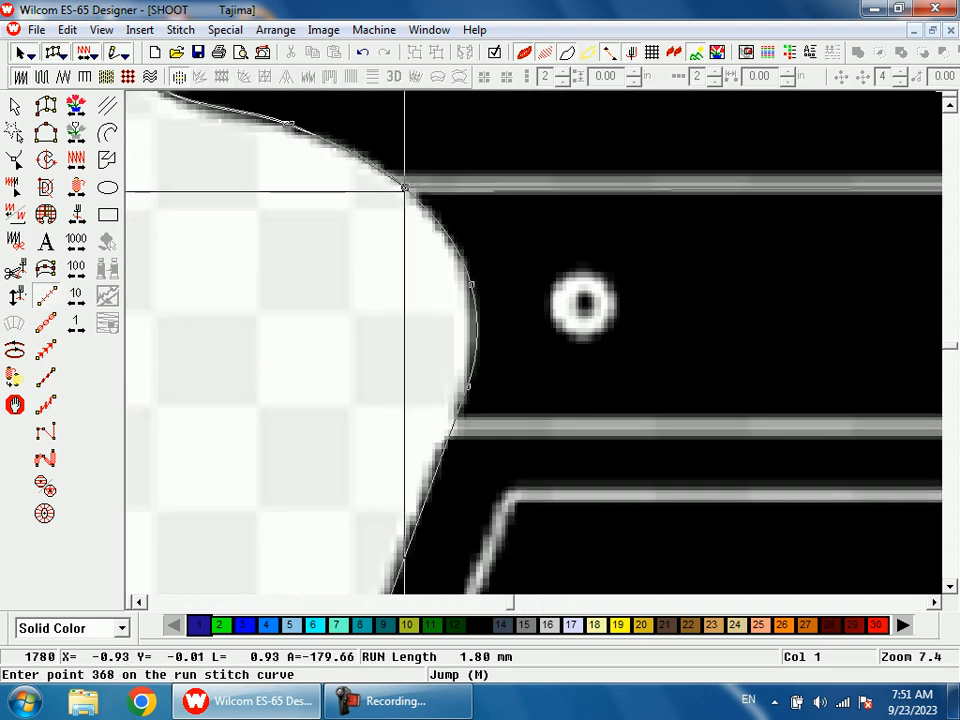
# Retrace the rear curve down to the body's lower horizontal line and follow that line to the front edge
pyautogui.click(471, 285)
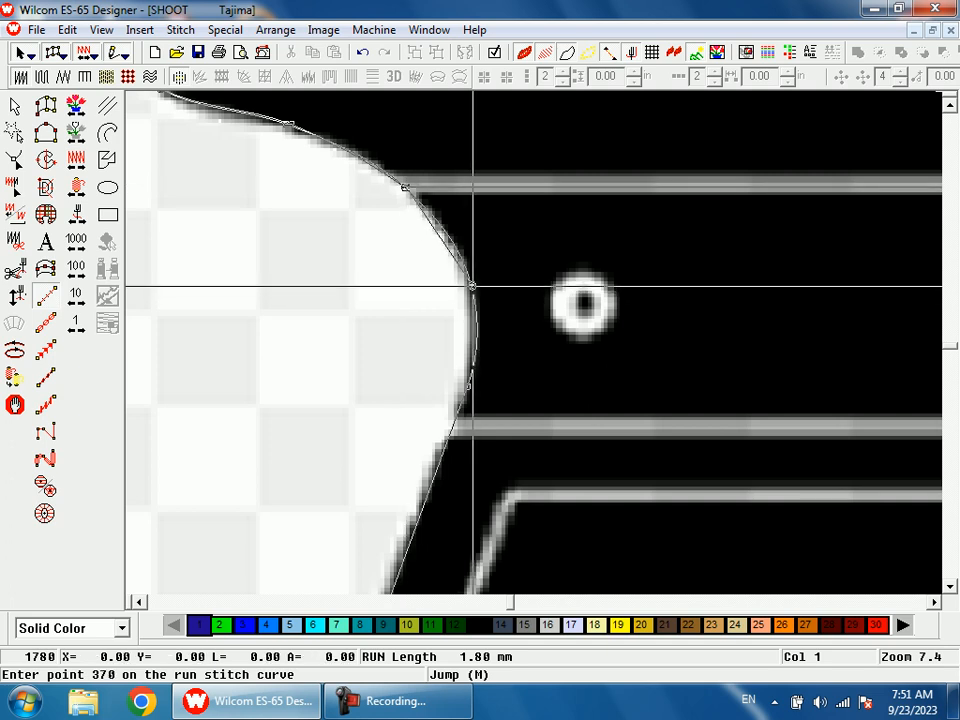
pyautogui.click(471, 383)
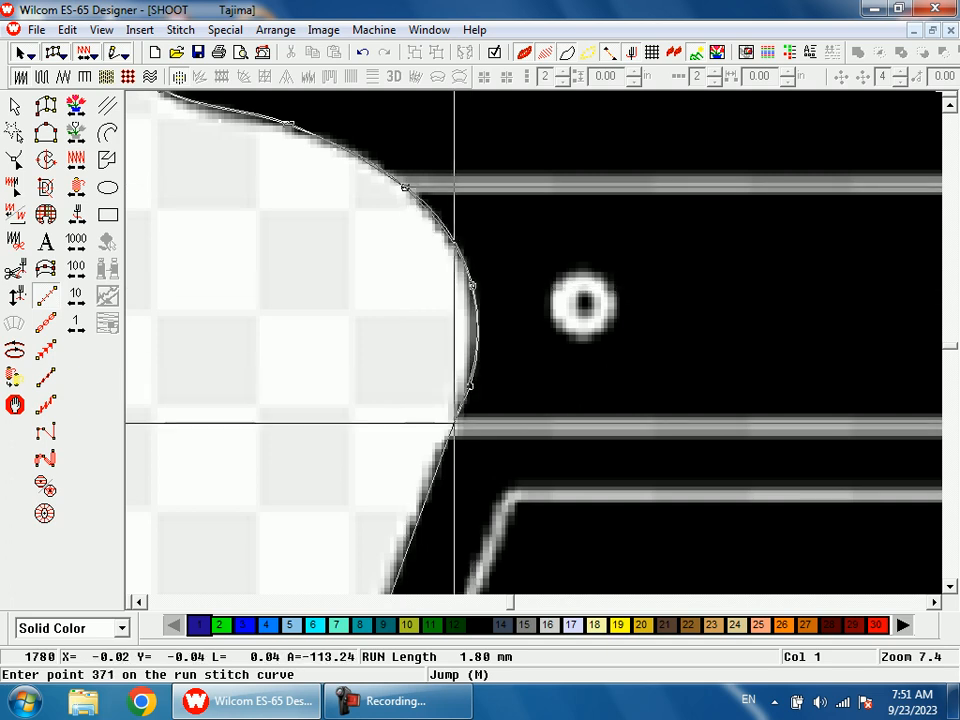
pyautogui.hotkey('shift', 'z')
pyautogui.hotkey('shift', 'z')
pyautogui.press('b')
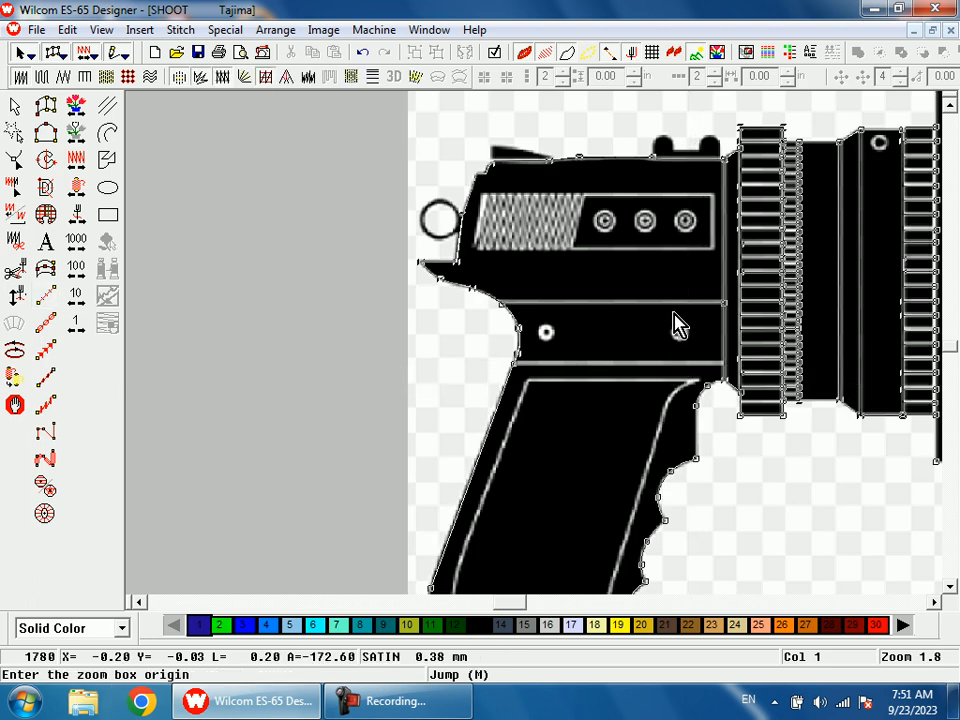
pyautogui.moveTo(678, 334); pyautogui.dragTo(722, 420)
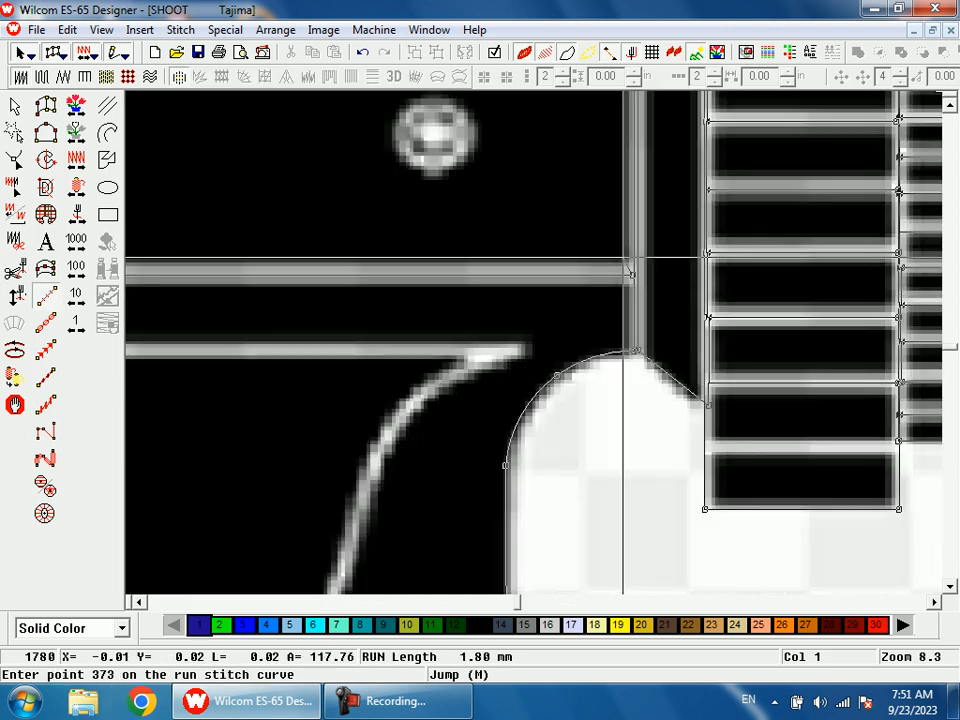
# Run the line back along the body's lower horizontal line to the top of the grip's back edge
pyautogui.hotkey('shift', 'z')
pyautogui.hotkey('shift', 'z')
pyautogui.press('b')
pyautogui.moveTo(300, 294); pyautogui.dragTo(560, 455)
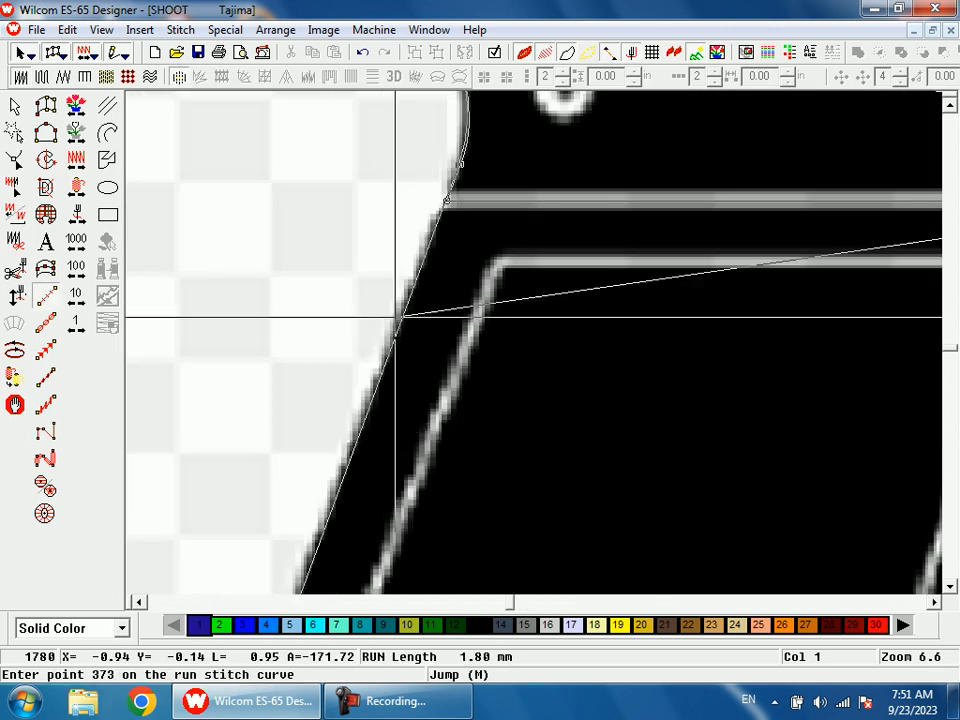
pyautogui.click(444, 221)
# Retrace the grip's straight back edge and its lower rear curve down to the notch beside the ring
pyautogui.hotkey('shift', 'z')
pyautogui.hotkey('shift', 'z')
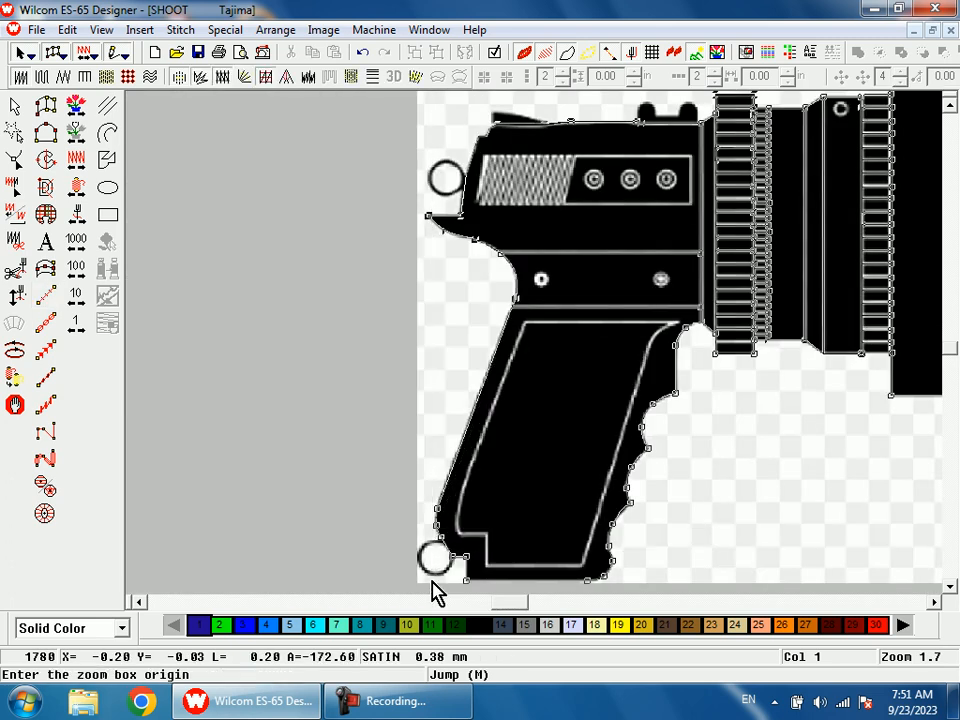
pyautogui.press('b')
pyautogui.moveTo(378, 365); pyautogui.dragTo(592, 498)
pyautogui.click(495, 180)
pyautogui.click(506, 268)
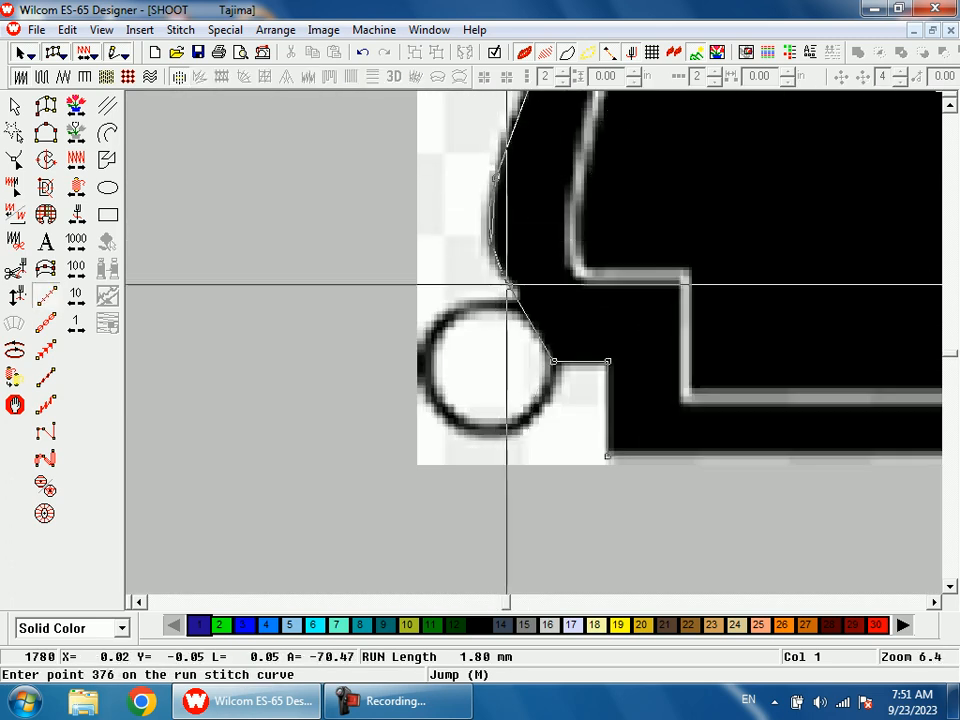
pyautogui.click(507, 286)
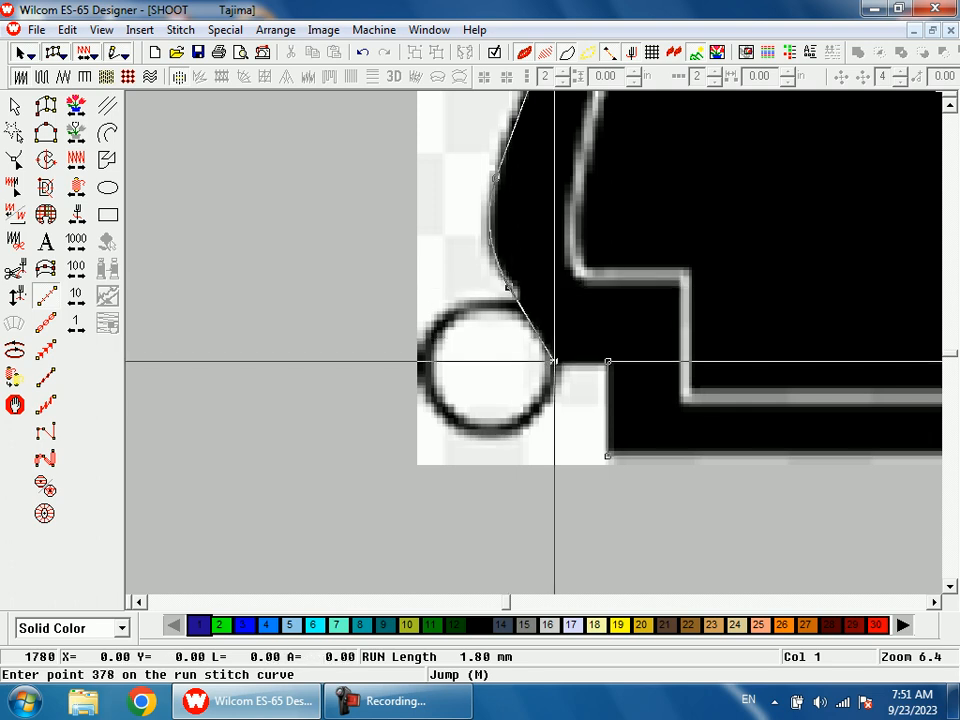
# Retrace the notch beside the grip's ring and follow the grip's bottom edge to its rounded front corner
pyautogui.click(608, 361)
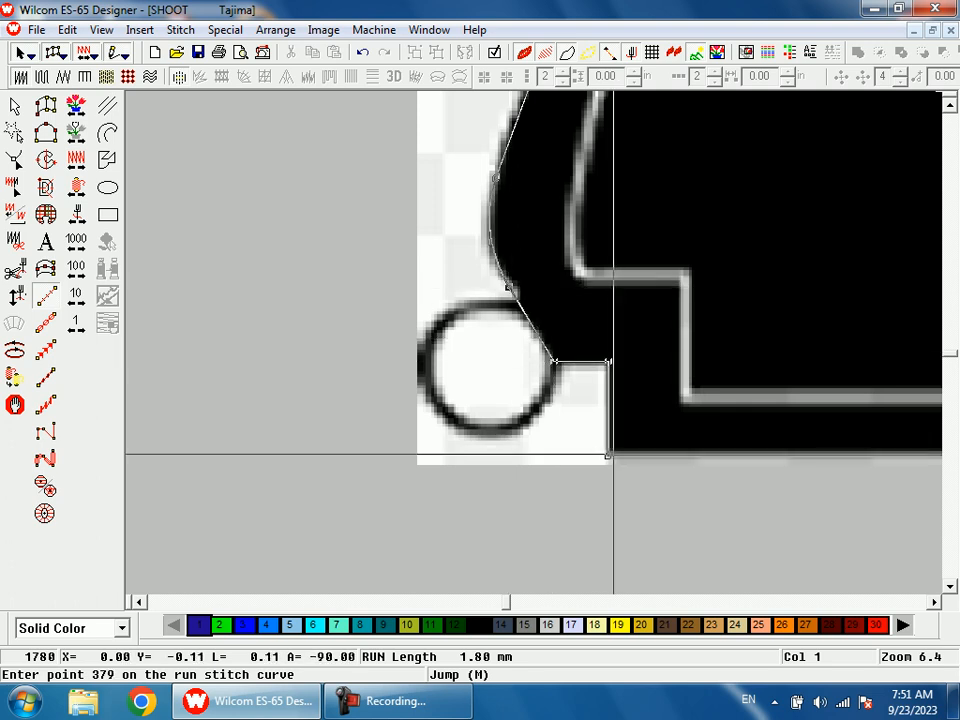
pyautogui.hotkey('shift', 'z')
pyautogui.hotkey('shift', 'z')
pyautogui.press('b')
pyautogui.moveTo(638, 289); pyautogui.dragTo(666, 407)
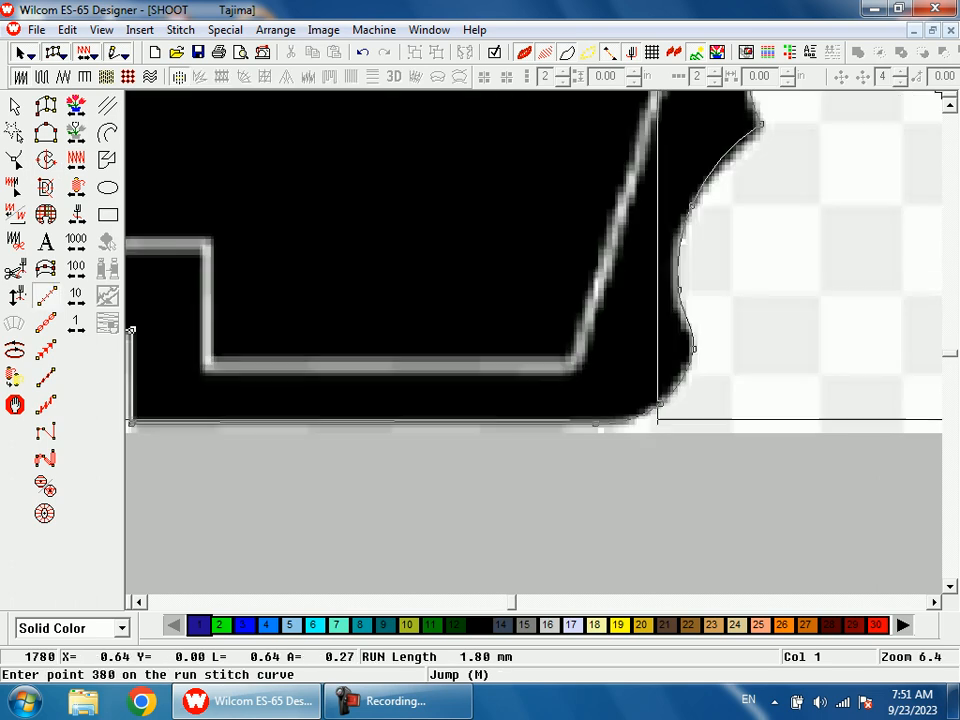
pyautogui.click(658, 404)
# Hide the background artwork and retrace the lowest curve of the grip's front edge
pyautogui.press('d')
pyautogui.click(690, 349)
pyautogui.click(690, 336)
pyautogui.click(685, 206)
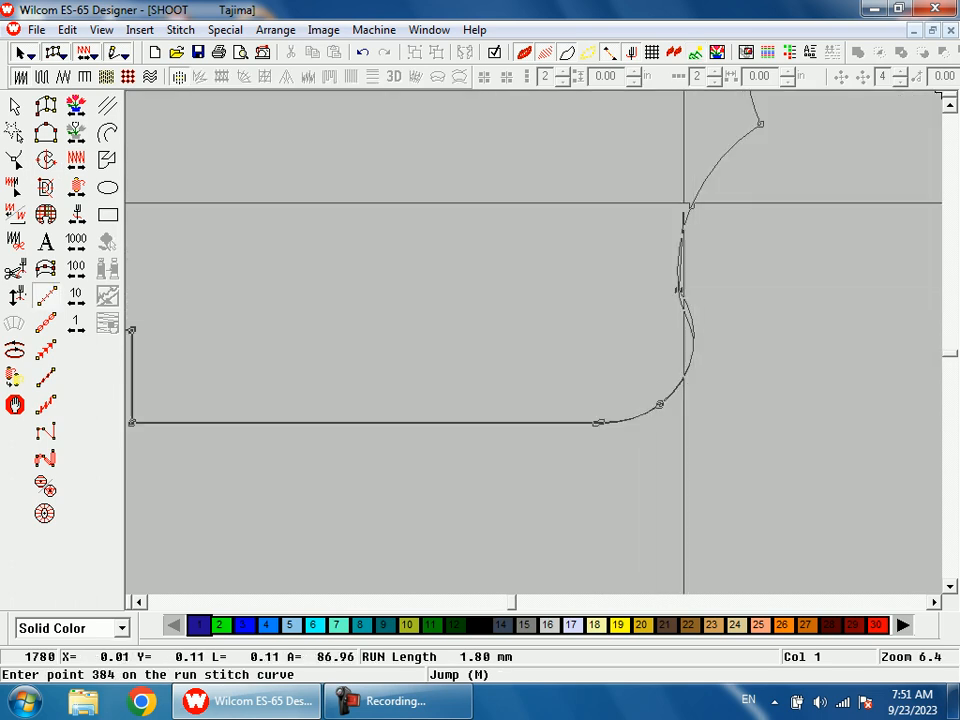
pyautogui.click(690, 204)
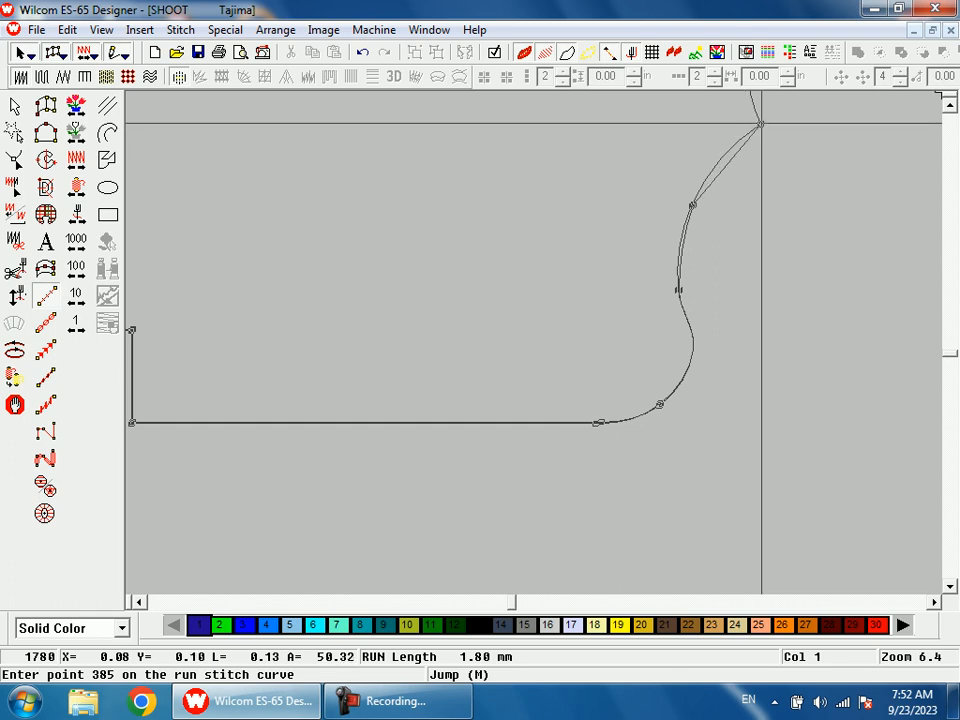
# Retrace the finger grooves up the grip's front edge to the base of its straight vertical part
pyautogui.hotkey('shift', 'z')
pyautogui.hotkey('shift', 'z')
pyautogui.hotkey('shift', 'z')
pyautogui.press('b')
pyautogui.moveTo(553, 264); pyautogui.dragTo(619, 344)
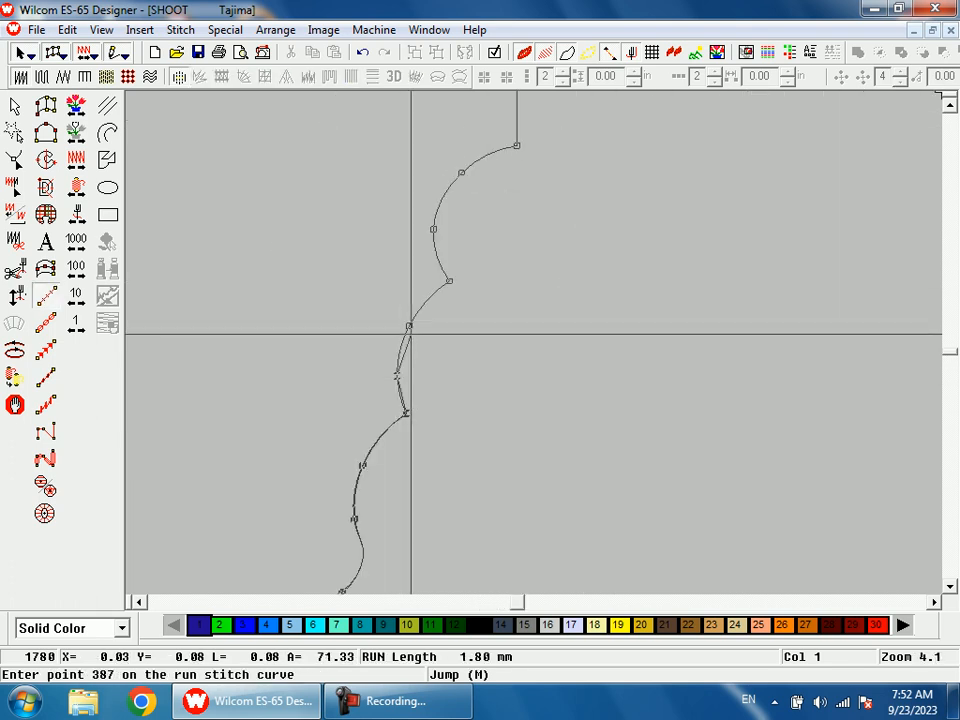
pyautogui.click(447, 280)
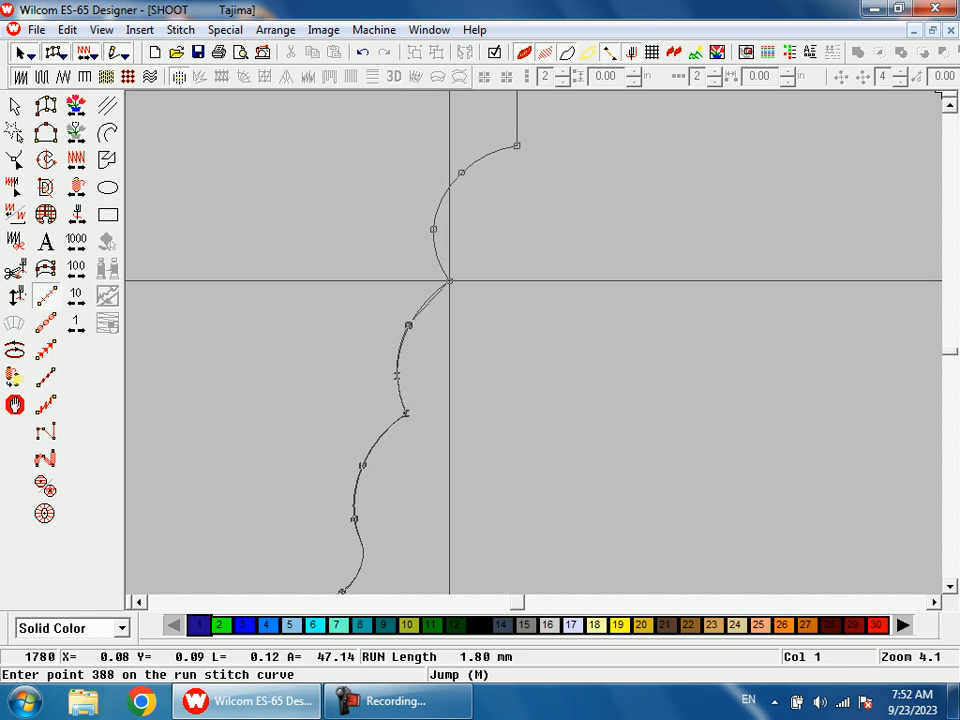
pyautogui.click(433, 229)
pyautogui.click(462, 173)
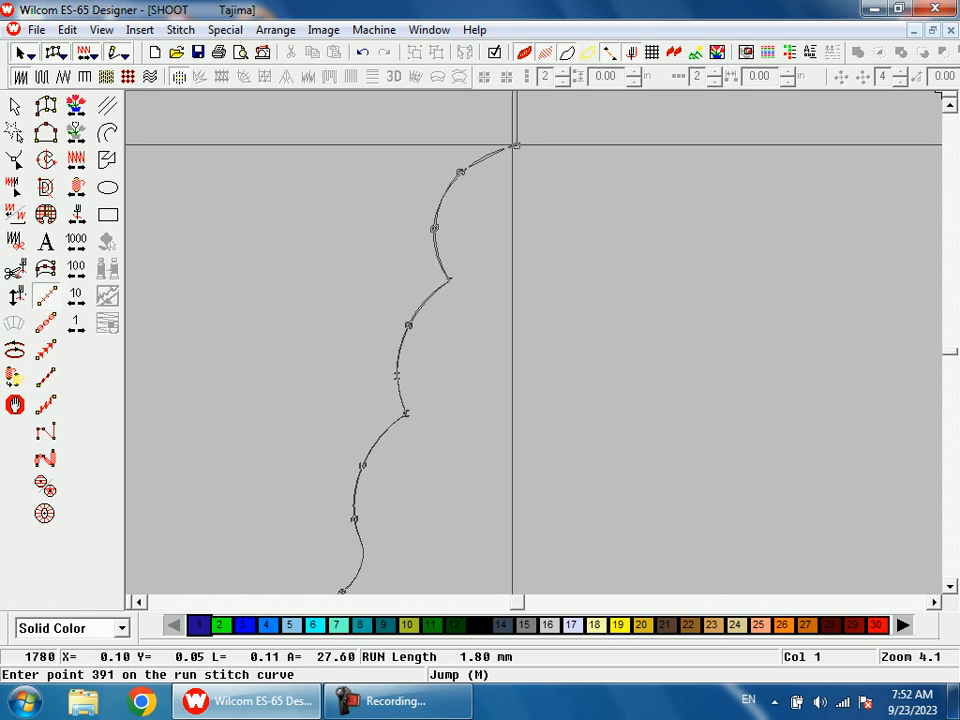
pyautogui.click(518, 145)
# Retrace the vertical part and rounded top of the grip's front edge up to the body's front edge
pyautogui.hotkey('shift', 'z')
pyautogui.hotkey('shift', 'z')
pyautogui.hotkey('shift', 'z')
pyautogui.press('b')
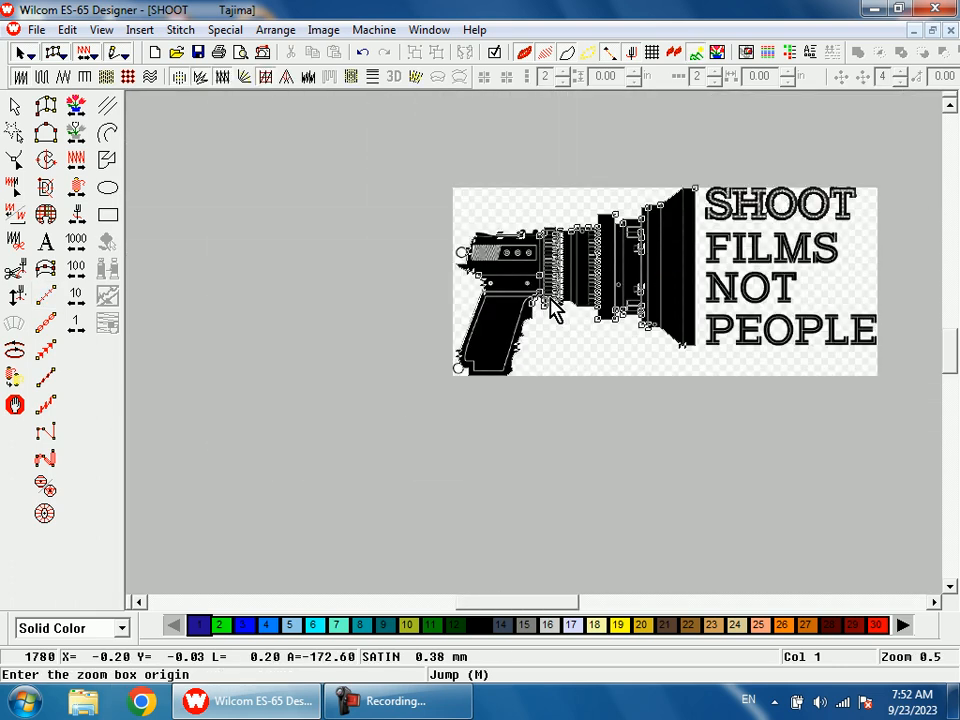
pyautogui.moveTo(538, 281); pyautogui.dragTo(555, 344)
pyautogui.click(433, 276)
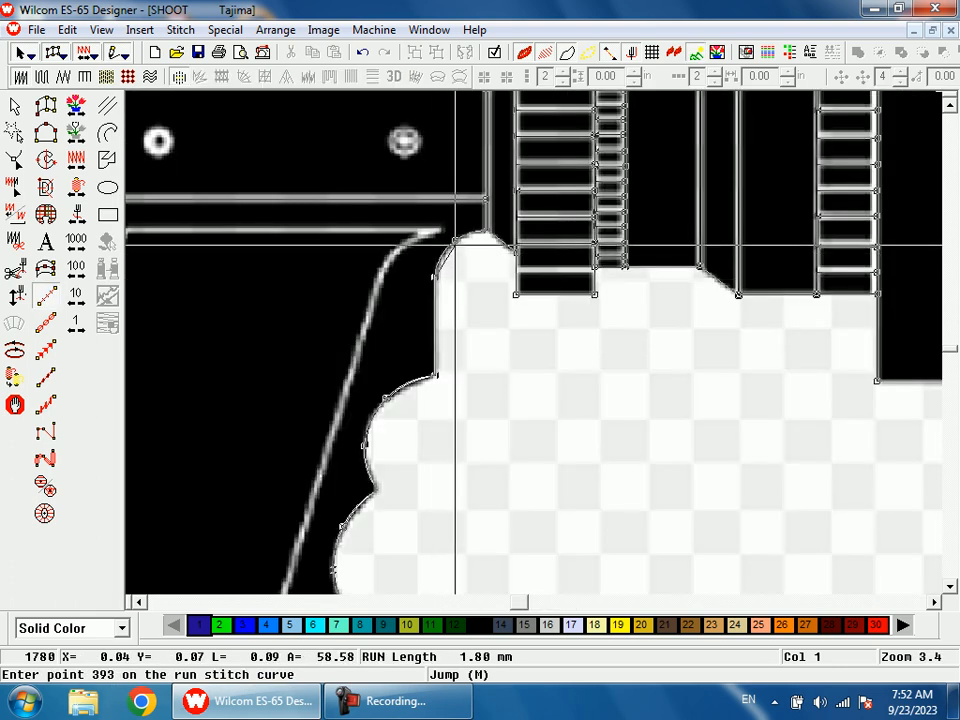
pyautogui.click(456, 238)
pyautogui.click(488, 231)
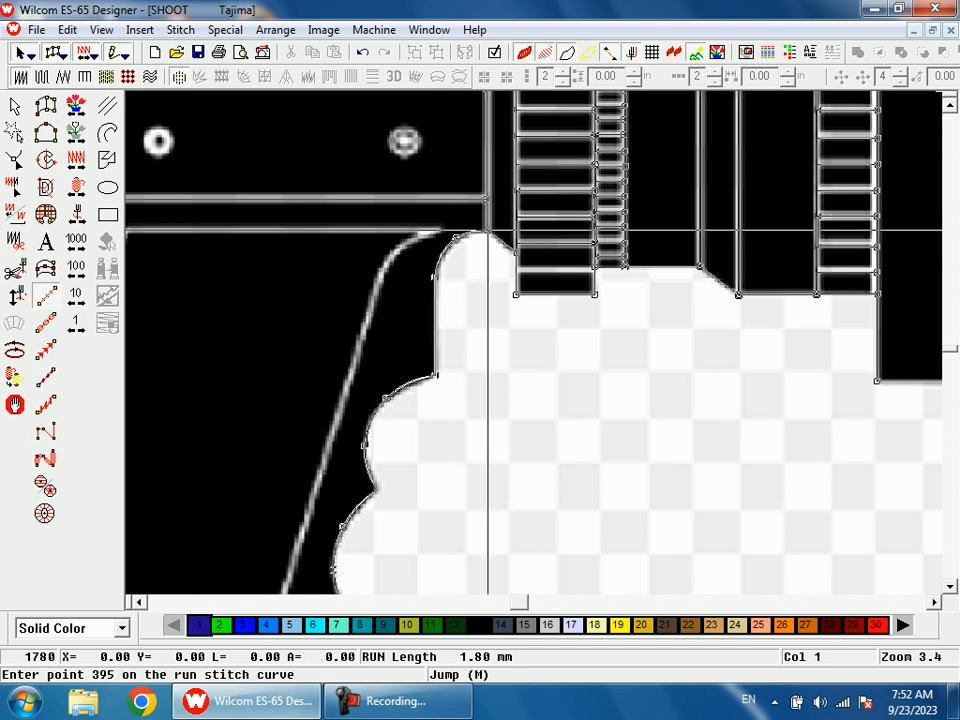
# Run the line to the rear ladder strip's lower back edge and across its lowest inner rung
pyautogui.hotkey('shift', 'z')
pyautogui.hotkey('shift', 'z')
pyautogui.press('b')
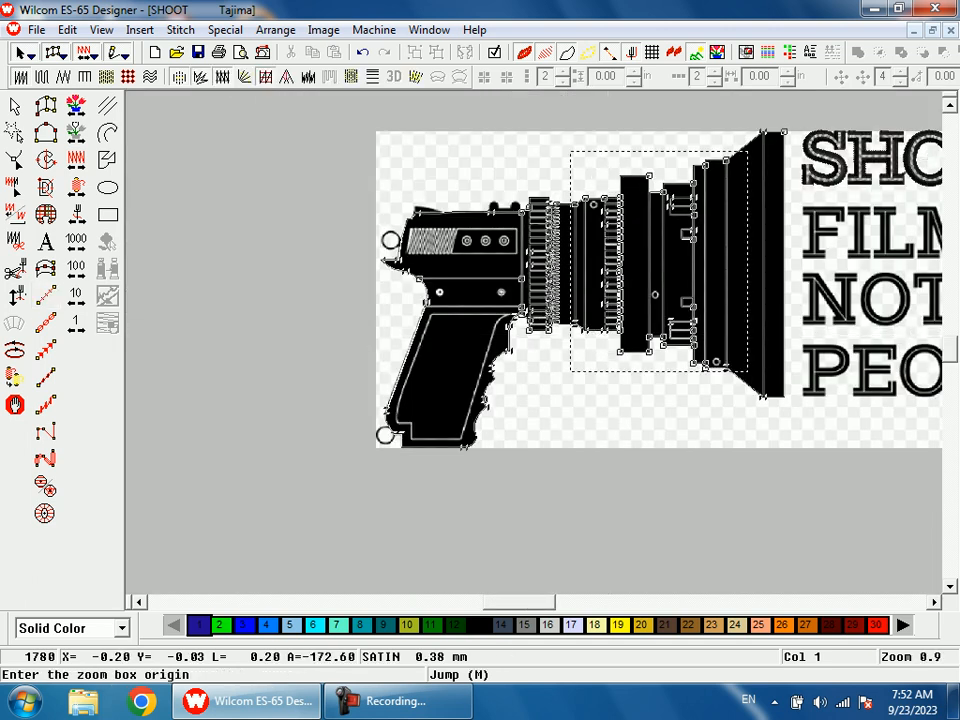
pyautogui.click(752, 380)
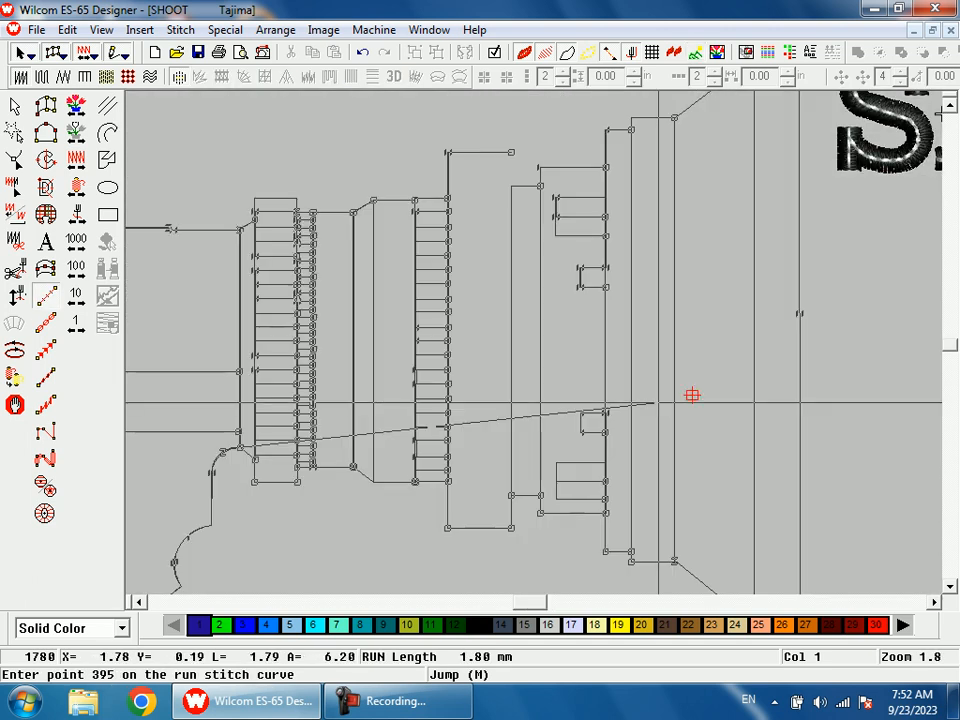
pyautogui.hotkey('shift', 'z')
pyautogui.press('b')
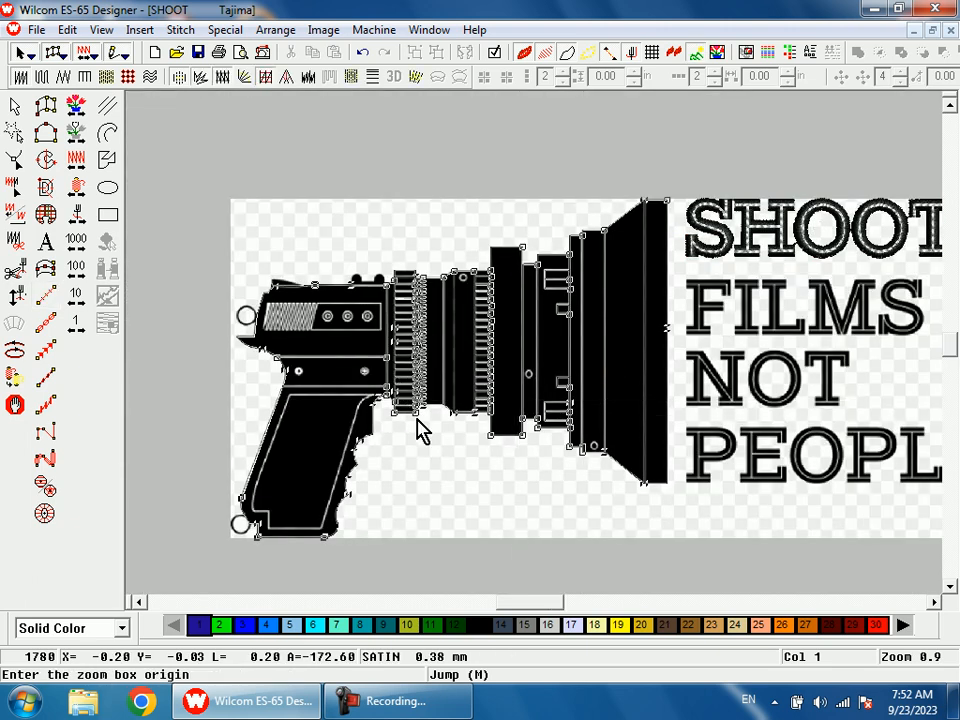
pyautogui.moveTo(400, 388); pyautogui.dragTo(485, 437)
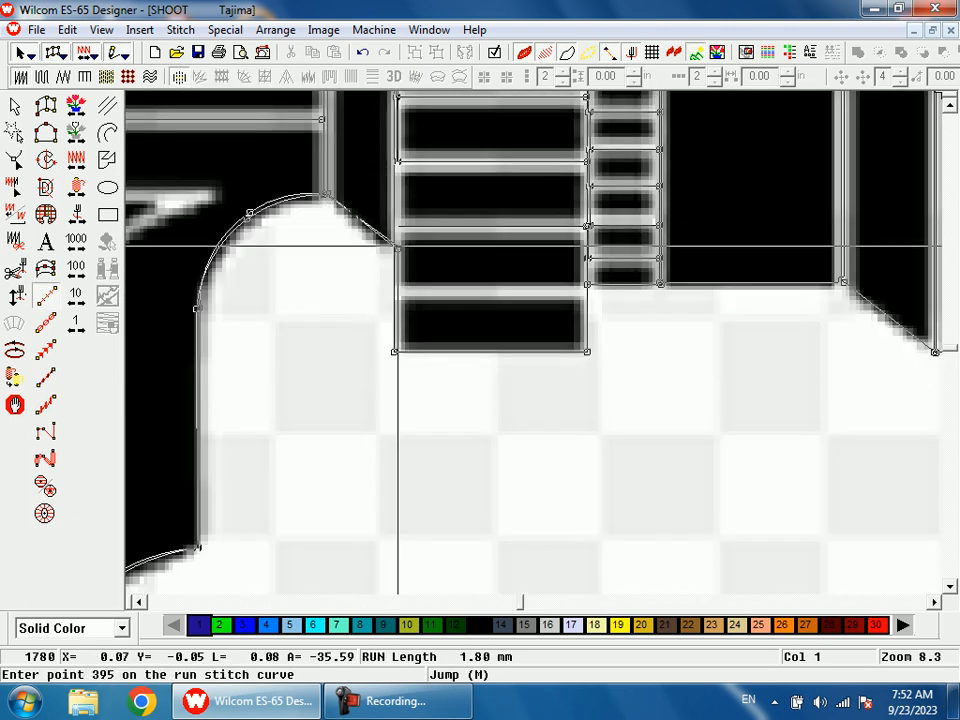
pyautogui.click(397, 247)
pyautogui.click(399, 292)
pyautogui.click(588, 292)
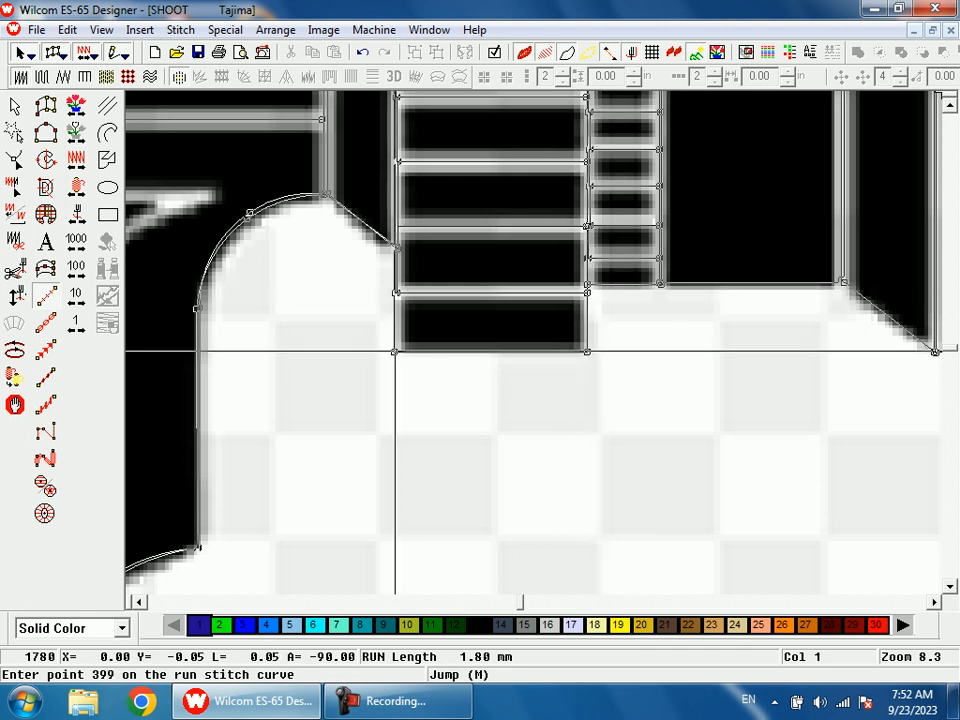
# Run the line around the bottom end of the rear ladder strip, back up to its lowest inner rung
pyautogui.click(395, 351)
pyautogui.click(587, 351)
pyautogui.click(590, 290)
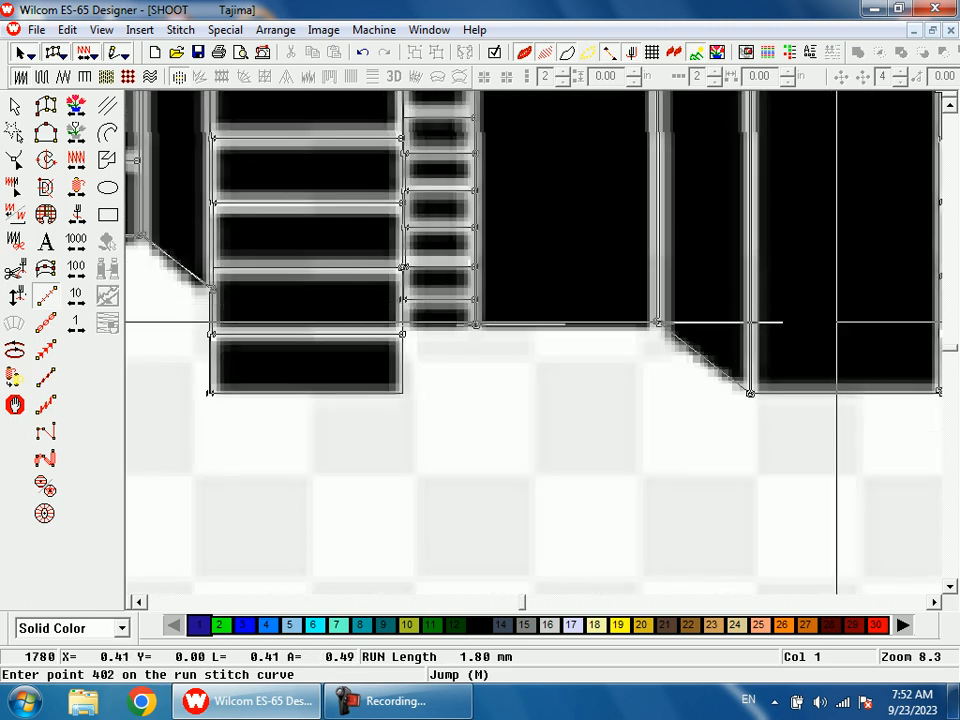
# Retrace the lens's lower edge past the slope and second ladder strip, around the wide ring's base to the next strip
pyautogui.click(658, 320)
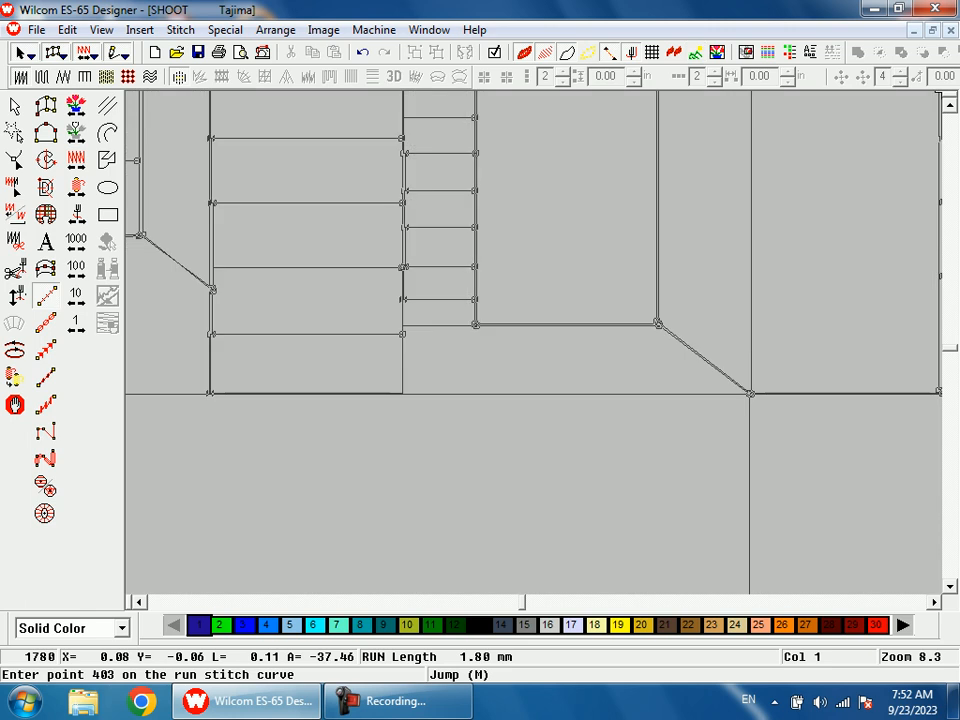
pyautogui.click(750, 391)
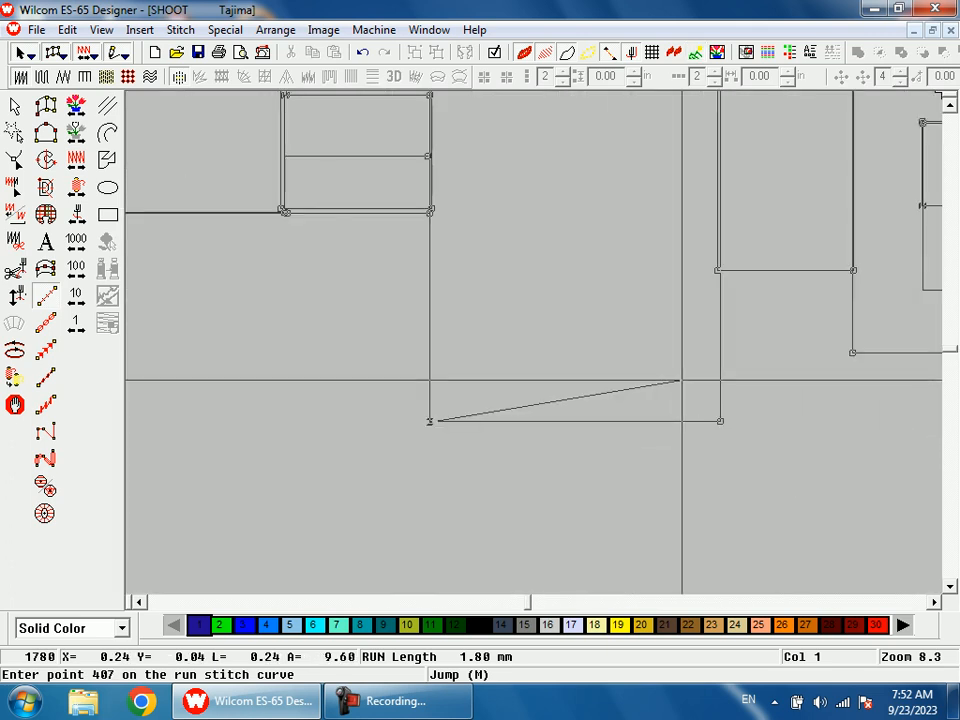
pyautogui.click(721, 404)
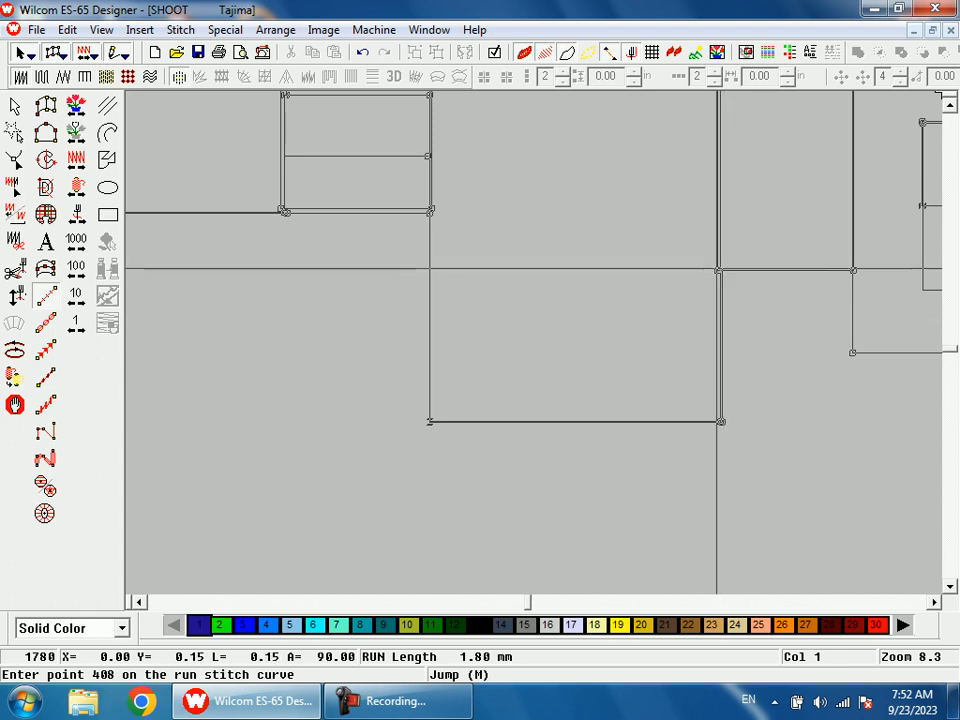
pyautogui.click(719, 269)
pyautogui.click(853, 266)
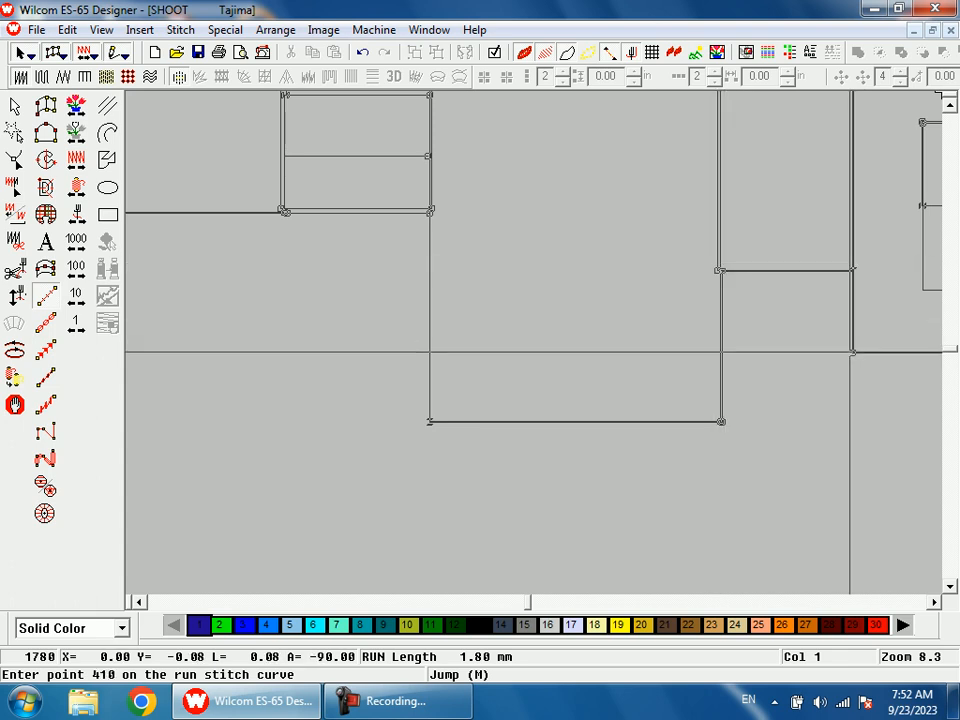
# Retrace the stepped lower edge of the front lens sections to the start of the flared hood
pyautogui.hotkey('shift', 'z')
pyautogui.hotkey('shift', 'z')
pyautogui.press('b')
pyautogui.moveTo(649, 283); pyautogui.dragTo(699, 453)
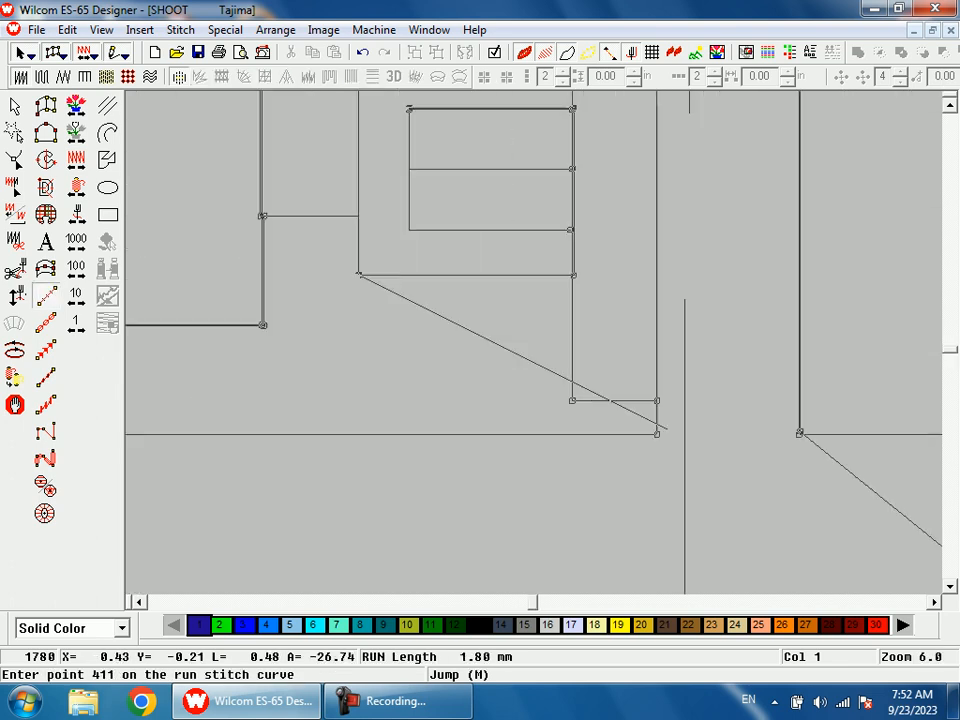
pyautogui.click(574, 275)
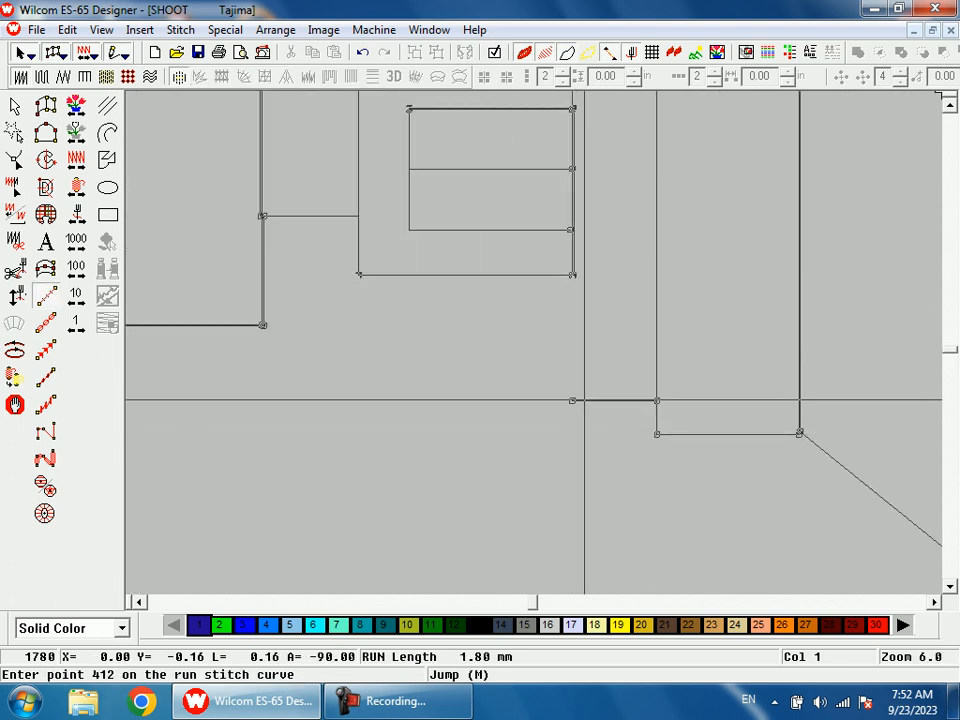
pyautogui.click(656, 401)
pyautogui.click(657, 435)
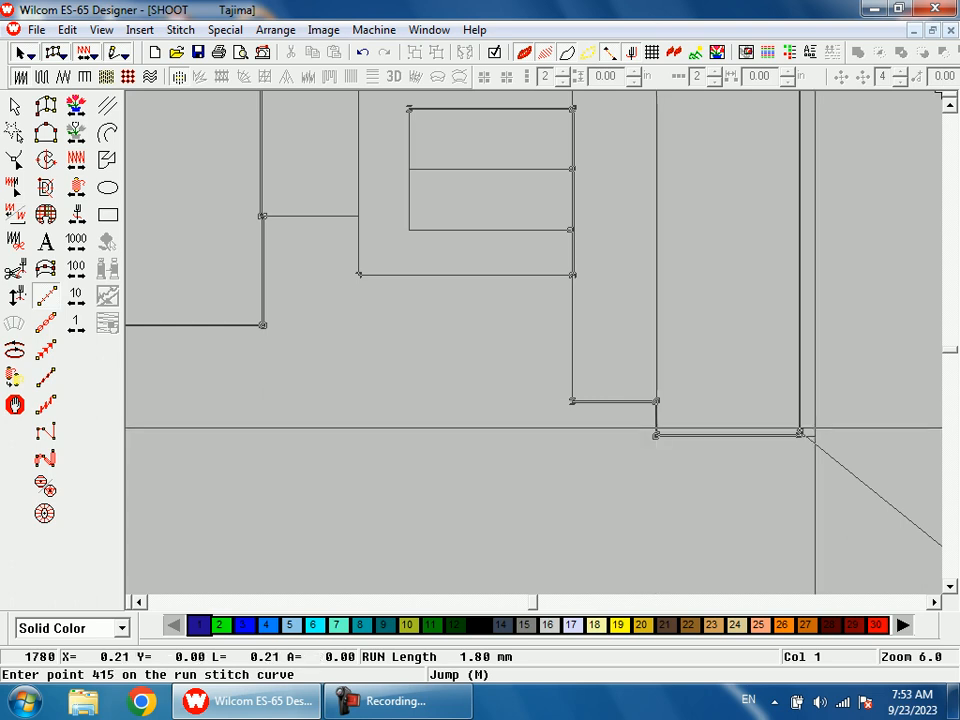
pyautogui.click(800, 433)
# Run the line along the hood's sloped lower edge to its bottom corner
pyautogui.hotkey('shift', 'z')
pyautogui.hotkey('shift', 'z')
pyautogui.press('b')
pyautogui.click(677, 411)
pyautogui.click(514, 352)
# Run the line up the hood's inner vertical line and across its top edge to the front corner
pyautogui.hotkey('shift', 'z')
pyautogui.hotkey('shift', 'z')
pyautogui.hotkey('shift', 'z')
pyautogui.press('b')
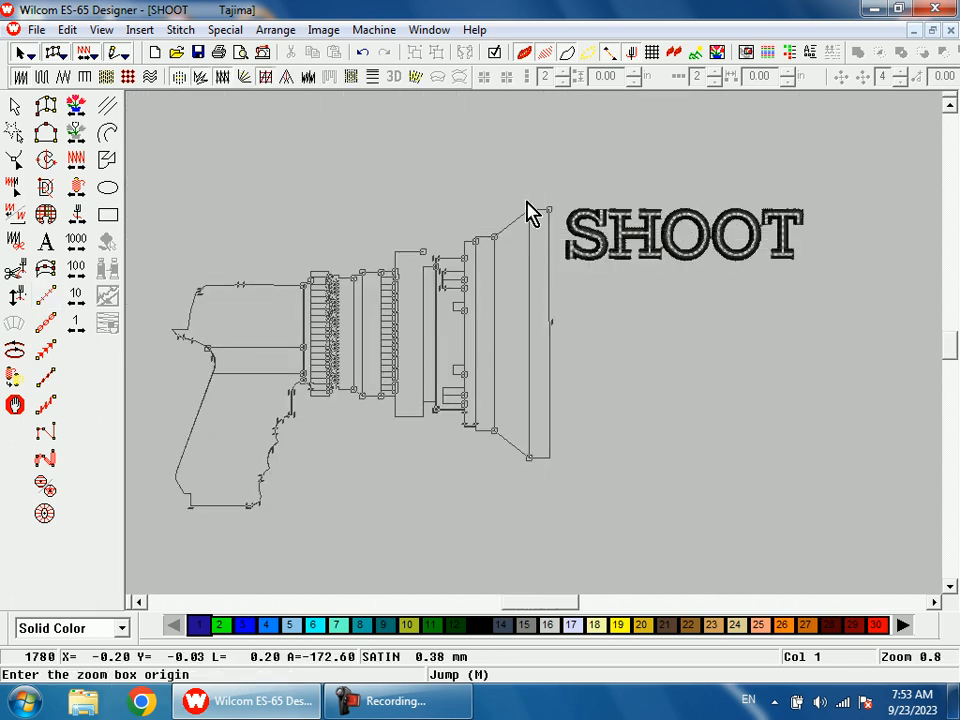
pyautogui.click(535, 236)
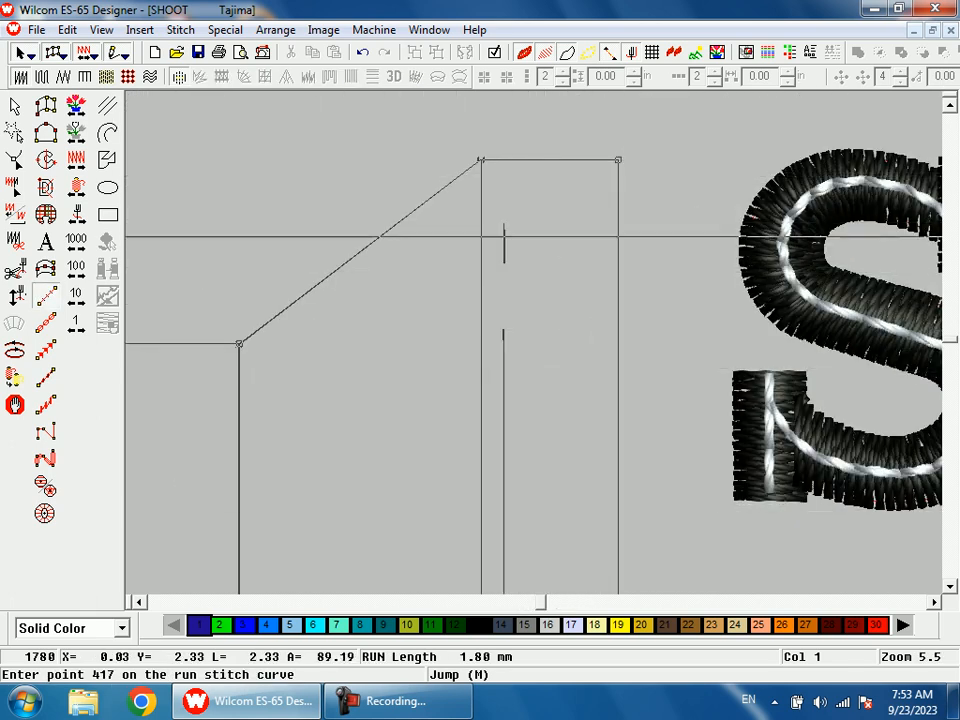
pyautogui.click(481, 160)
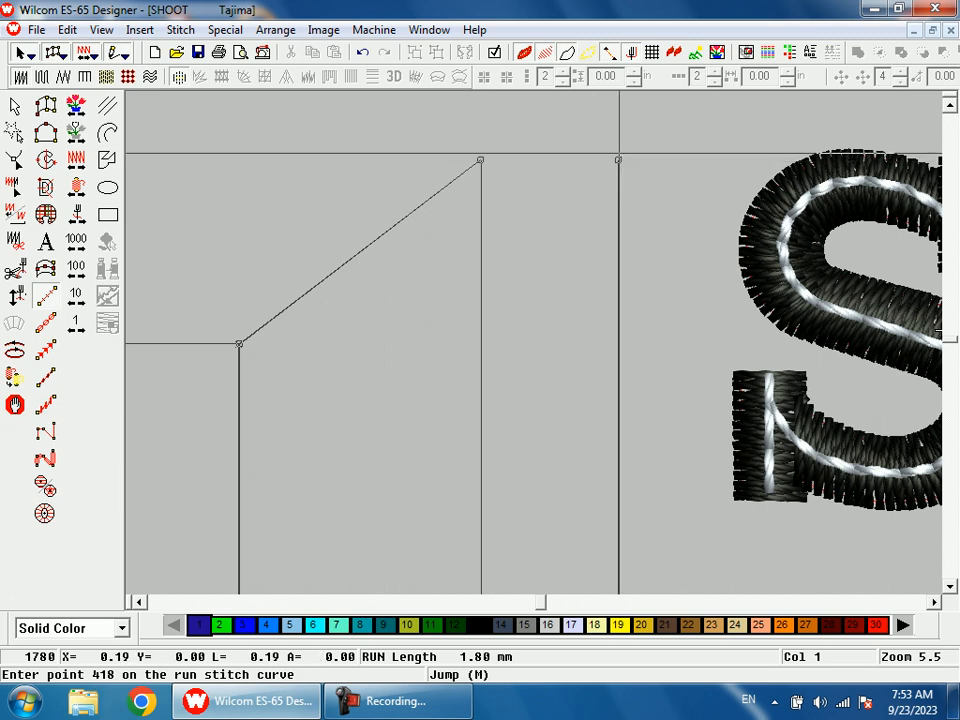
pyautogui.click(619, 158)
# Bring the line down the hood's front edge to the existing points midway and finish the run stitch object
pyautogui.hotkey('shift', 'z')
pyautogui.hotkey('shift', 'z')
pyautogui.press('b')
pyautogui.moveTo(525, 428); pyautogui.dragTo(570, 562)
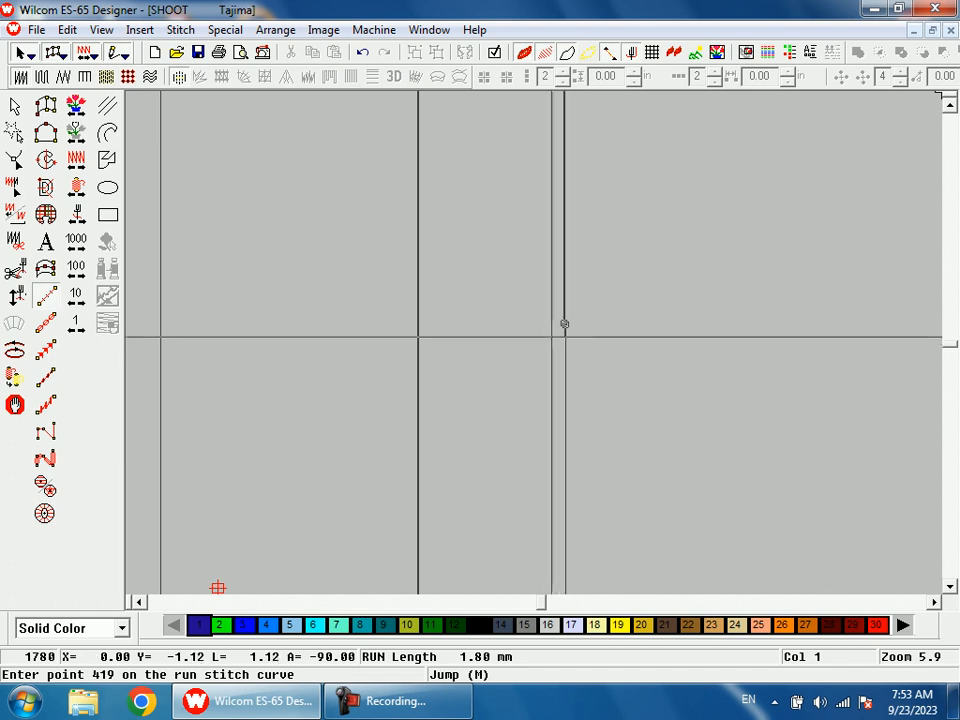
pyautogui.press('Return')
# Outline the slant-ended rectangular panel on the gun's upper body with a new closed run stitch line
pyautogui.hotkey('shift', 'z')
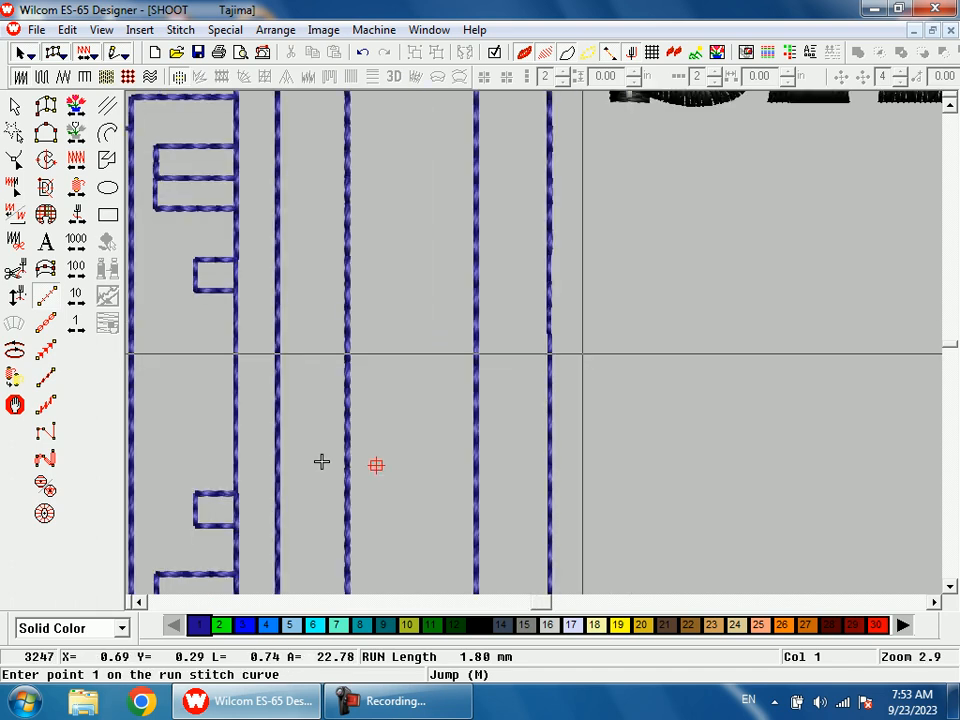
pyautogui.hotkey('shift', 'z')
pyautogui.hotkey('shift', 'z')
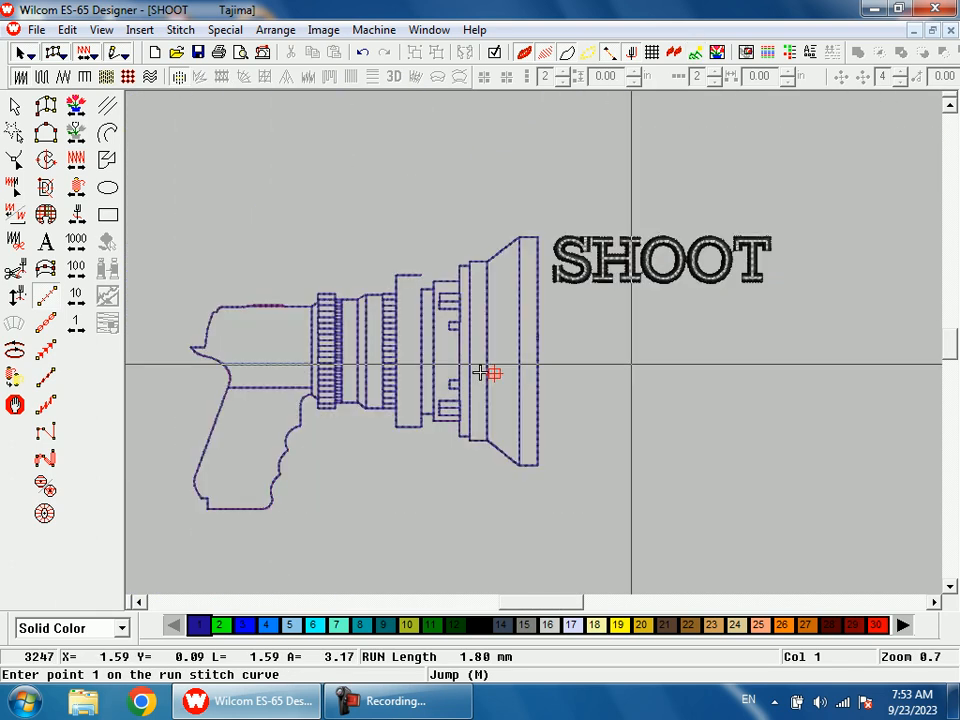
pyautogui.press('b')
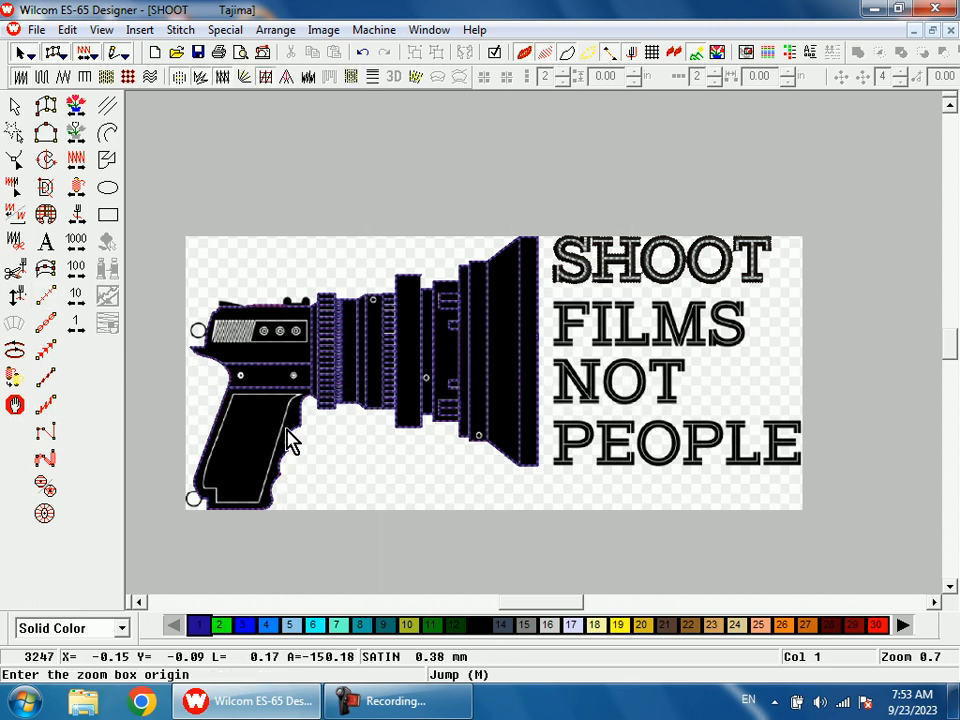
pyautogui.moveTo(240, 291); pyautogui.dragTo(295, 375)
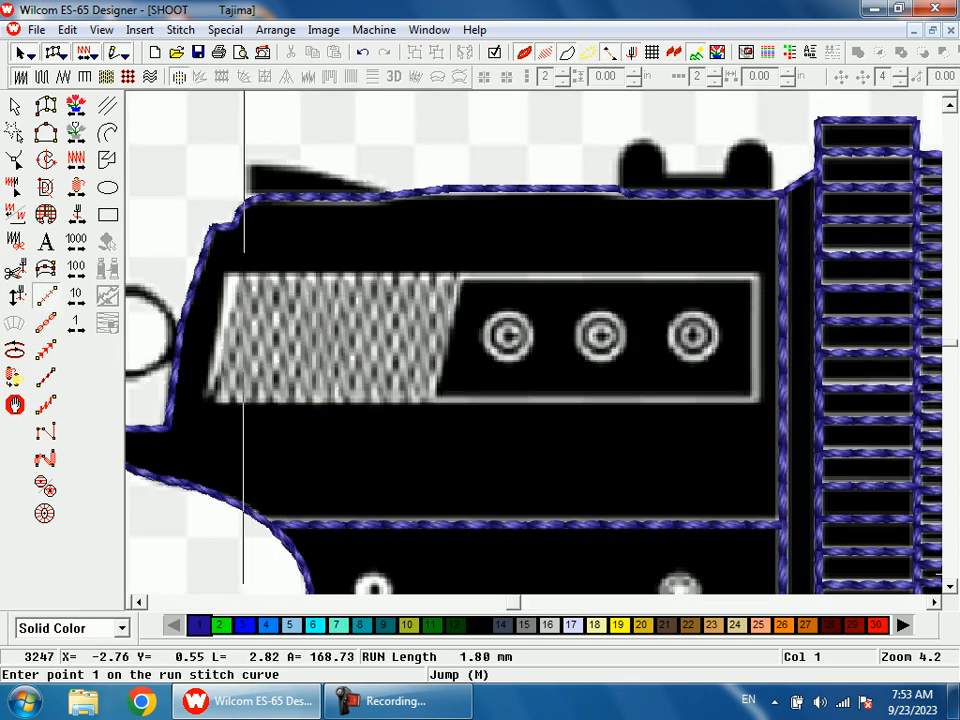
pyautogui.click(224, 272)
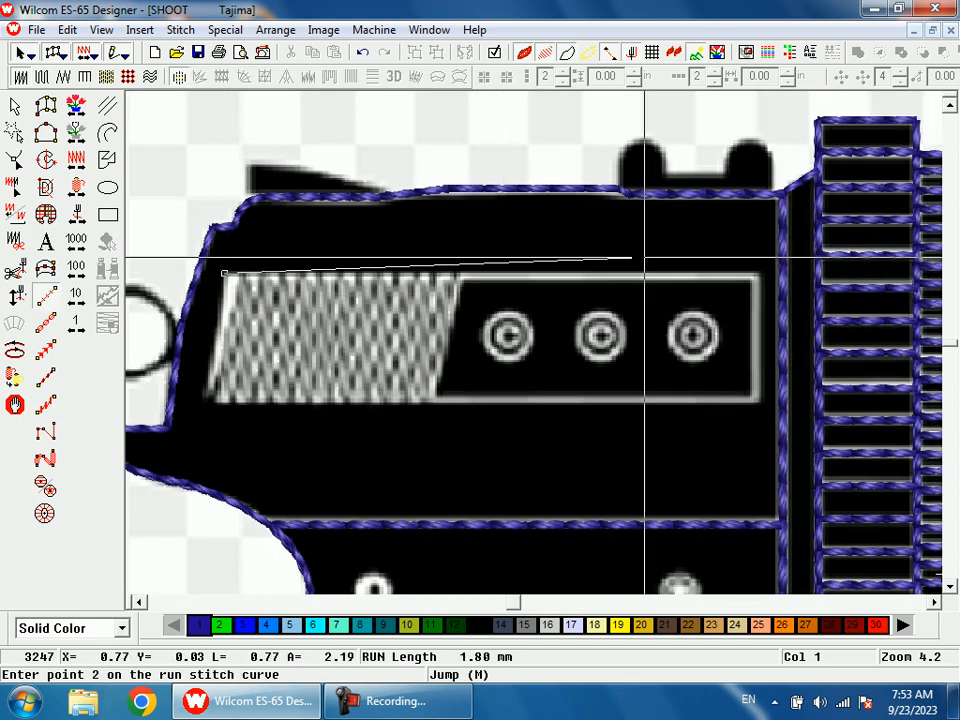
pyautogui.click(754, 270)
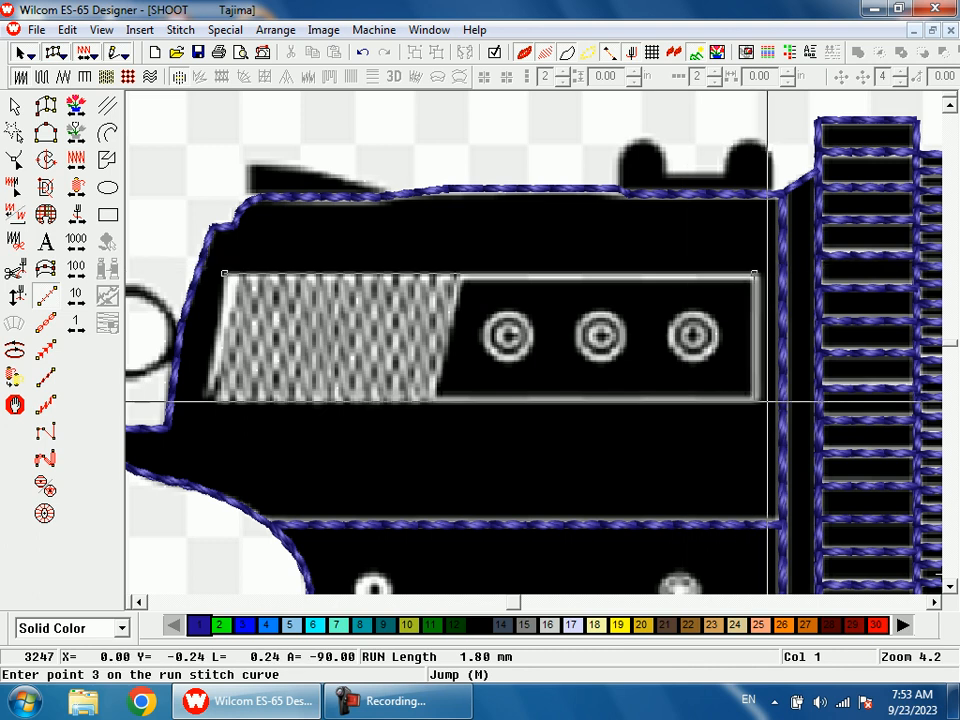
pyautogui.click(758, 401)
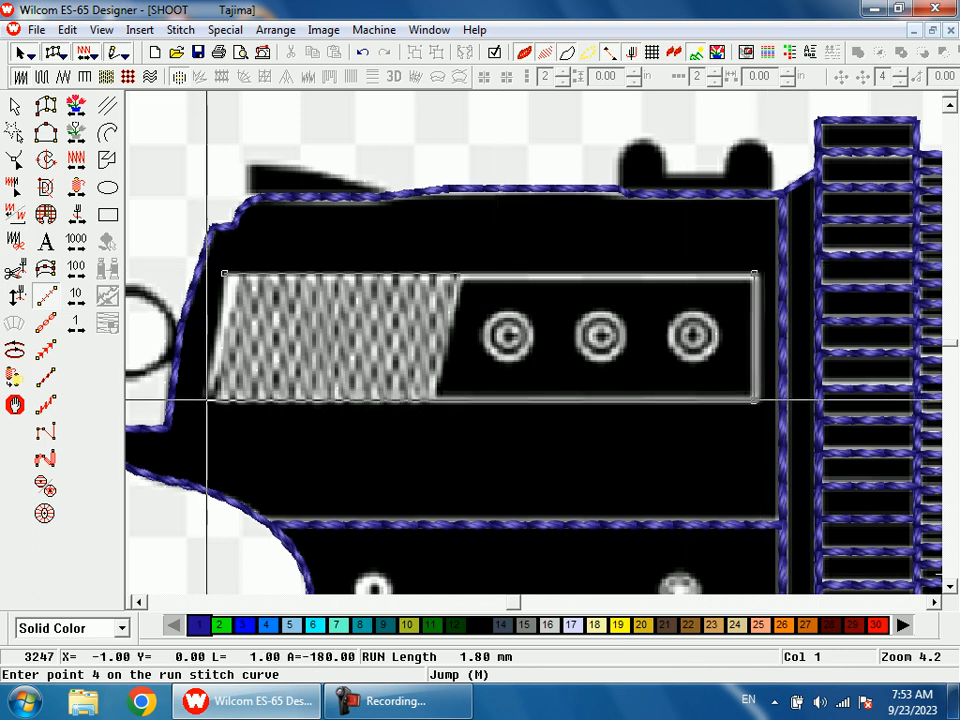
pyautogui.click(201, 400)
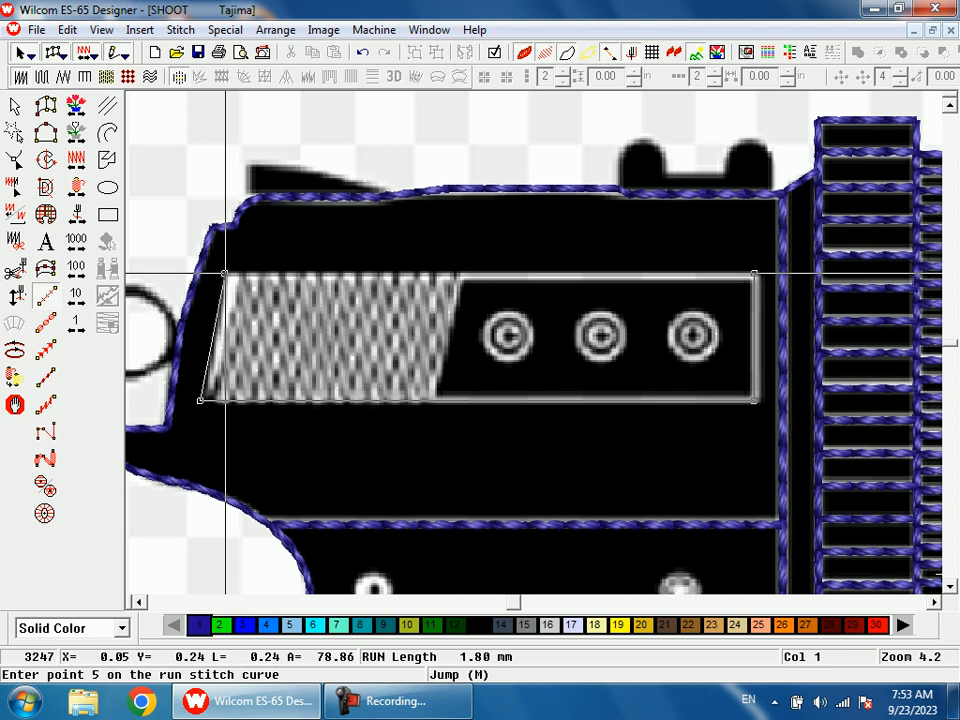
# Continue the line as evenly spaced slanted strokes across the panel's textured section, parallel to its slanted end
pyautogui.hotkey('shift', 'z')
pyautogui.press('b')
pyautogui.moveTo(378, 283); pyautogui.dragTo(455, 444)
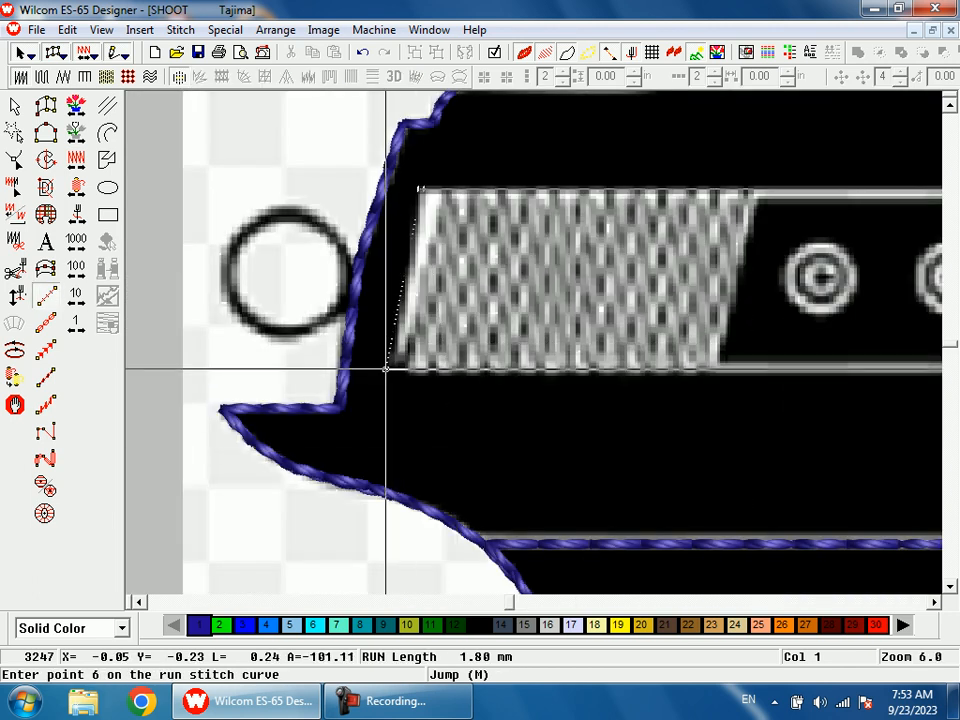
pyautogui.click(430, 366)
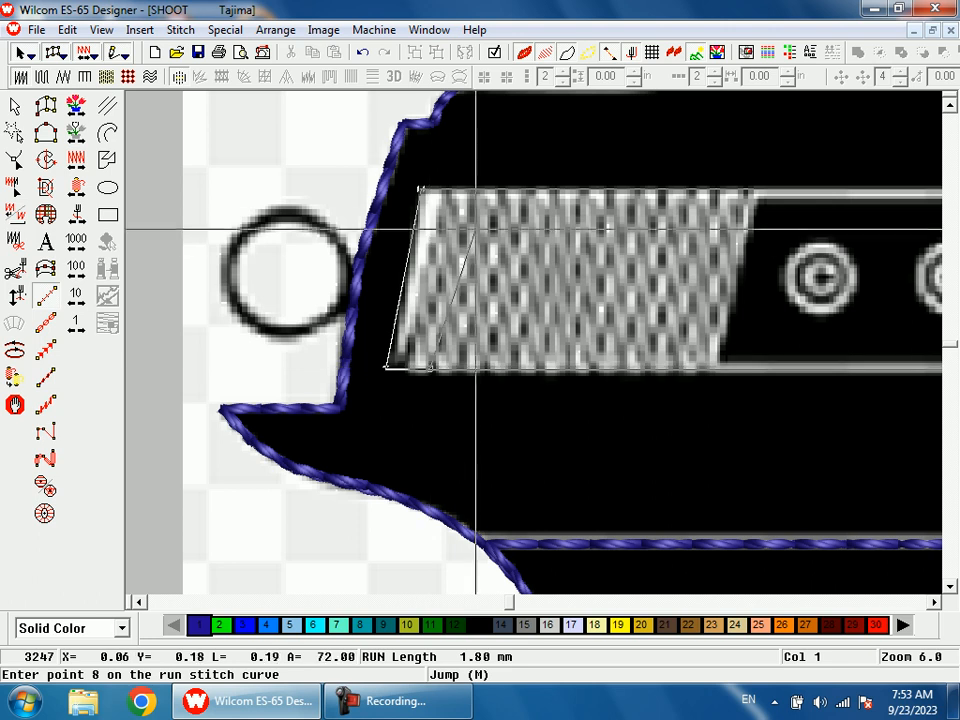
pyautogui.click(467, 198)
pyautogui.click(433, 369)
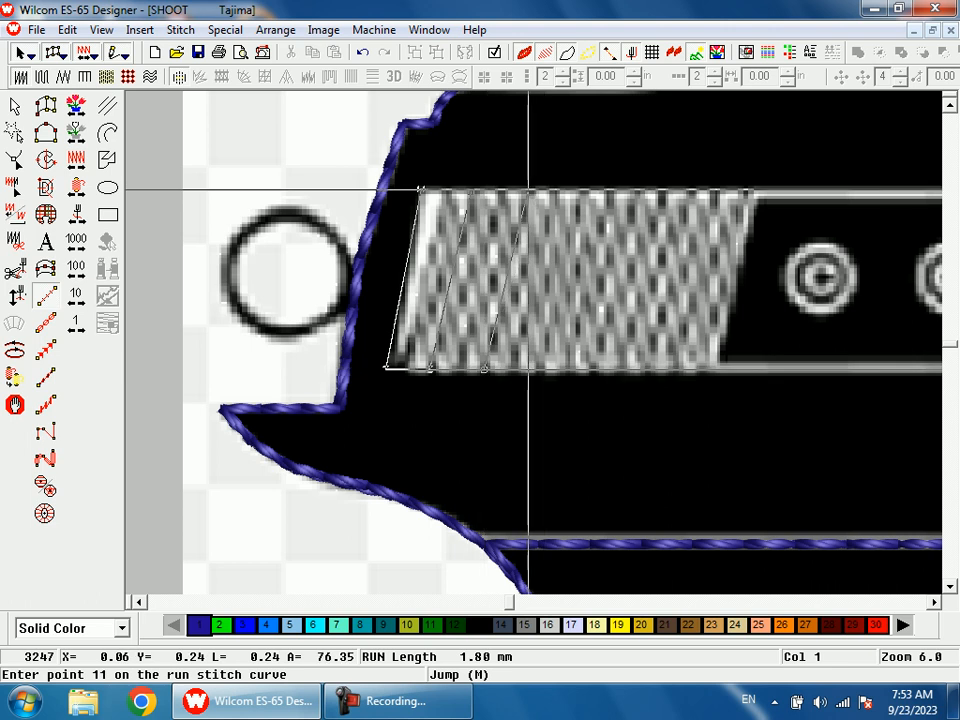
pyautogui.click(484, 369)
pyautogui.click(538, 370)
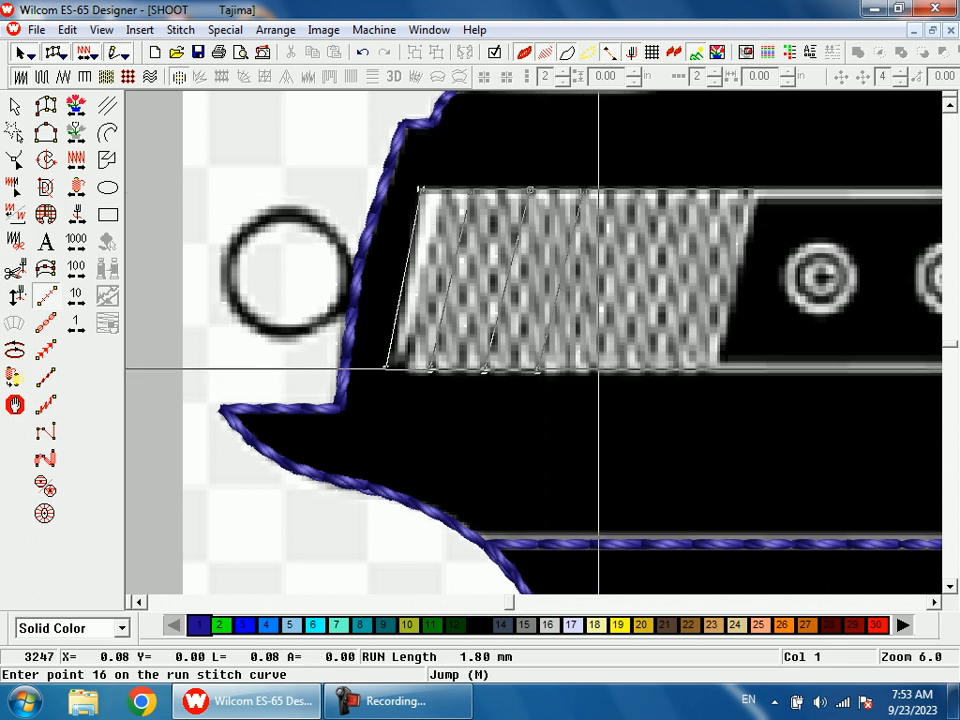
pyautogui.click(593, 369)
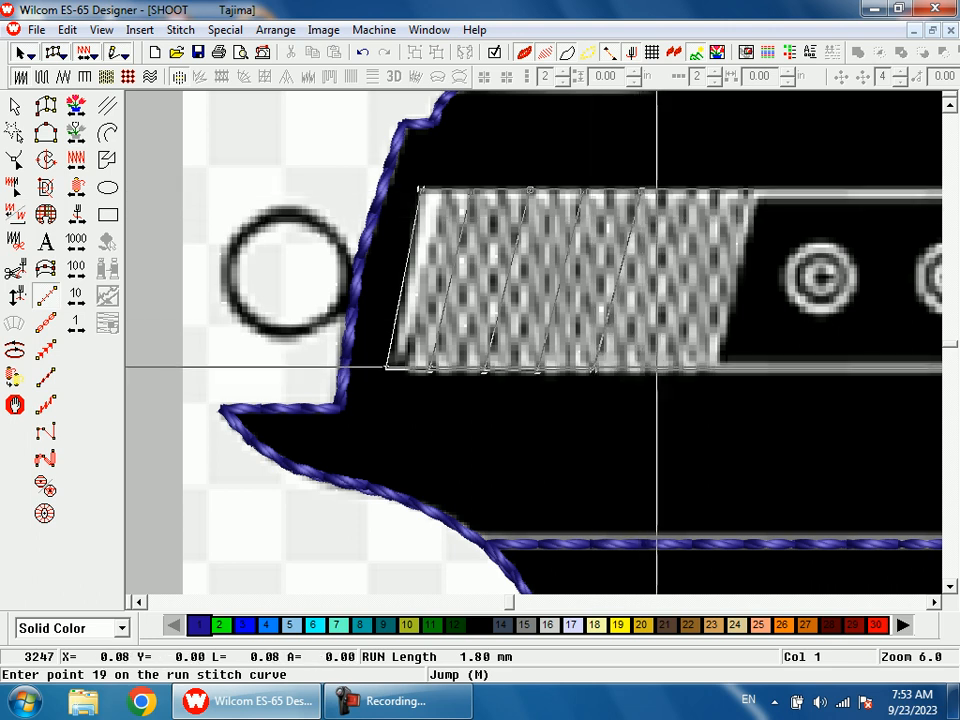
pyautogui.click(646, 369)
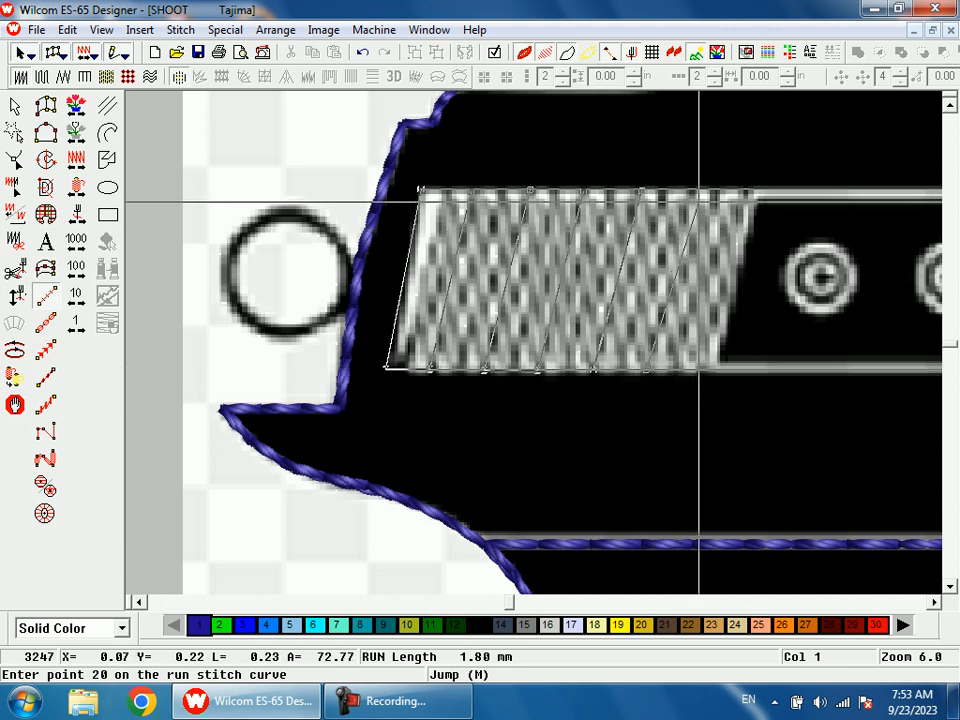
pyautogui.click(700, 188)
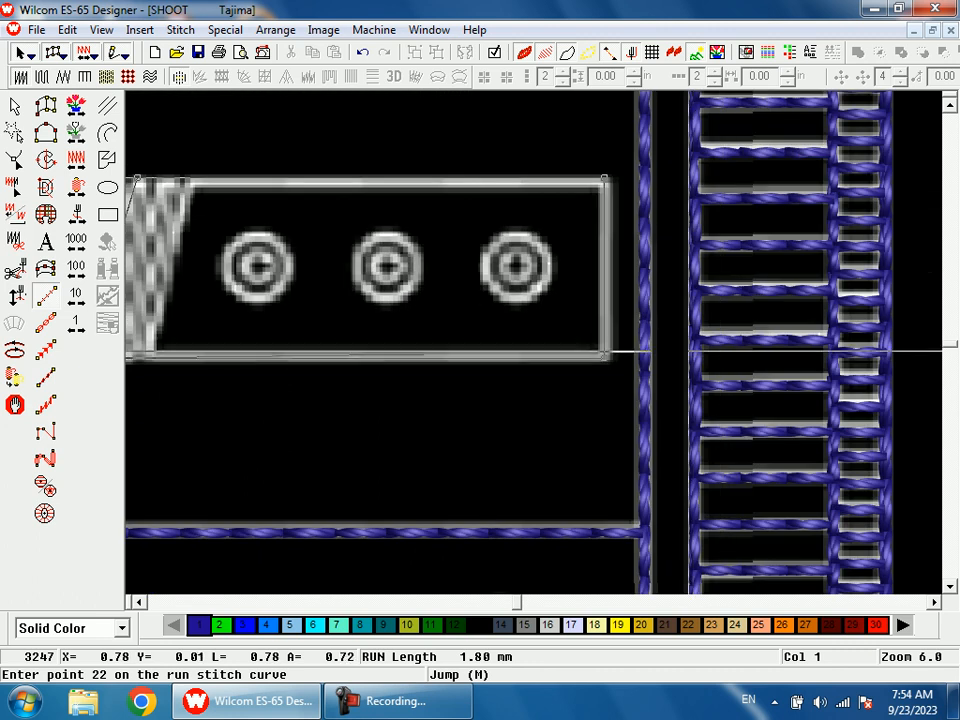
# Run the line along the panel's lower edge, up its square end and back along the top to the starting corner, and finish the object
pyautogui.click(606, 347)
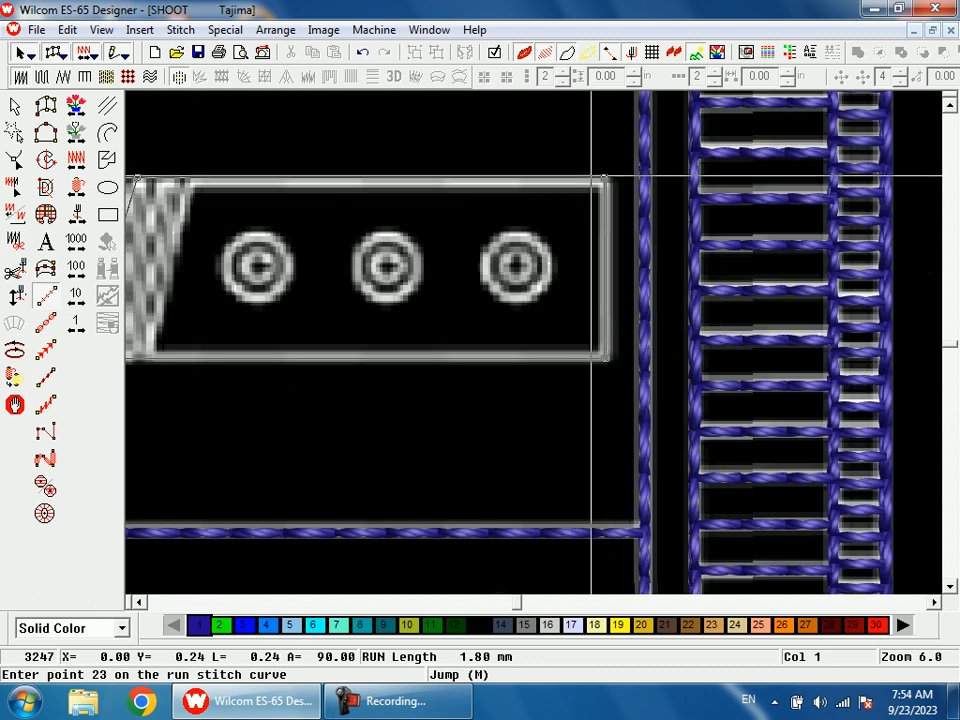
pyautogui.click(604, 178)
pyautogui.hotkey('shift', 'z')
pyautogui.hotkey('shift', 'z')
pyautogui.press('b')
pyautogui.moveTo(360, 266); pyautogui.dragTo(400, 335)
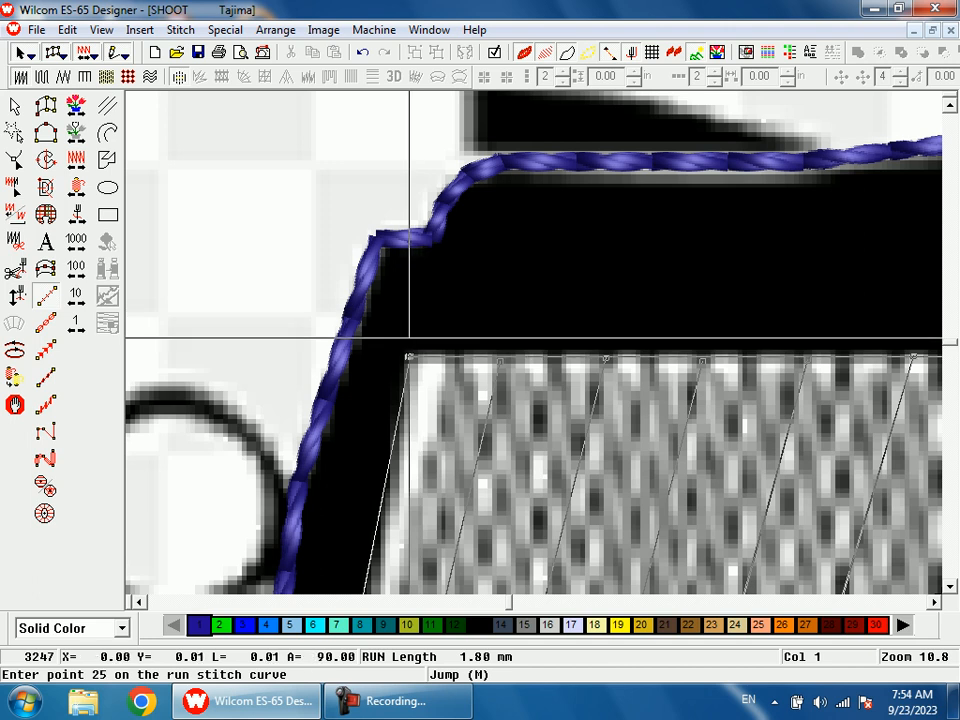
pyautogui.press('Return')
# Trace the outer circle of the panel's first round button with a doubled curved run stitch line and finish the object
pyautogui.hotkey('shift', 'z')
pyautogui.hotkey('shift', 'z')
pyautogui.hotkey('shift', 'z')
pyautogui.press('b')
pyautogui.moveTo(522, 332); pyautogui.dragTo(692, 438)
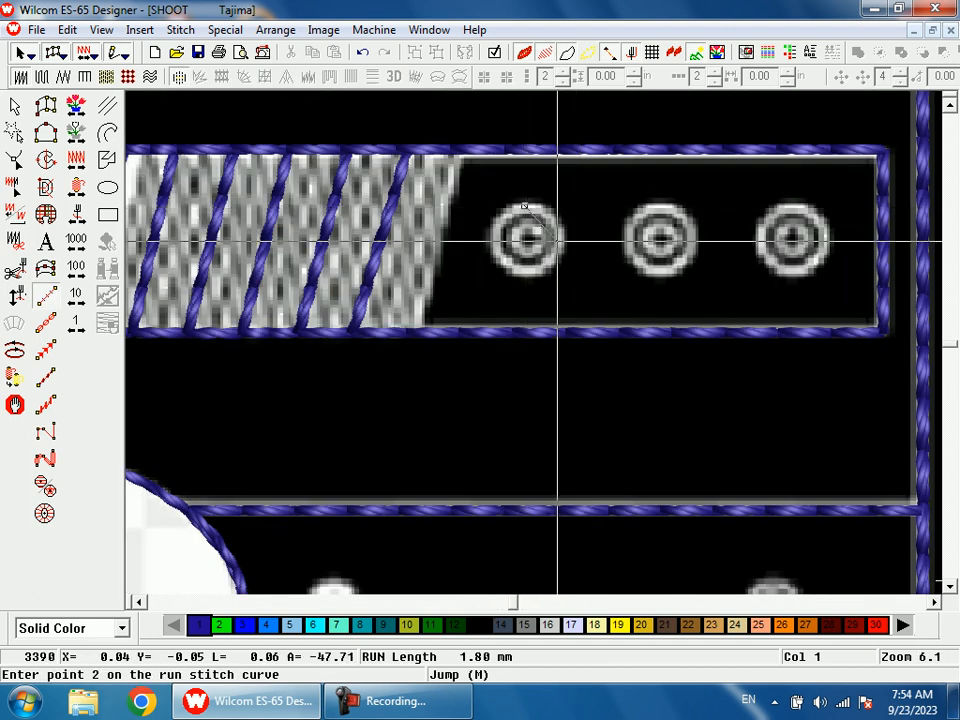
pyautogui.click(528, 276)
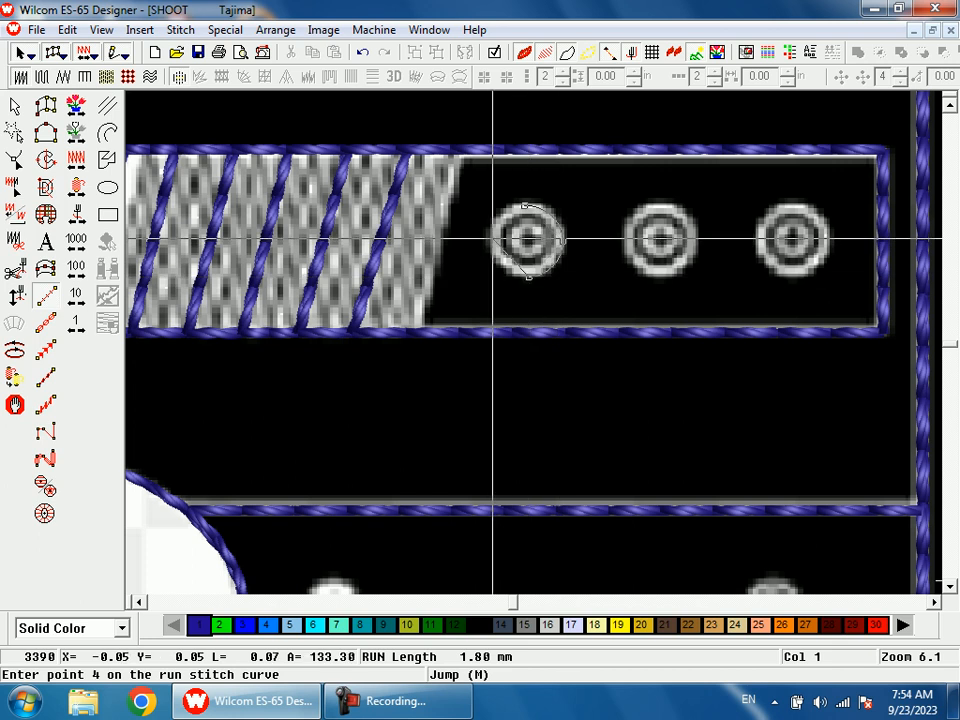
pyautogui.click(524, 207)
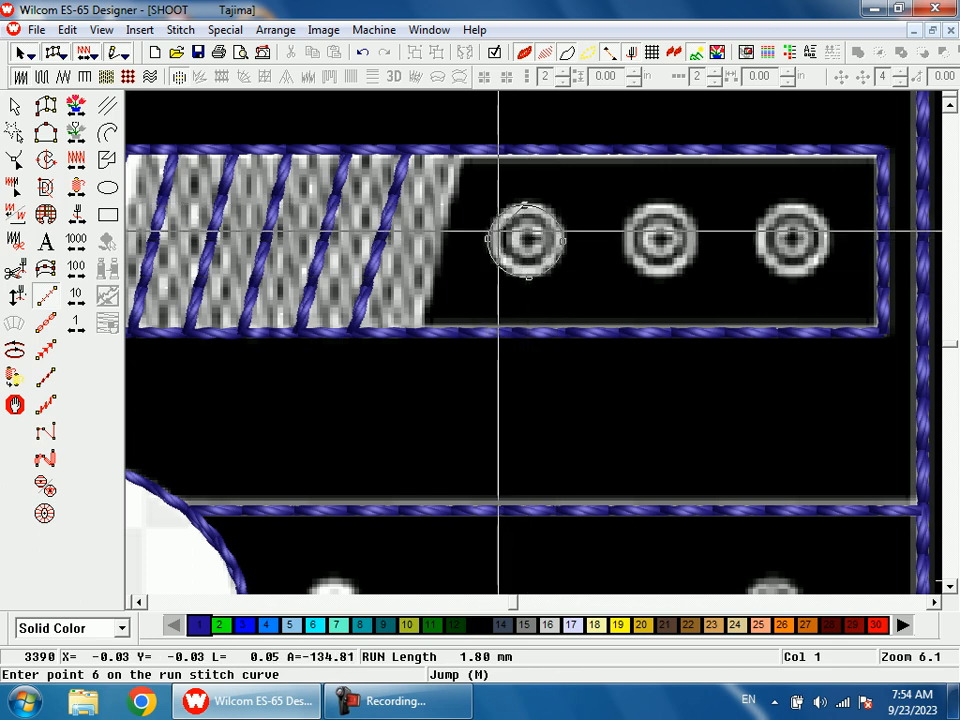
pyautogui.click(489, 235)
pyautogui.click(559, 239)
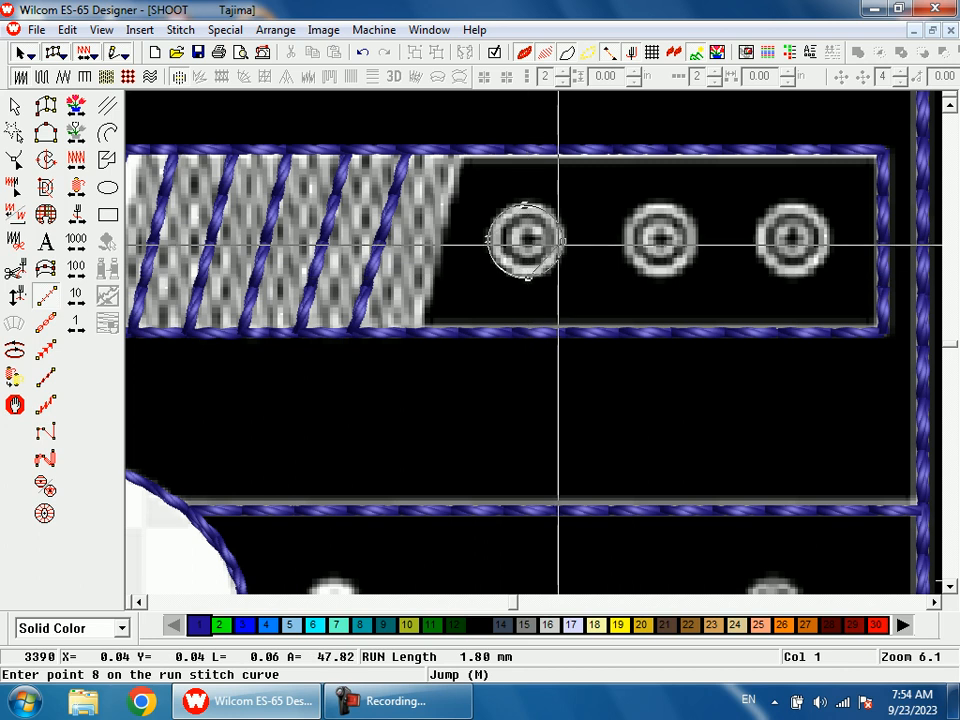
pyautogui.click(524, 206)
pyautogui.click(524, 206)
pyautogui.press('Return')
# Enlarge the button's circle slightly and nudge it up and left so it is centred around the artwork
pyautogui.click(15, 106)
pyautogui.moveTo(562, 205); pyautogui.dragTo(575, 196)
pyautogui.press('Up')
pyautogui.press('Left')
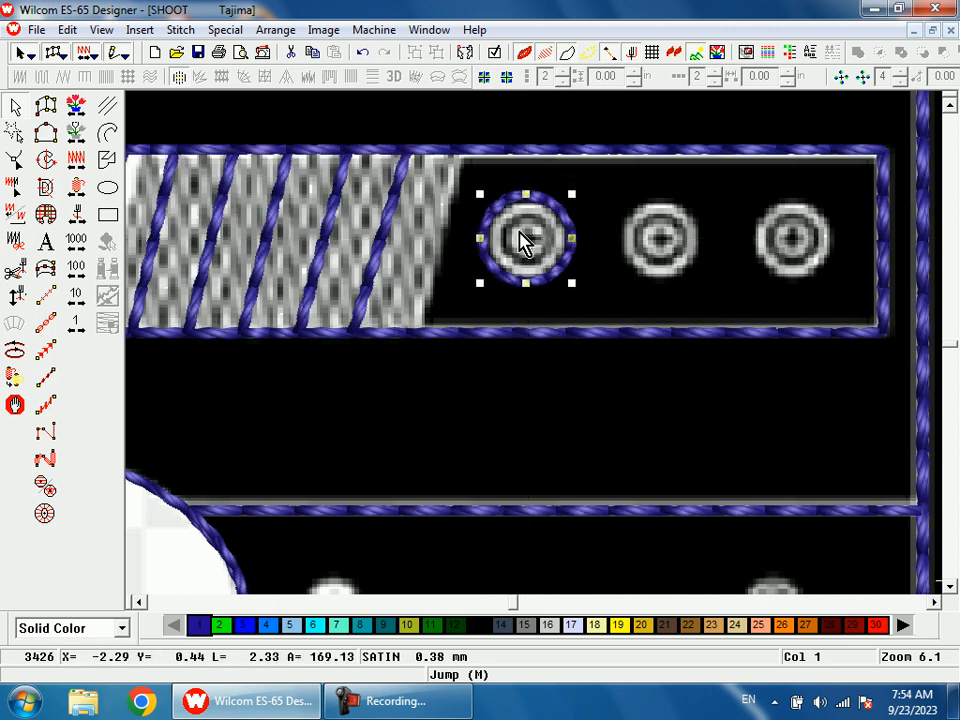
# Copy the circle onto the panel's other two buttons and onto the two screws in the band below
pyautogui.moveTo(521, 246); pyautogui.dragTo(790, 238)
pyautogui.hotkey('shift', 'z')
pyautogui.hotkey('shift', 'z')
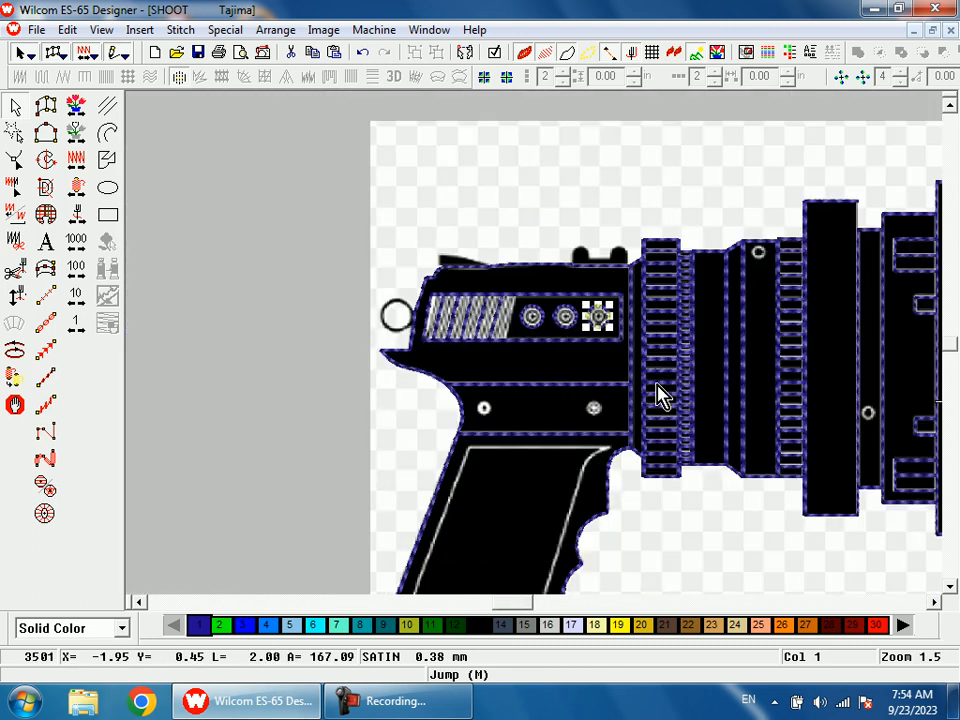
pyautogui.press('z')
pyautogui.press('z')
pyautogui.moveTo(560, 325)
pyautogui.mouseDown()
pyautogui.moveTo(289, 546)
pyautogui.moveTo(258, 500)
pyautogui.mouseUp()
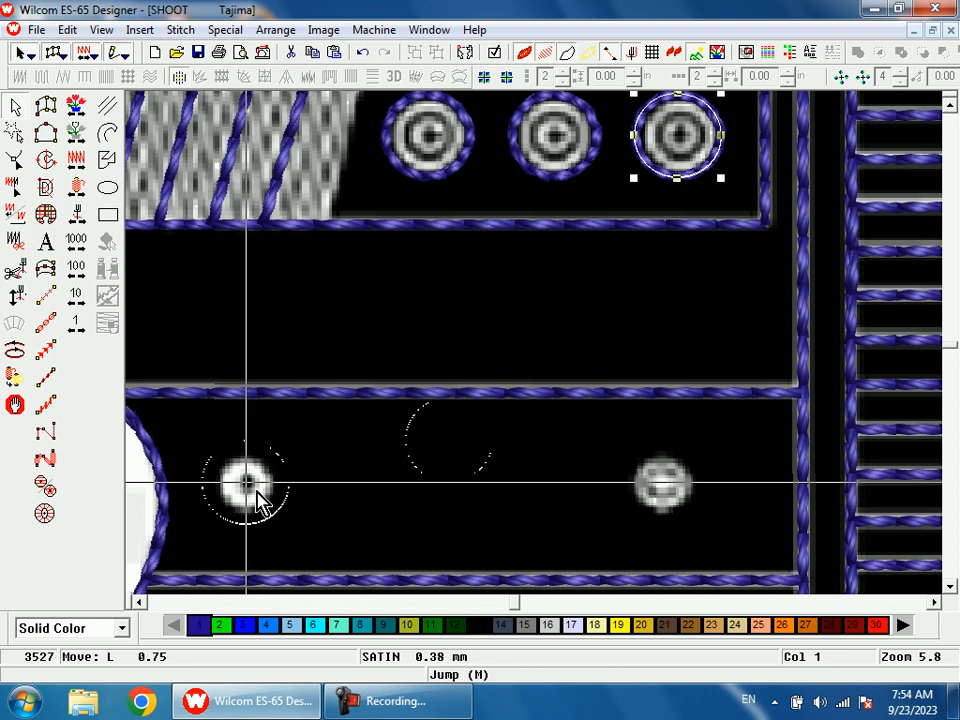
pyautogui.click(258, 500)
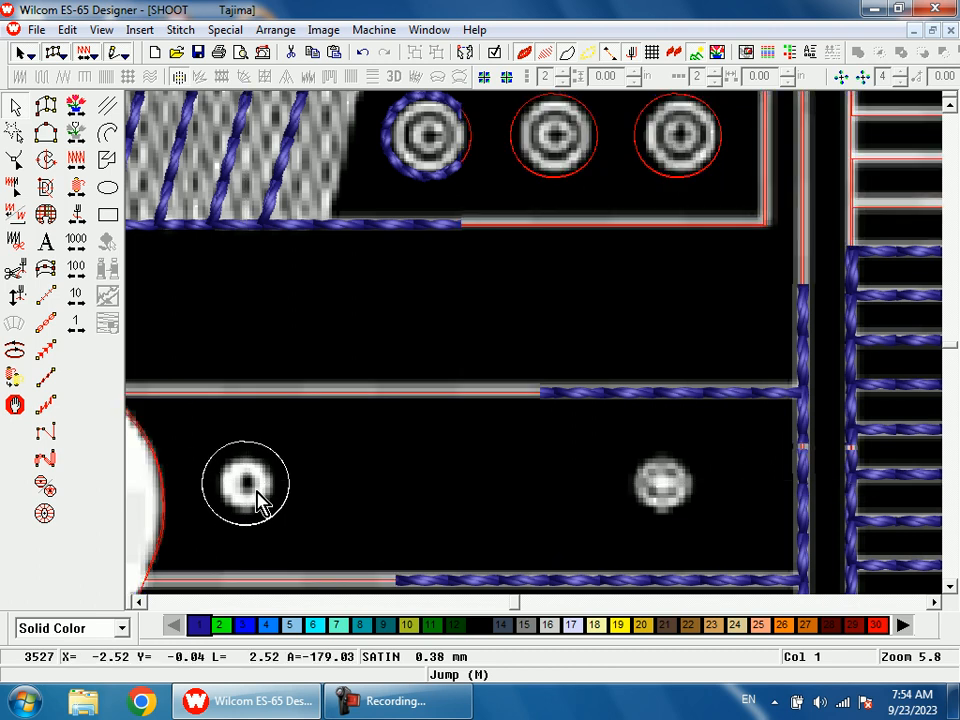
pyautogui.click(664, 515)
# Start a run stitch line along the top edge of the grip's inner outline, from its front tip to the rear corner
pyautogui.hotkey('shift', 'z')
pyautogui.hotkey('shift', 'z')
pyautogui.press('b')
pyautogui.moveTo(454, 336); pyautogui.dragTo(600, 407)
pyautogui.press('r')
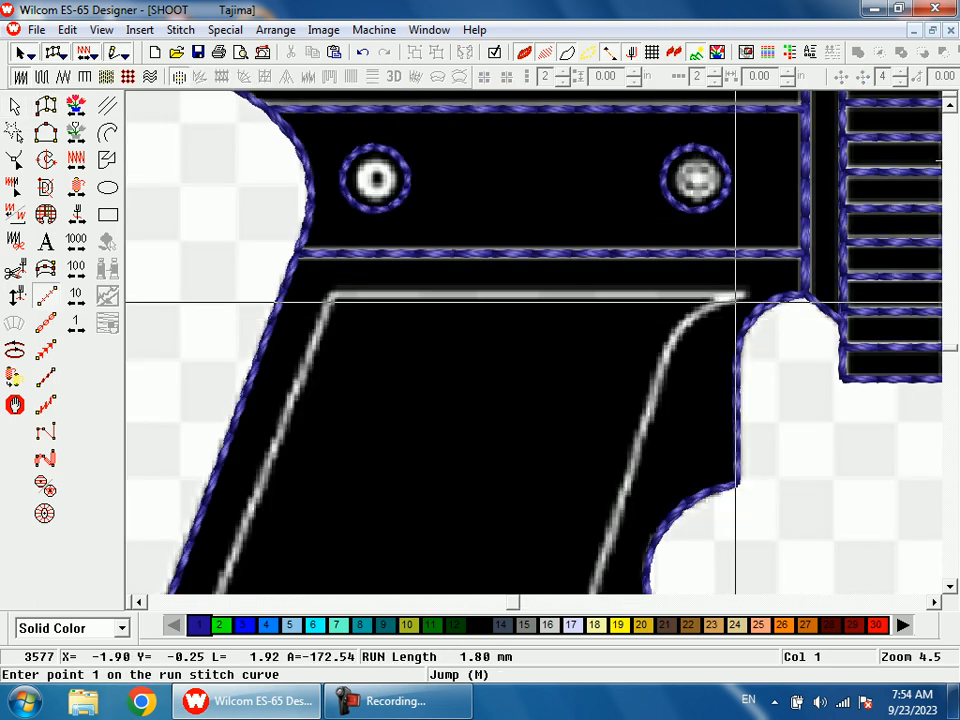
pyautogui.click(736, 298)
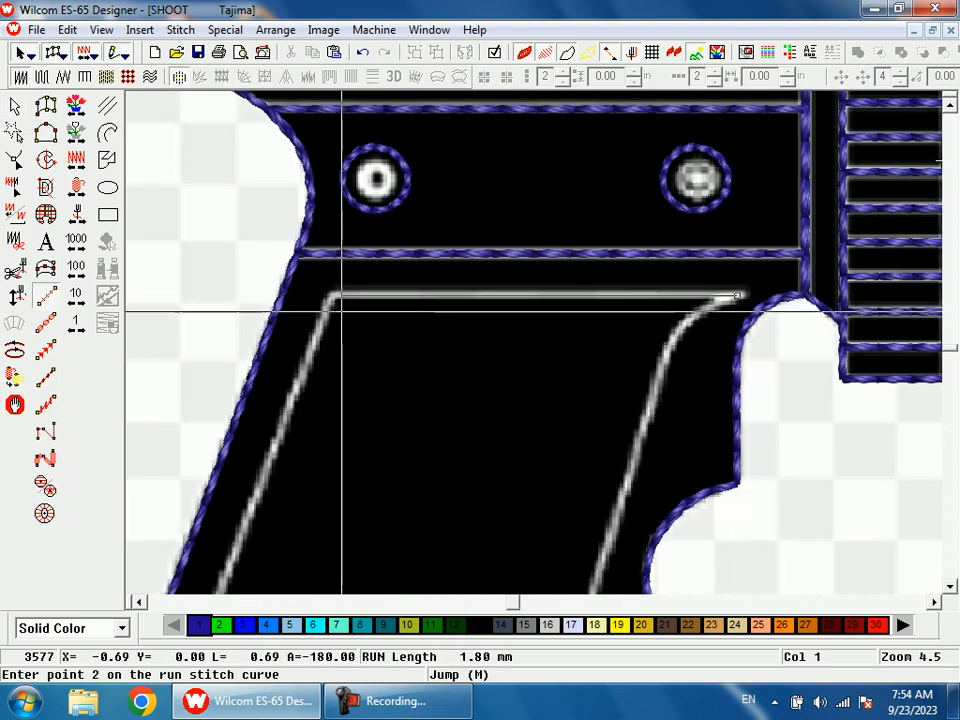
pyautogui.click(331, 300)
# Bring the line down the grip outline's slanted rear edge, around the lower bend and along the step to the bottom corner
pyautogui.hotkey('shift', 'z')
pyautogui.hotkey('shift', 'z')
pyautogui.press('b')
pyautogui.moveTo(433, 487); pyautogui.dragTo(458, 409)
pyautogui.click(510, 304)
pyautogui.click(492, 424)
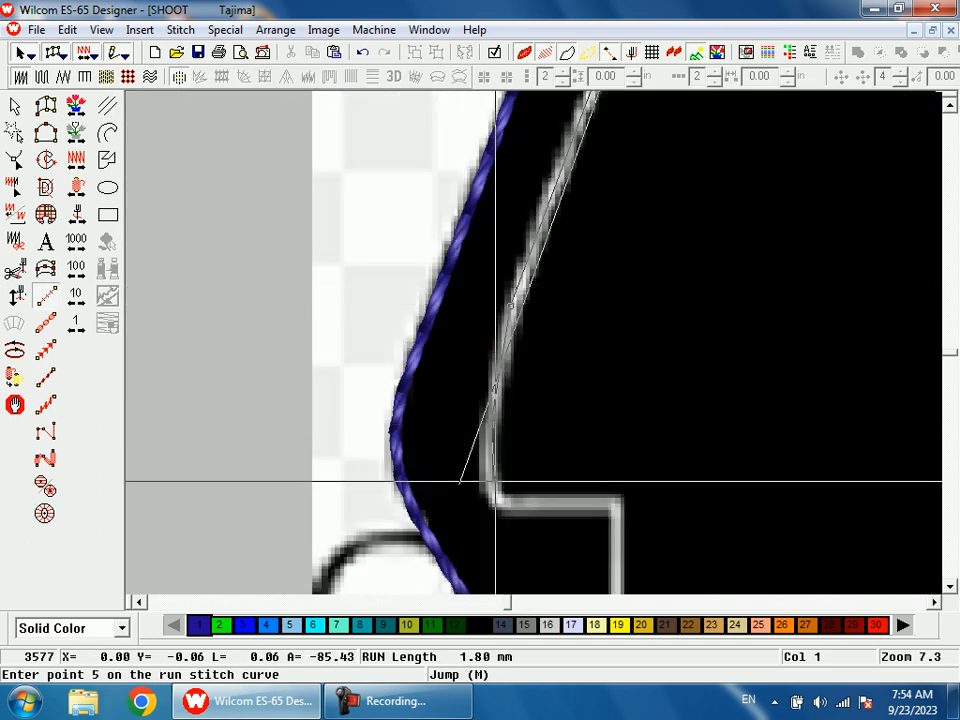
pyautogui.click(491, 486)
pyautogui.click(509, 506)
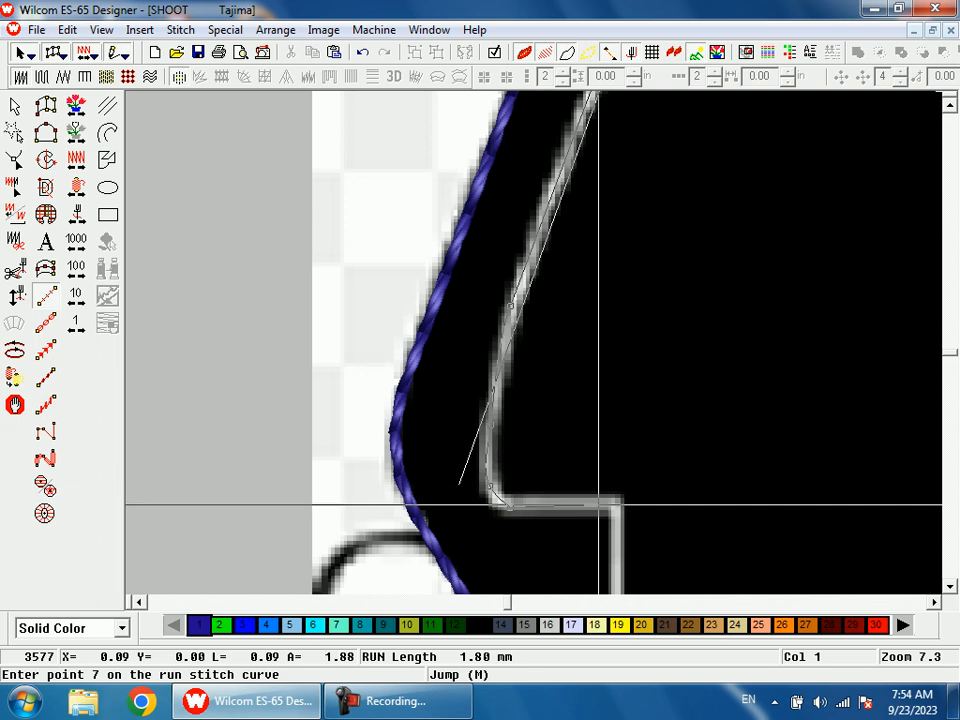
pyautogui.click(617, 506)
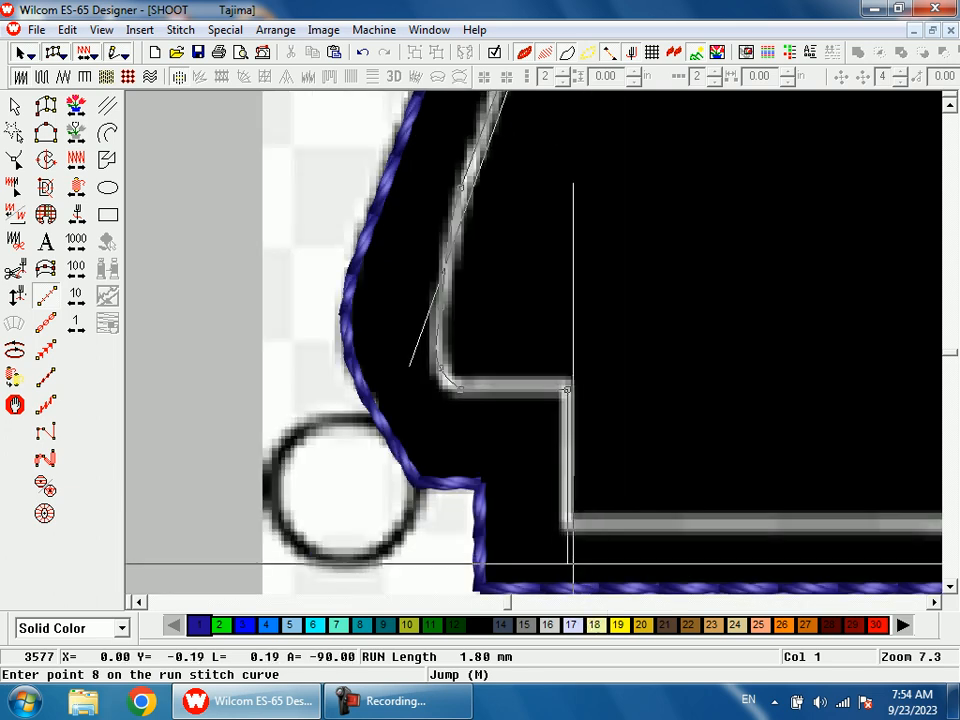
pyautogui.click(574, 529)
# Run the line along the bottom edge of the grip's inner outline to its front corner
pyautogui.hotkey('shift', 'z')
pyautogui.hotkey('shift', 'z')
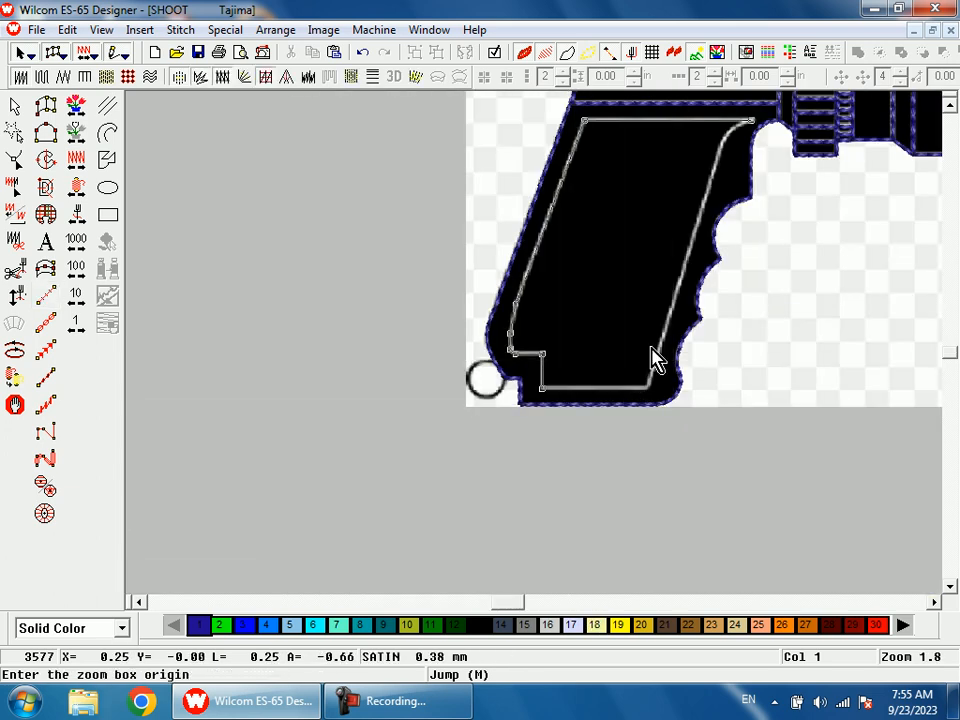
pyautogui.moveTo(651, 360); pyautogui.dragTo(643, 454)
pyautogui.click(566, 336)
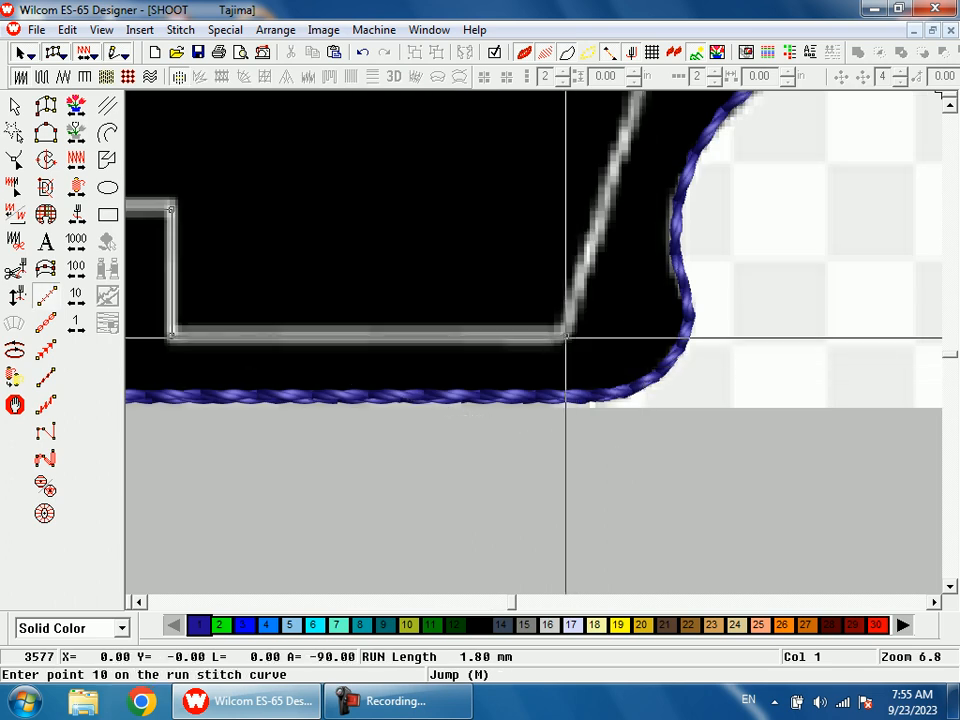
# Bring the line up the grip outline's slanted front edge and around the upper curve to the starting tip
pyautogui.hotkey('shift', 'z')
pyautogui.hotkey('shift', 'z')
pyautogui.hotkey('shift', 'z')
pyautogui.press('z')
pyautogui.moveTo(532, 209); pyautogui.dragTo(636, 273)
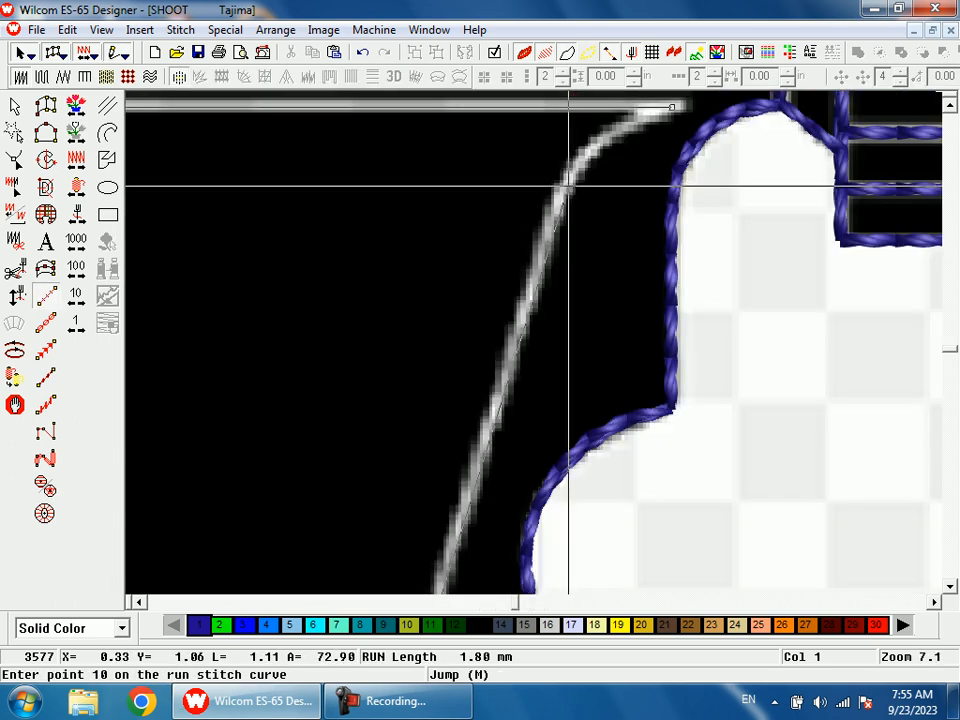
pyautogui.click(560, 201)
pyautogui.click(597, 143)
pyautogui.press('c')
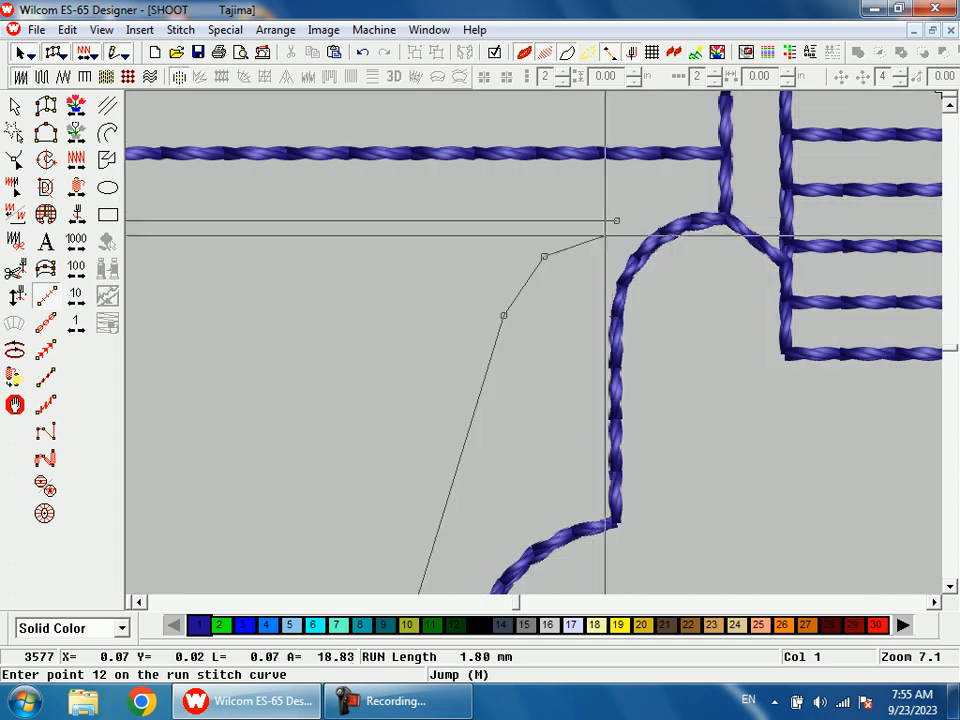
pyautogui.rightClick(614, 221)
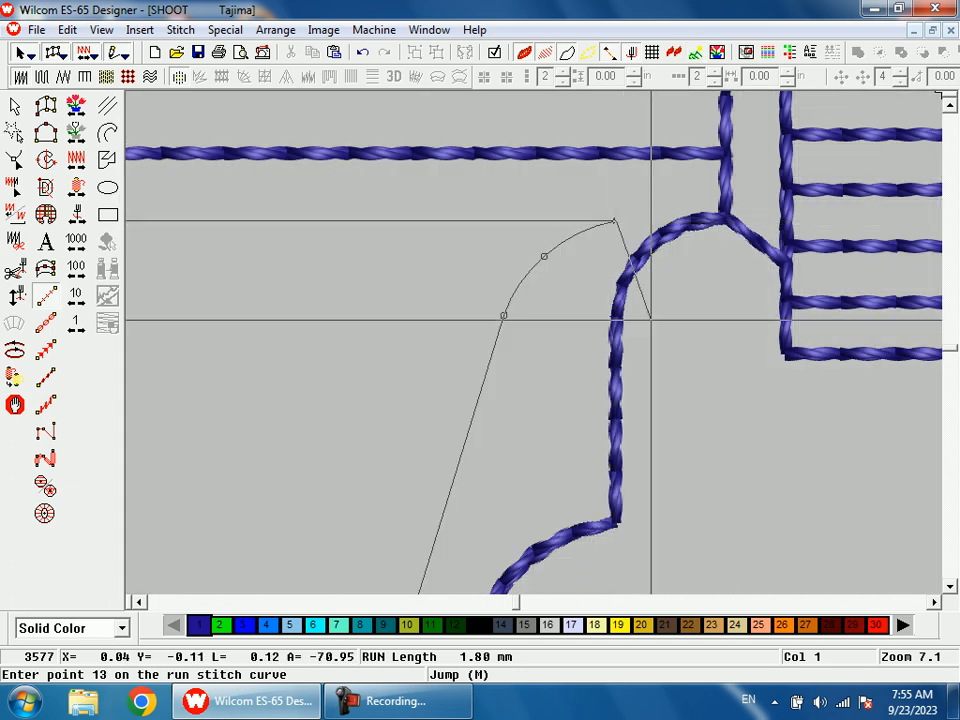
# Finish the run stitch outline of the grip's inner panel and repeat the stitching over it
pyautogui.hotkey('shift', 'z')
pyautogui.hotkey('shift', 'z')
pyautogui.hotkey('shift', 'z')
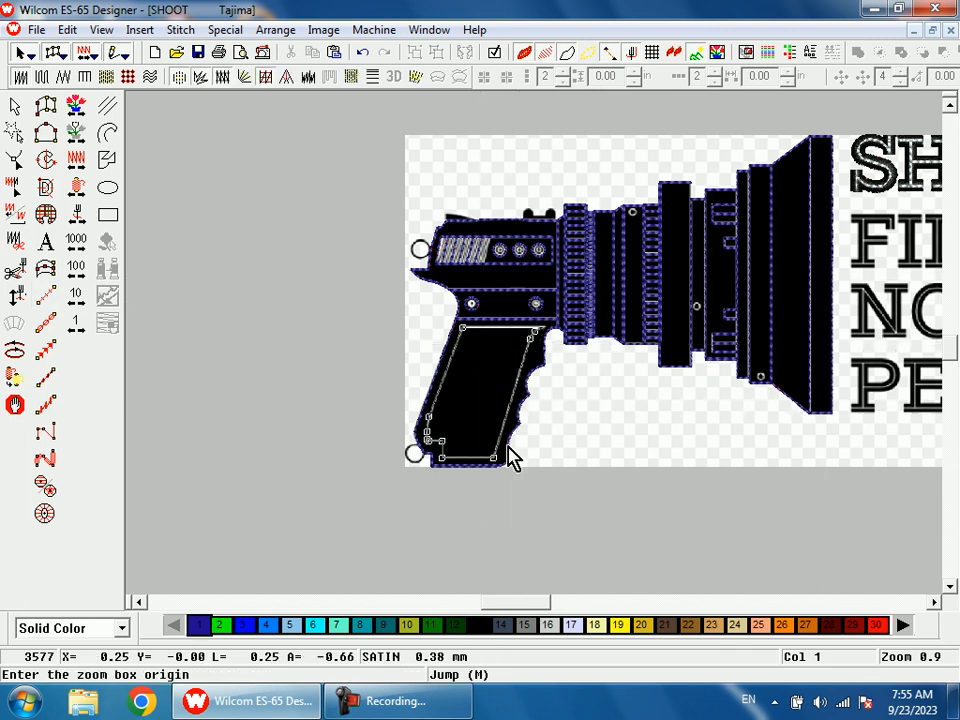
pyautogui.scroll(3, 560, 497)
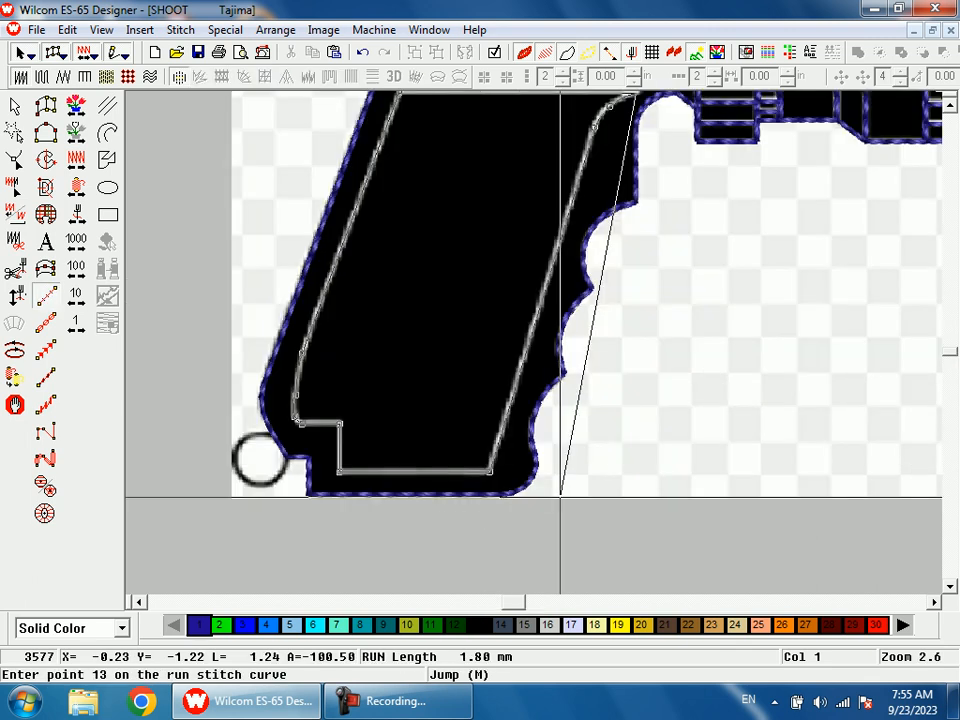
pyautogui.scroll(-2, 556, 440)
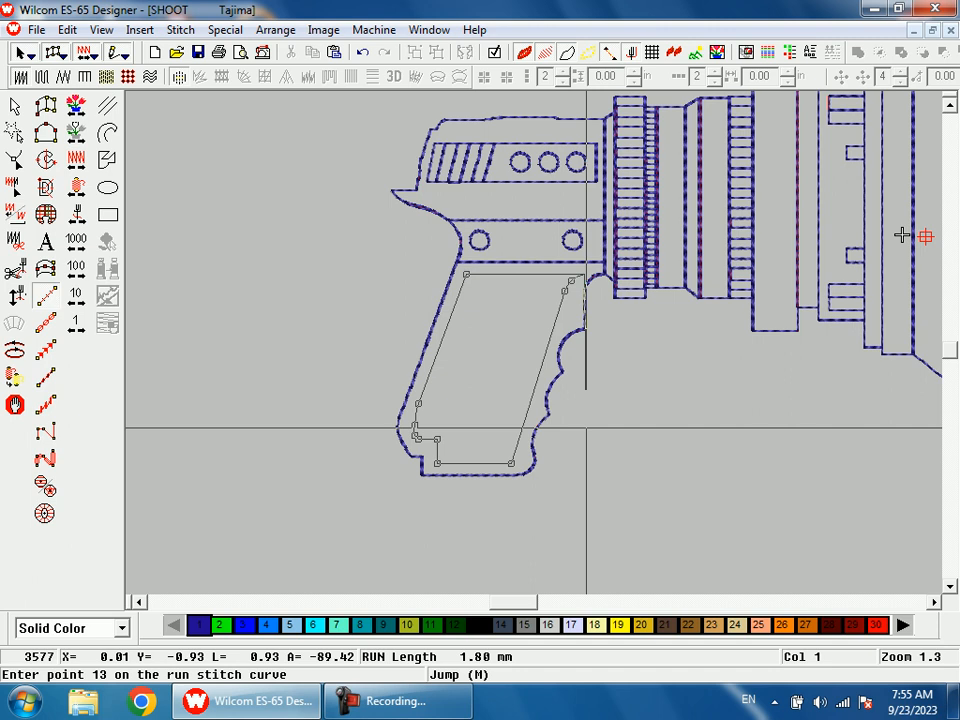
pyautogui.press('Return')
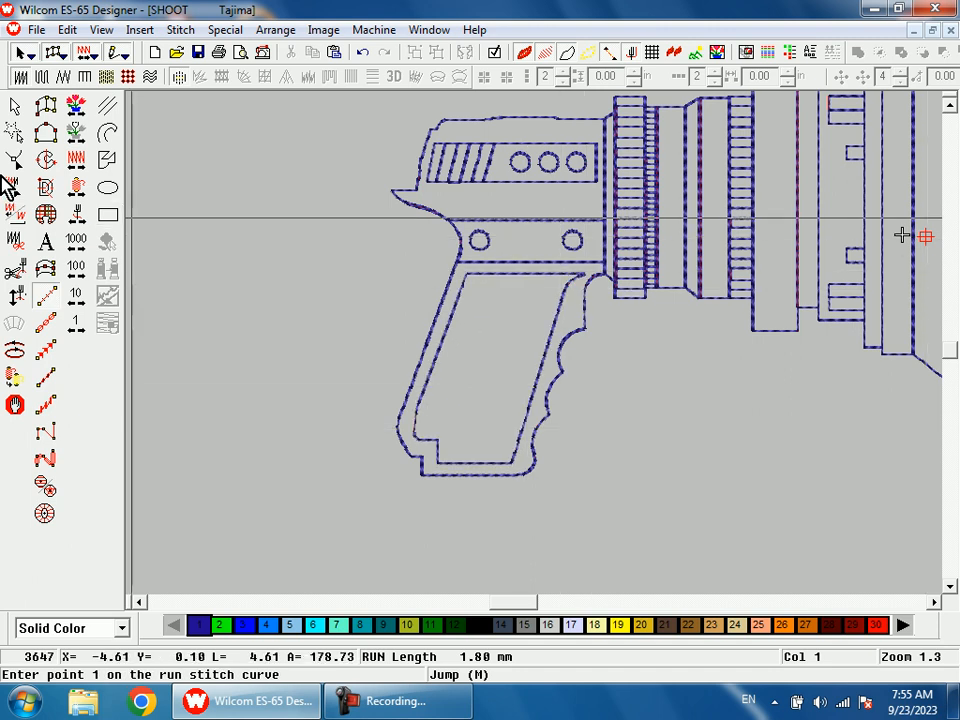
pyautogui.click(15, 105)
pyautogui.click(490, 332)
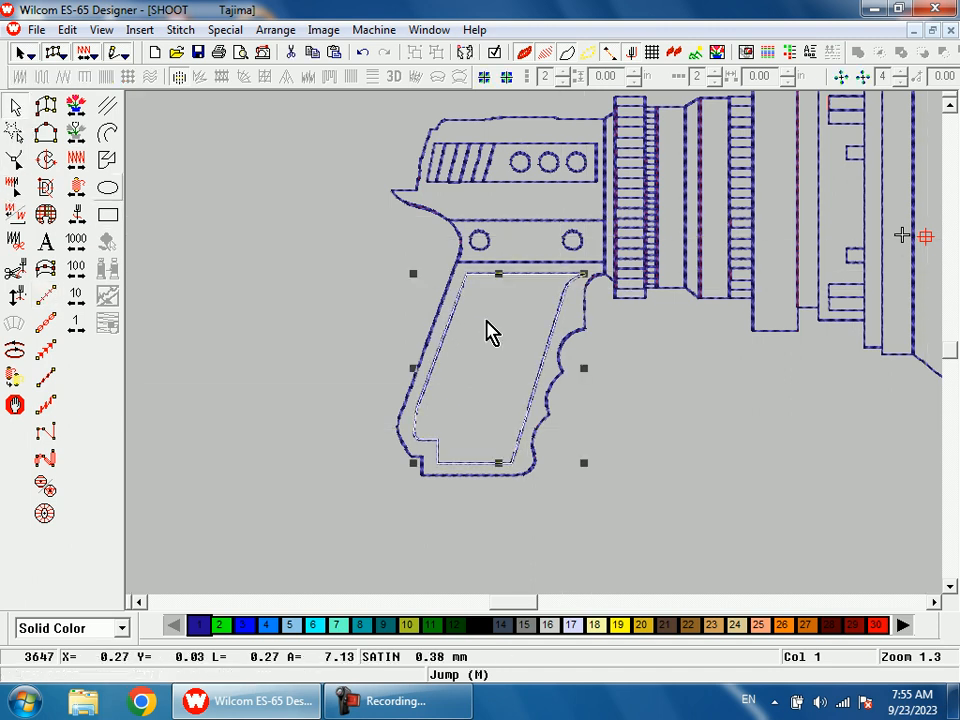
pyautogui.click(16, 352)
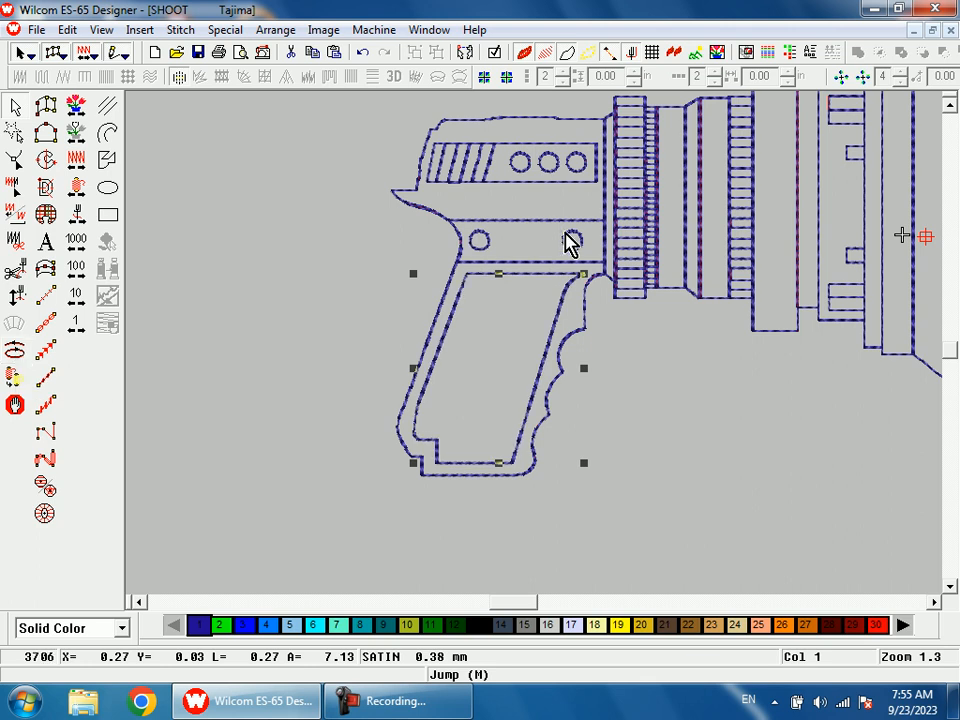
# Duplicate the front screw's circle from the gun body onto the small screw near the lens barrel's upper edge
pyautogui.press('Escape')
pyautogui.hotkey('shift', 'z')
pyautogui.press('b')
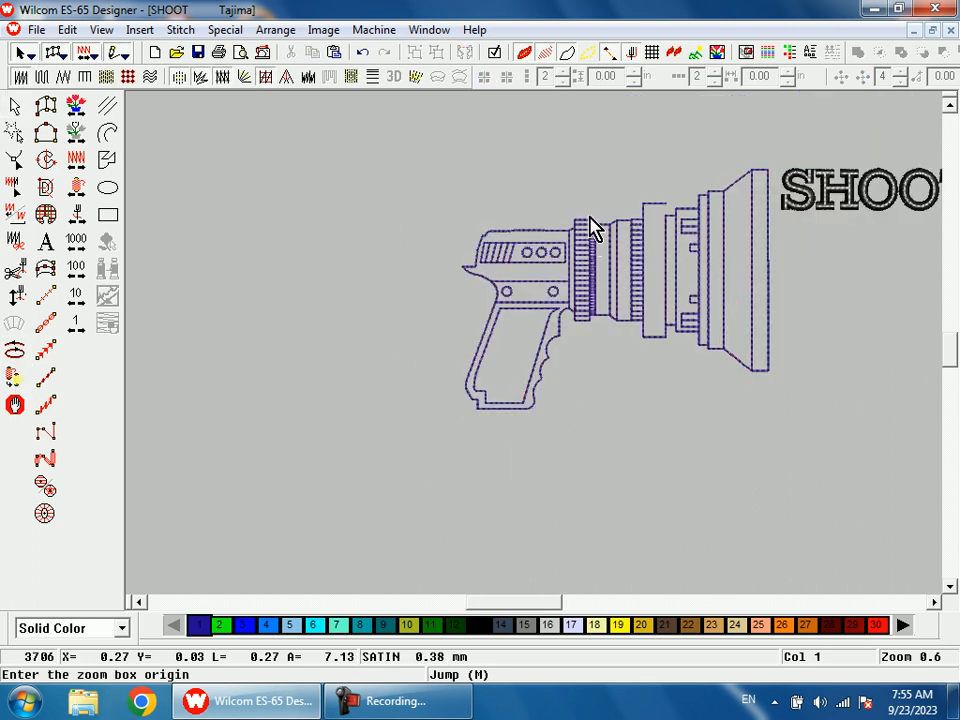
pyautogui.moveTo(650, 272); pyautogui.dragTo(560, 210)
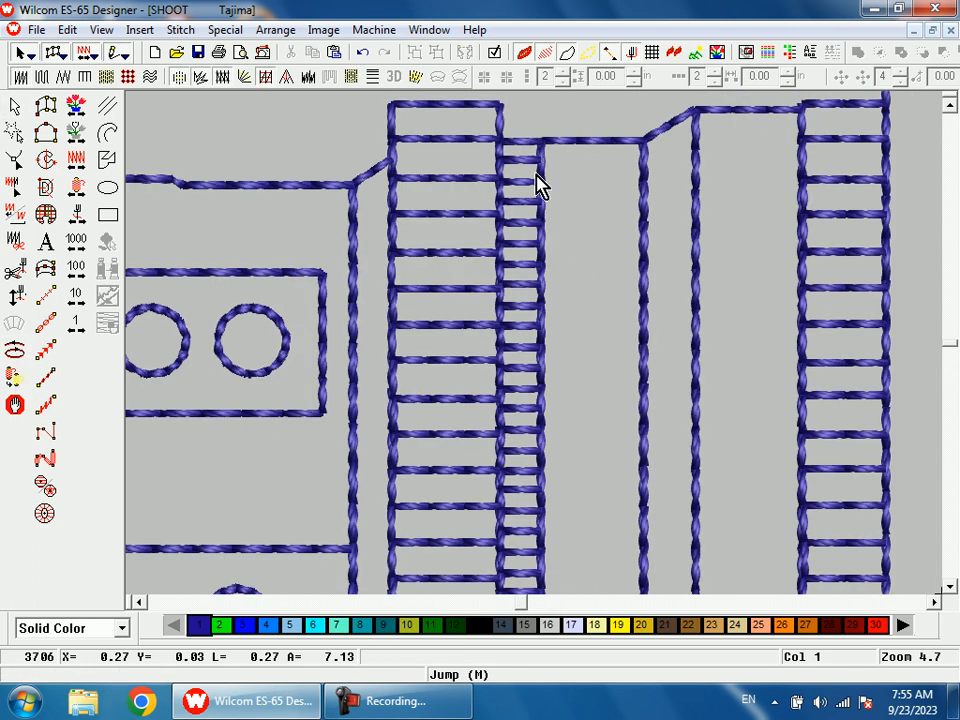
pyautogui.hotkey('shift', 'z')
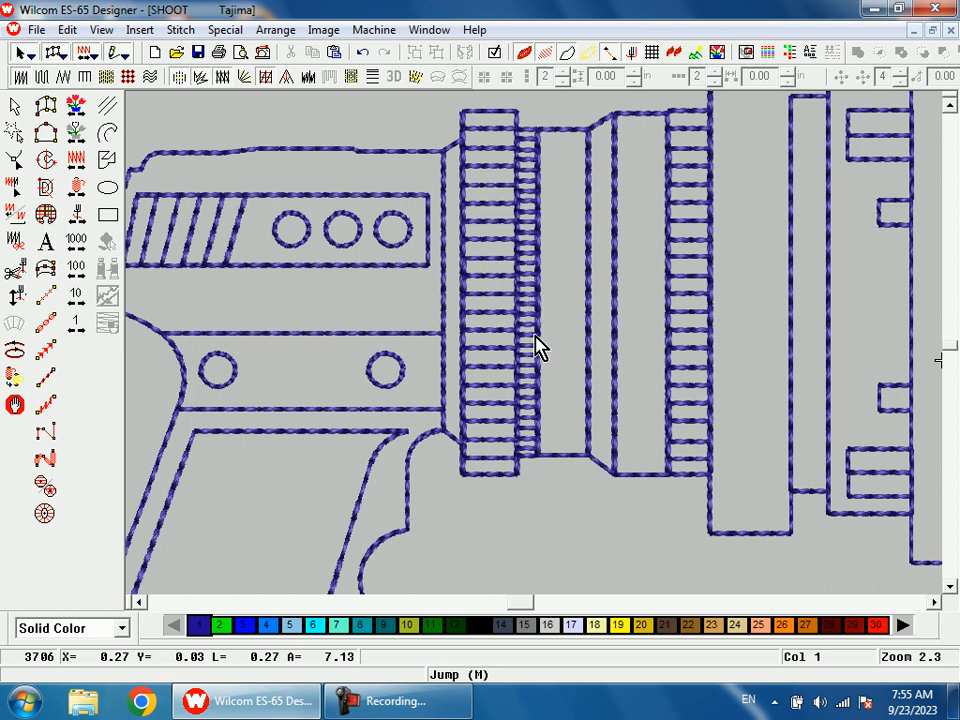
pyautogui.hotkey('shift', 'z')
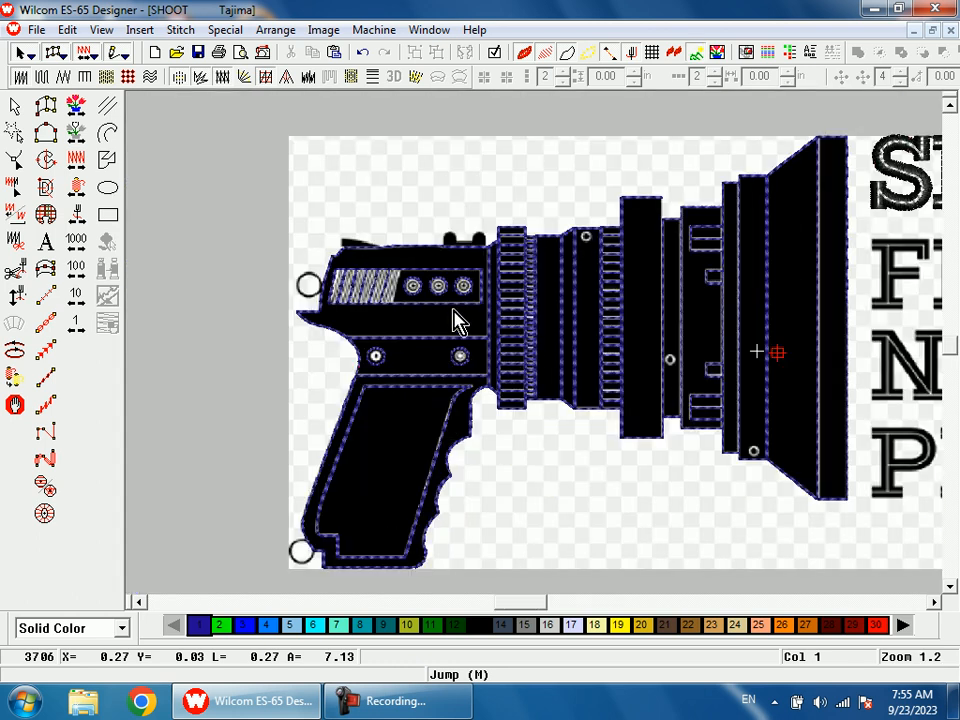
pyautogui.moveTo(456, 199); pyautogui.dragTo(545, 406)
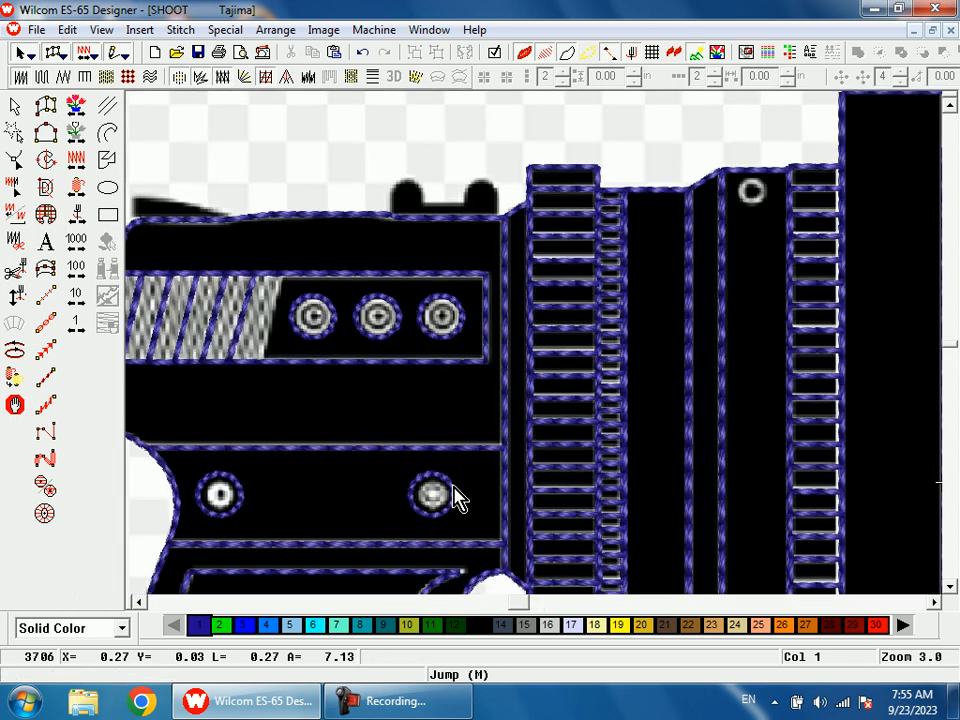
pyautogui.click(453, 499)
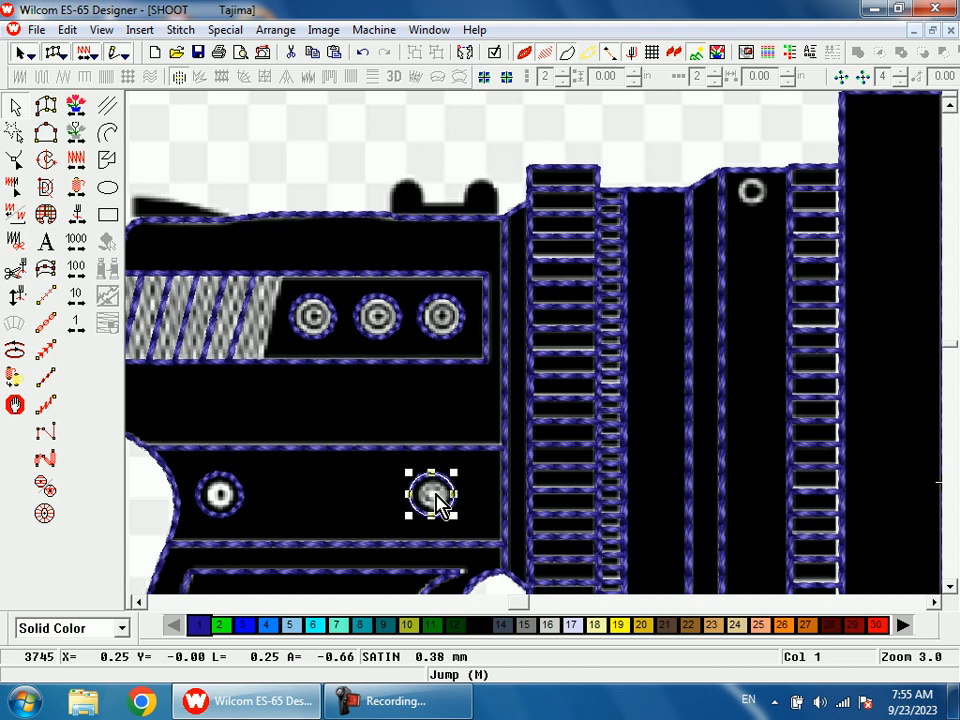
pyautogui.moveTo(440, 505); pyautogui.dragTo(763, 212)
pyautogui.hotkey('shift', 'z')
pyautogui.moveTo(628, 298); pyautogui.dragTo(662, 303)
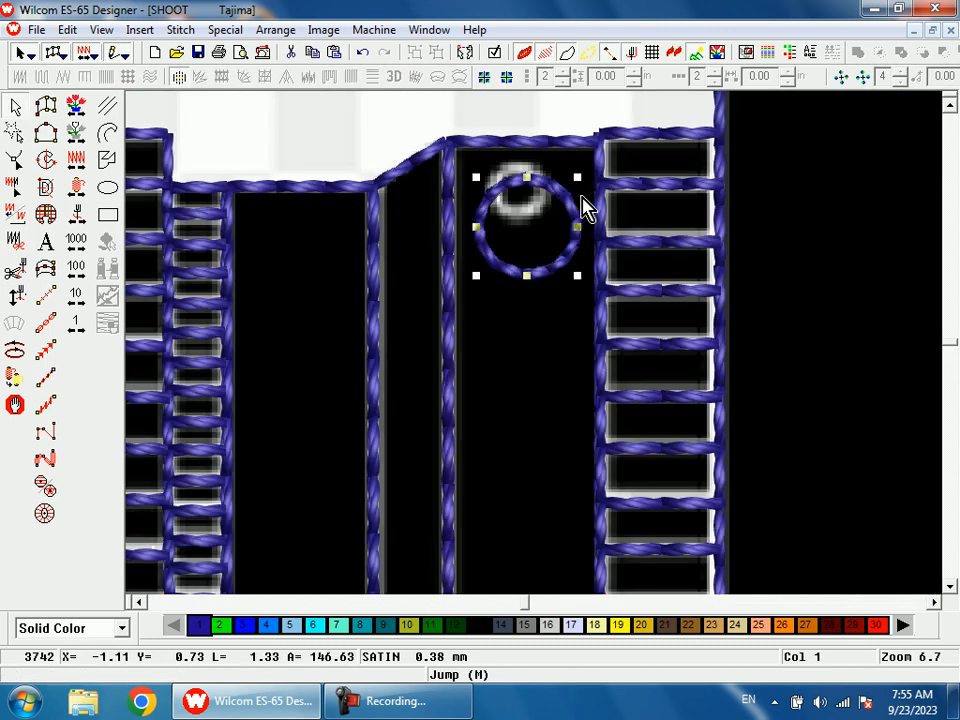
# Shrink the copied circle slightly and nudge it up towards the small screw in the artwork
pyautogui.moveTo(579, 178); pyautogui.dragTo(572, 184)
pyautogui.press('Up')
pyautogui.press('Up')
pyautogui.press('Up')
pyautogui.press('Up')
pyautogui.press('Up')
pyautogui.press('Up')
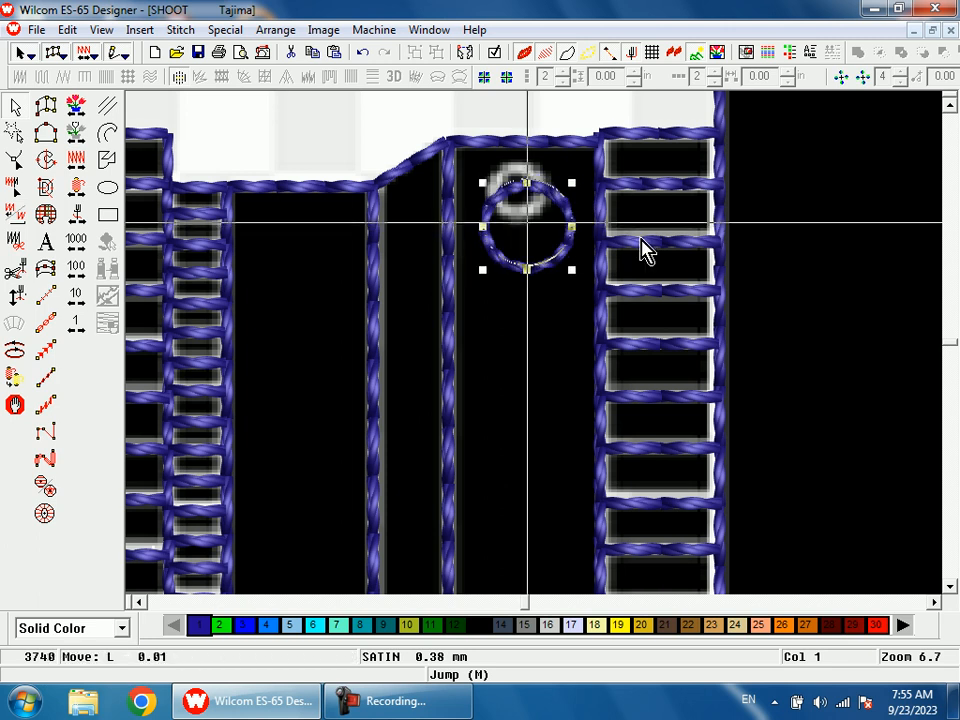
pyautogui.press('t')
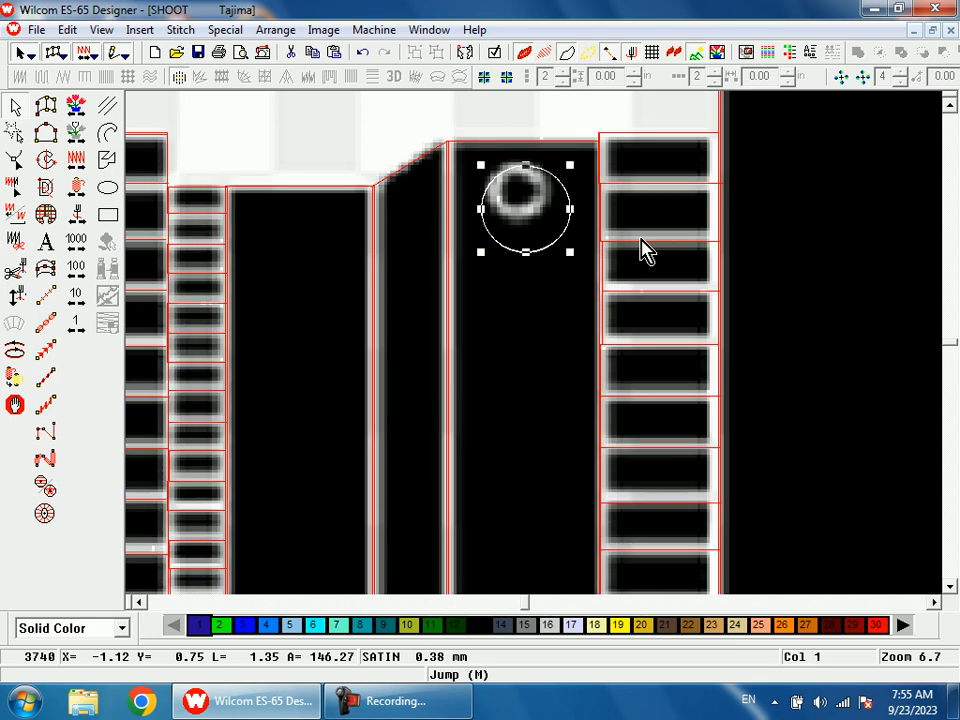
pyautogui.press('t')
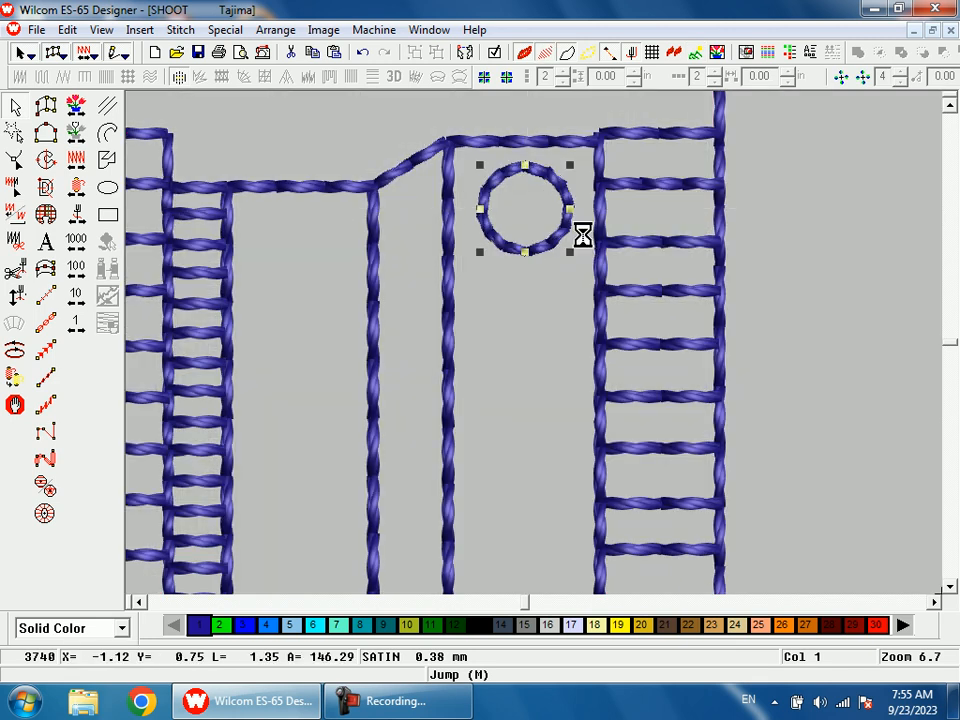
# Duplicate the reduced circle onto the screw in the narrow lens ring
pyautogui.hotkey('shift', 'z')
pyautogui.scroll(-3, 566, 295)
pyautogui.click(532, 170)
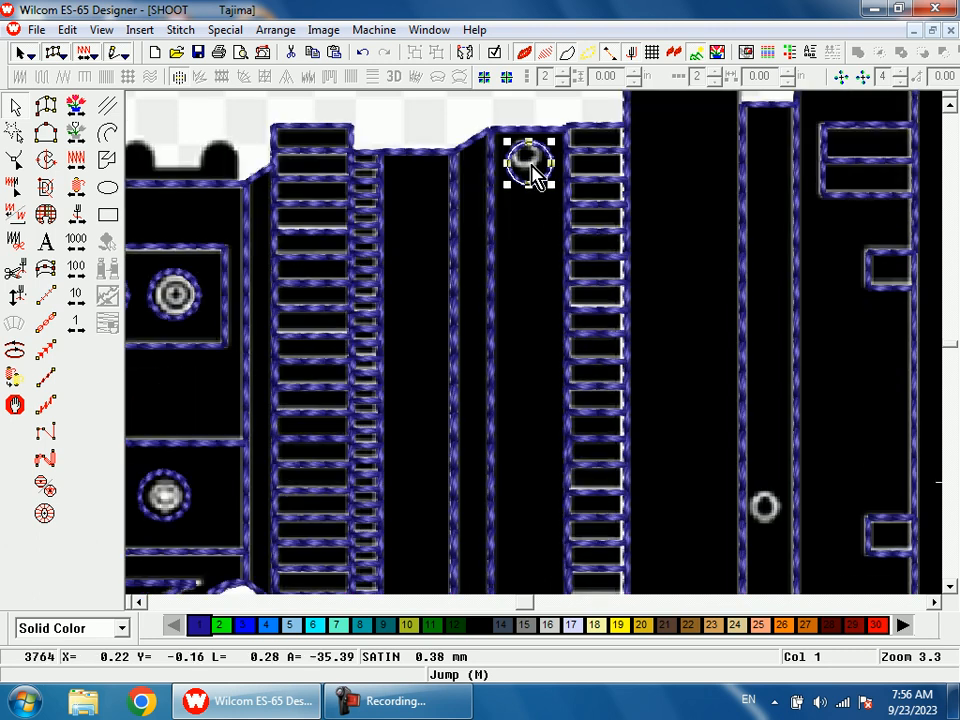
pyautogui.click(768, 513)
pyautogui.hotkey('shift', 'z')
pyautogui.press('b')
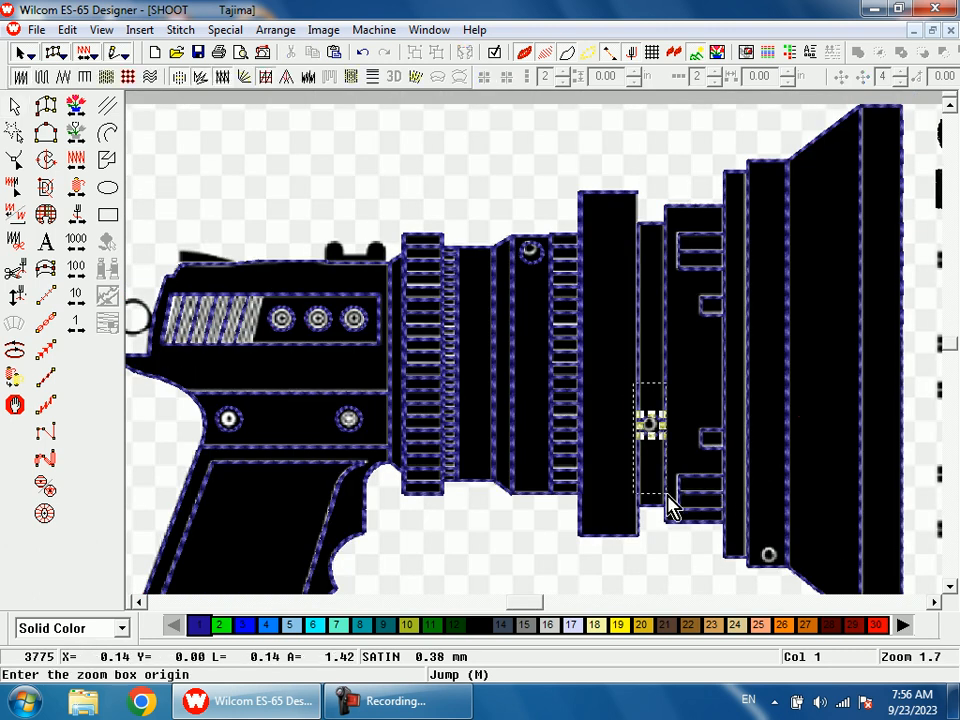
# Shrink the narrow ring's screw circle slightly and nudge it left so it fits between the ring's edges
pyautogui.moveTo(669, 506); pyautogui.dragTo(587, 338)
pyautogui.moveTo(589, 240); pyautogui.dragTo(586, 248)
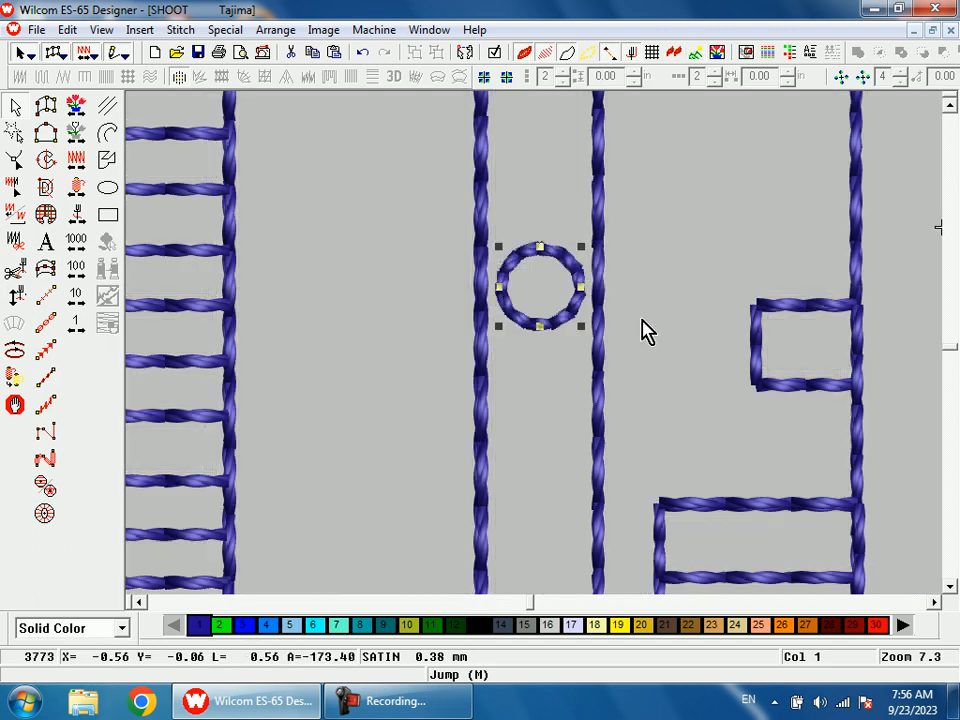
pyautogui.press('Left')
pyautogui.press('d')
pyautogui.hotkey('shift', 'z')
pyautogui.press('Left')
# Duplicate the ring's screw circle onto the lower screw beside the lens hood, adjust its size and nudge it up
pyautogui.moveTo(540, 317); pyautogui.dragTo(716, 481)
pyautogui.hotkey('shift', 'z')
pyautogui.press('b')
pyautogui.moveTo(560, 340); pyautogui.dragTo(680, 450)
pyautogui.moveTo(641, 375); pyautogui.dragTo(650, 370)
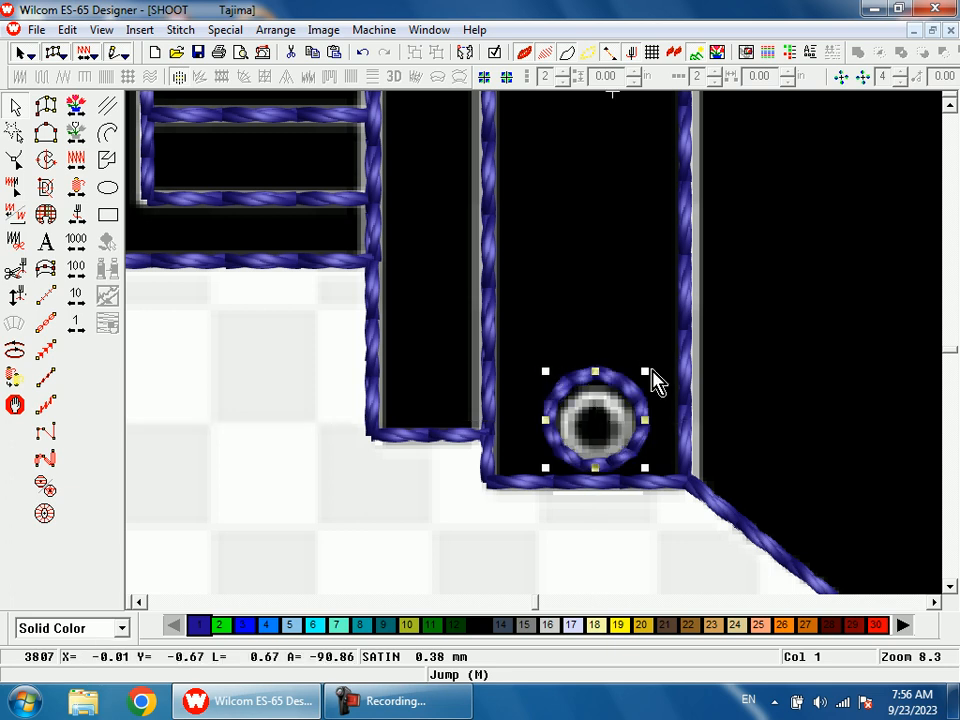
pyautogui.press('Up')
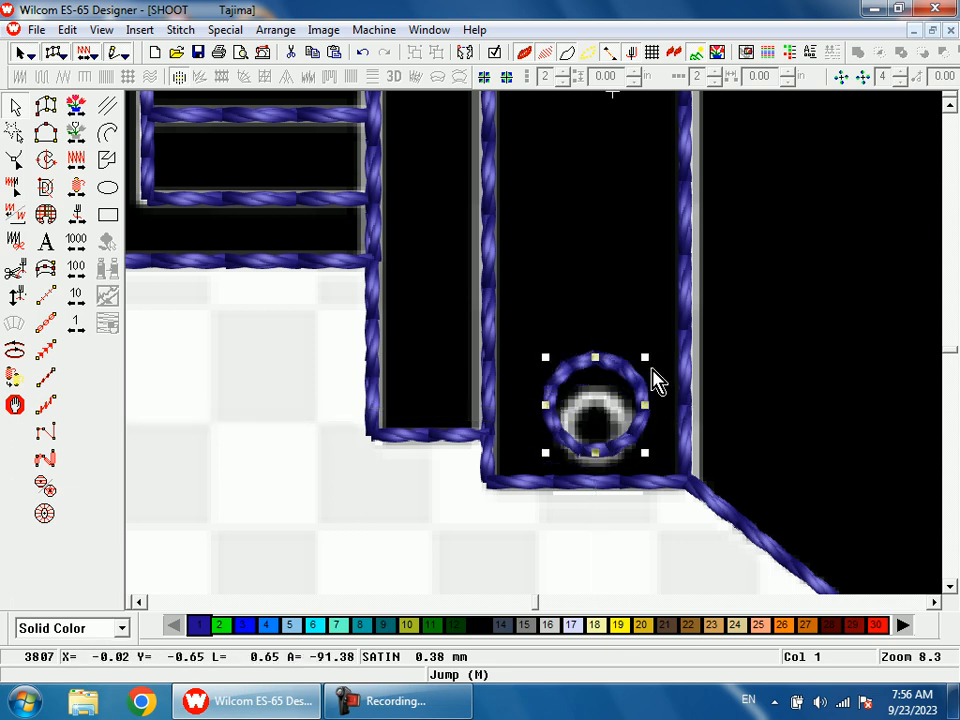
pyautogui.hotkey('shift', 'z')
pyautogui.hotkey('shift', 'z')
pyautogui.hotkey('shift', 'z')
pyautogui.hotkey('shift', 'z')
pyautogui.press('Escape')
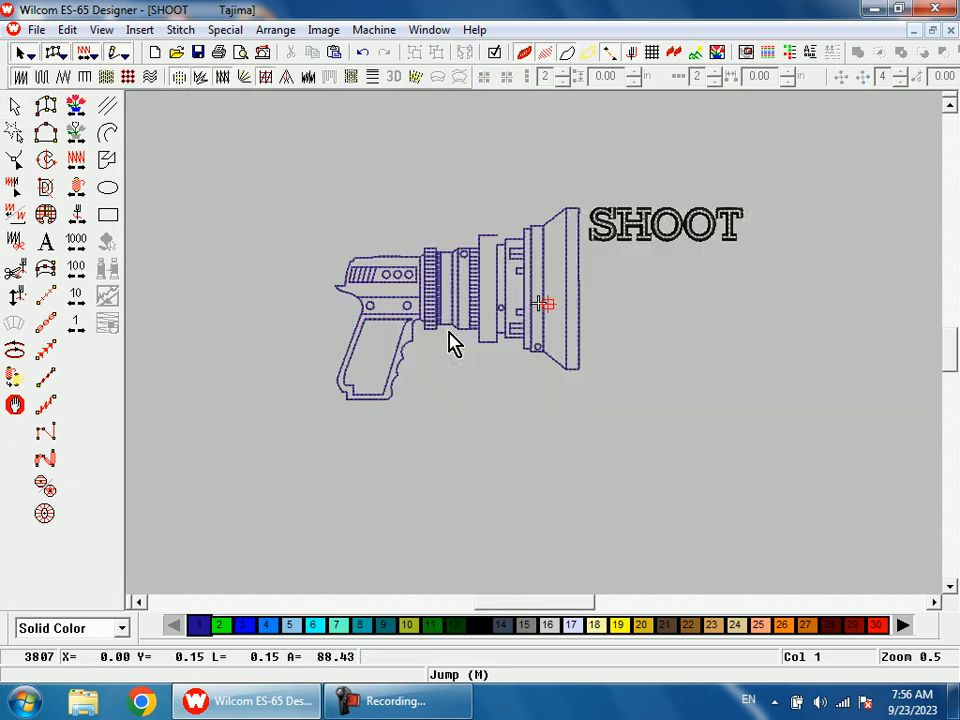
# Examine the traced gun against the artwork, including the untraced black sight along the rear of its top edge
pyautogui.press('d')
pyautogui.press('b')
pyautogui.moveTo(386, 205); pyautogui.dragTo(553, 472)
pyautogui.press('b')
pyautogui.moveTo(341, 183); pyautogui.dragTo(360, 244)
pyautogui.scroll(1, 499, 325)
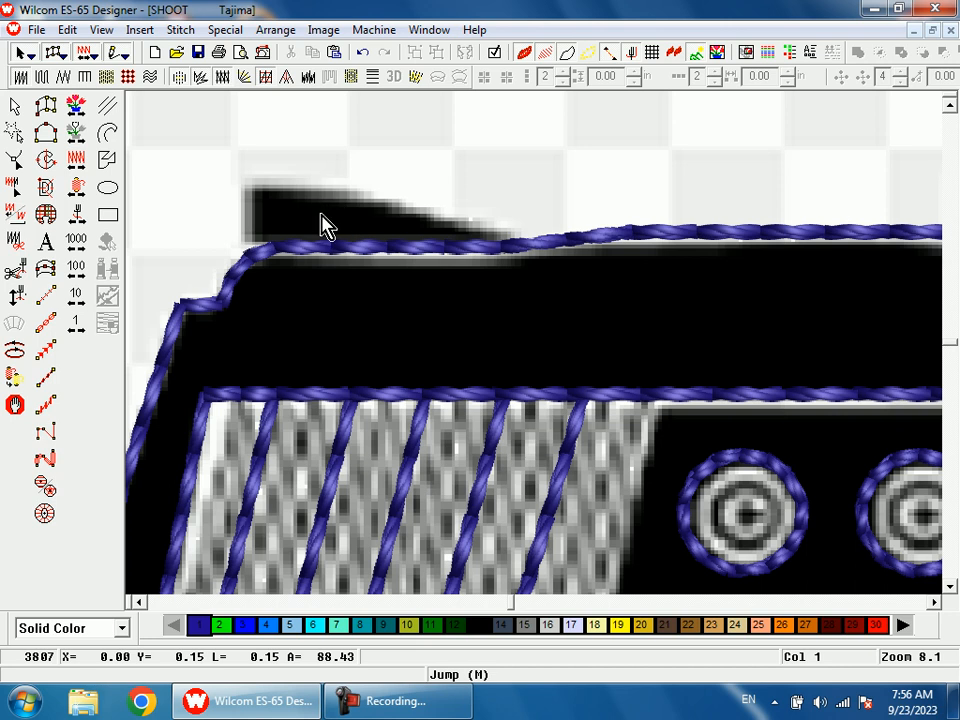
pyautogui.hotkey('shift', 'z')
pyautogui.hotkey('shift', 'z')
pyautogui.hotkey('shift', 'z')
pyautogui.hotkey('shift', 'z')
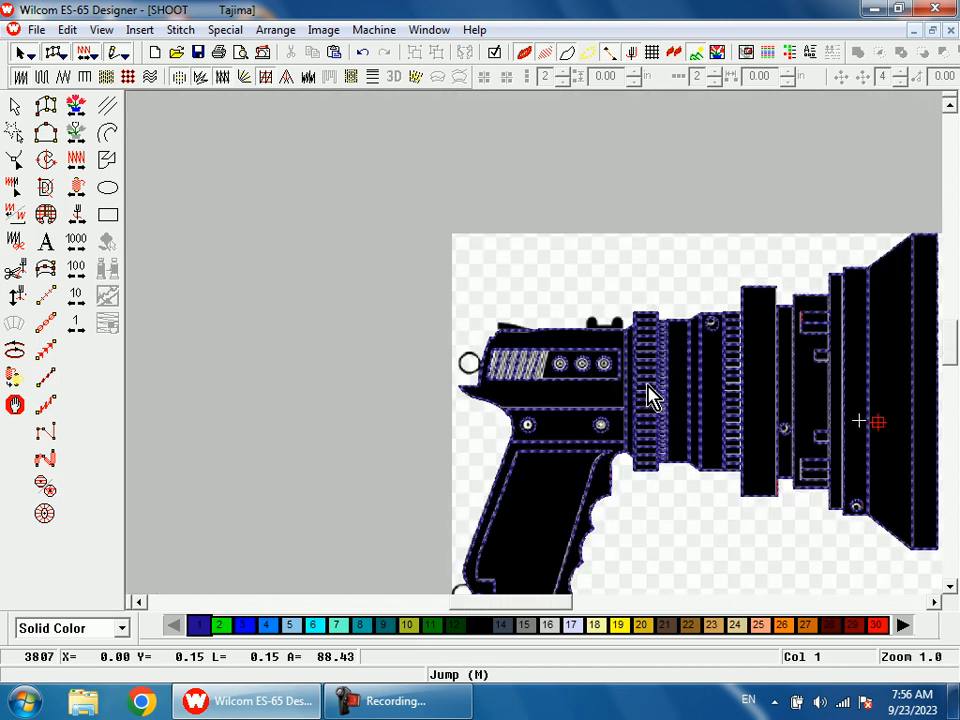
pyautogui.press('z')
pyautogui.click(701, 497)
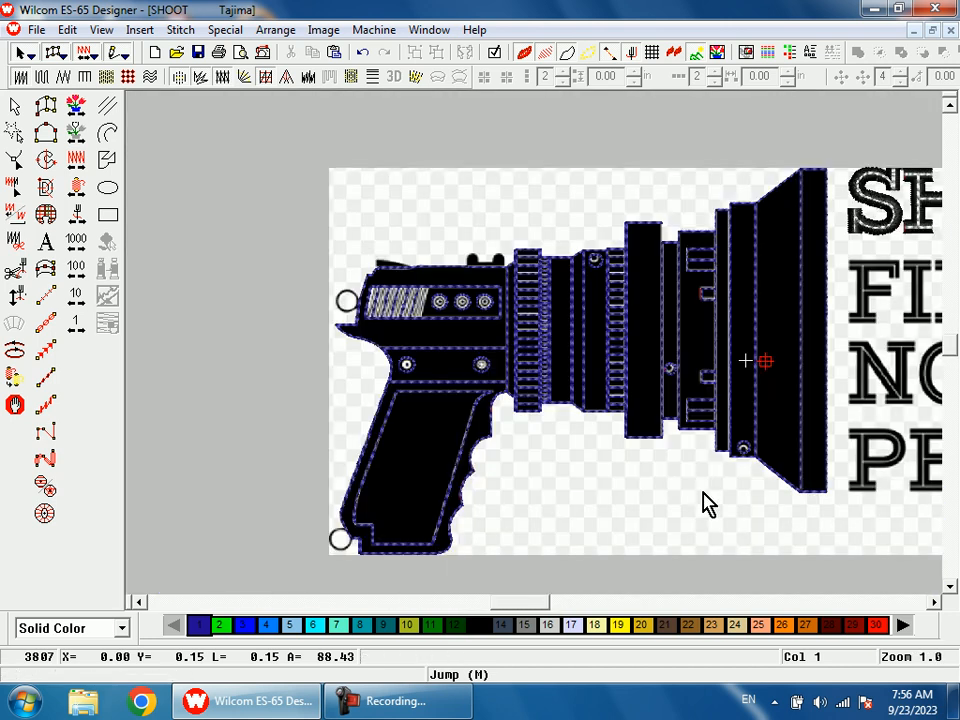
pyautogui.hotkey('shift', 'z')
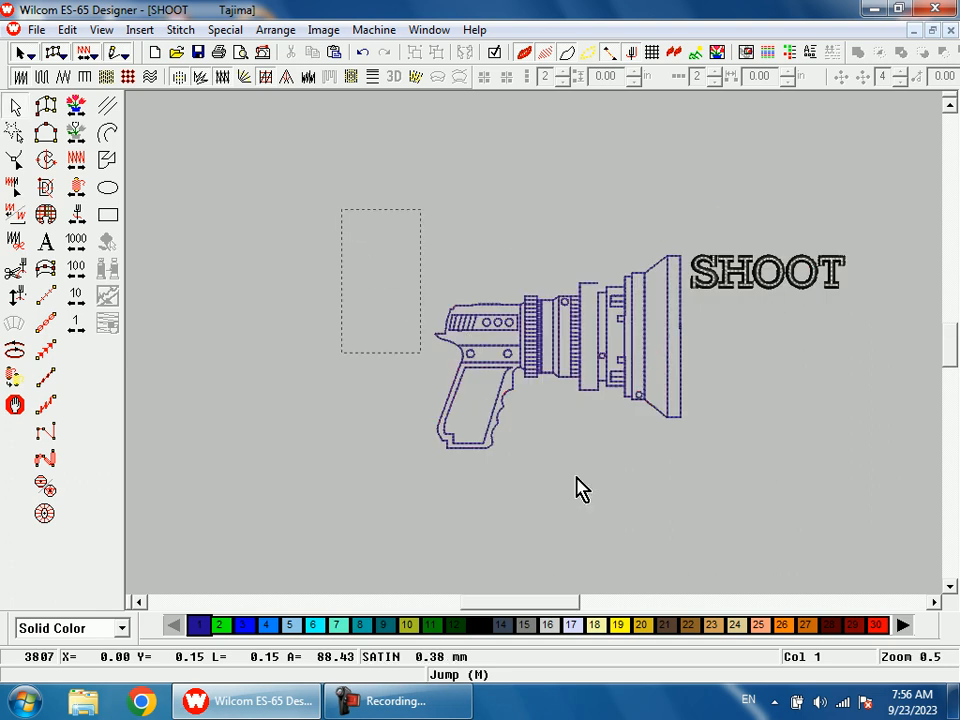
# Recolor all of the gun's run stitch outlines with thread color 17 and deselect them
pyautogui.moveTo(700, 538); pyautogui.dragTo(688, 538)
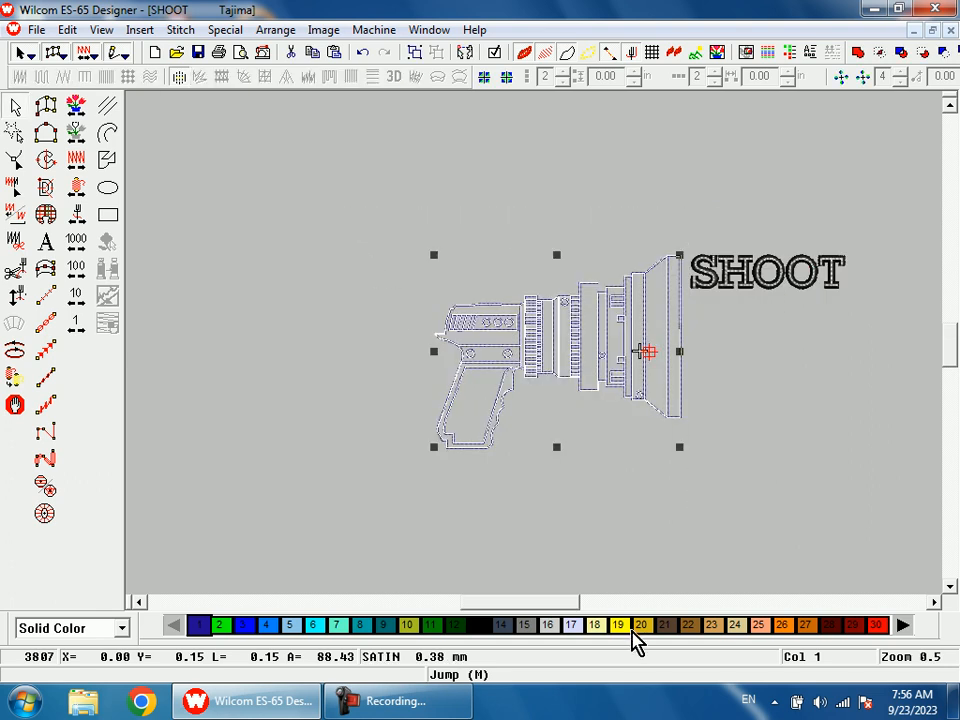
pyautogui.click(578, 625)
pyautogui.click(705, 483)
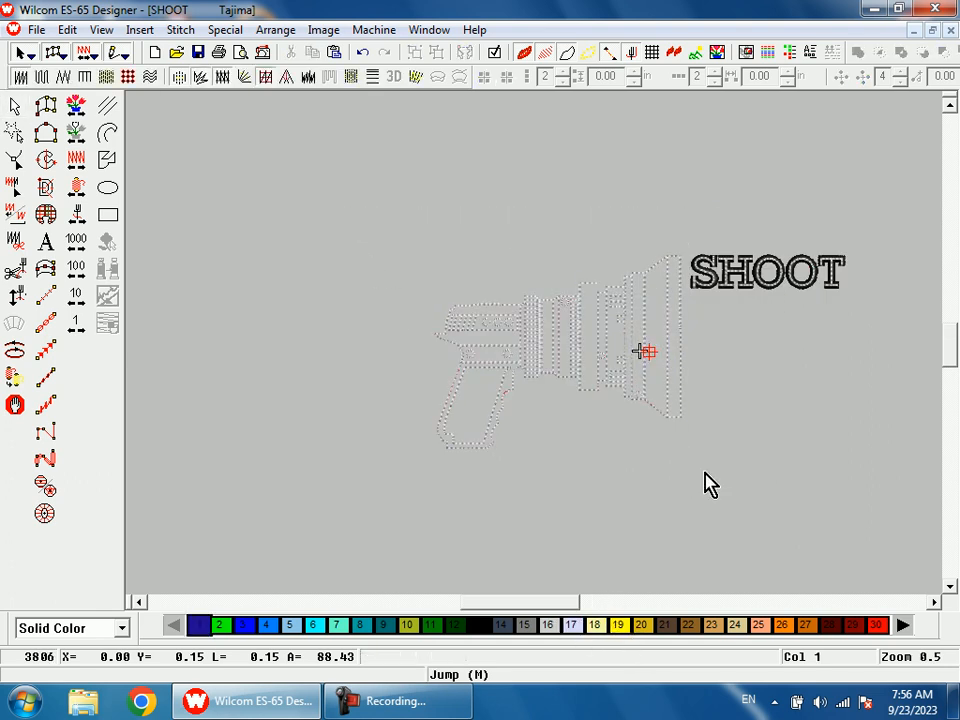
# Bring the gun and lettering into closer view and dismiss the Windows color scheme prompt without choosing an option
pyautogui.press('z')
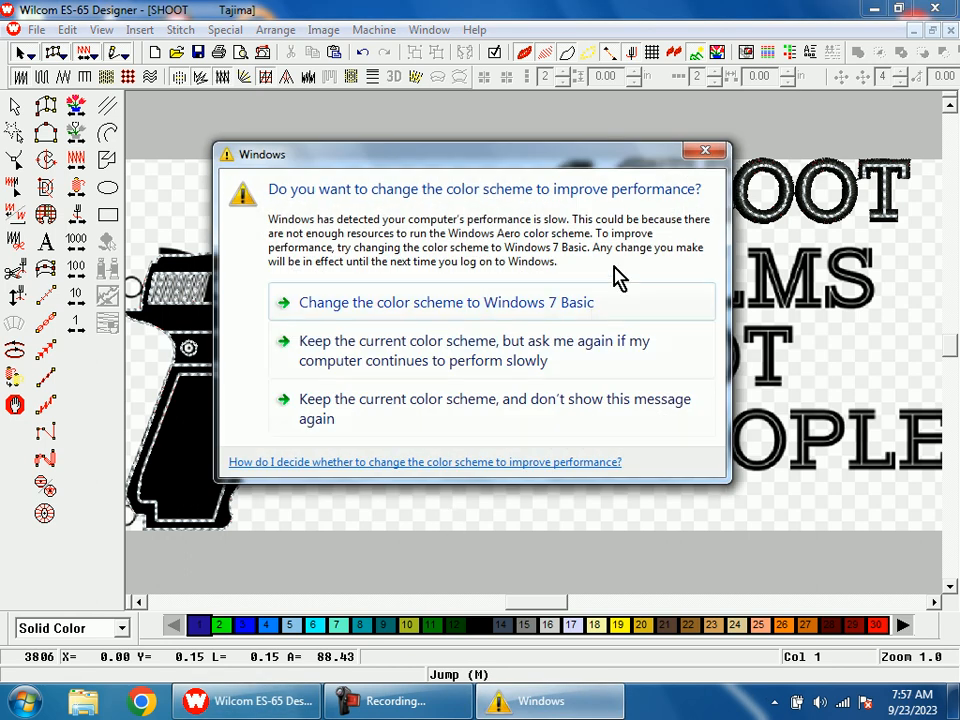
pyautogui.click(705, 151)
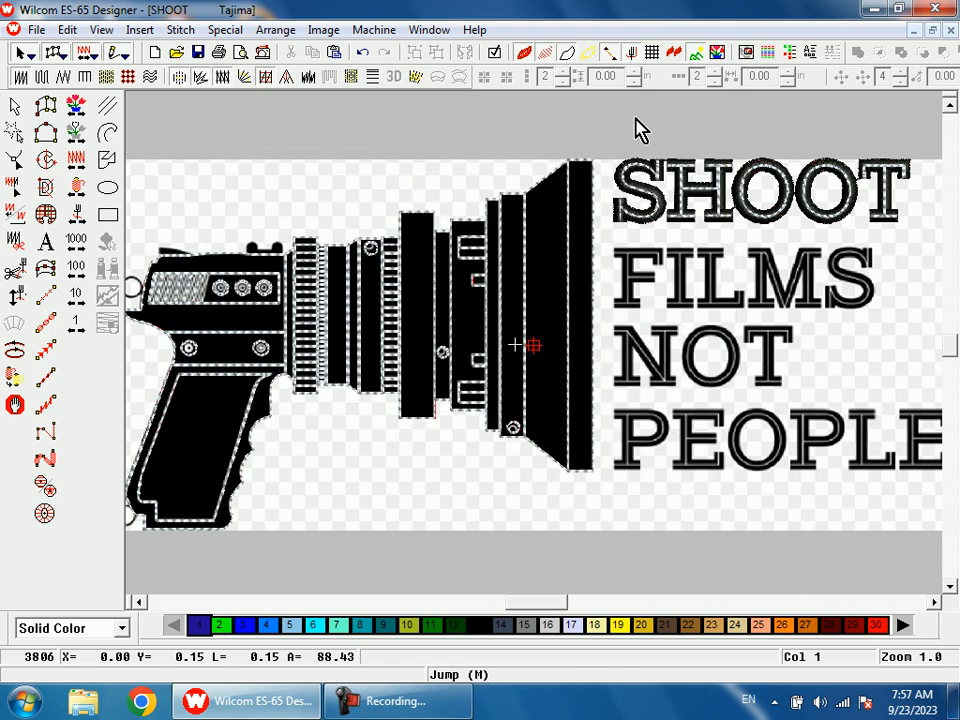